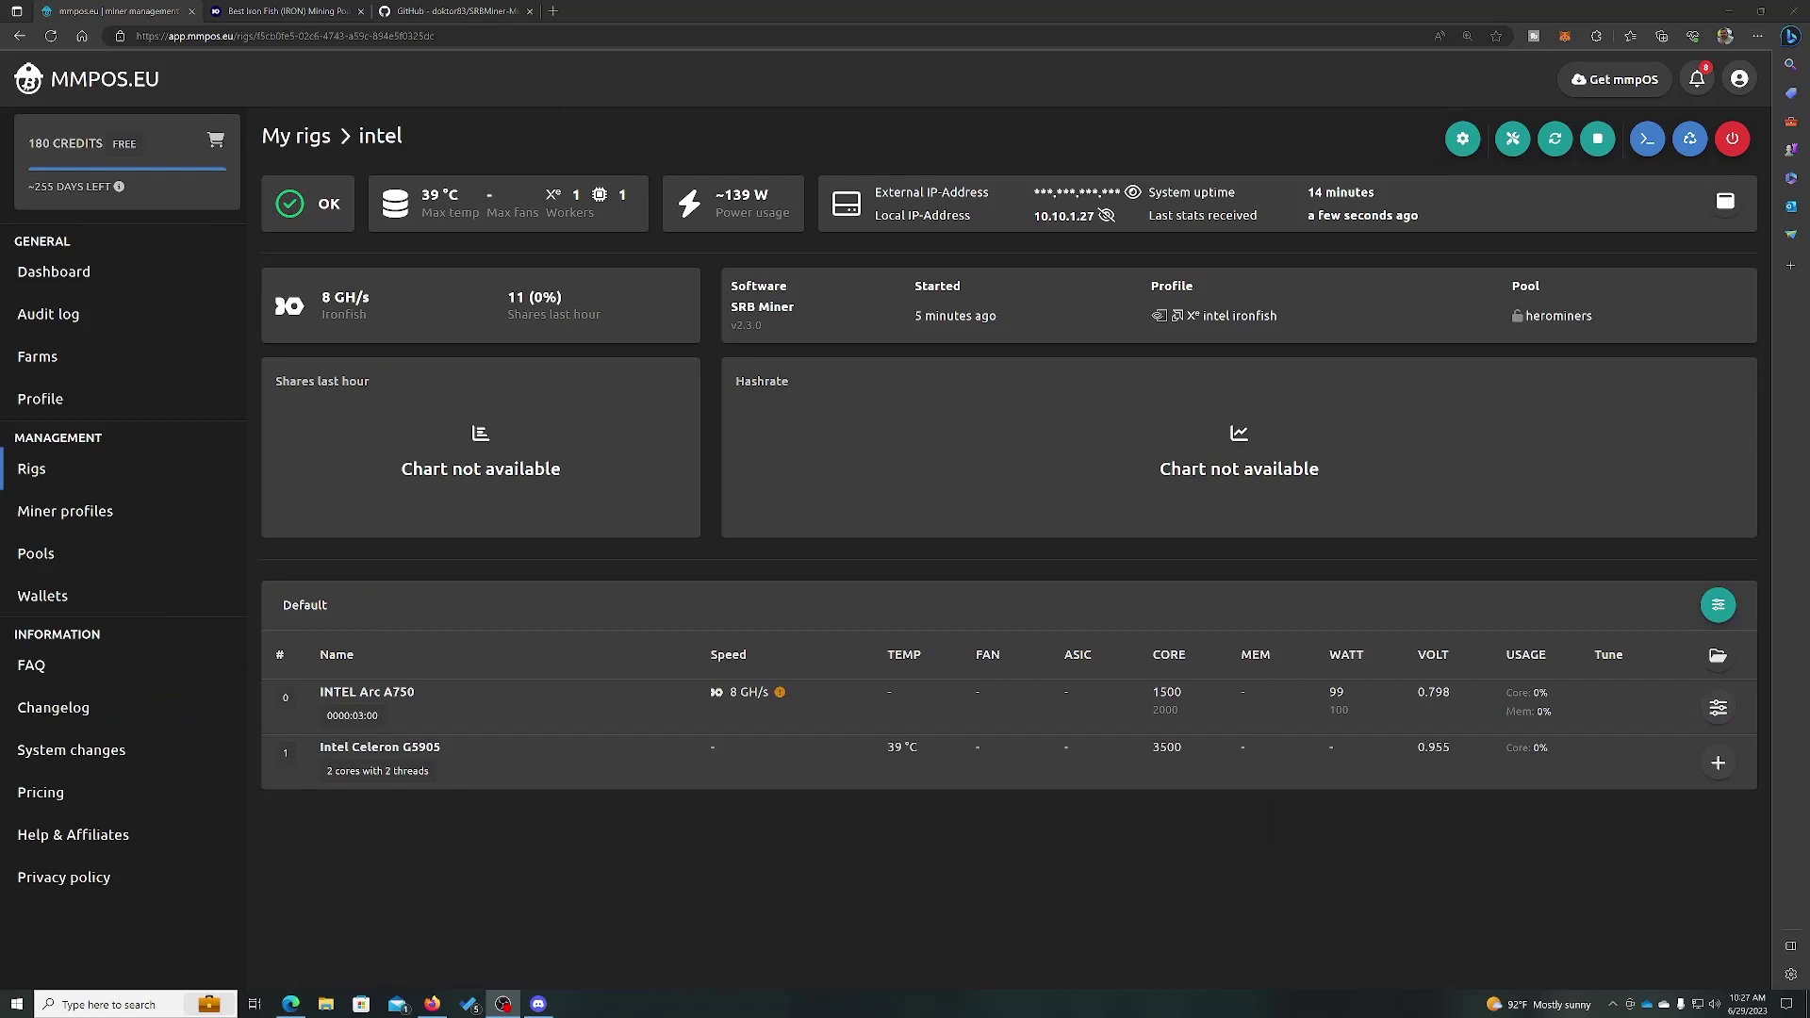
{"action": "mouse_move", "coordinate": [141, 195]}
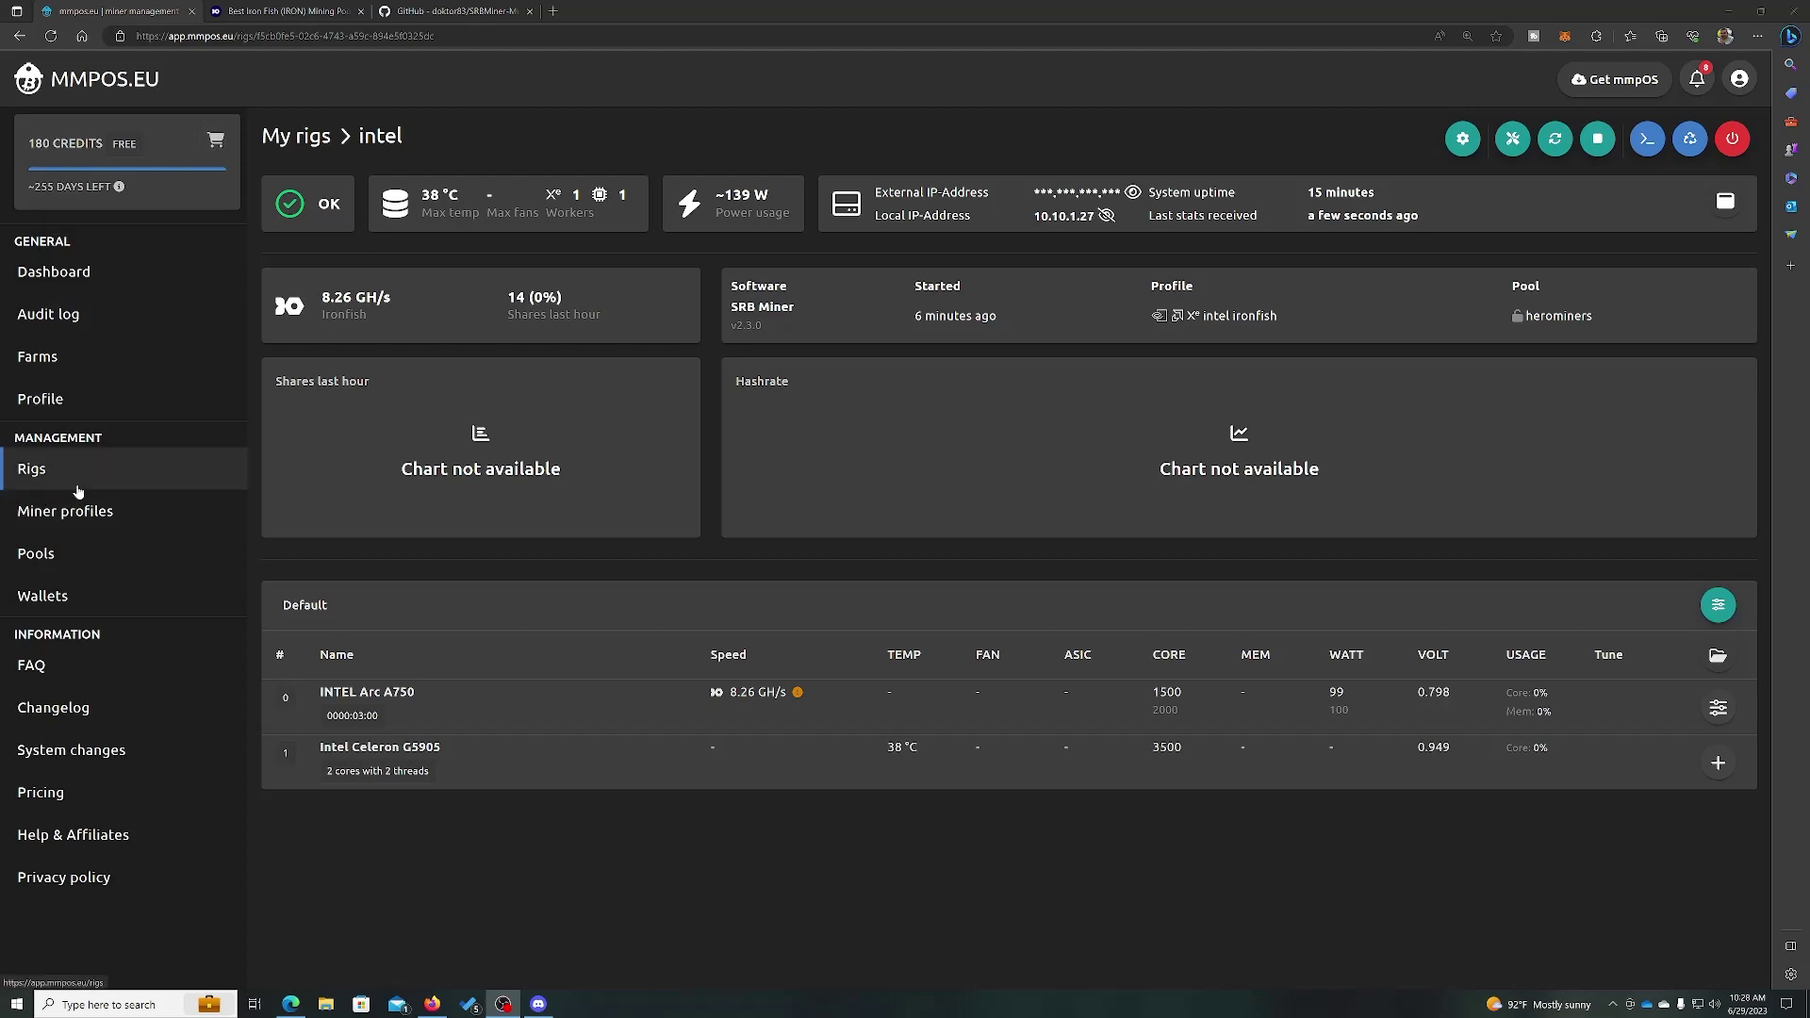
{"action": "left_click", "coordinate": [1600, 83]}
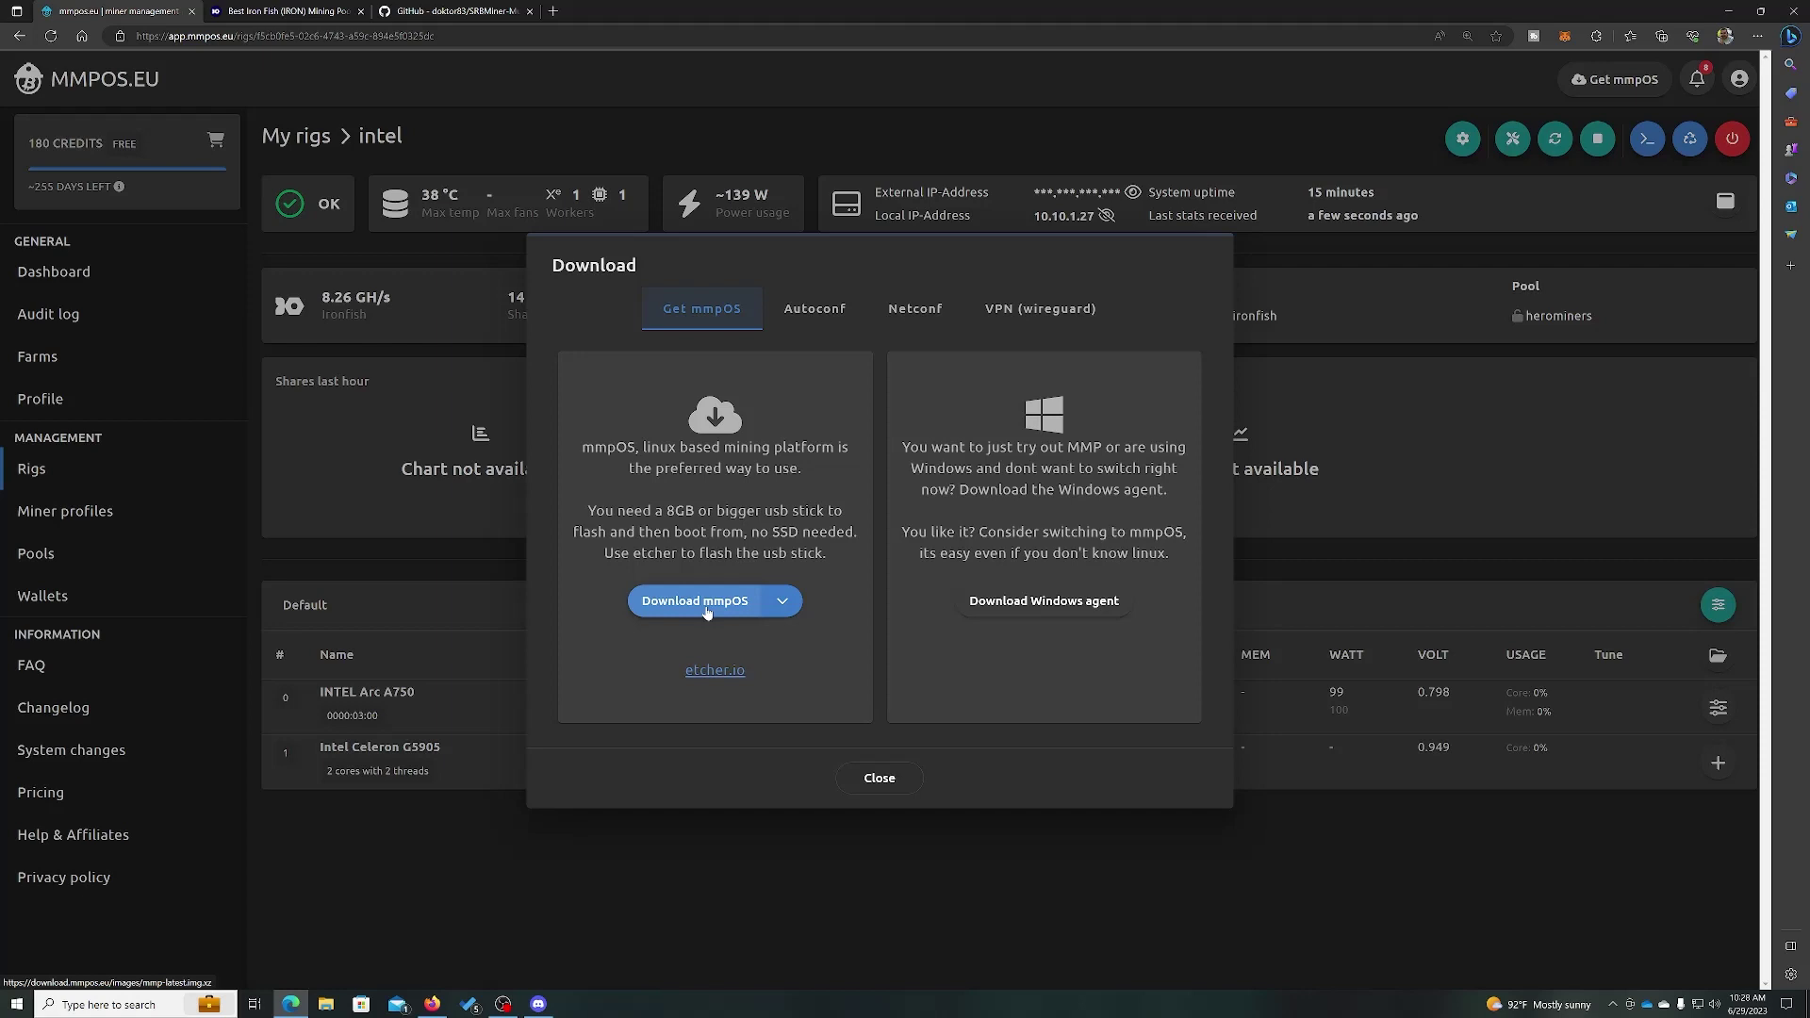
{"action": "left_click", "coordinate": [824, 313]}
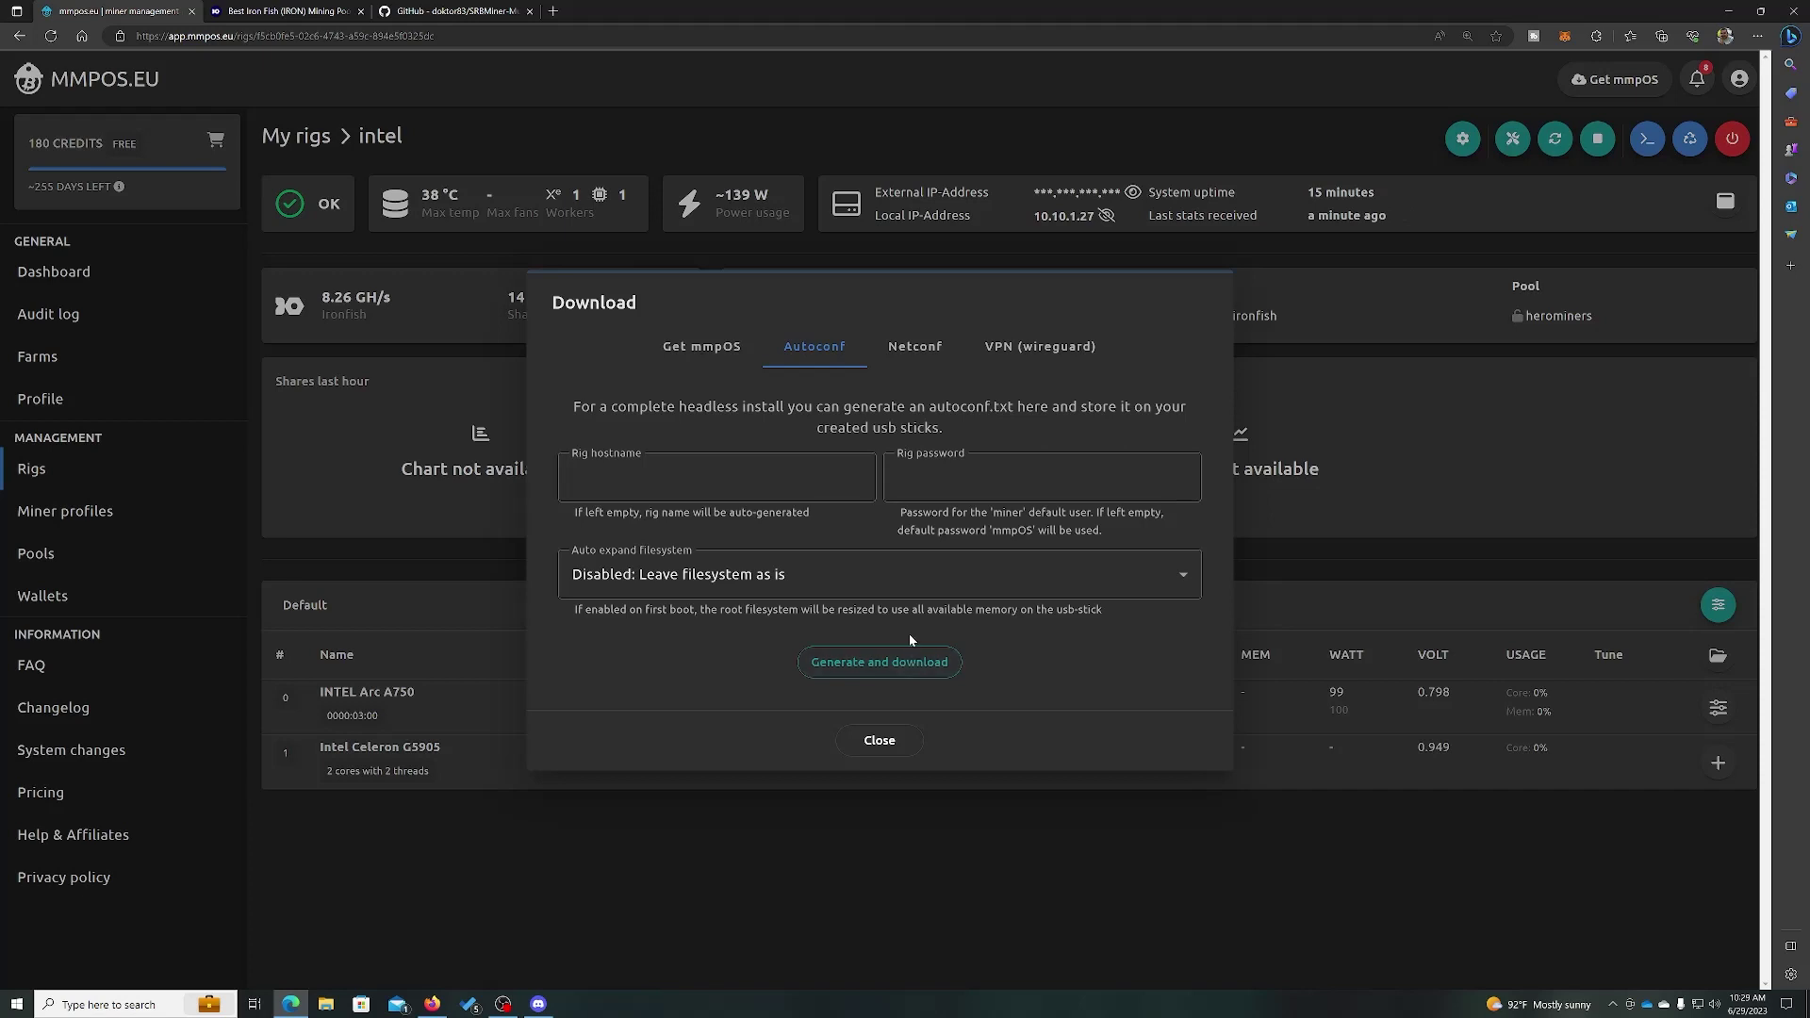
{"action": "left_click", "coordinate": [925, 346]}
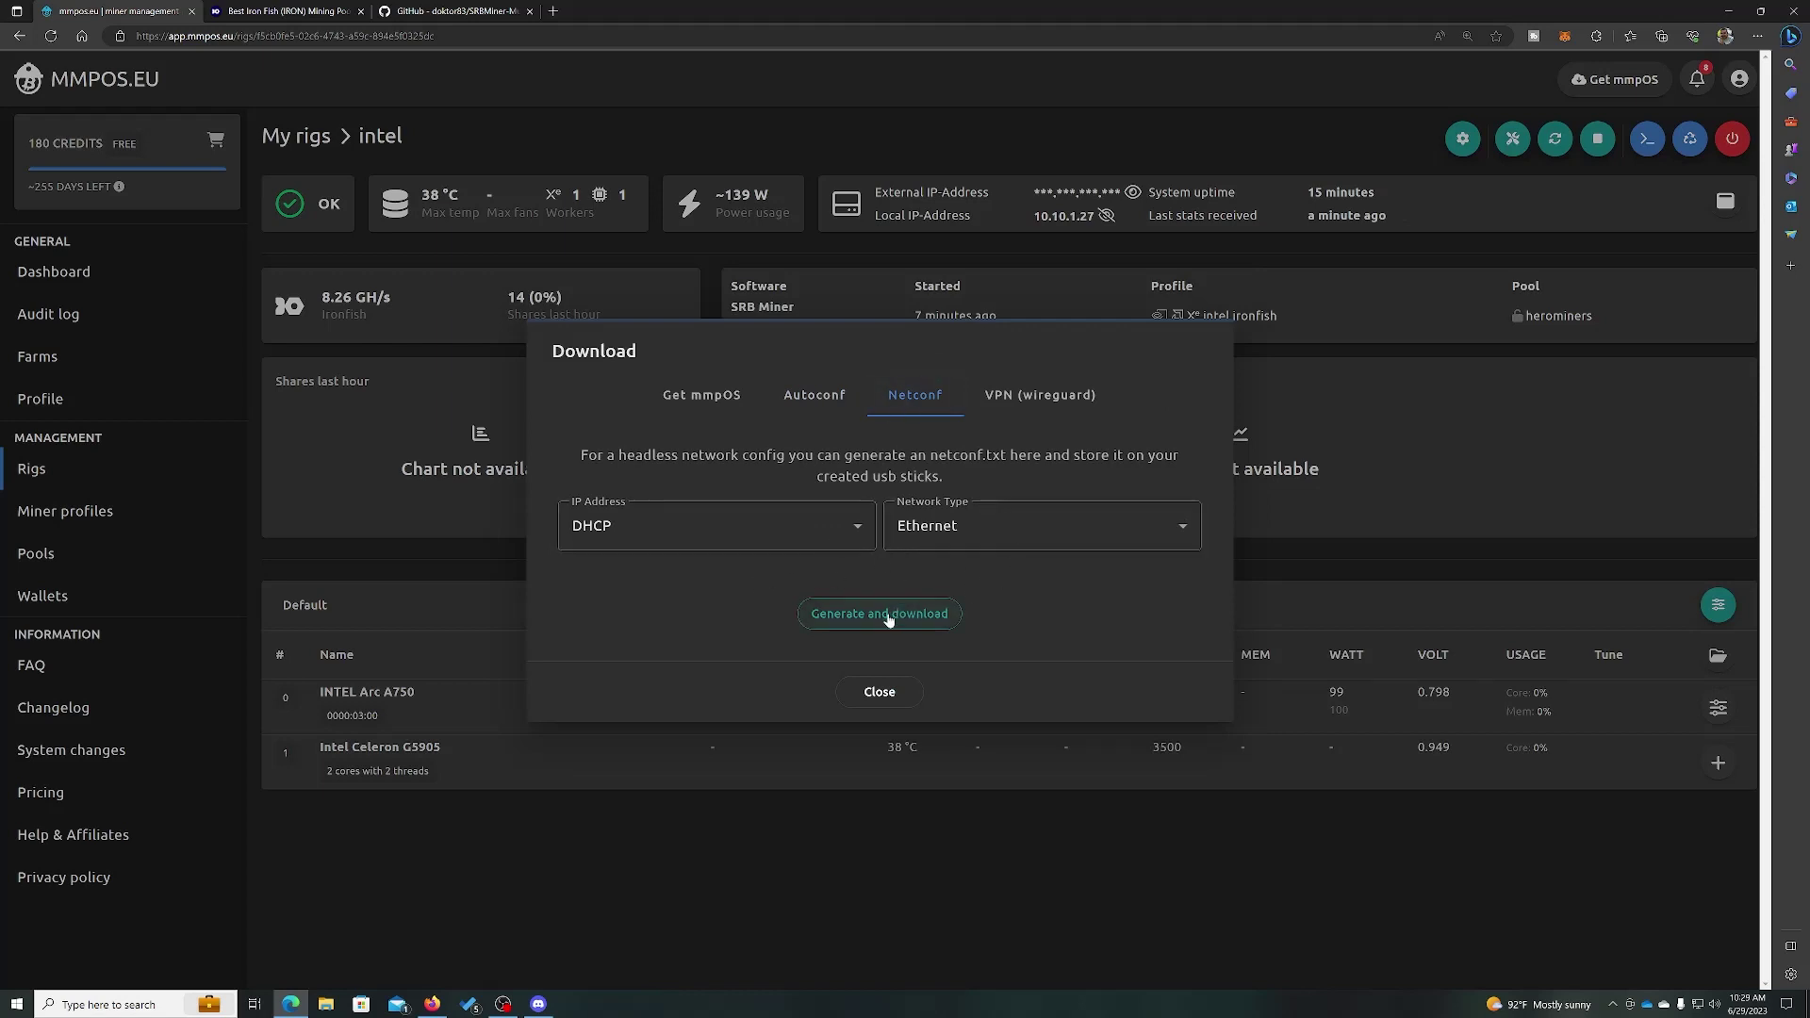
{"action": "left_click", "coordinate": [1068, 536]}
{"action": "left_click", "coordinate": [1005, 624]}
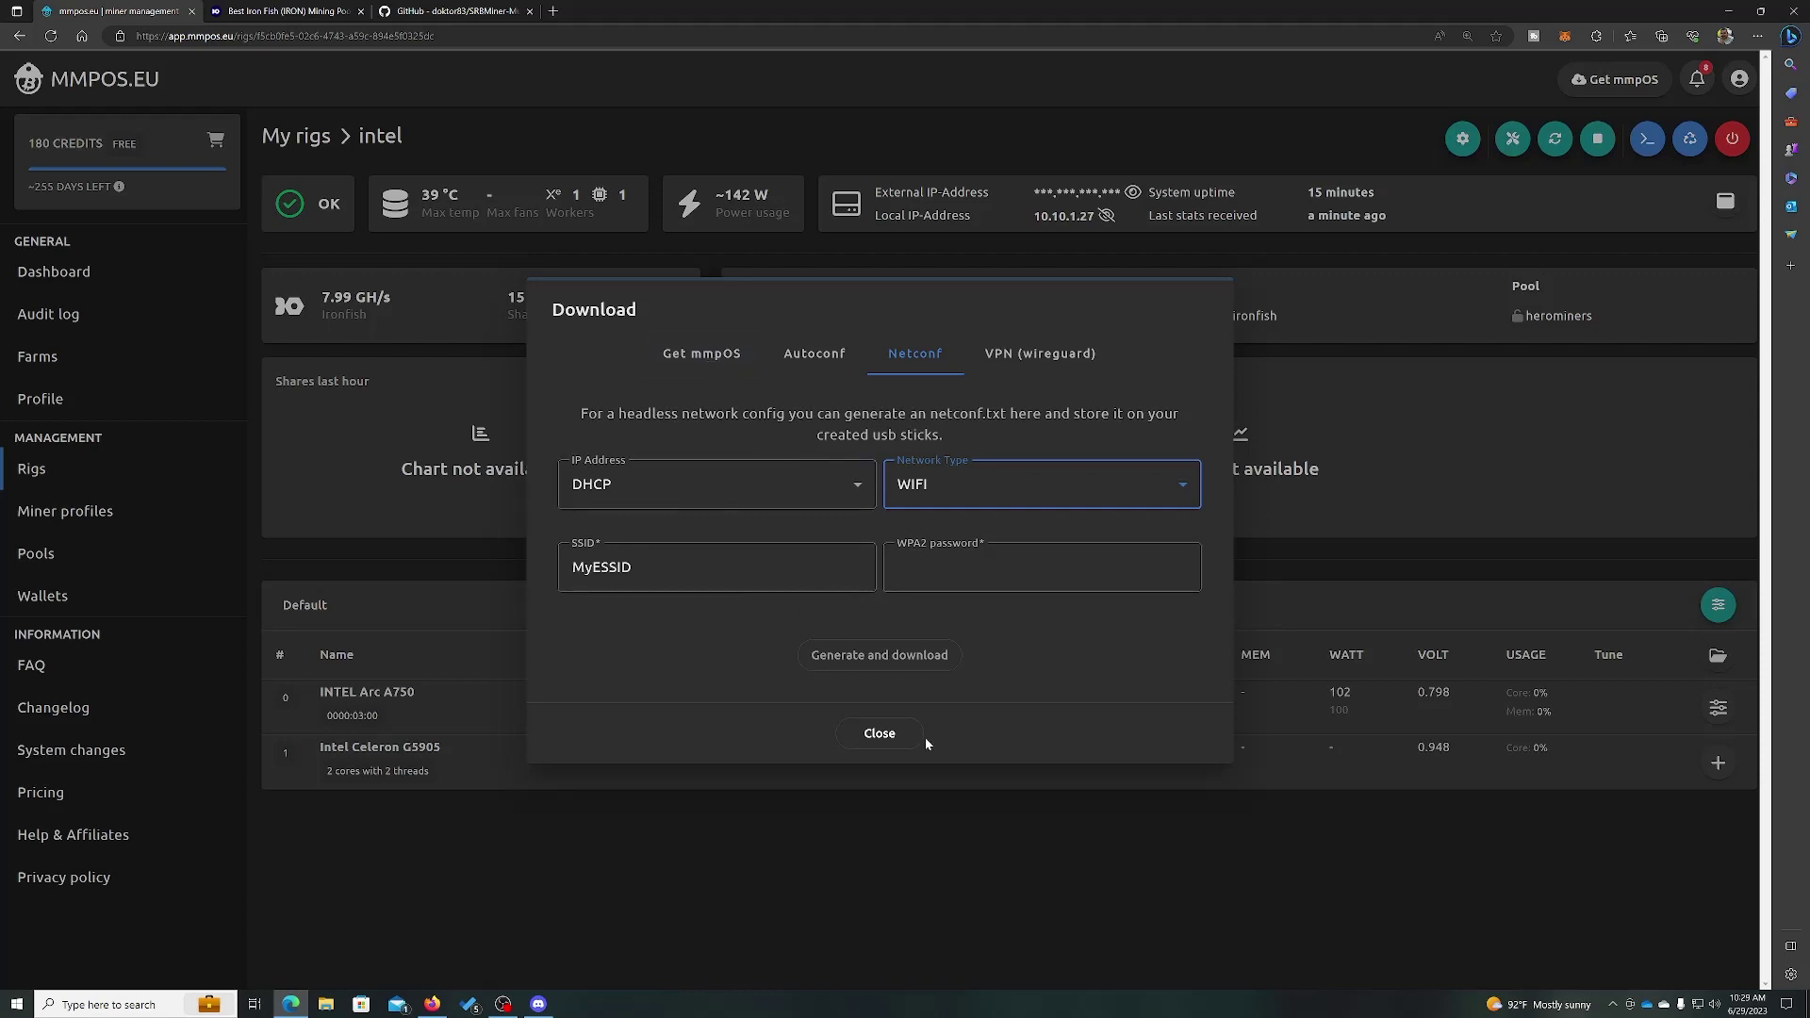
{"action": "left_click", "coordinate": [896, 733]}
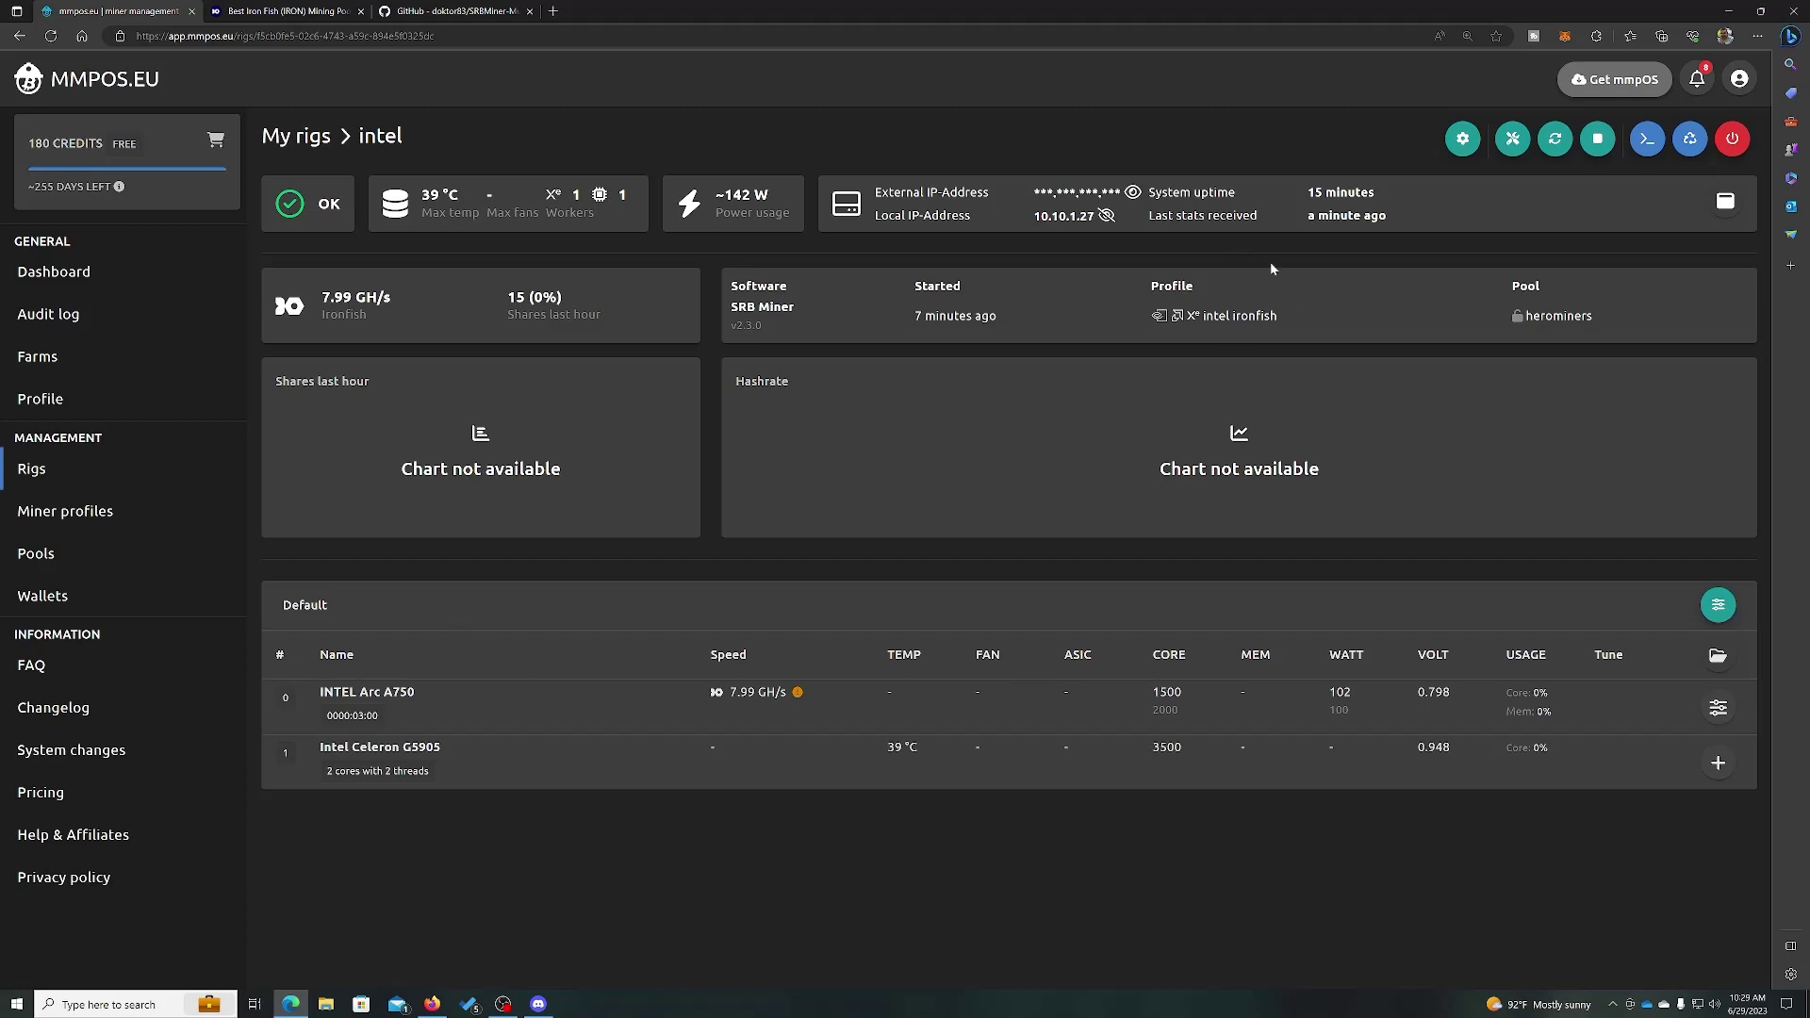
{"action": "left_click_drag", "start_coordinate": [1289, 314], "coordinate": [1164, 317]}
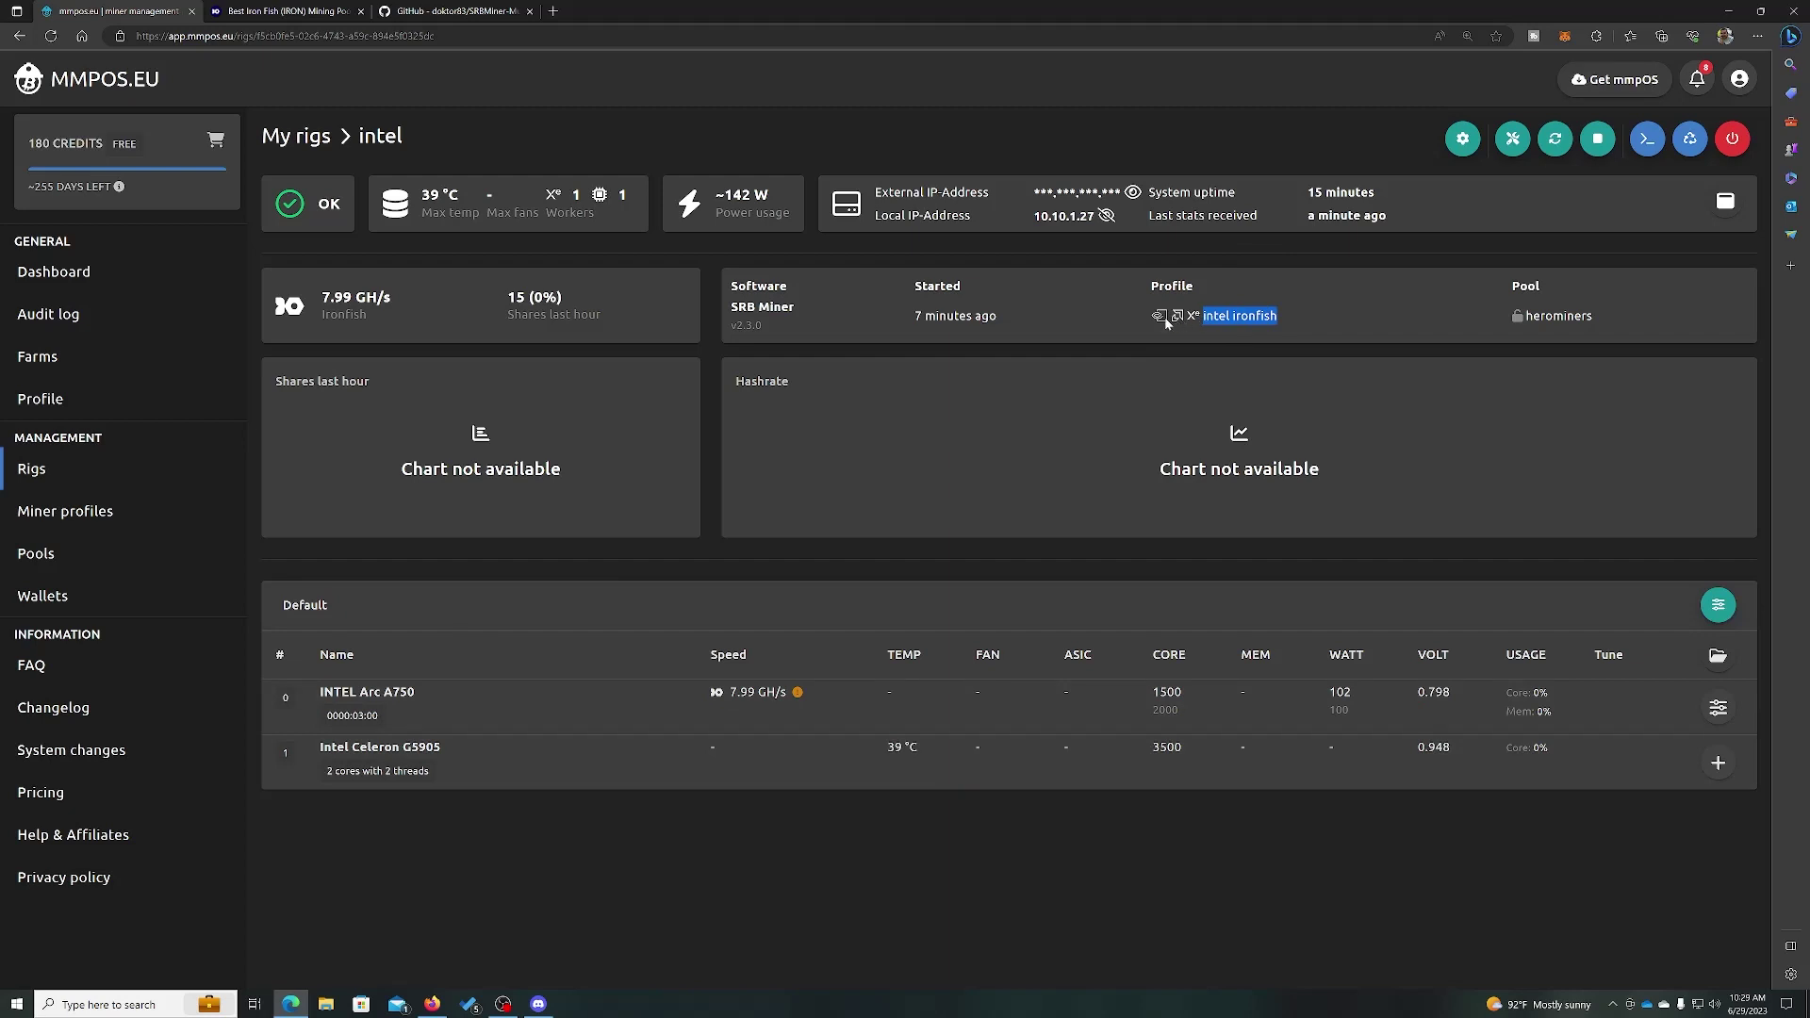
{"action": "left_click", "coordinate": [1292, 322]}
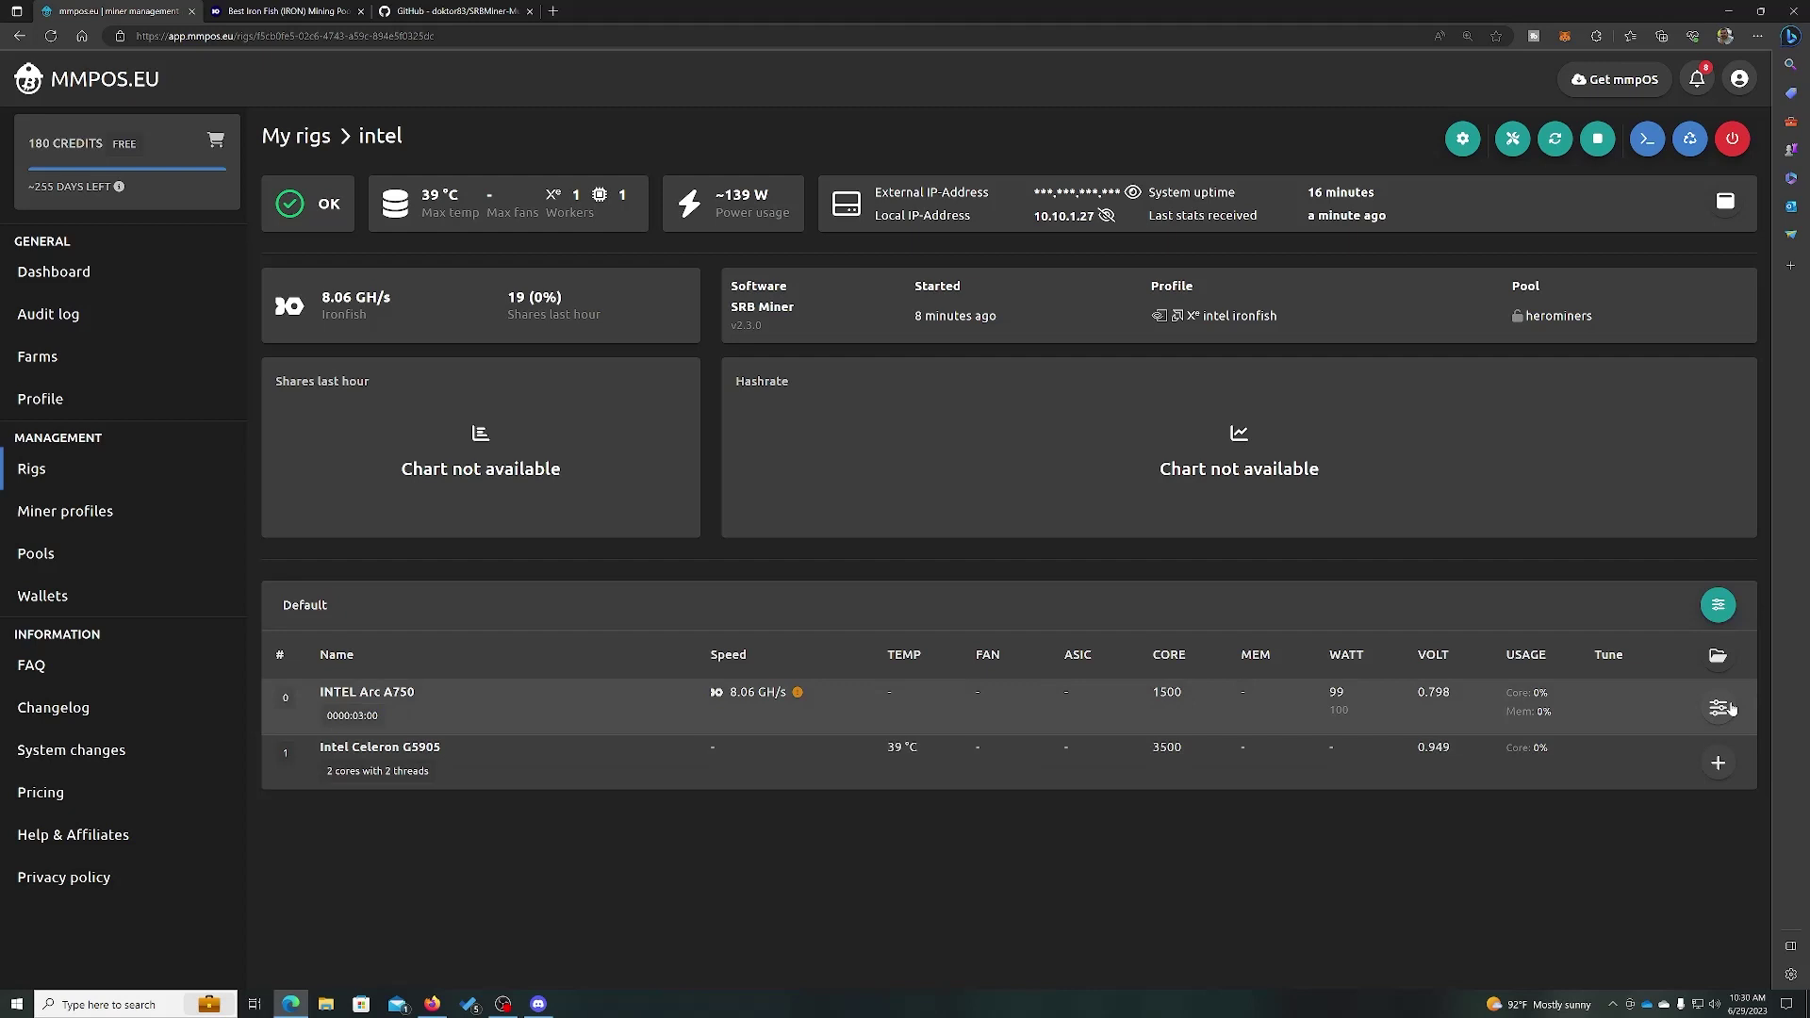
{"action": "left_click", "coordinate": [1718, 707]}
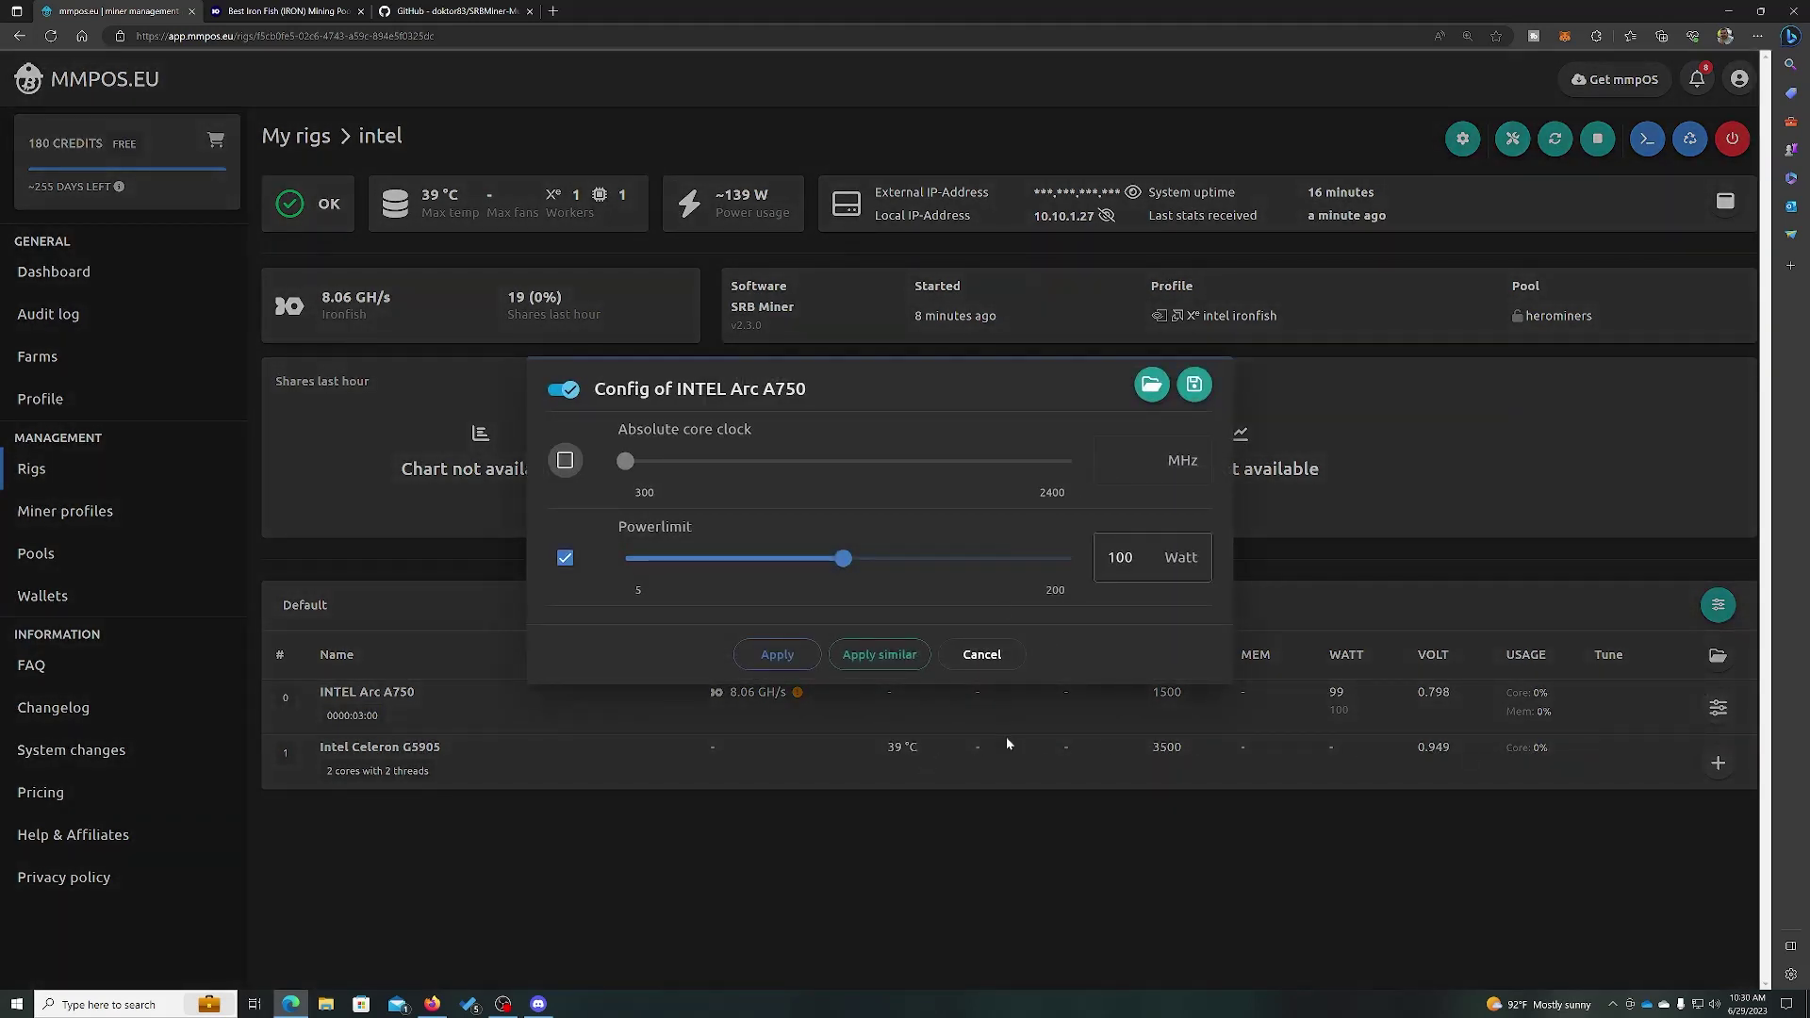
{"action": "left_click", "coordinate": [981, 654]}
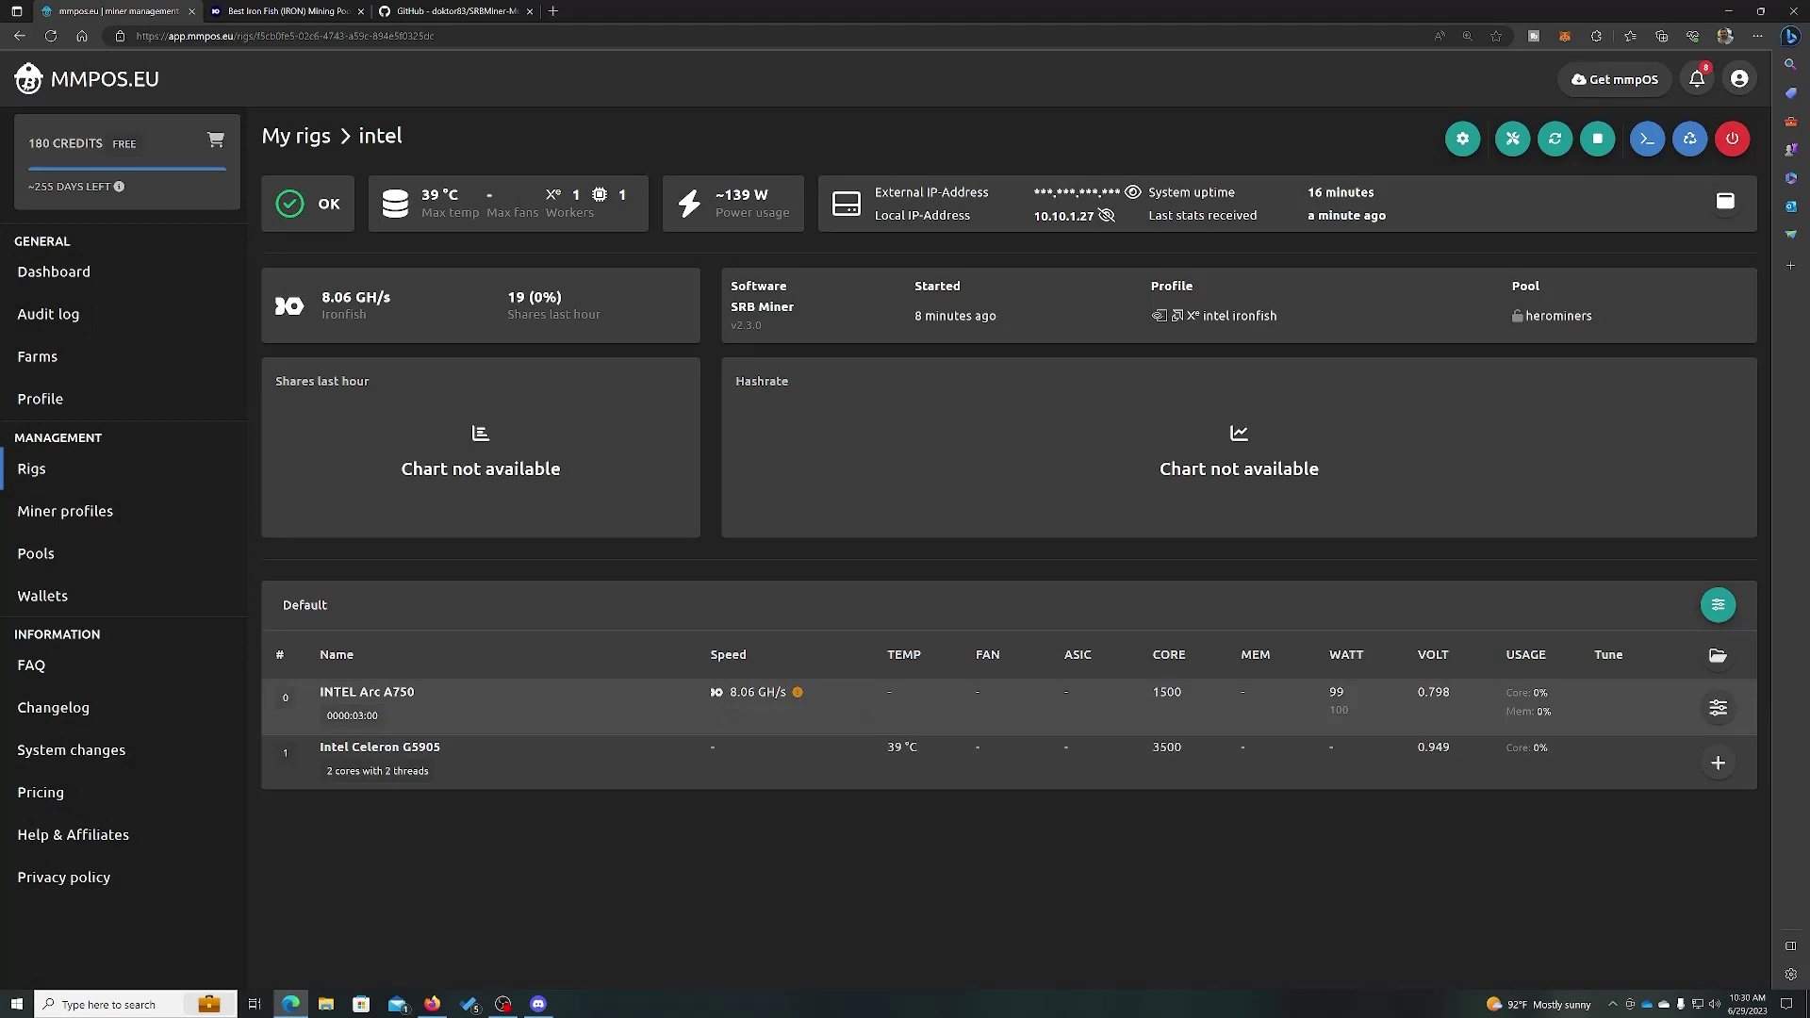
{"action": "left_click_drag", "start_coordinate": [726, 692], "coordinate": [789, 692]}
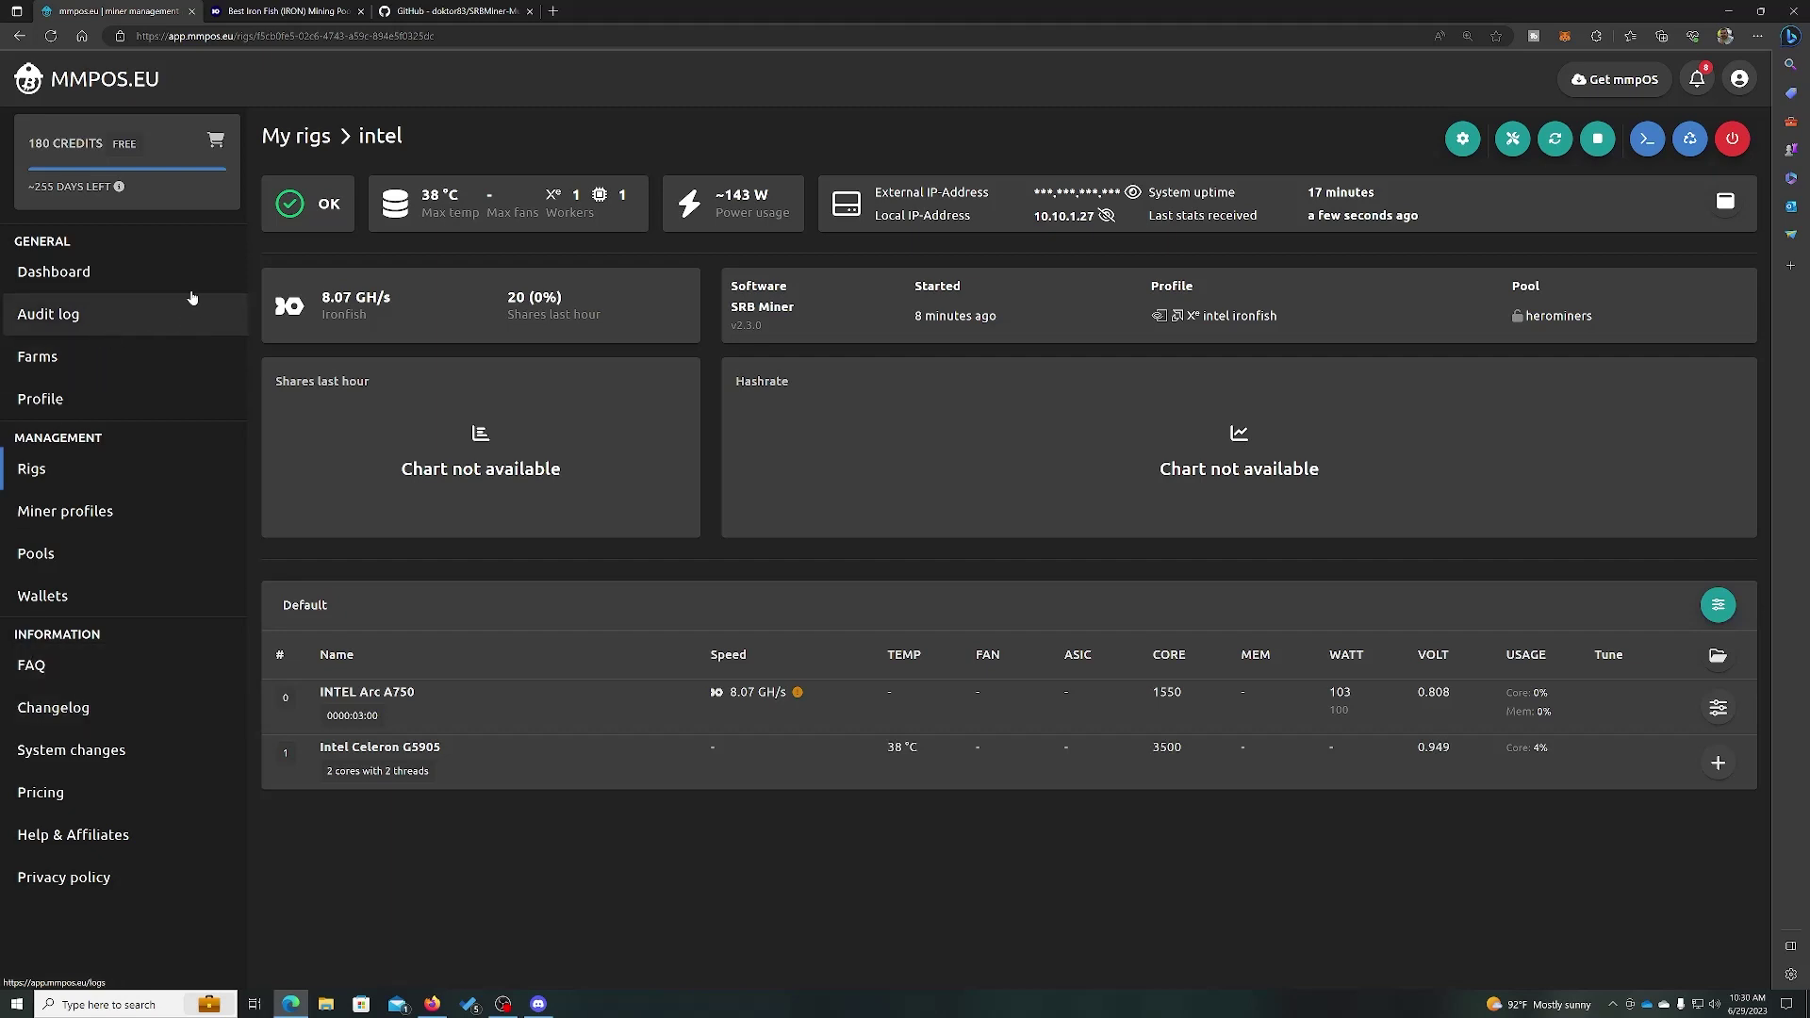
{"action": "mouse_move", "coordinate": [156, 184]}
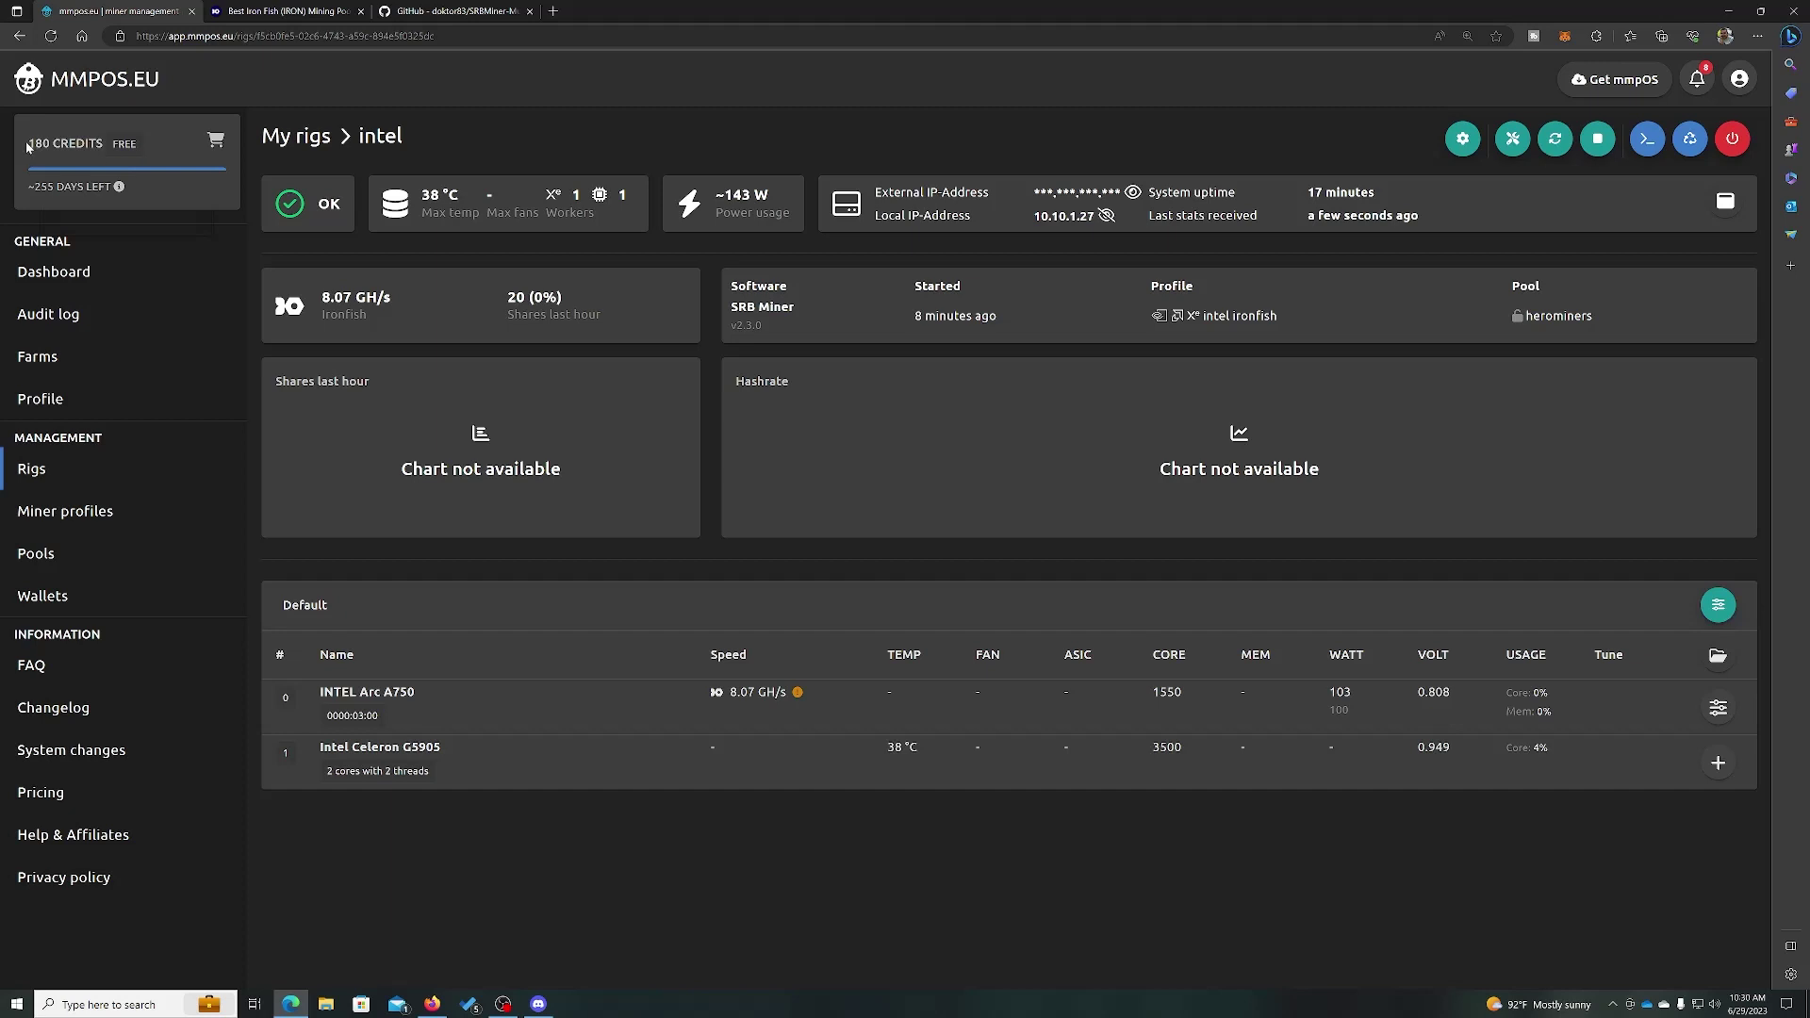
{"action": "left_click_drag", "start_coordinate": [27, 147], "coordinate": [145, 153]}
{"action": "left_click", "coordinate": [141, 185]}
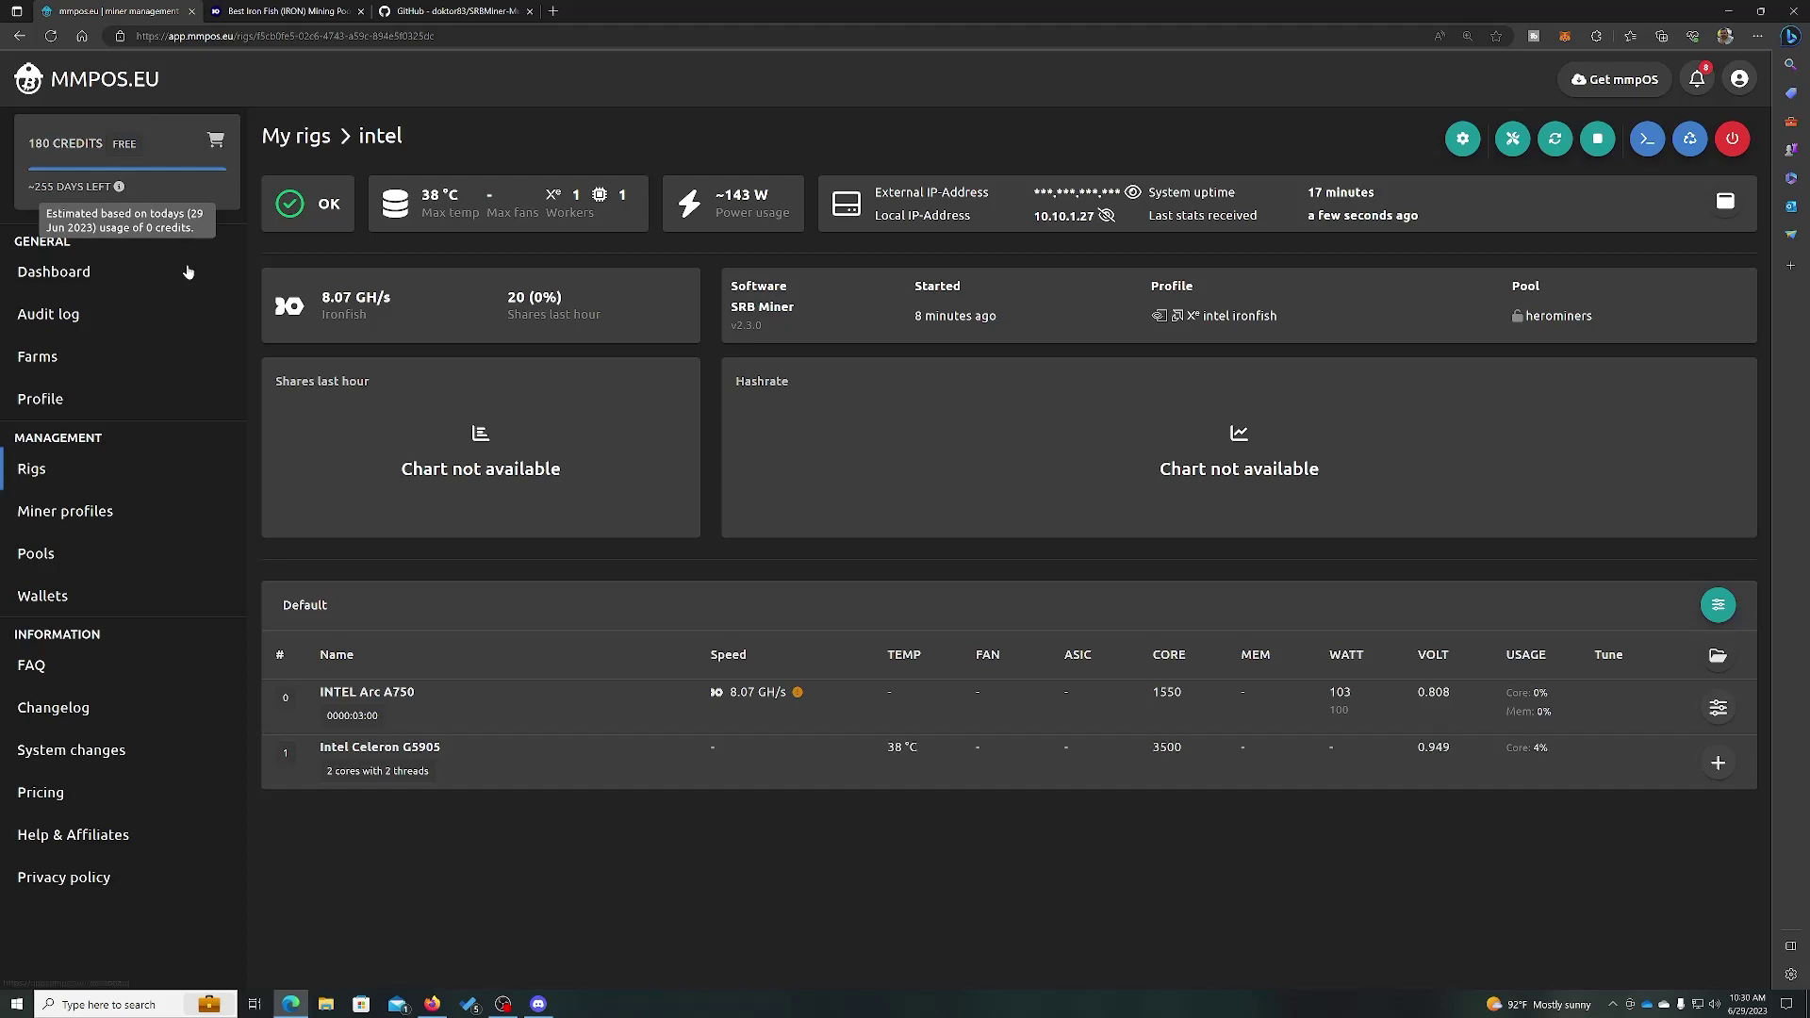
- Open the Our pricing page and look over the +180 and +360 credit examples
{"action": "left_click", "coordinate": [139, 797]}
{"action": "scroll", "coordinate": [612, 638], "scroll_direction": "down", "scroll_amount": 2}
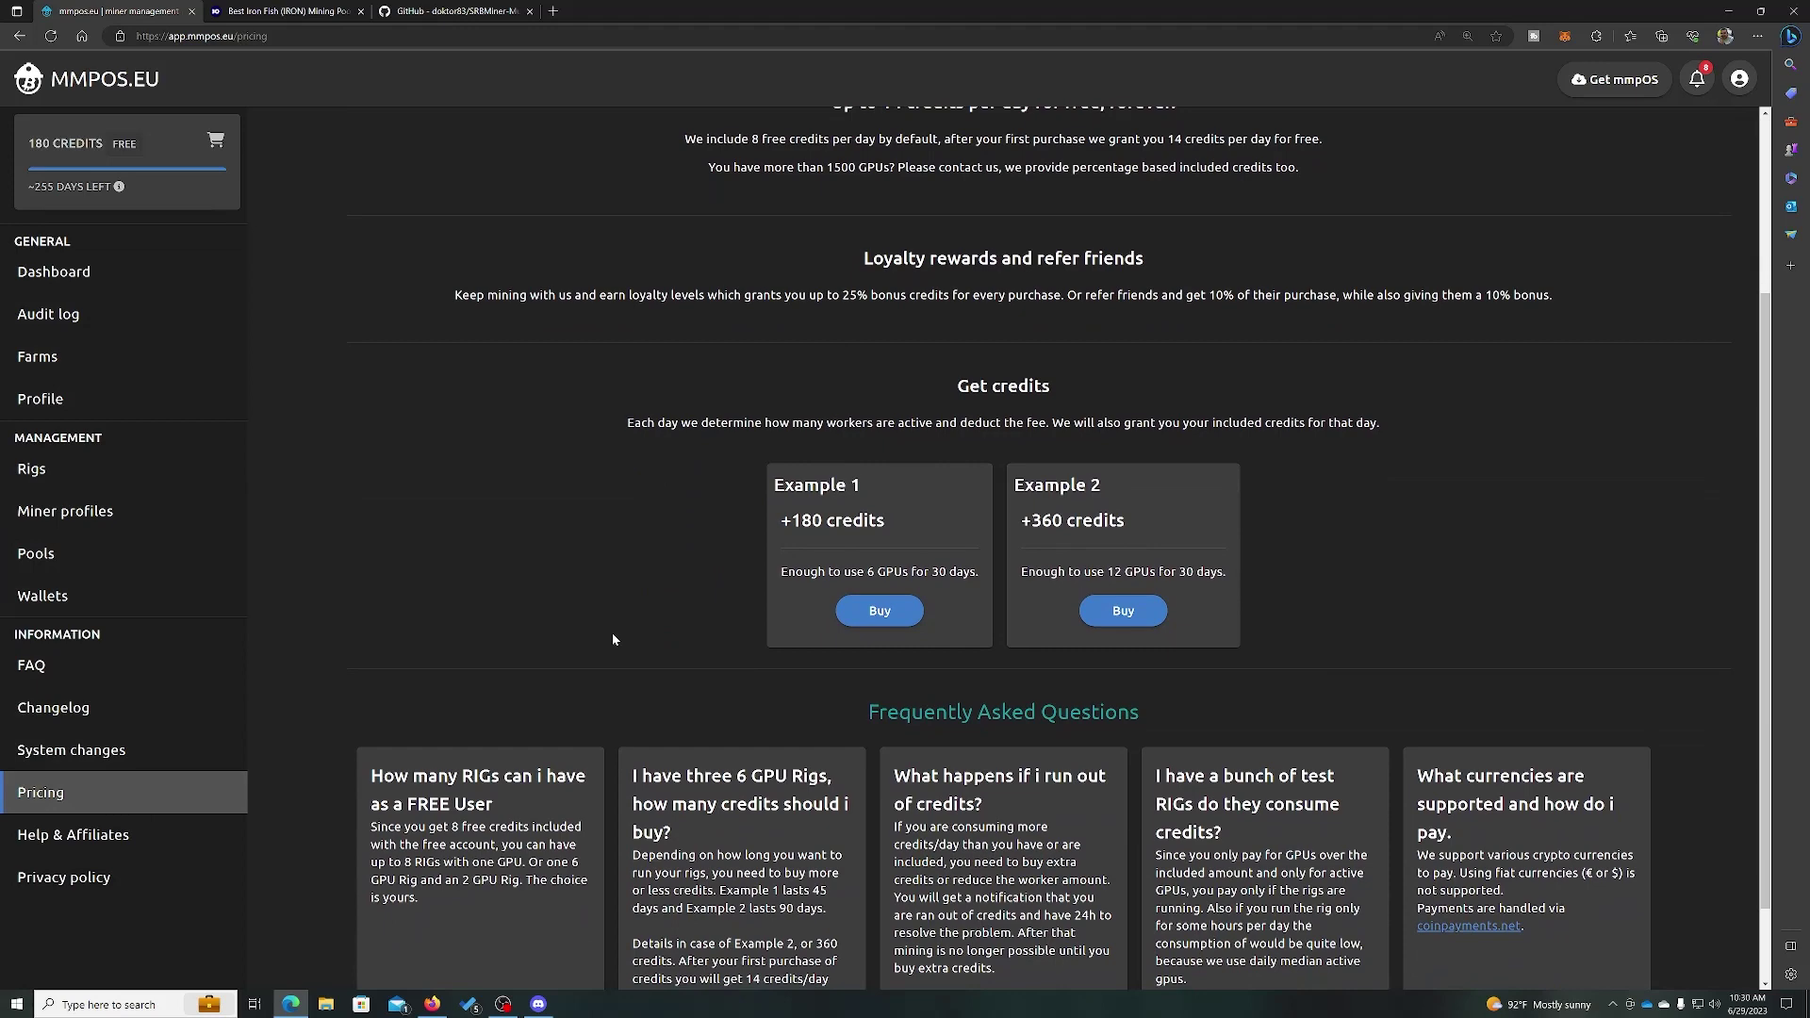
{"action": "scroll", "coordinate": [620, 638], "scroll_direction": "up", "scroll_amount": 1}
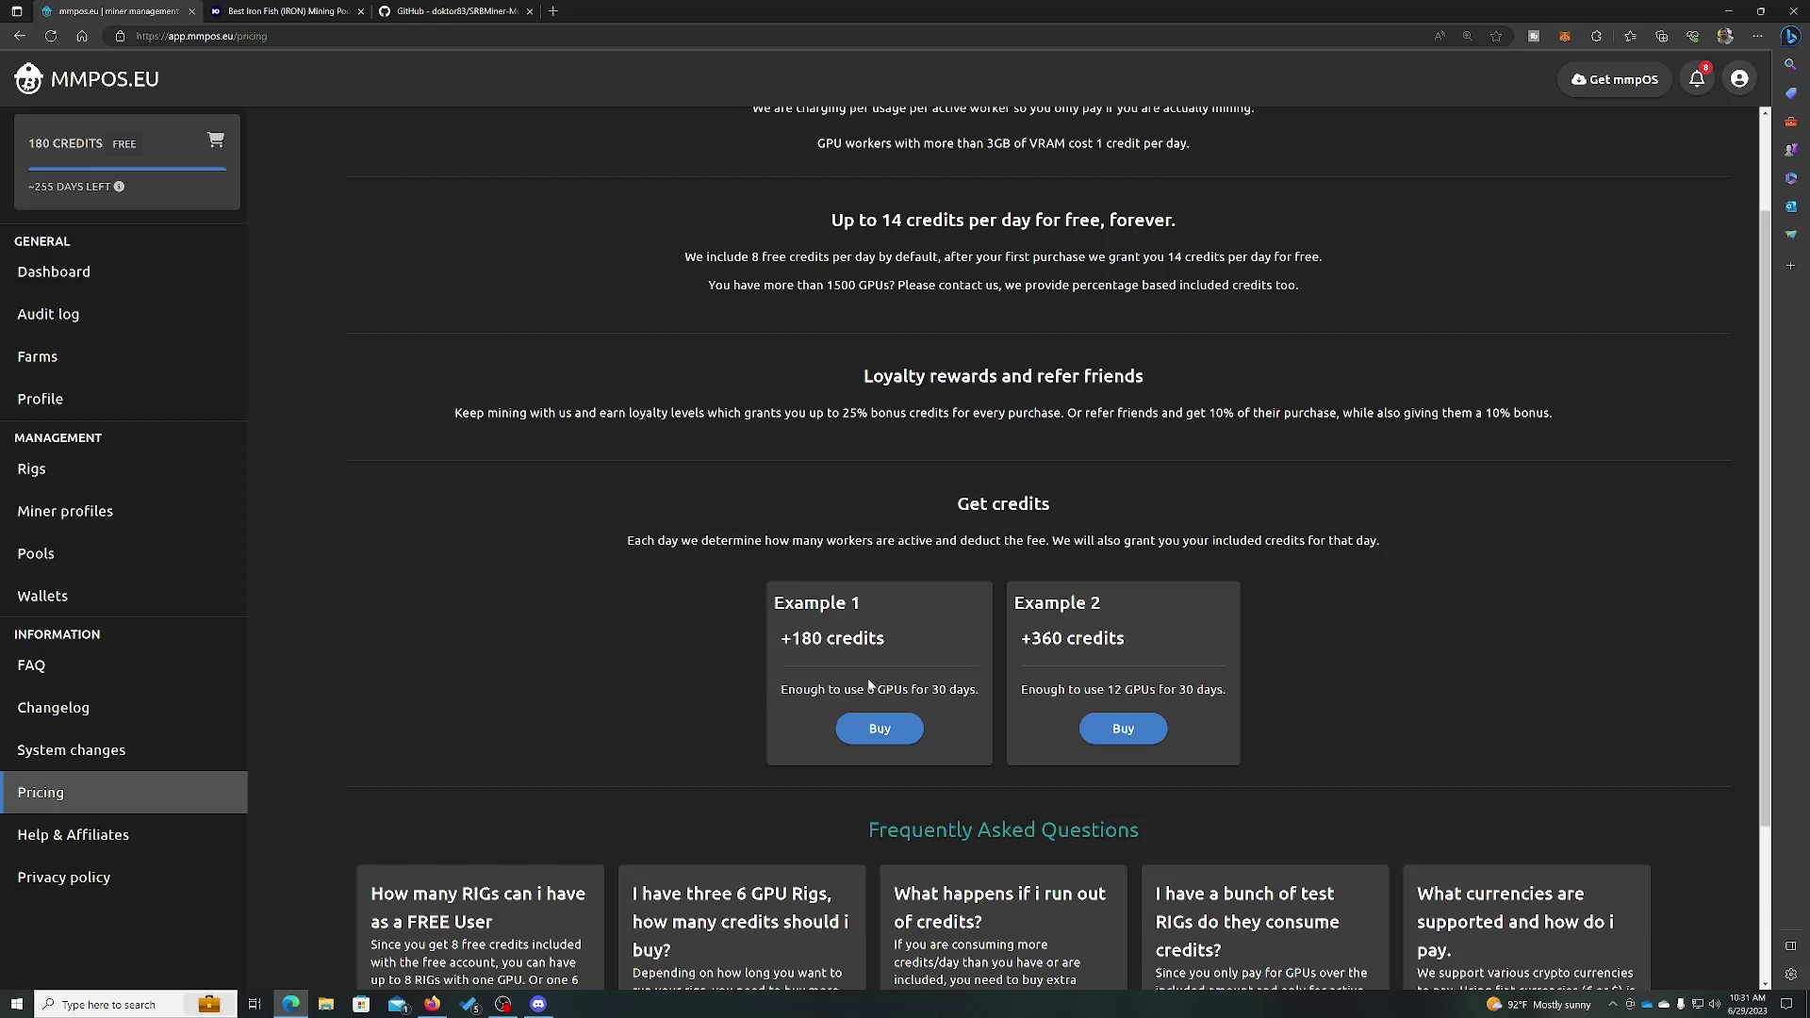
- Start buying the 180-credit package, close the form, and bring up Windows Search
{"action": "left_click", "coordinate": [874, 730]}
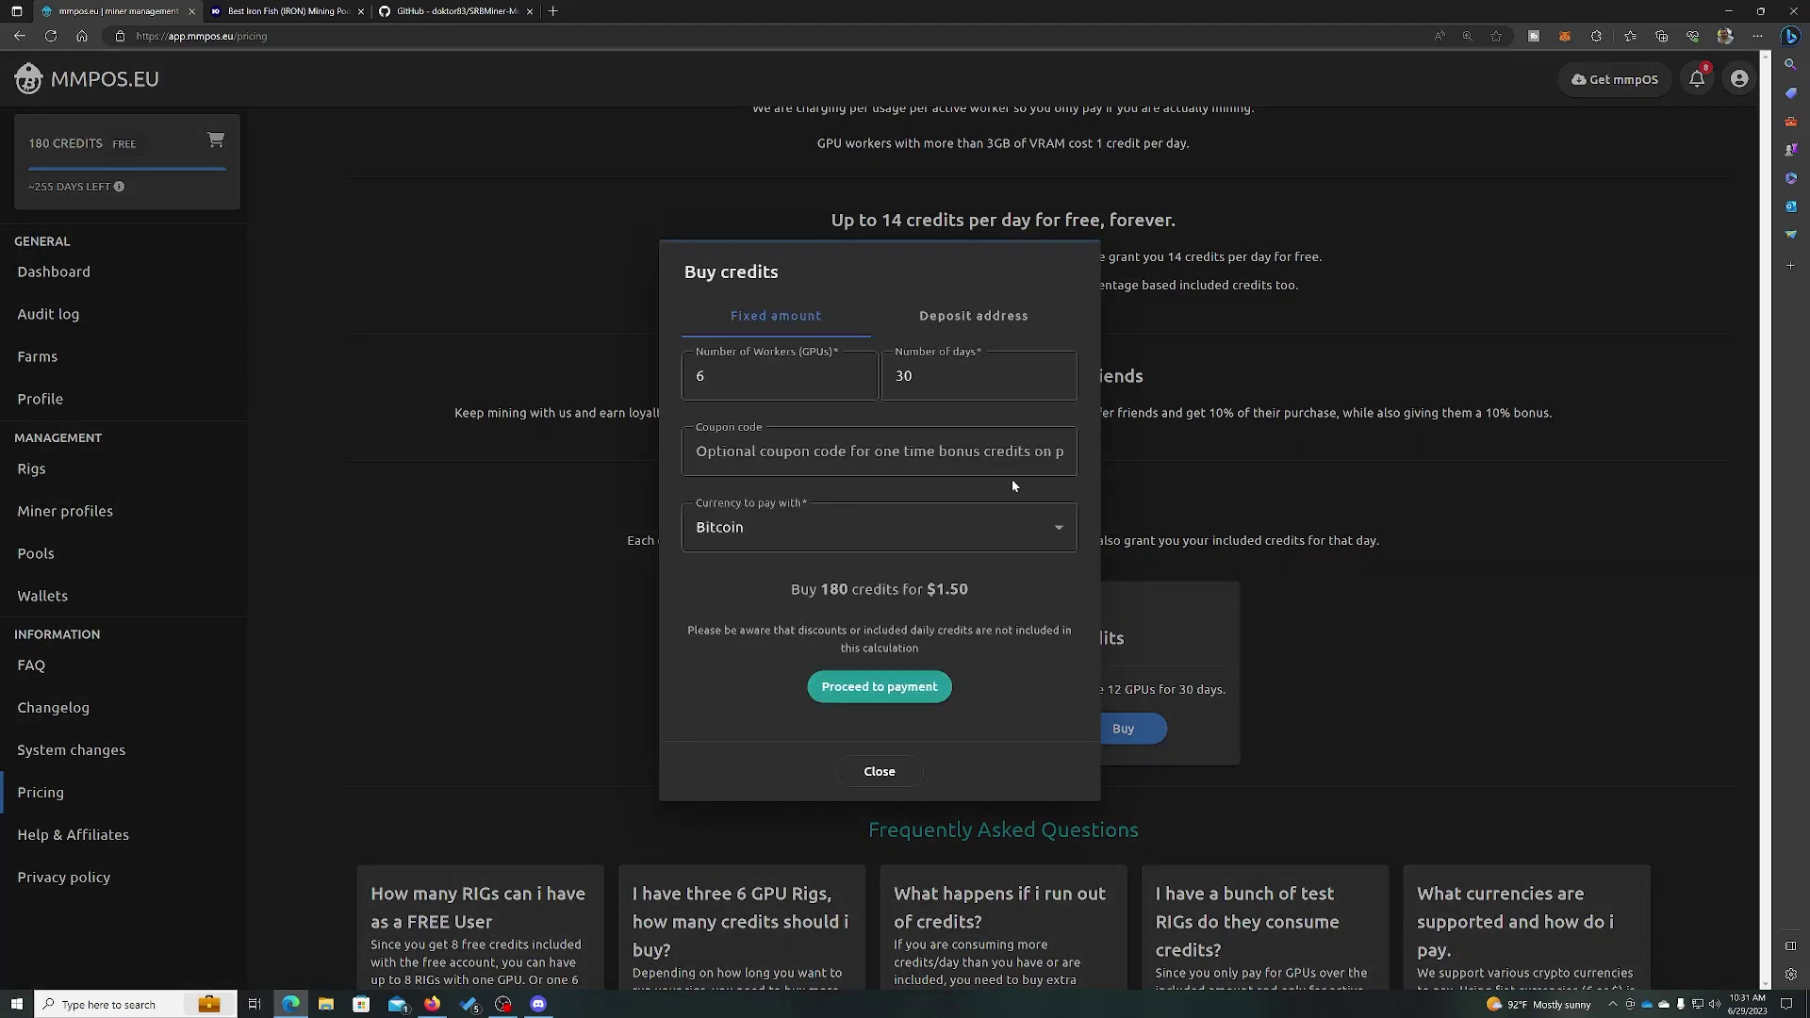
{"action": "left_click", "coordinate": [892, 777]}
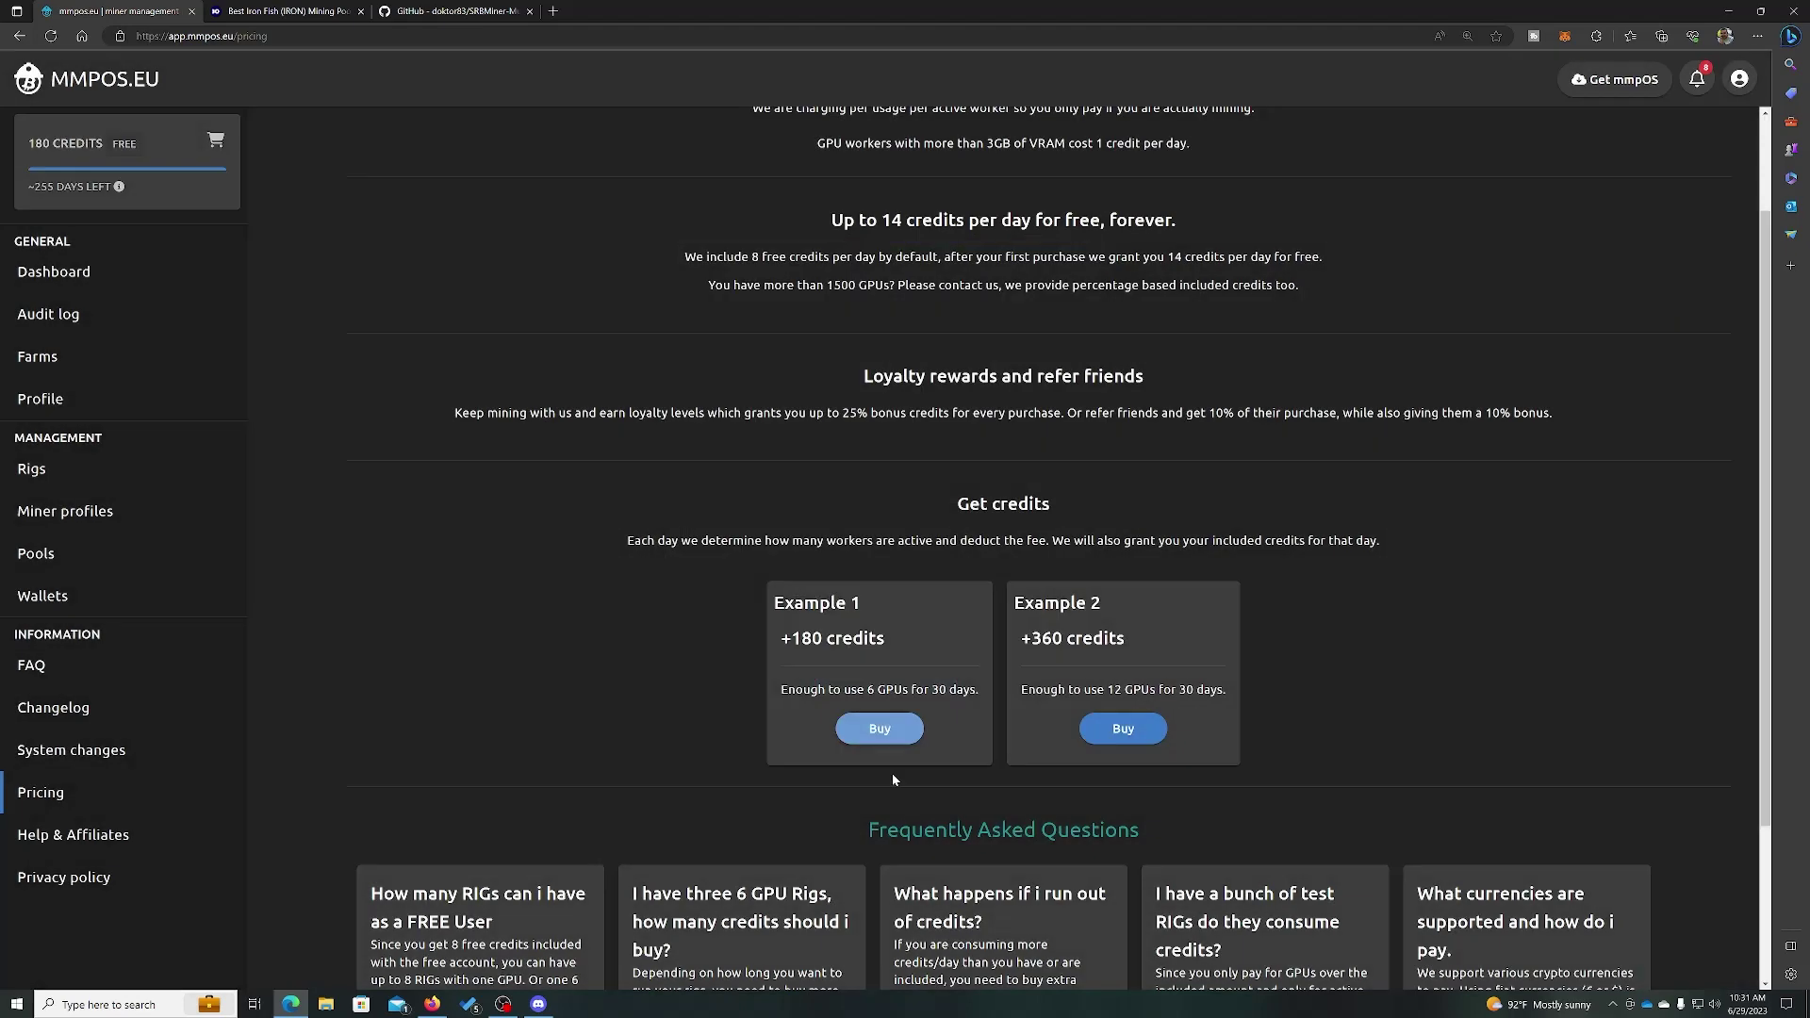
{"action": "left_click", "coordinate": [190, 1002]}
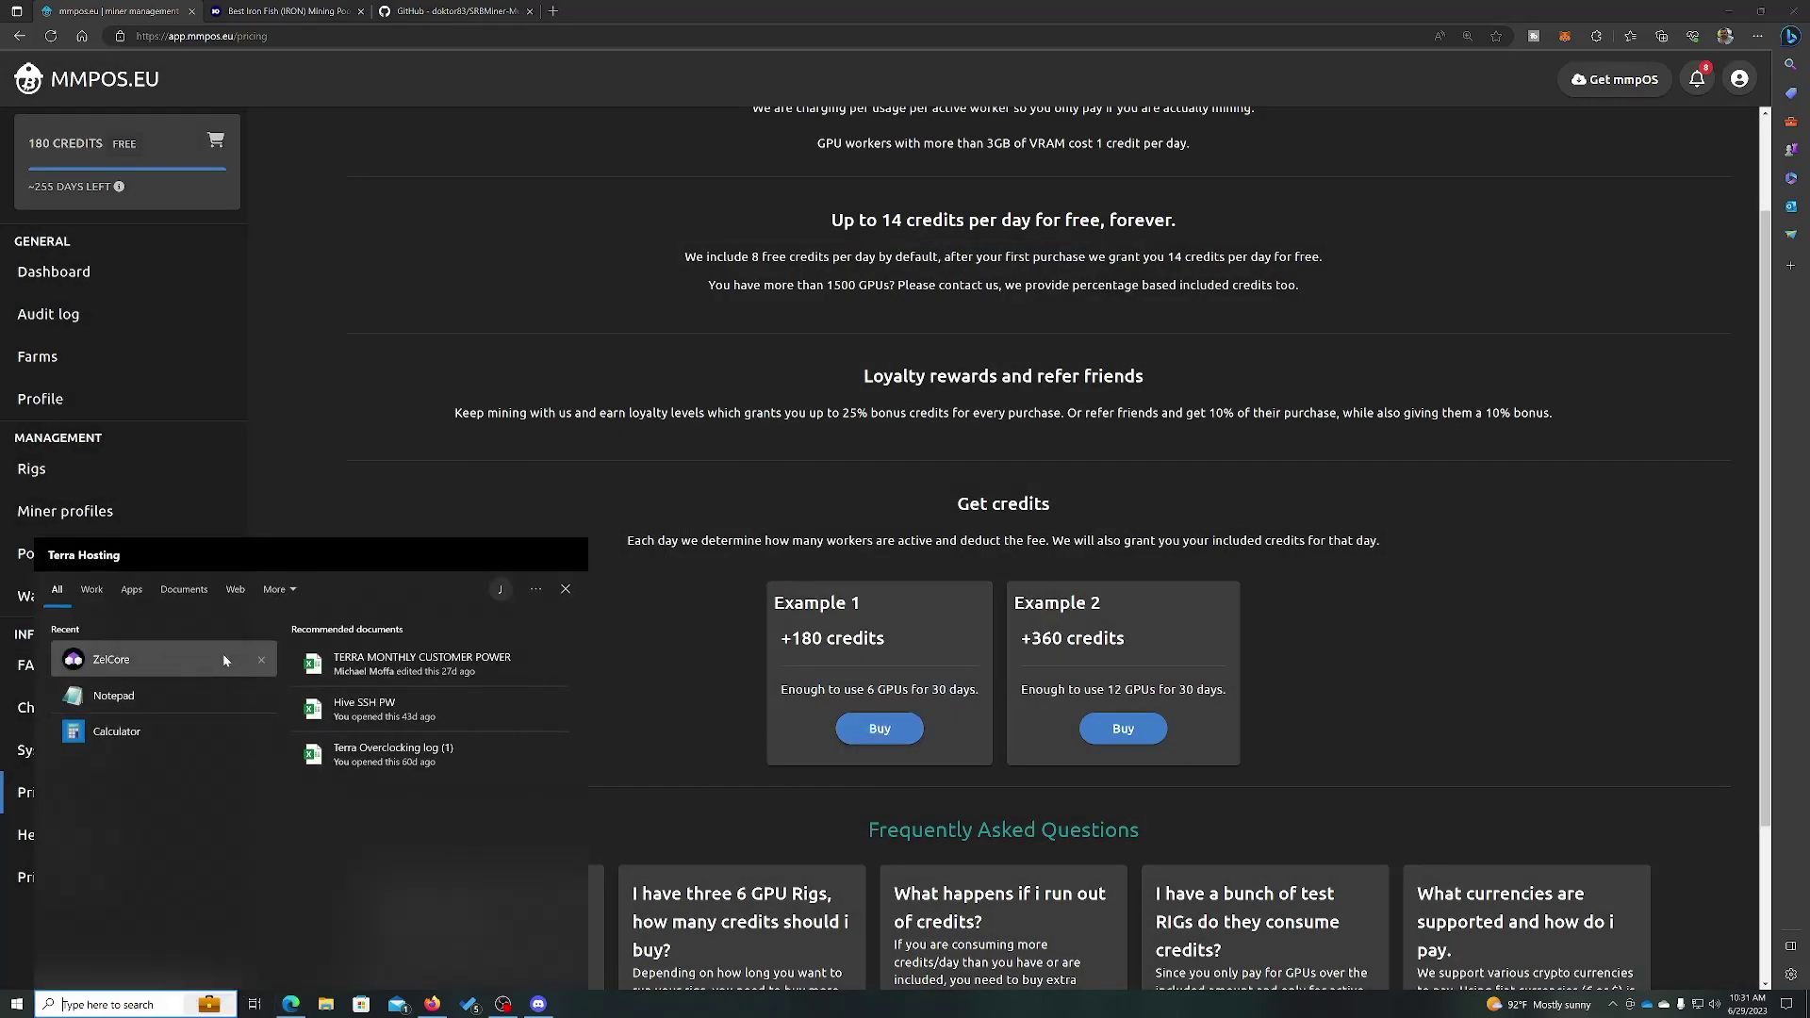
- Work out 1.5 ÷ 30 = 0.05 per day in Calculator, then close it
{"action": "left_click", "coordinate": [172, 728]}
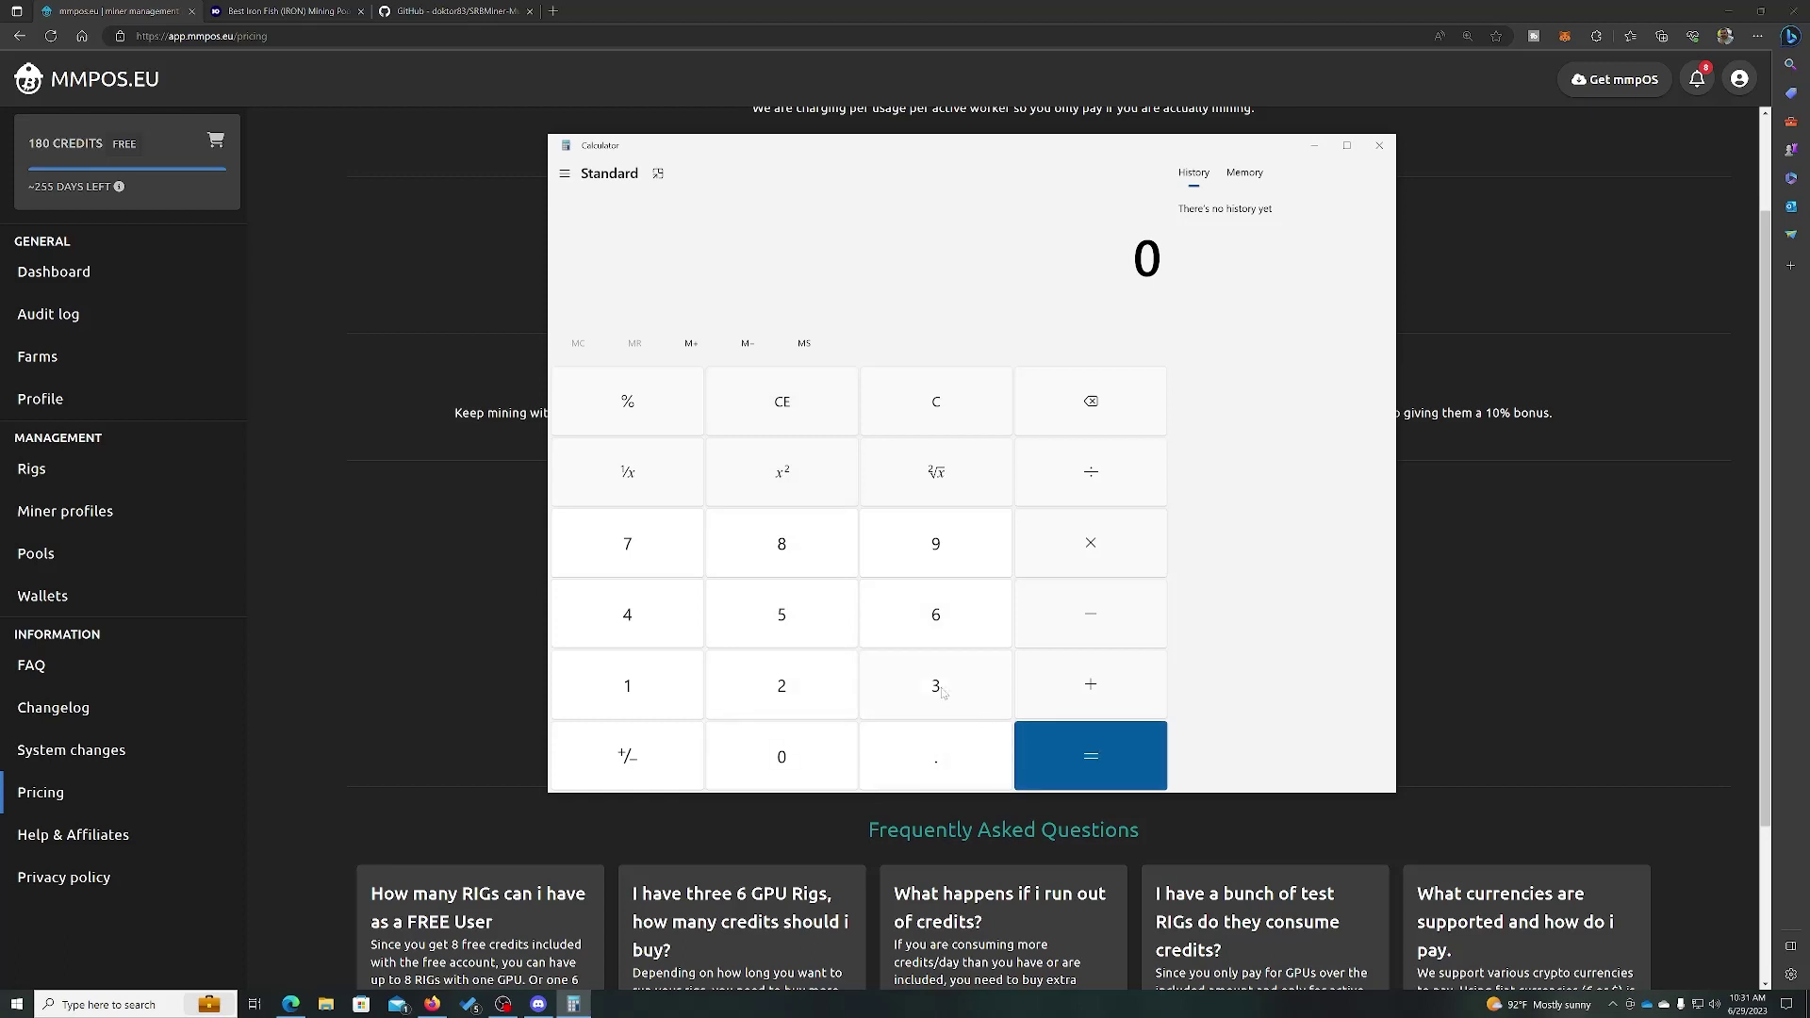
{"action": "left_click", "coordinate": [651, 697]}
{"action": "left_click", "coordinate": [940, 759]}
{"action": "left_click", "coordinate": [801, 614]}
{"action": "left_click", "coordinate": [1093, 476]}
{"action": "left_click", "coordinate": [922, 713]}
{"action": "left_click", "coordinate": [781, 757]}
{"action": "left_click", "coordinate": [1090, 756]}
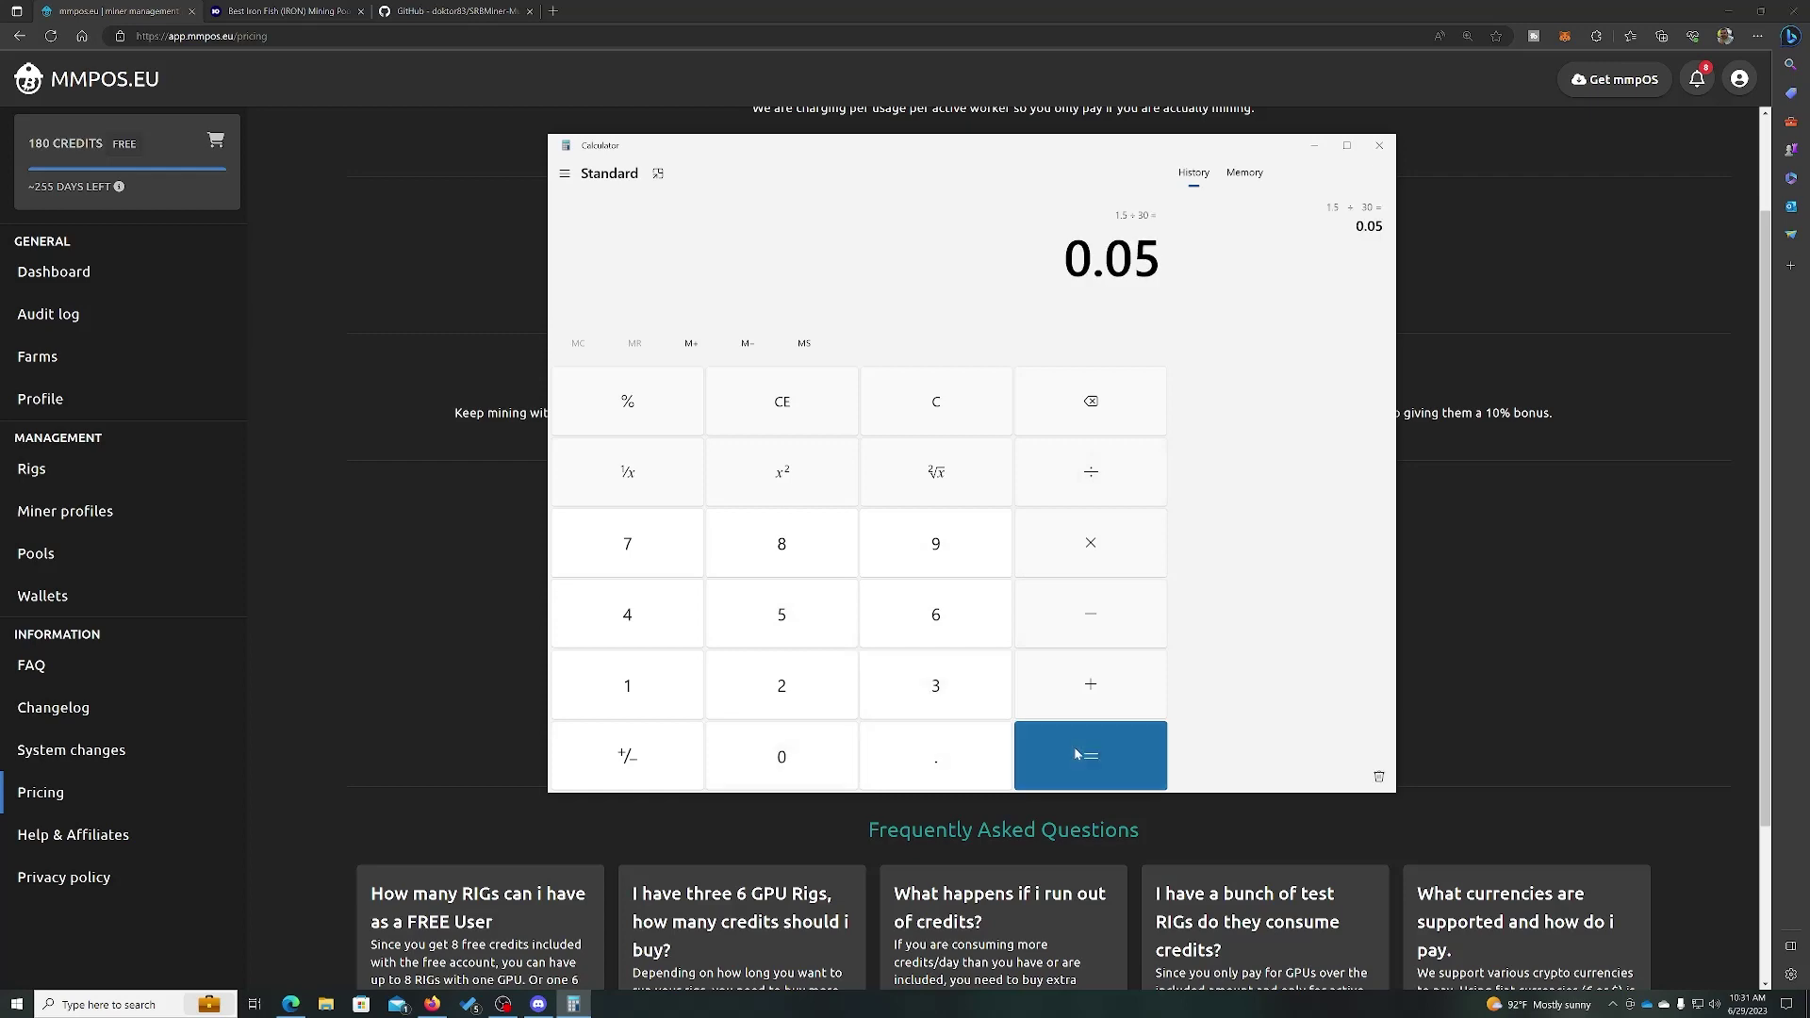
{"action": "left_click", "coordinate": [1379, 145]}
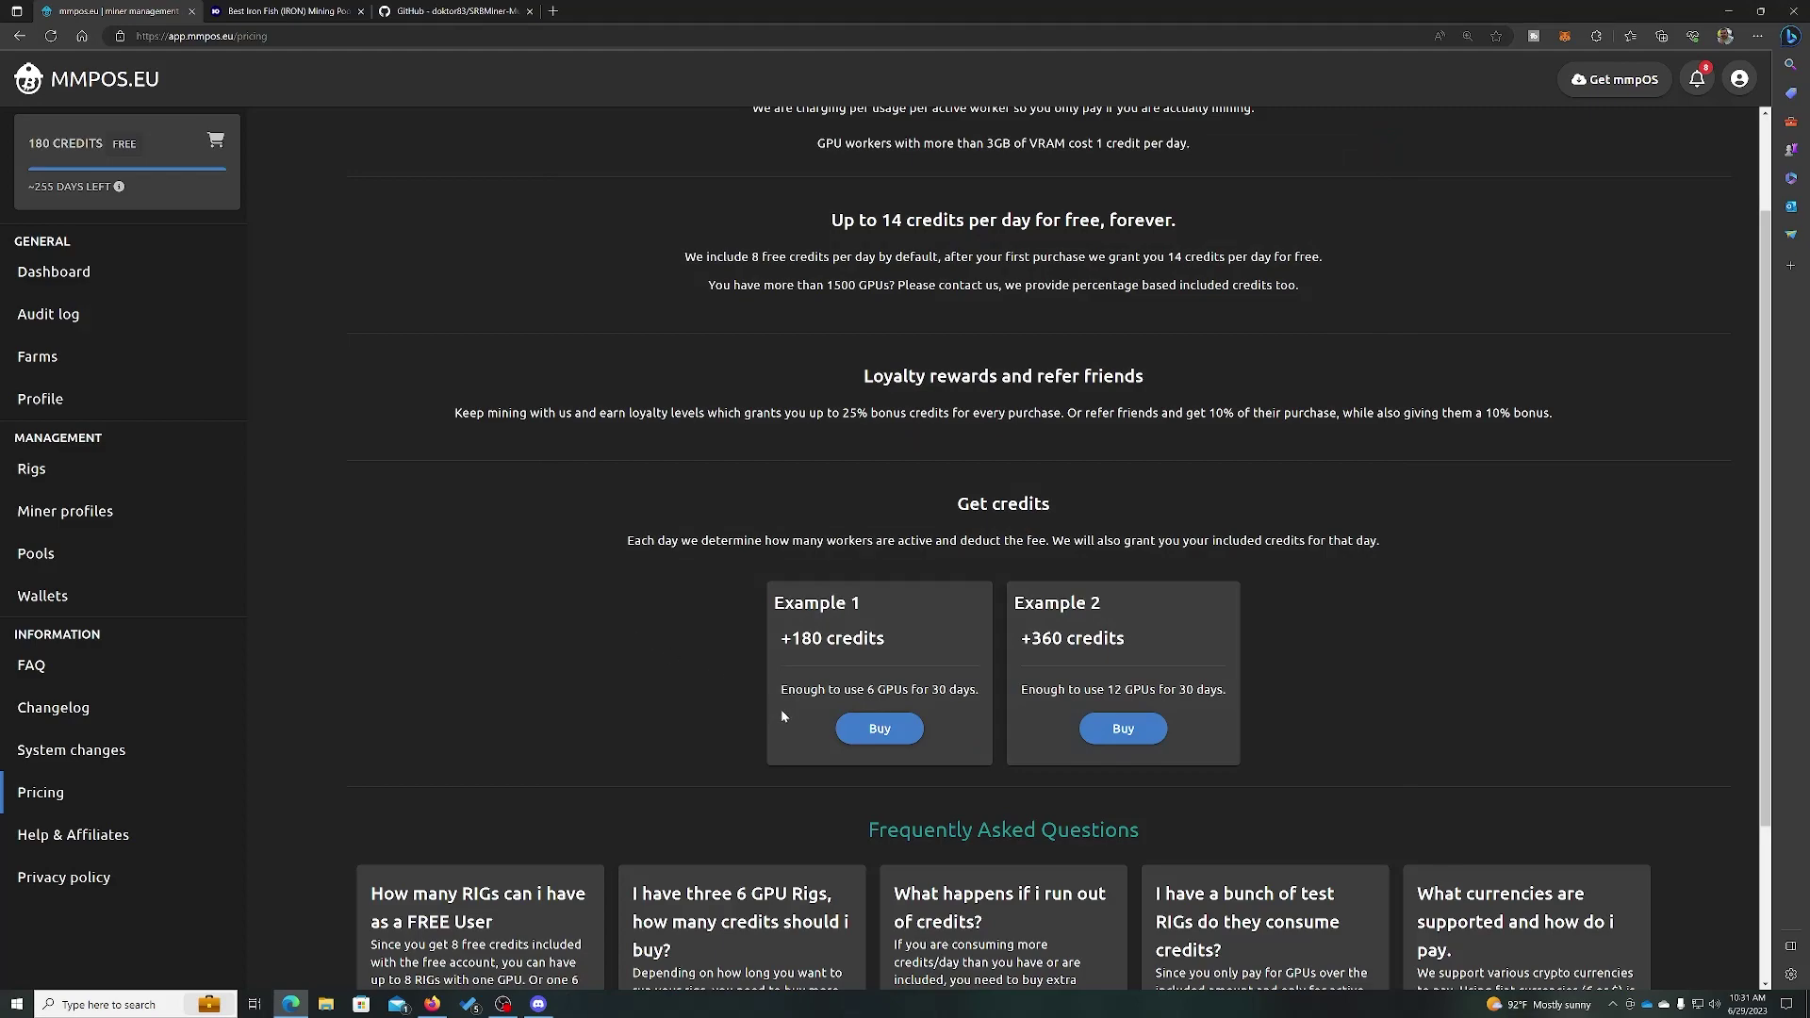
{"action": "scroll", "coordinate": [599, 693], "scroll_direction": "down", "scroll_amount": 3}
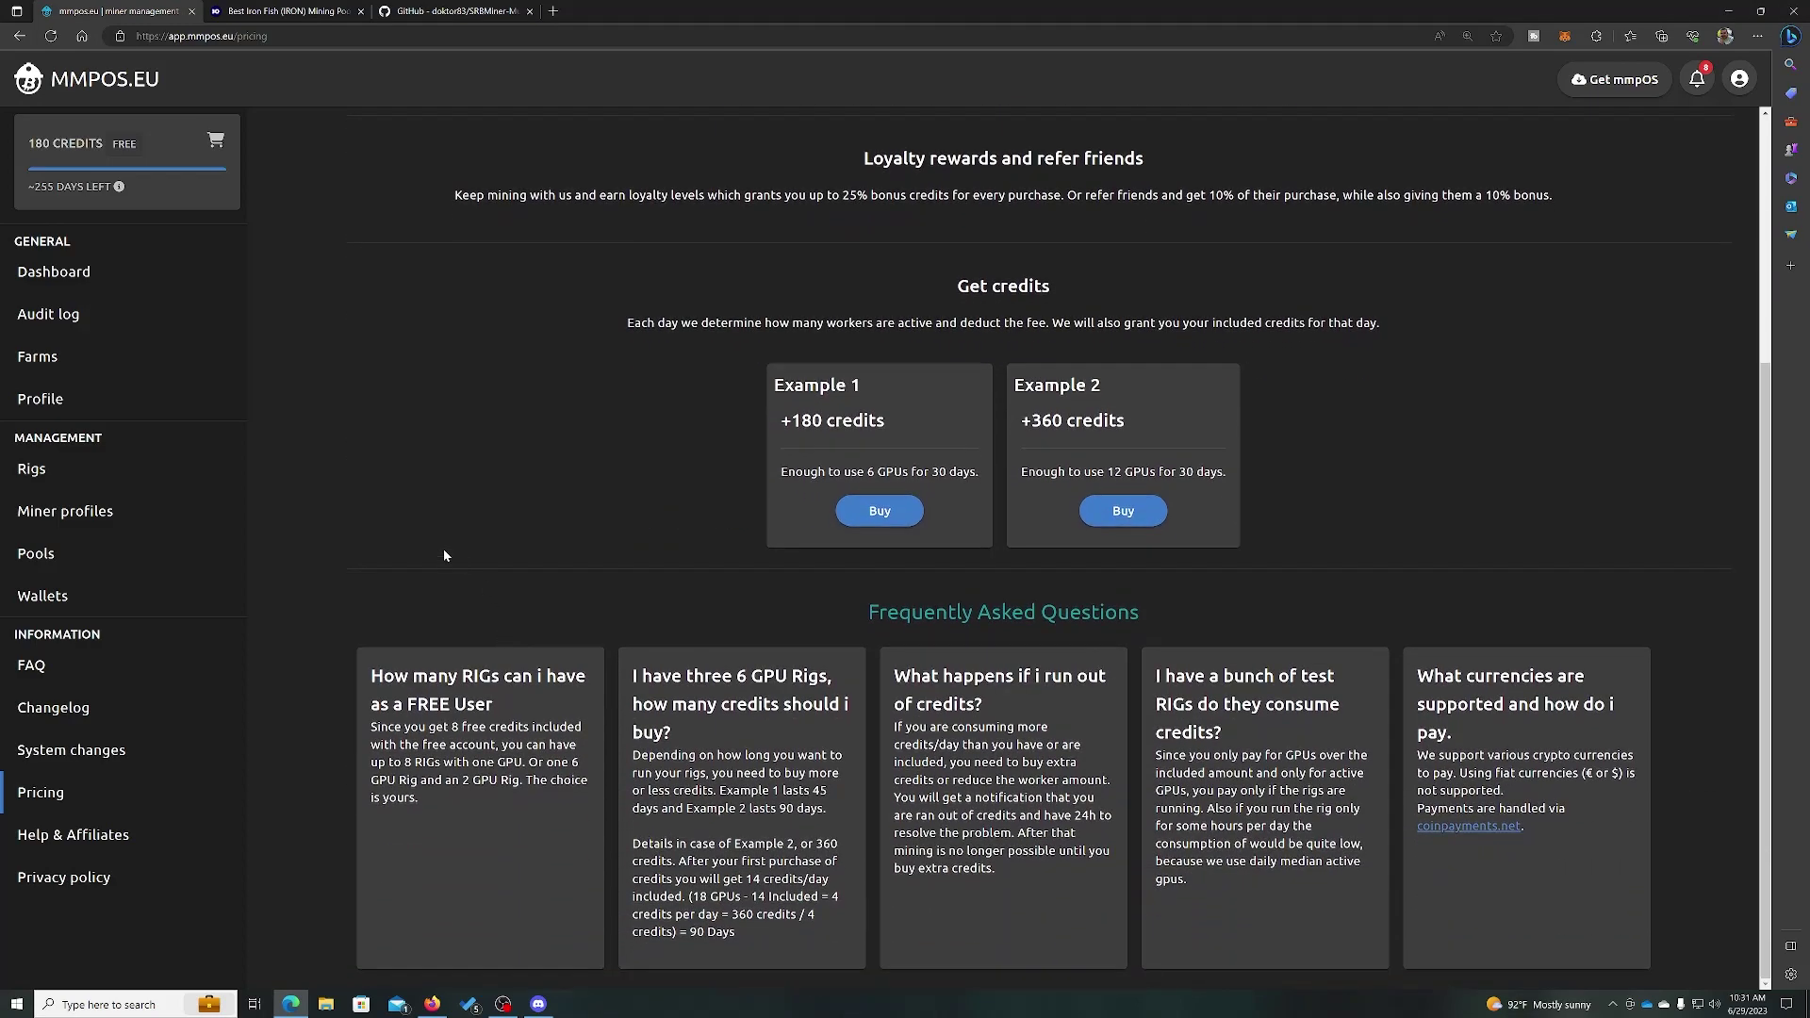
{"action": "scroll", "coordinate": [445, 555], "scroll_direction": "up", "scroll_amount": 5}
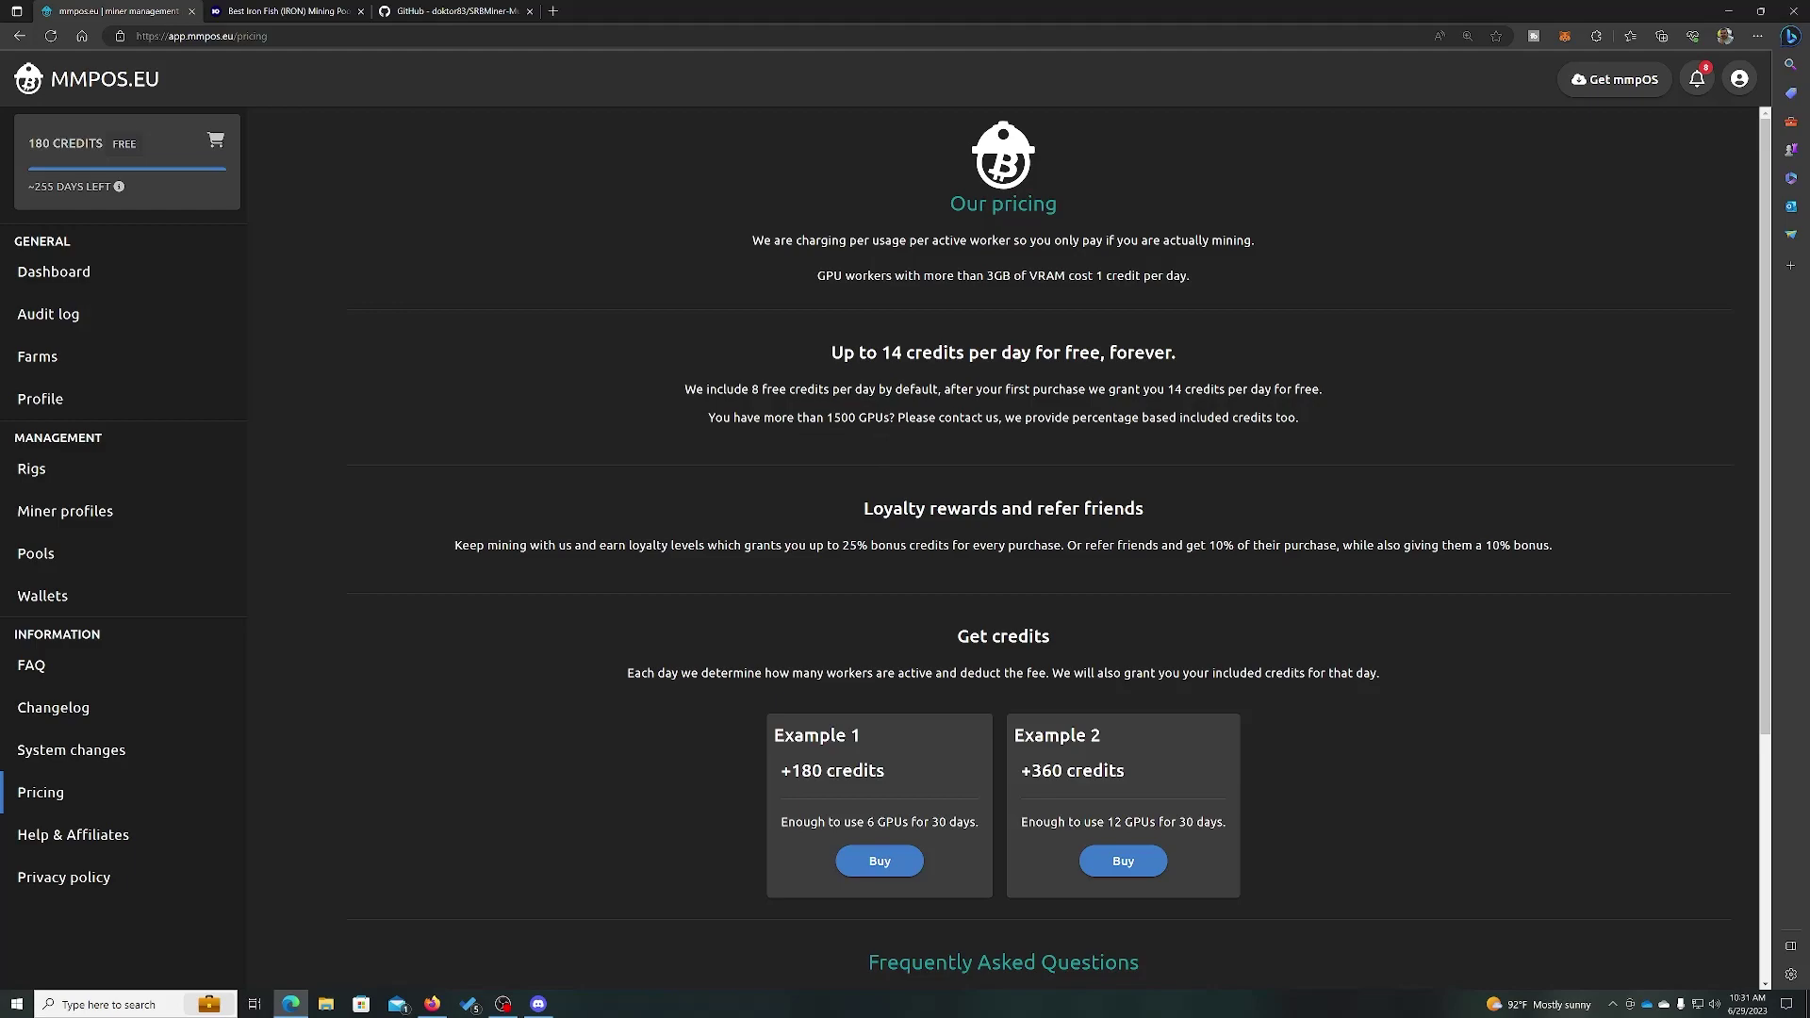
{"action": "scroll", "coordinate": [641, 420], "scroll_direction": "down", "scroll_amount": 1}
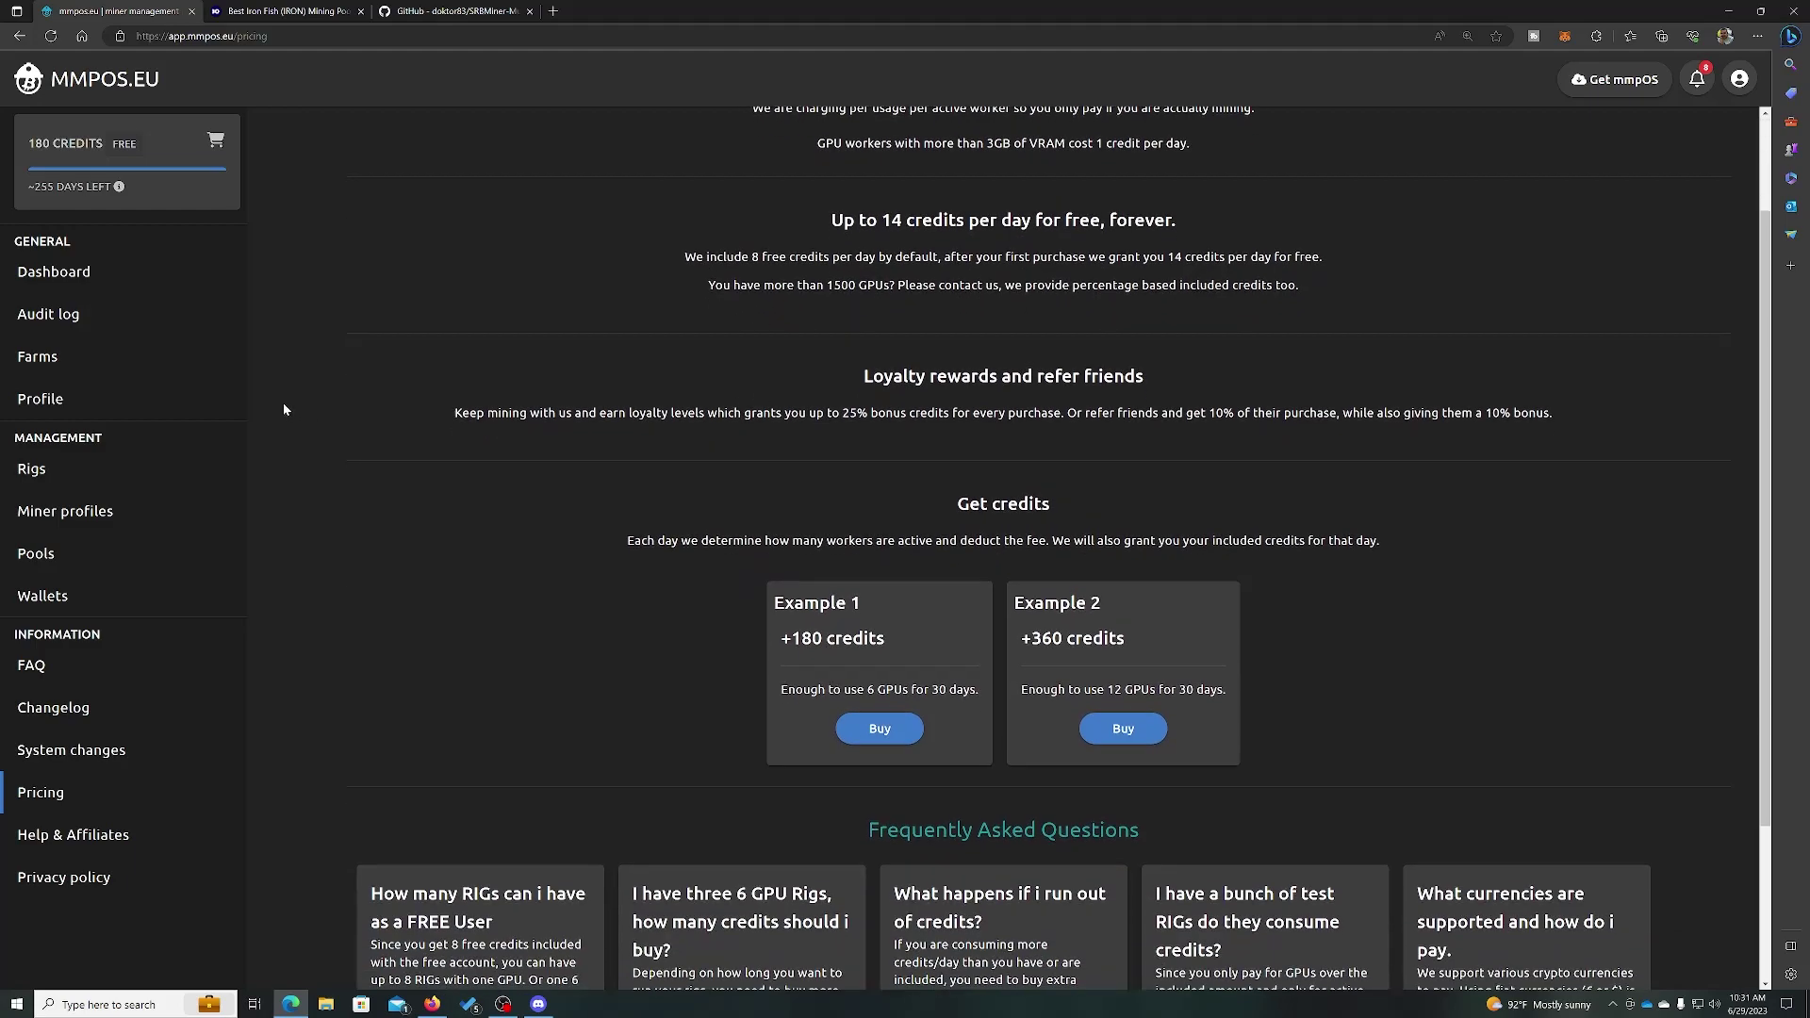
{"action": "scroll", "coordinate": [500, 396], "scroll_direction": "up", "scroll_amount": 1}
{"action": "scroll", "coordinate": [478, 405], "scroll_direction": "down", "scroll_amount": 3}
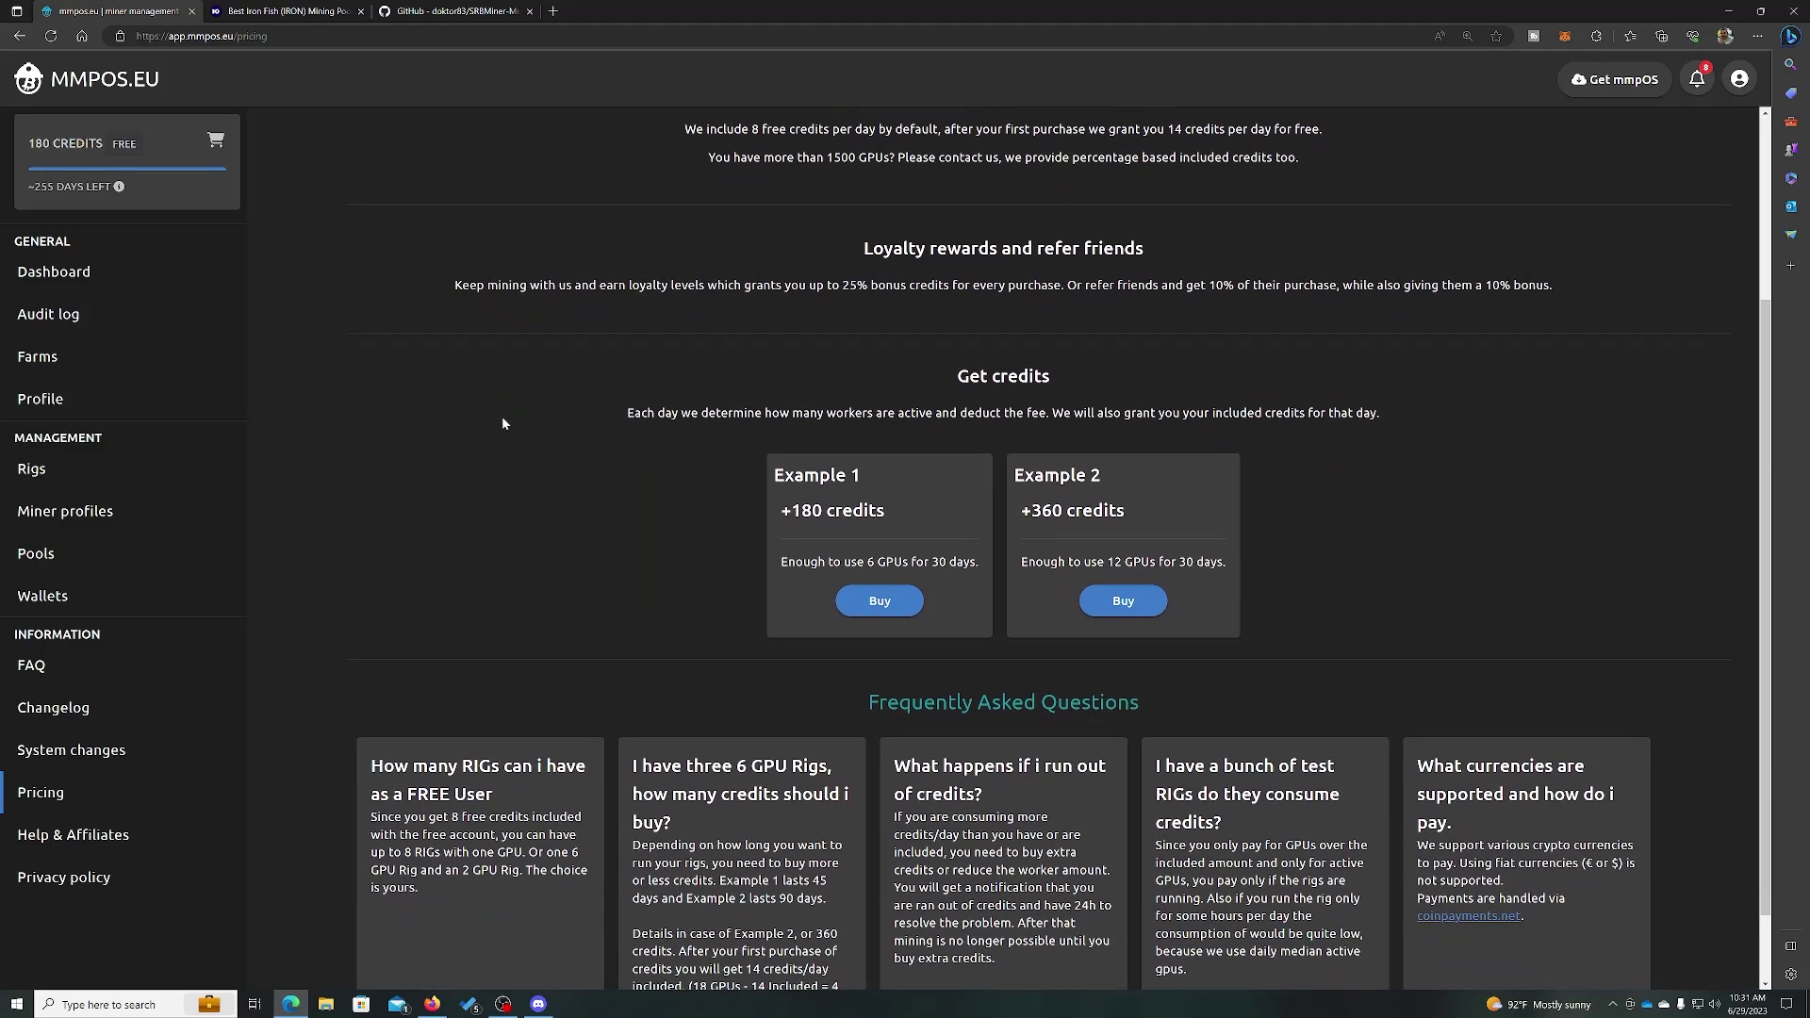
{"action": "scroll", "coordinate": [501, 415], "scroll_direction": "up", "scroll_amount": 2}
{"action": "scroll", "coordinate": [486, 452], "scroll_direction": "down", "scroll_amount": 1}
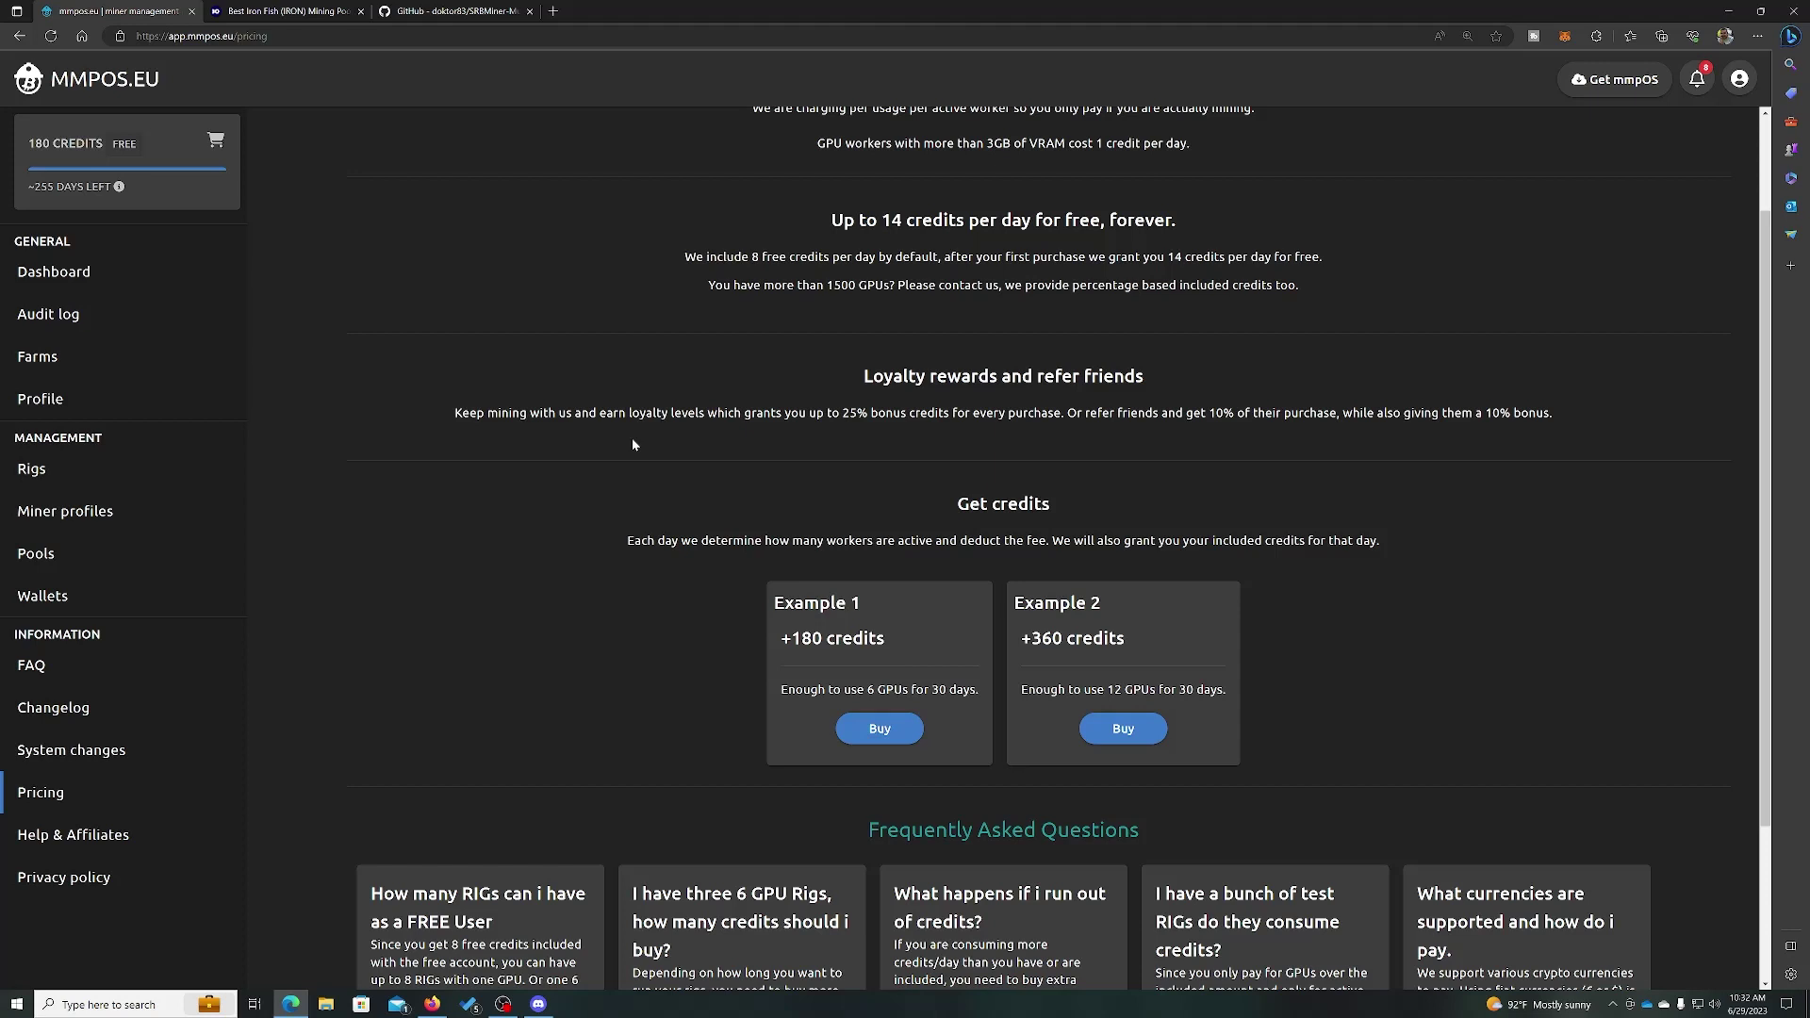
{"action": "right_click", "coordinate": [496, 454]}
{"action": "left_click", "coordinate": [374, 495]}
{"action": "scroll", "coordinate": [530, 492], "scroll_direction": "up", "scroll_amount": 2}
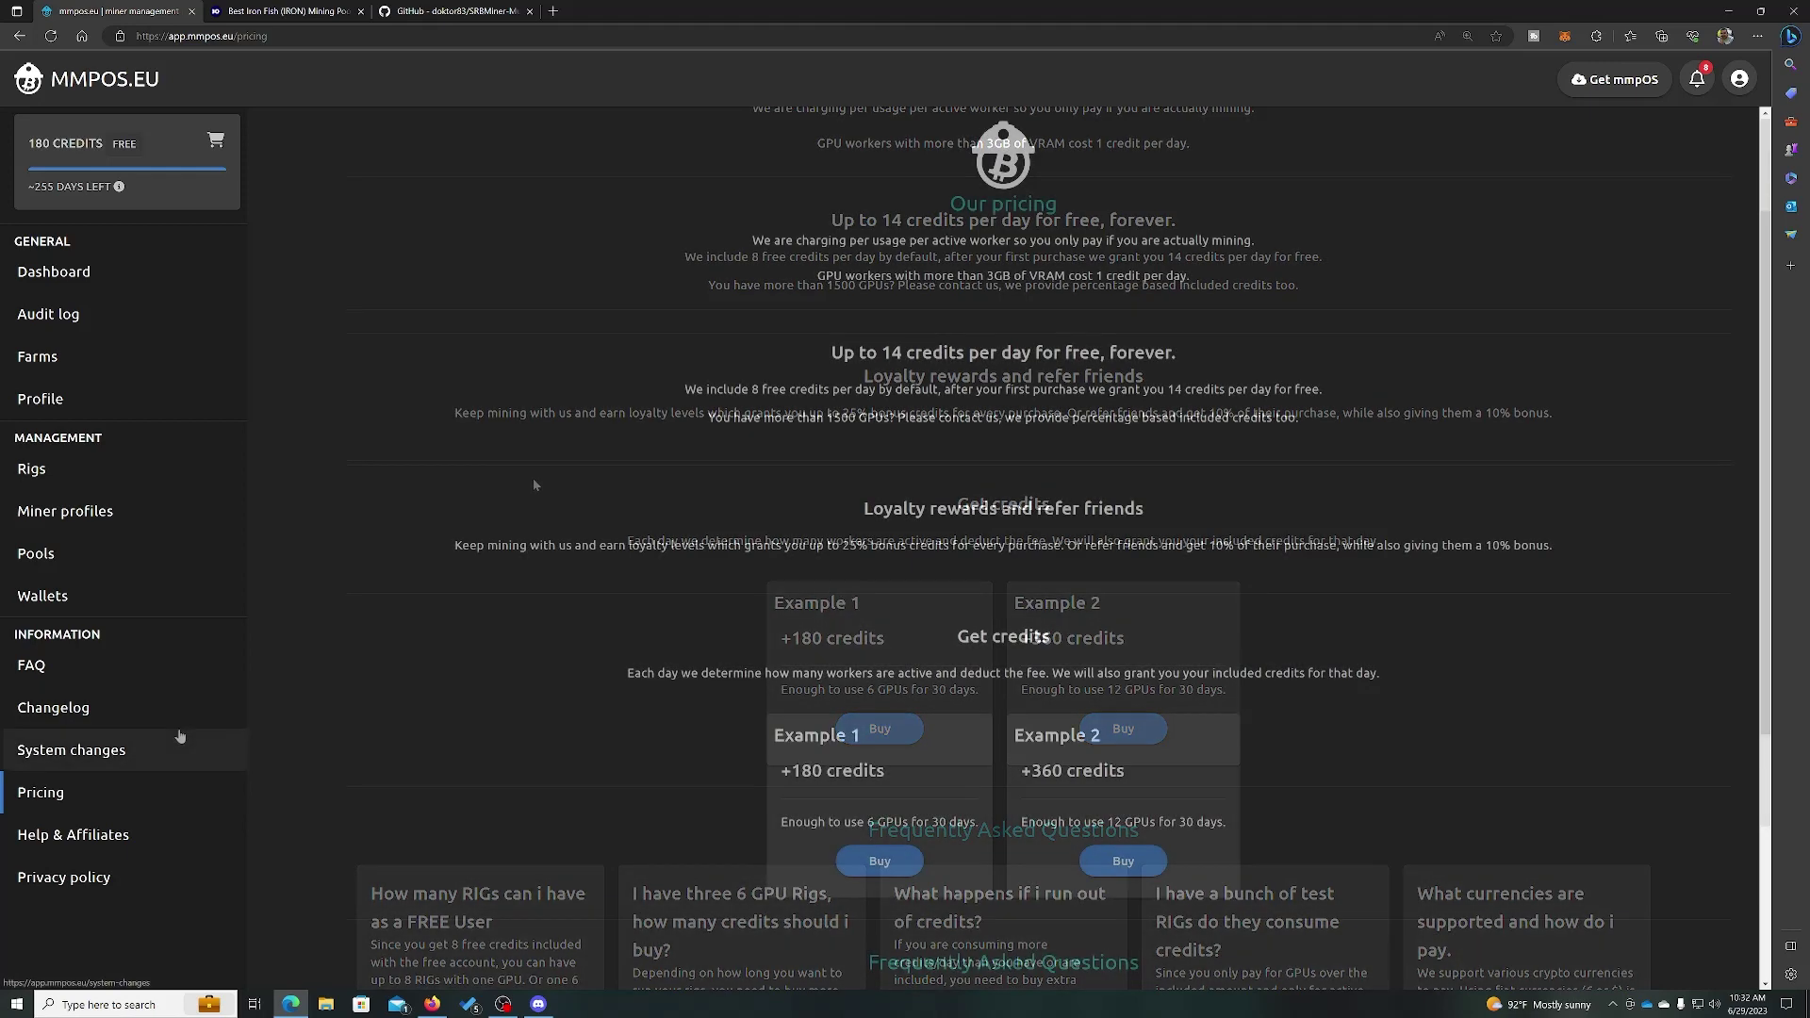
- Open the FAQ page and read down through its questions
{"action": "left_click", "coordinate": [190, 684]}
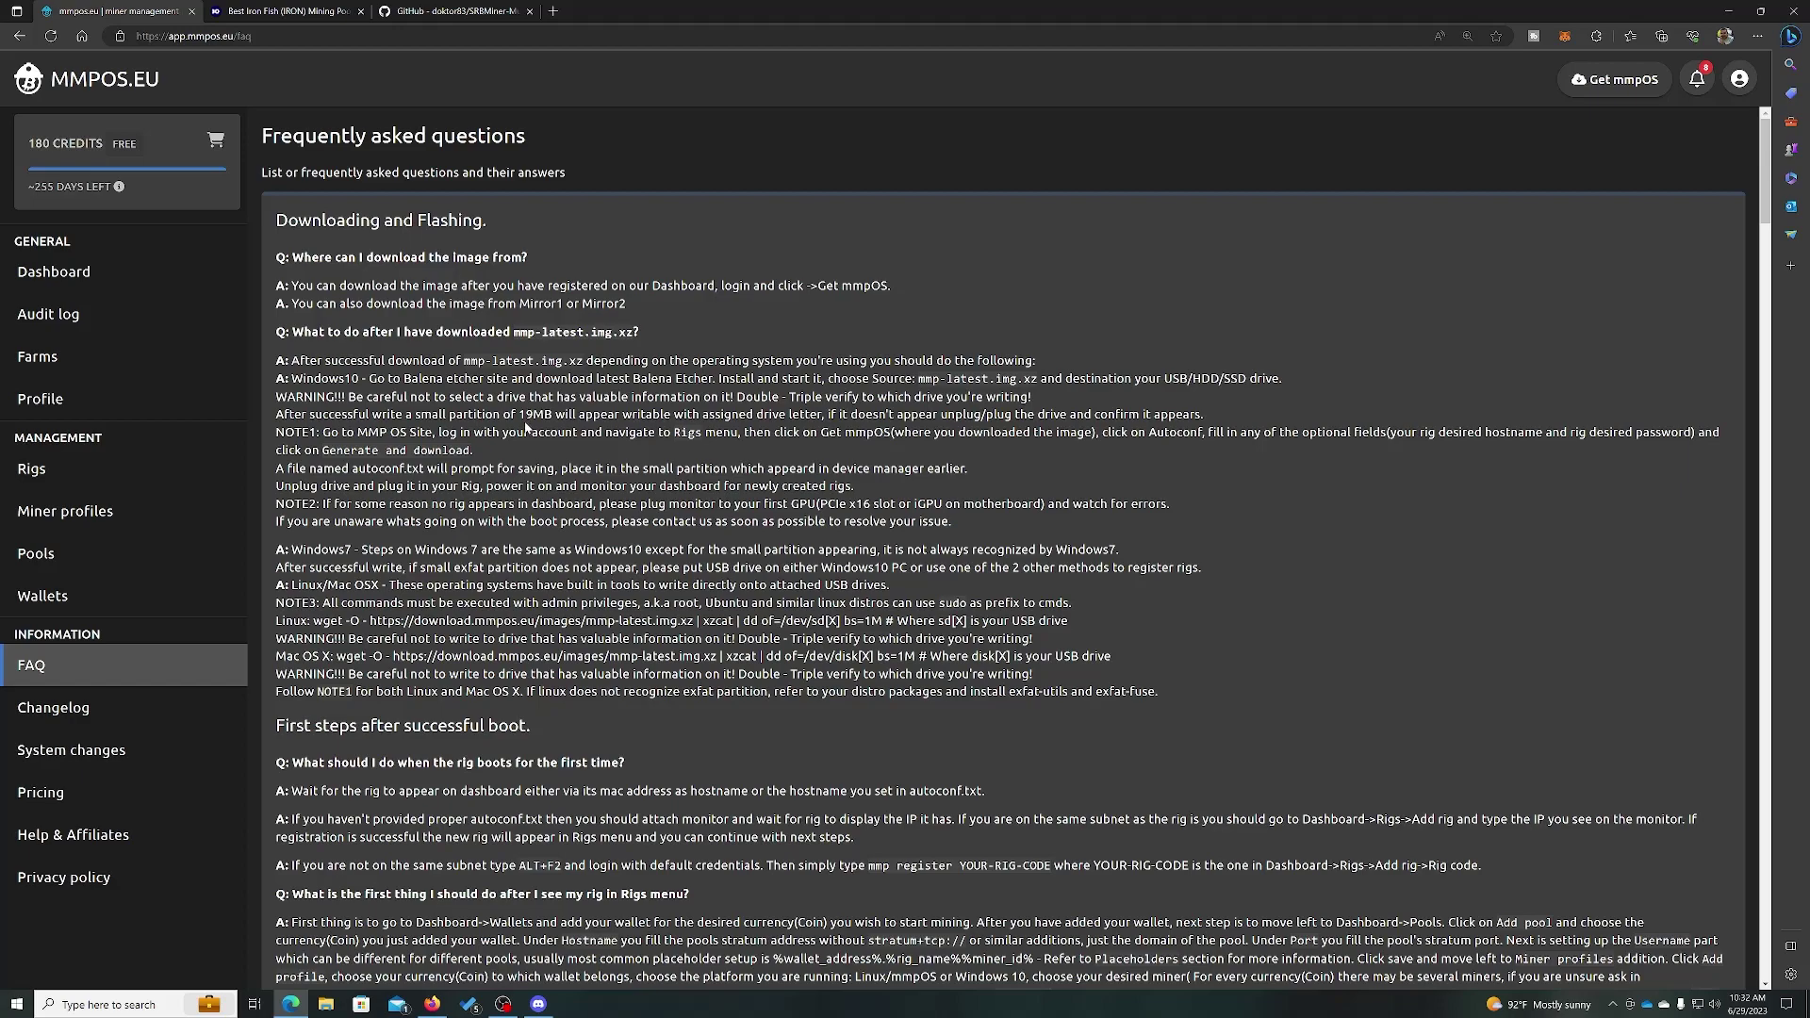
{"action": "scroll", "coordinate": [527, 426], "scroll_direction": "down", "scroll_amount": 2}
{"action": "scroll", "coordinate": [527, 427], "scroll_direction": "up", "scroll_amount": 2}
{"action": "scroll", "coordinate": [1002, 552], "scroll_direction": "down", "scroll_amount": 4}
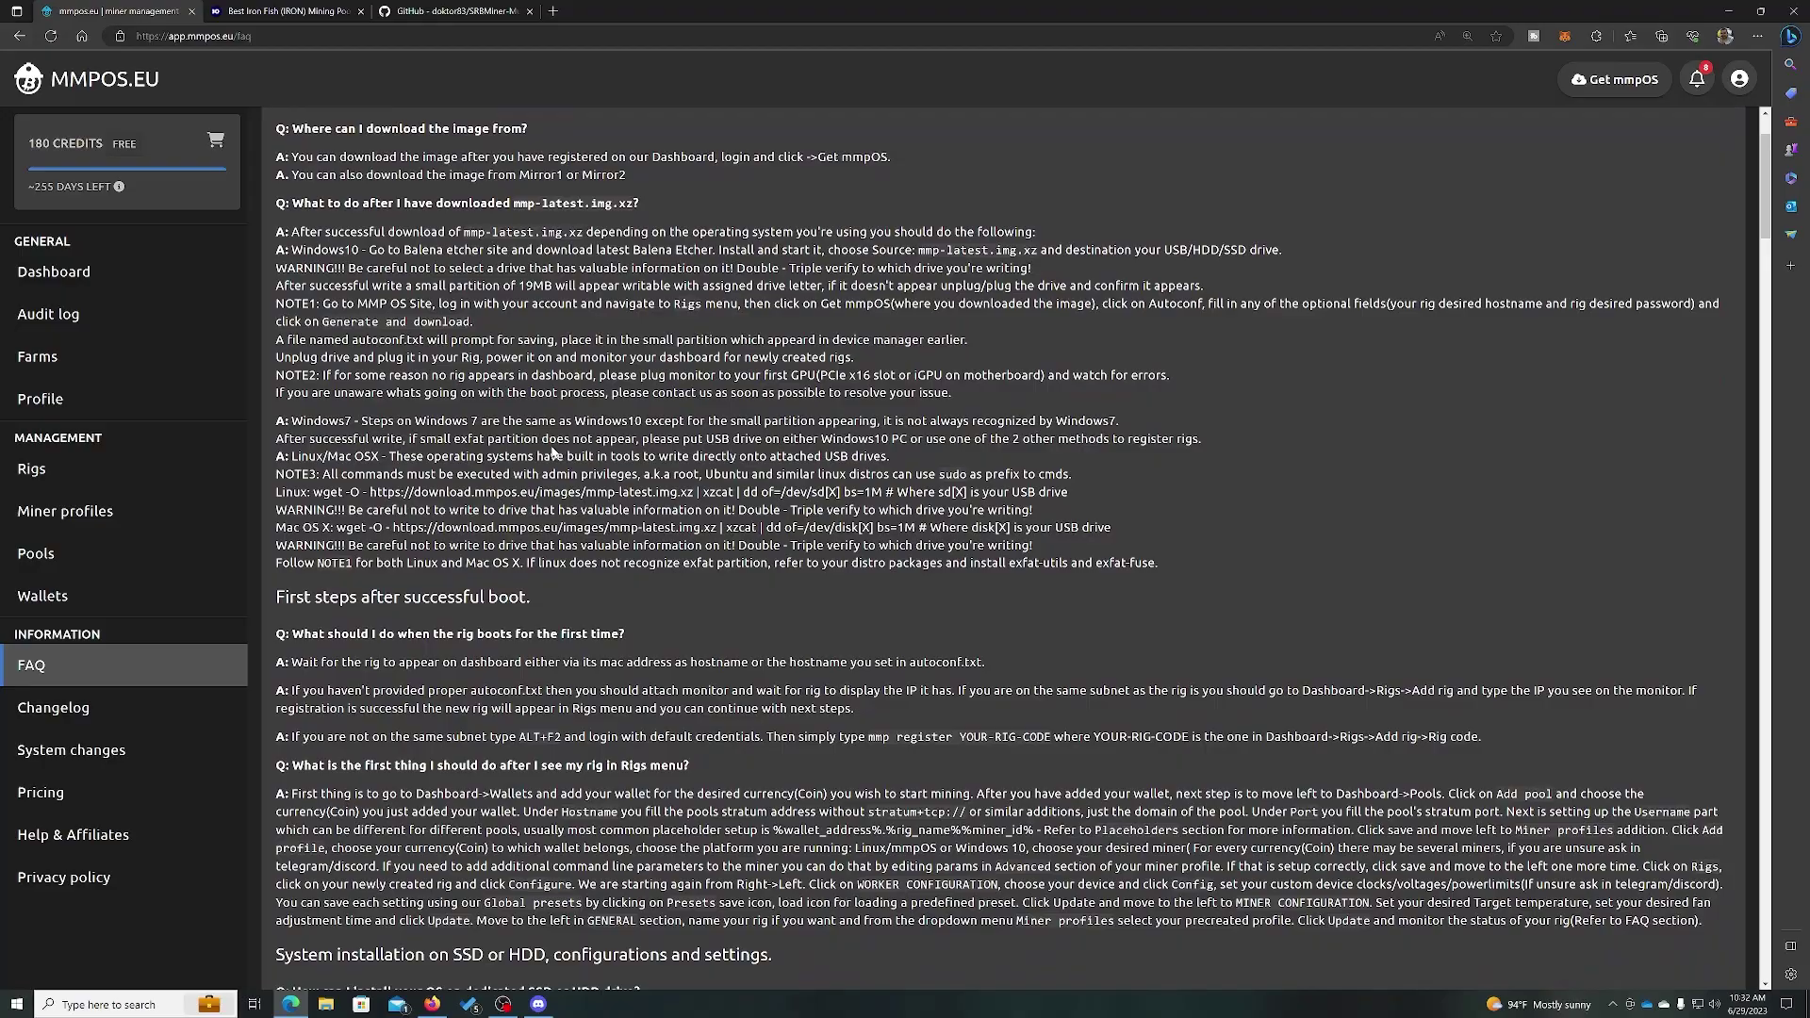
{"action": "scroll", "coordinate": [332, 446], "scroll_direction": "down", "scroll_amount": 8}
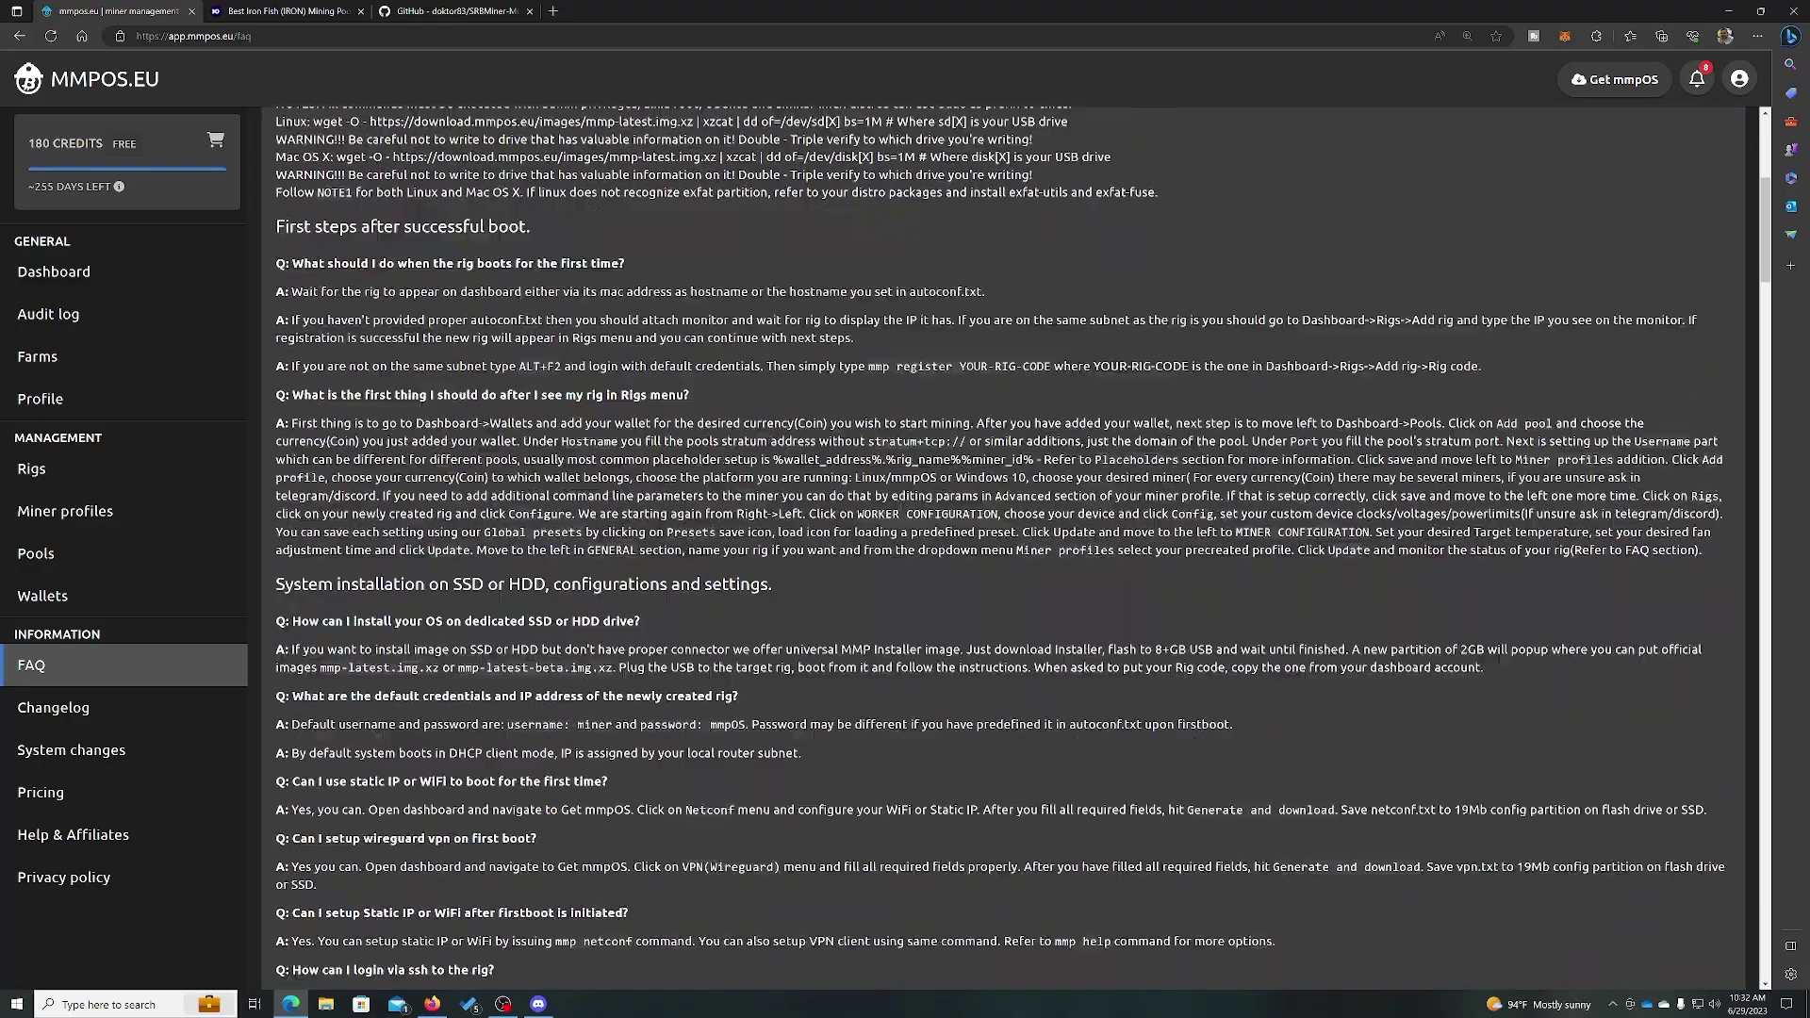
{"action": "scroll", "coordinate": [331, 447], "scroll_direction": "down", "scroll_amount": 4}
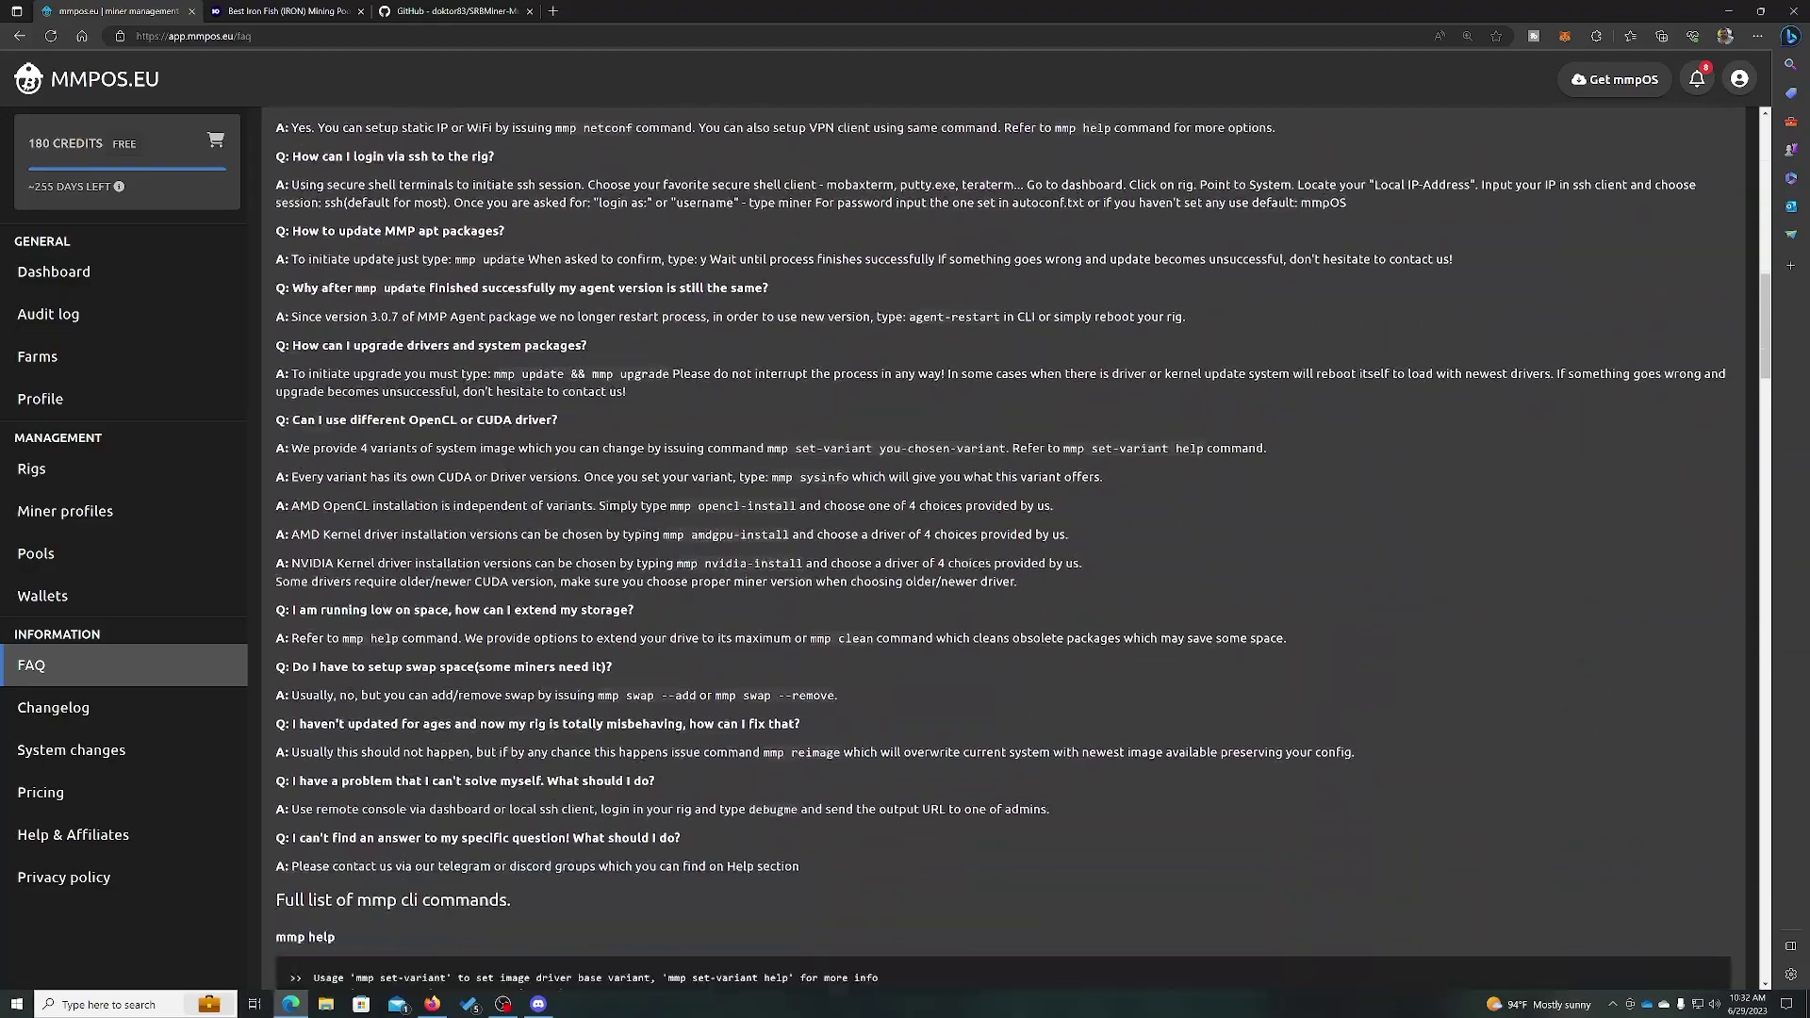
{"action": "scroll", "coordinate": [441, 421], "scroll_direction": "down", "scroll_amount": 1}
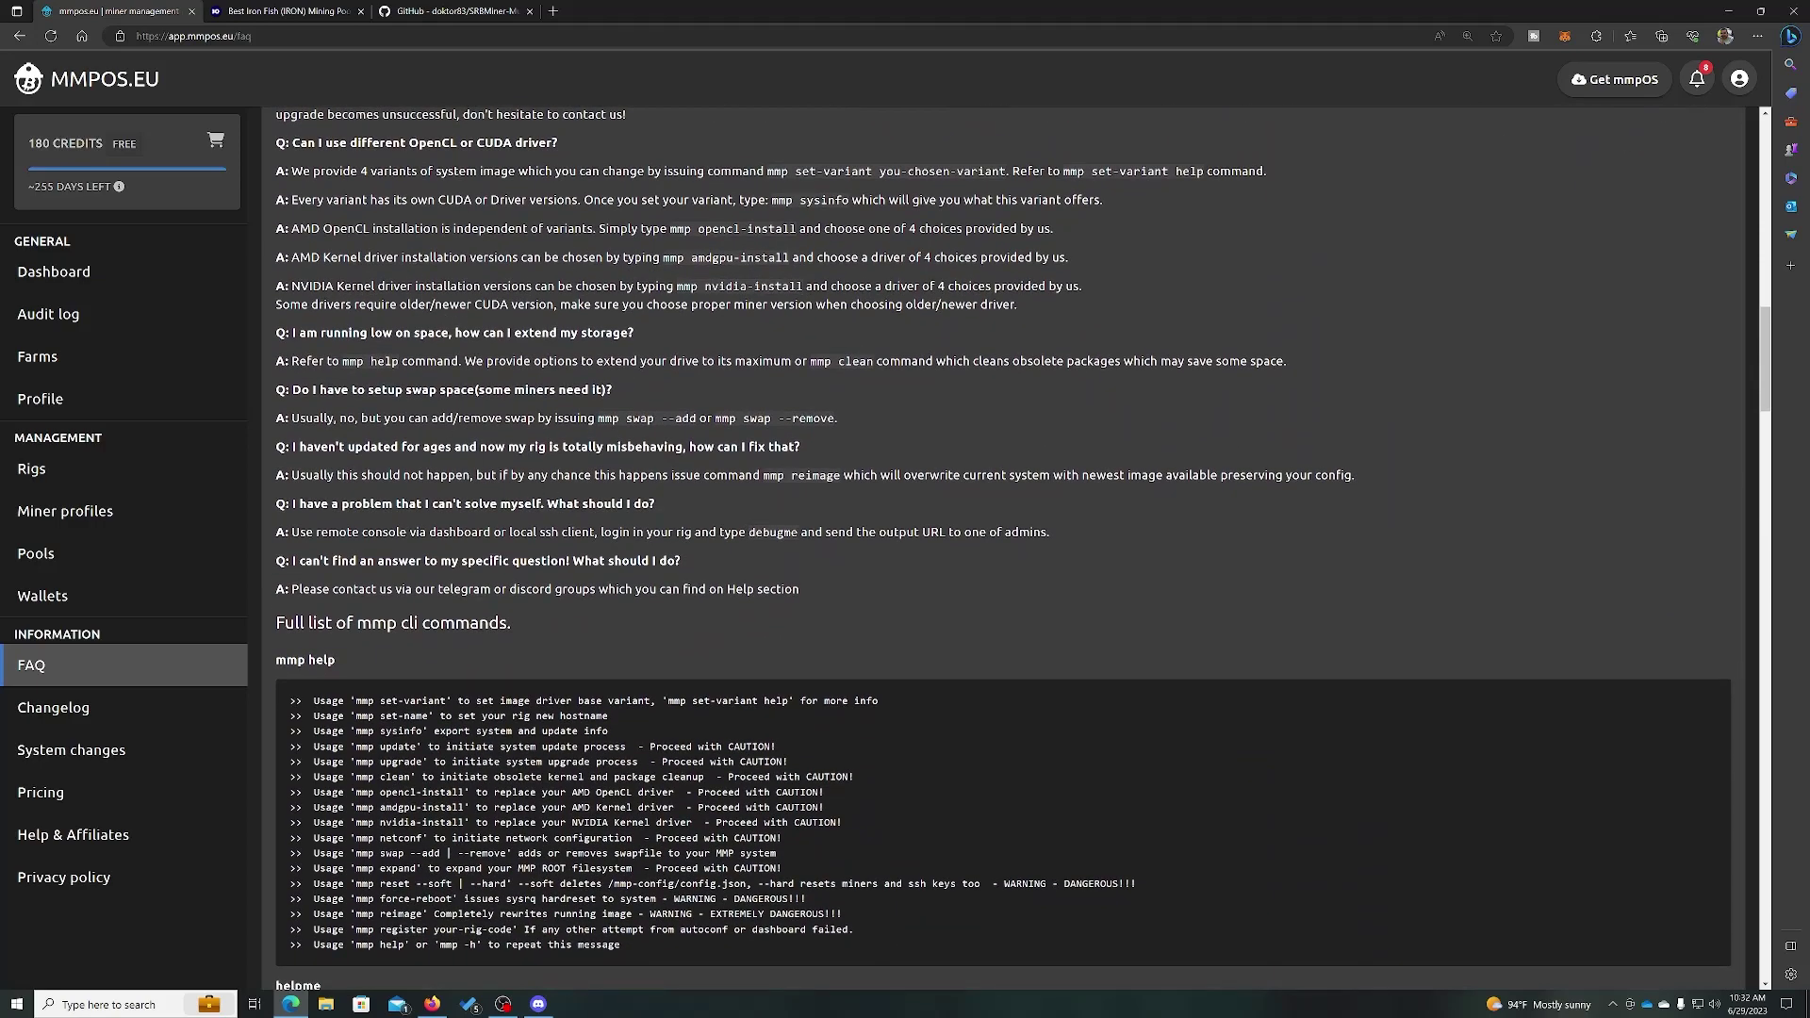
{"action": "scroll", "coordinate": [1002, 549], "scroll_direction": "down", "scroll_amount": 1}
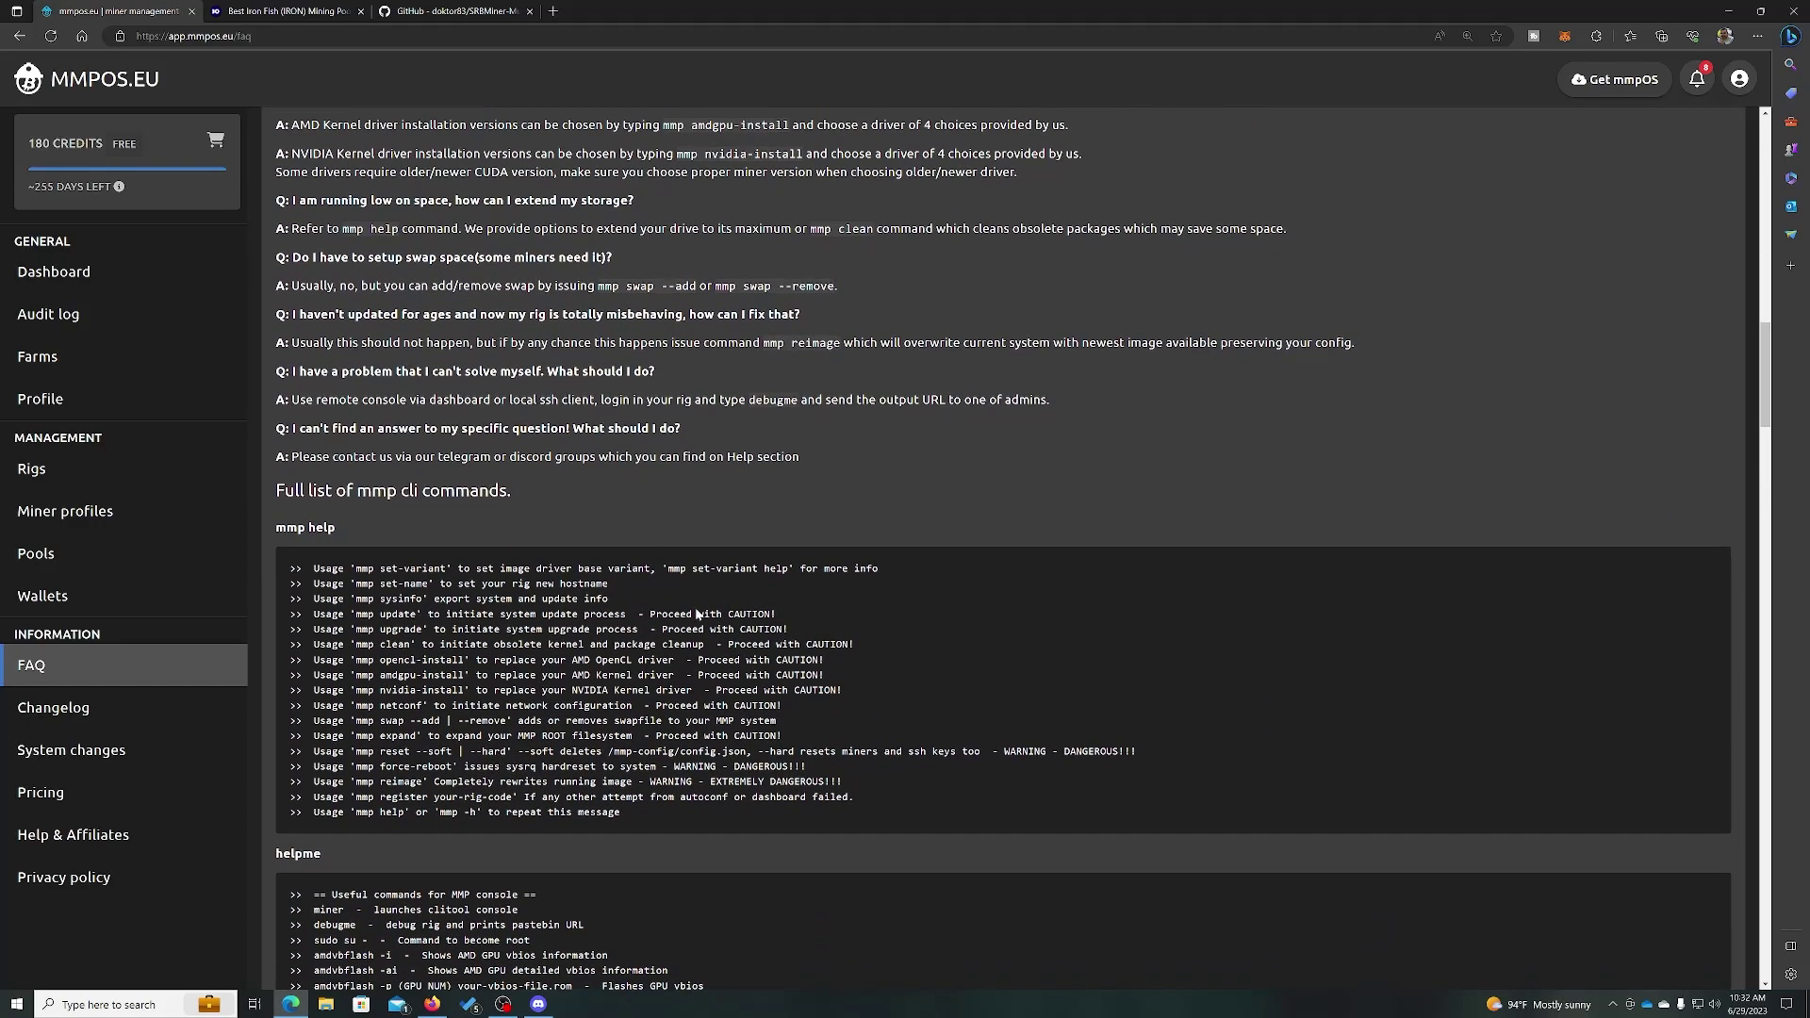
{"action": "scroll", "coordinate": [698, 613], "scroll_direction": "down", "scroll_amount": 3}
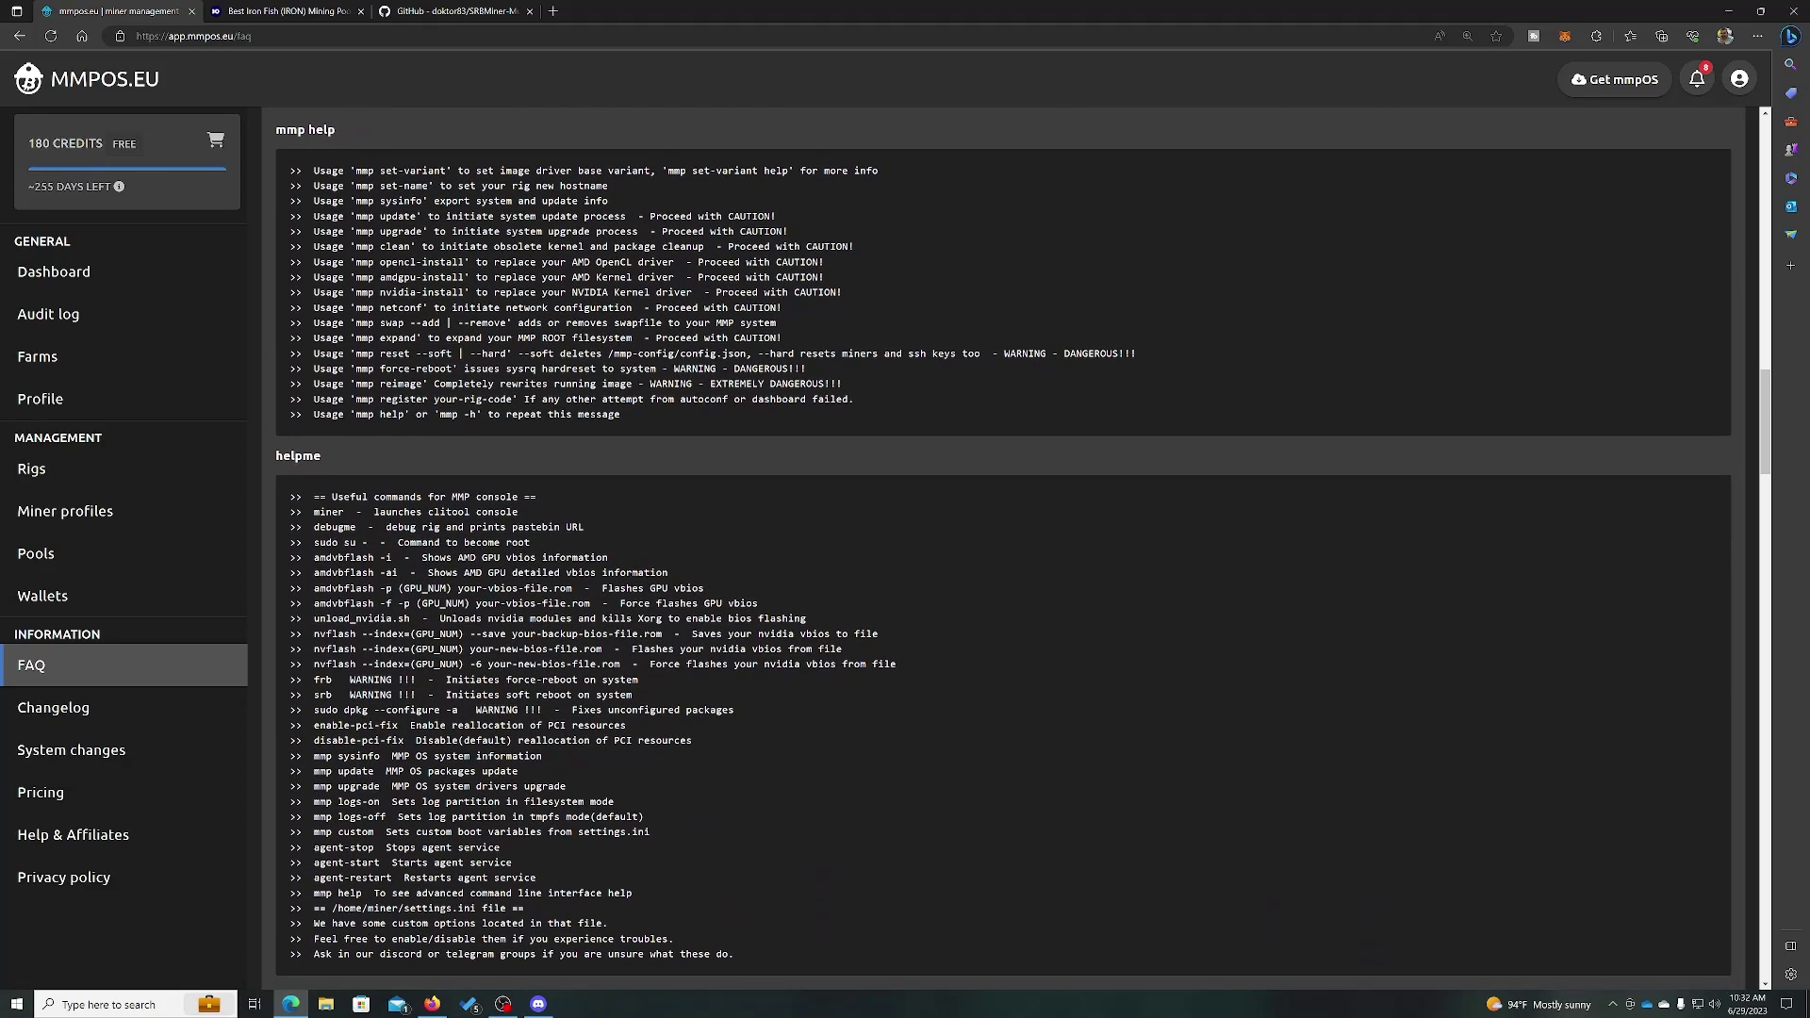
{"action": "scroll", "coordinate": [1002, 542], "scroll_direction": "down", "scroll_amount": 4}
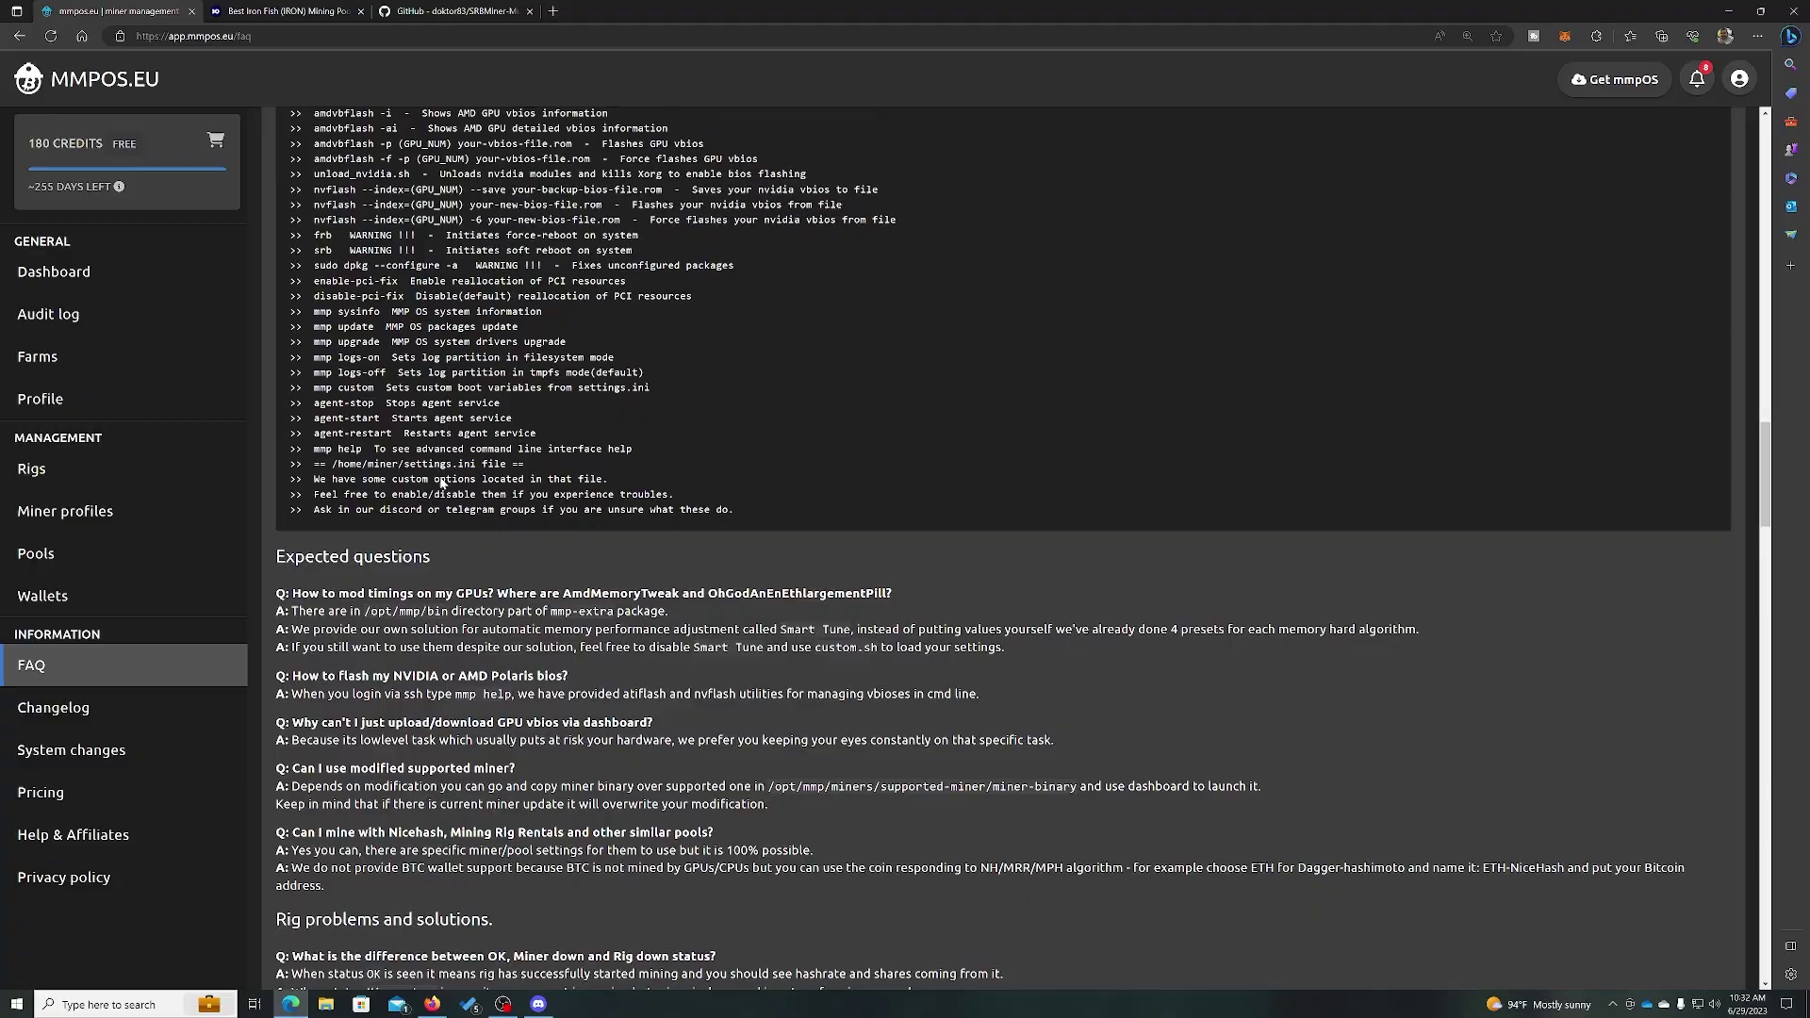
- Return to the top of the FAQ and switch to the My rigs list
{"action": "scroll", "coordinate": [441, 483], "scroll_direction": "up", "scroll_amount": 15}
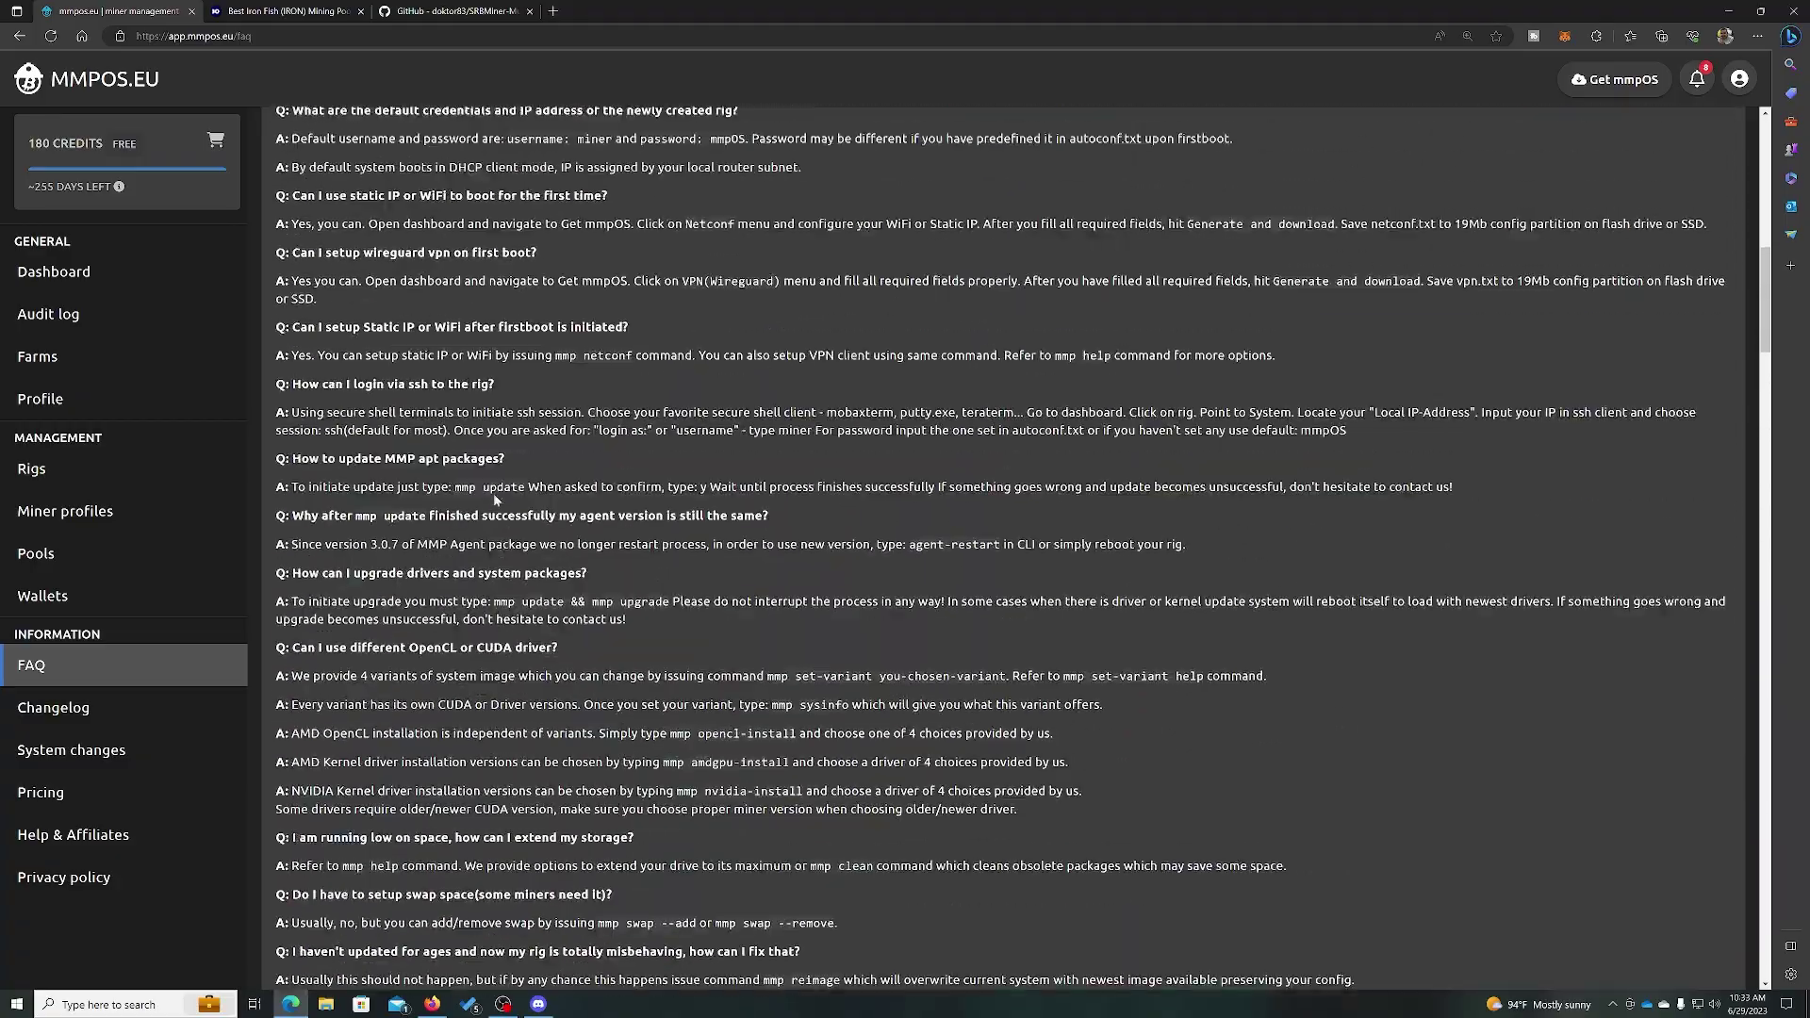
{"action": "scroll", "coordinate": [494, 494], "scroll_direction": "up", "scroll_amount": 15}
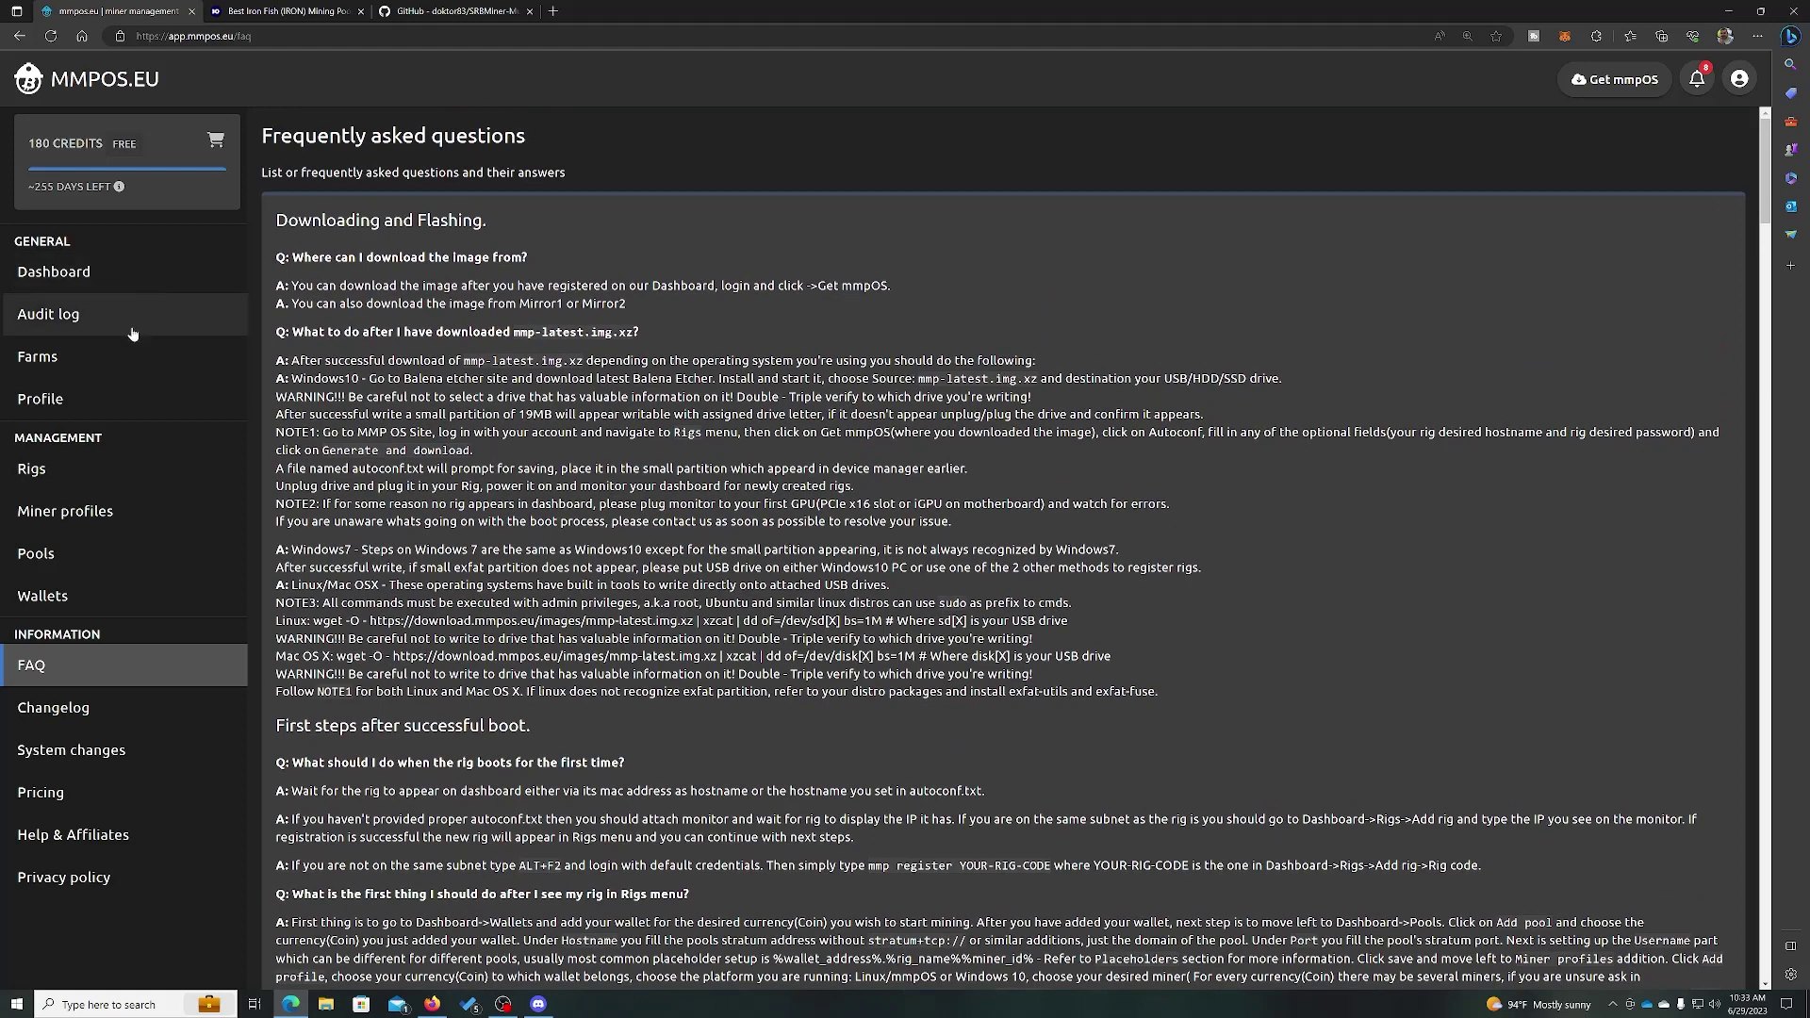
{"action": "left_click", "coordinate": [105, 474]}
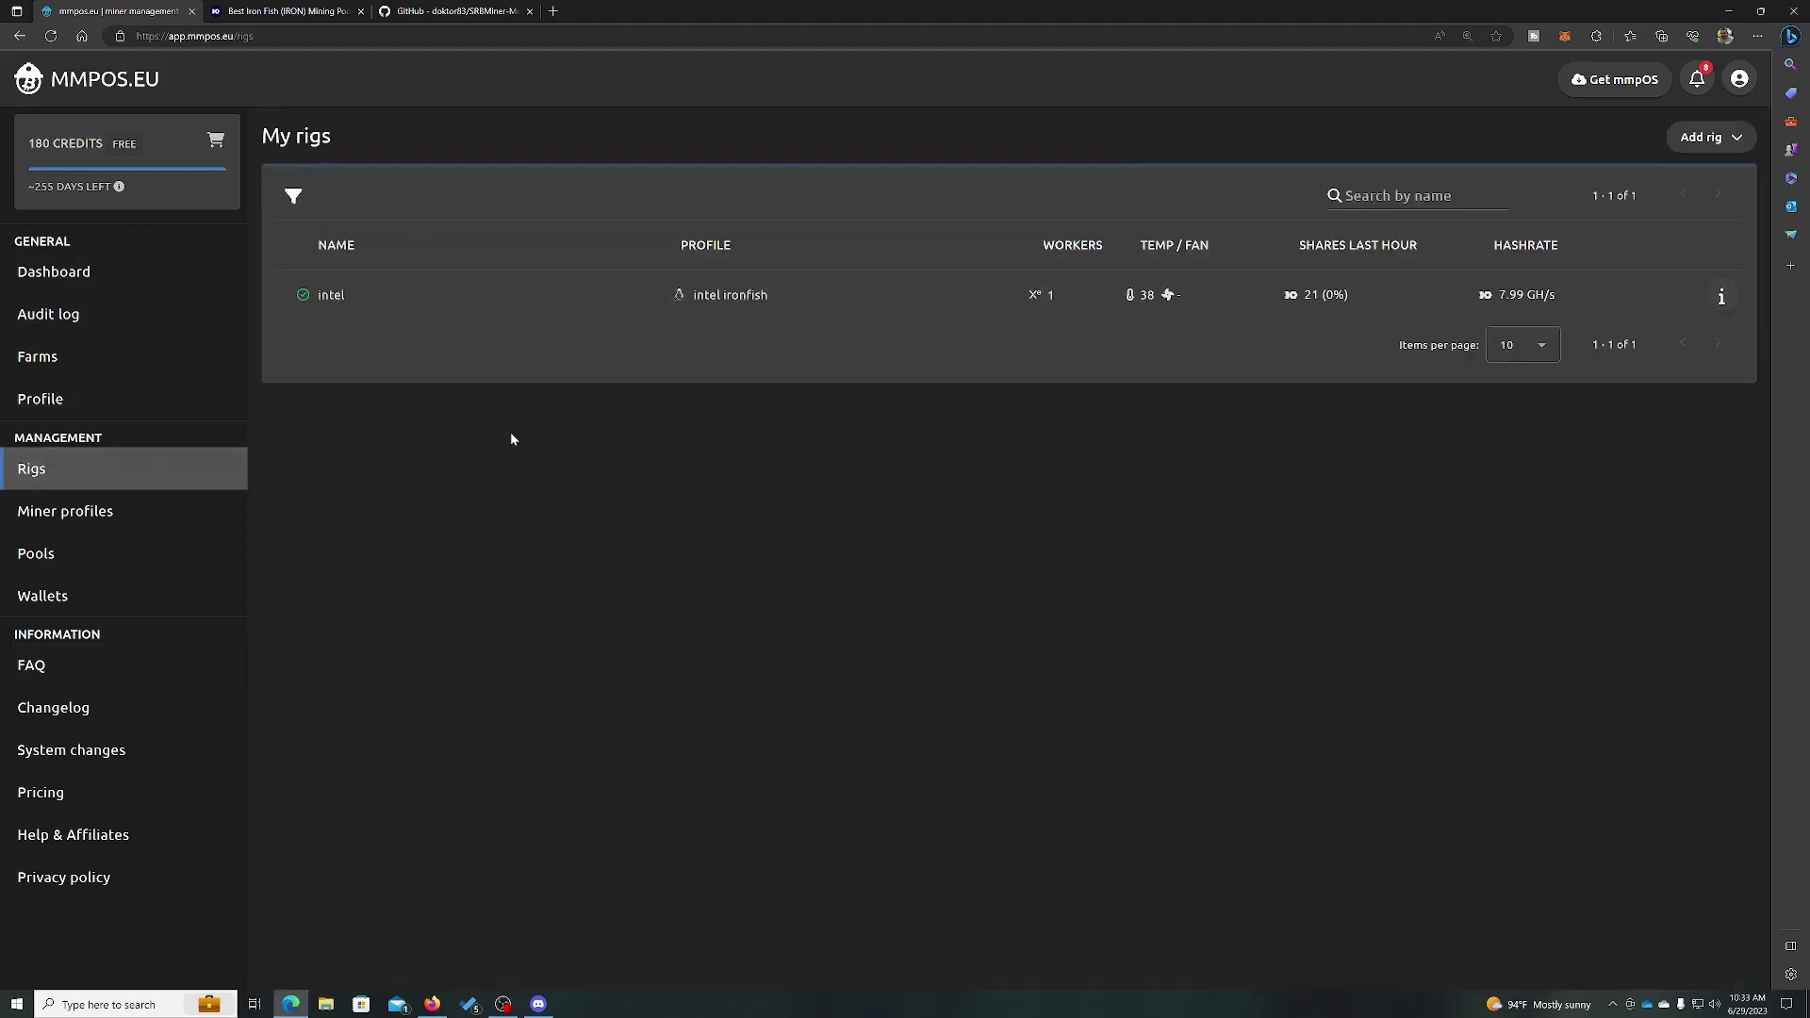
- Open the intel rig's details and launch its remote console
{"action": "left_click", "coordinate": [335, 297]}
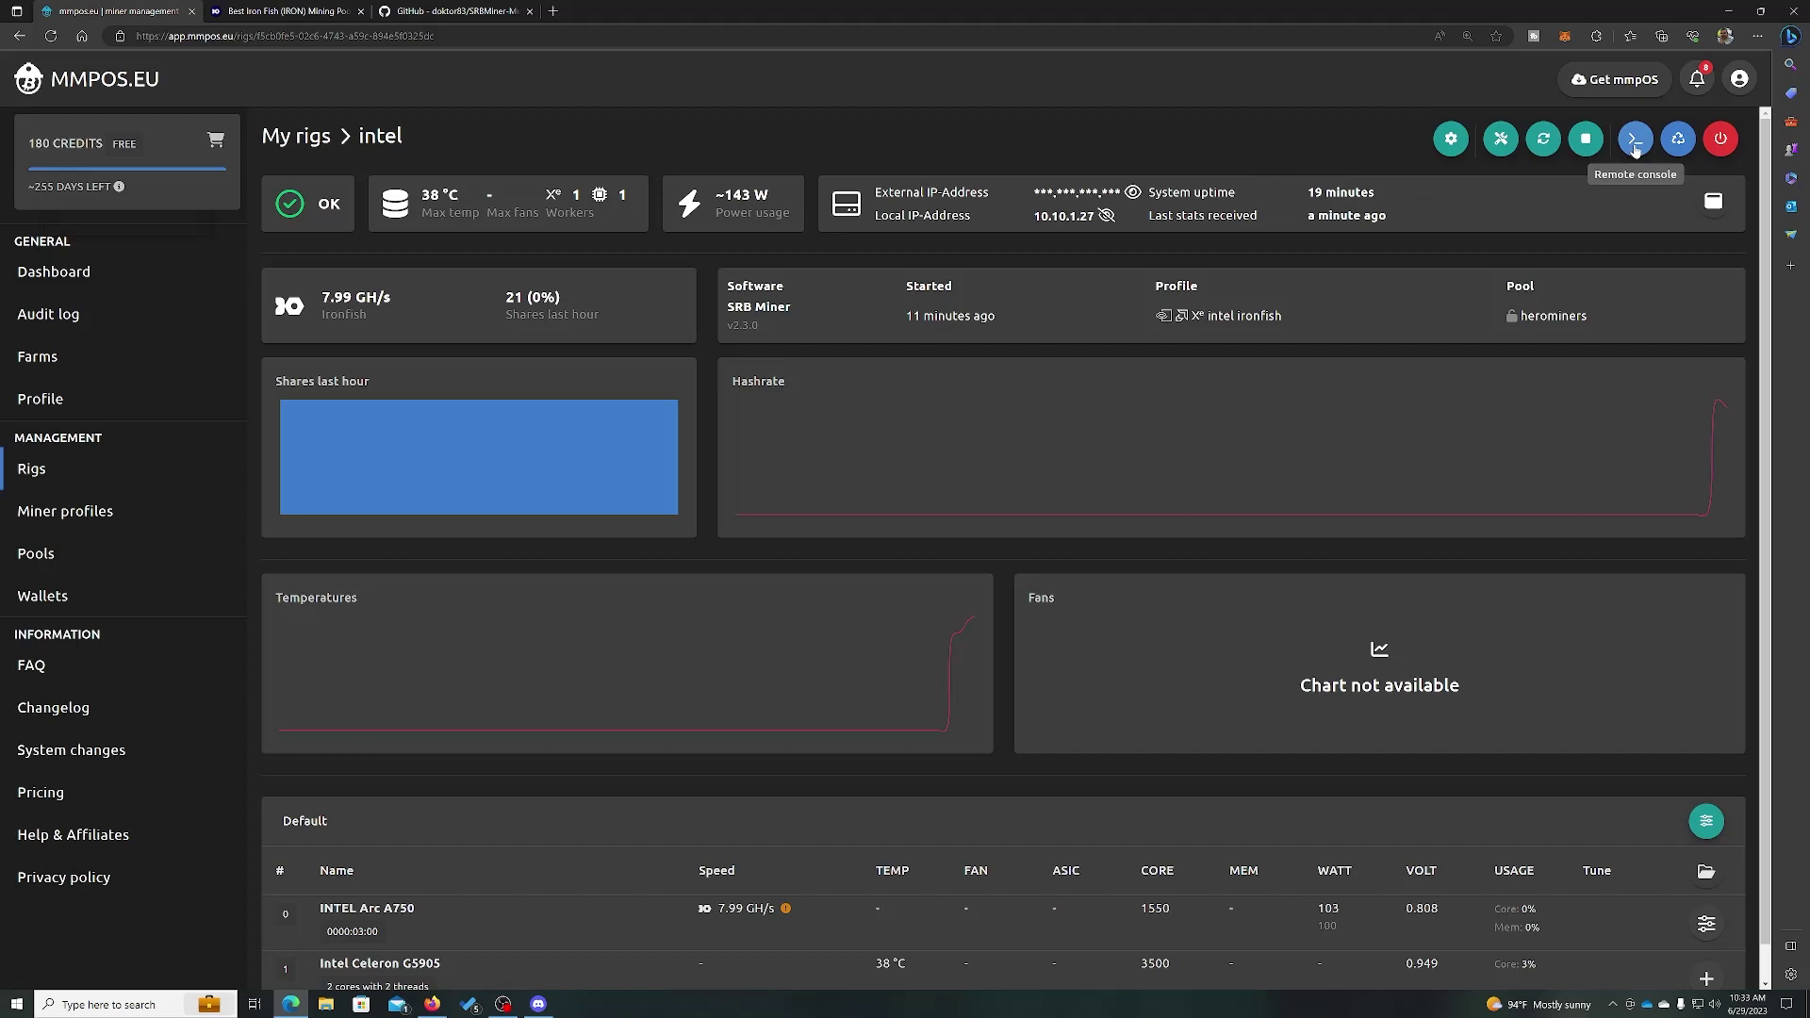
{"action": "left_click", "coordinate": [1634, 141]}
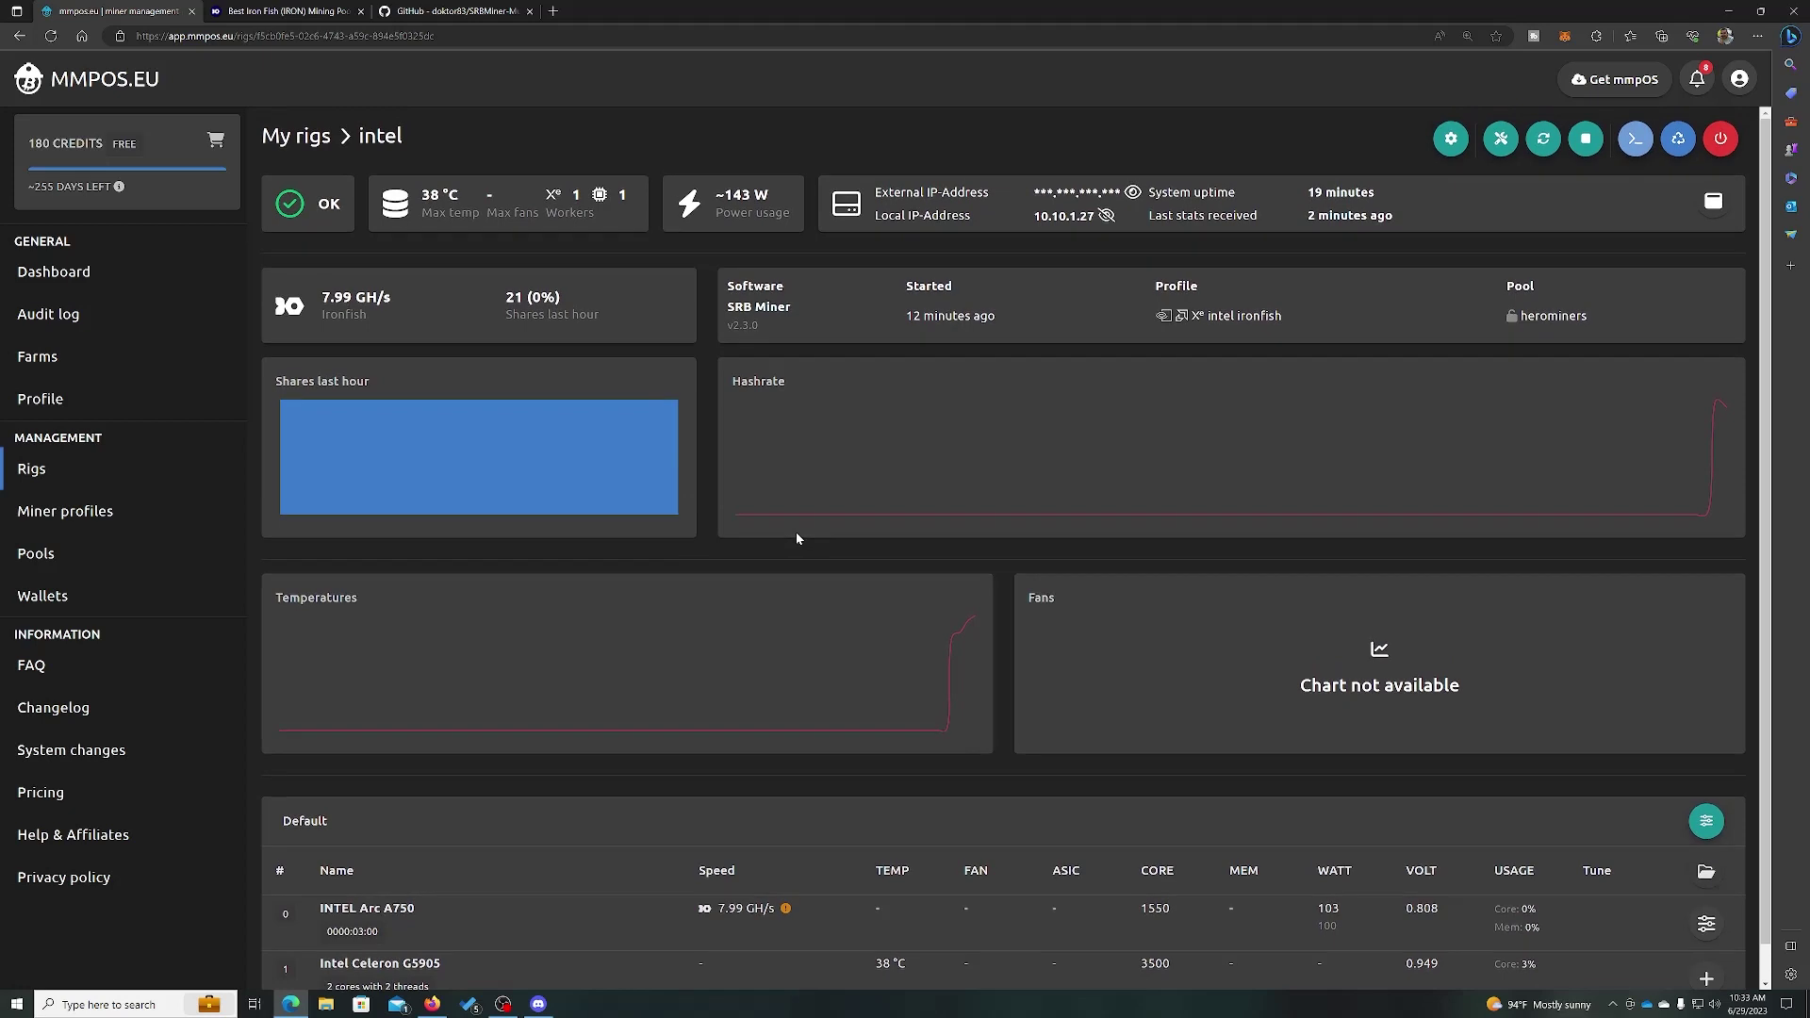
{"action": "mouse_move", "coordinate": [986, 449]}
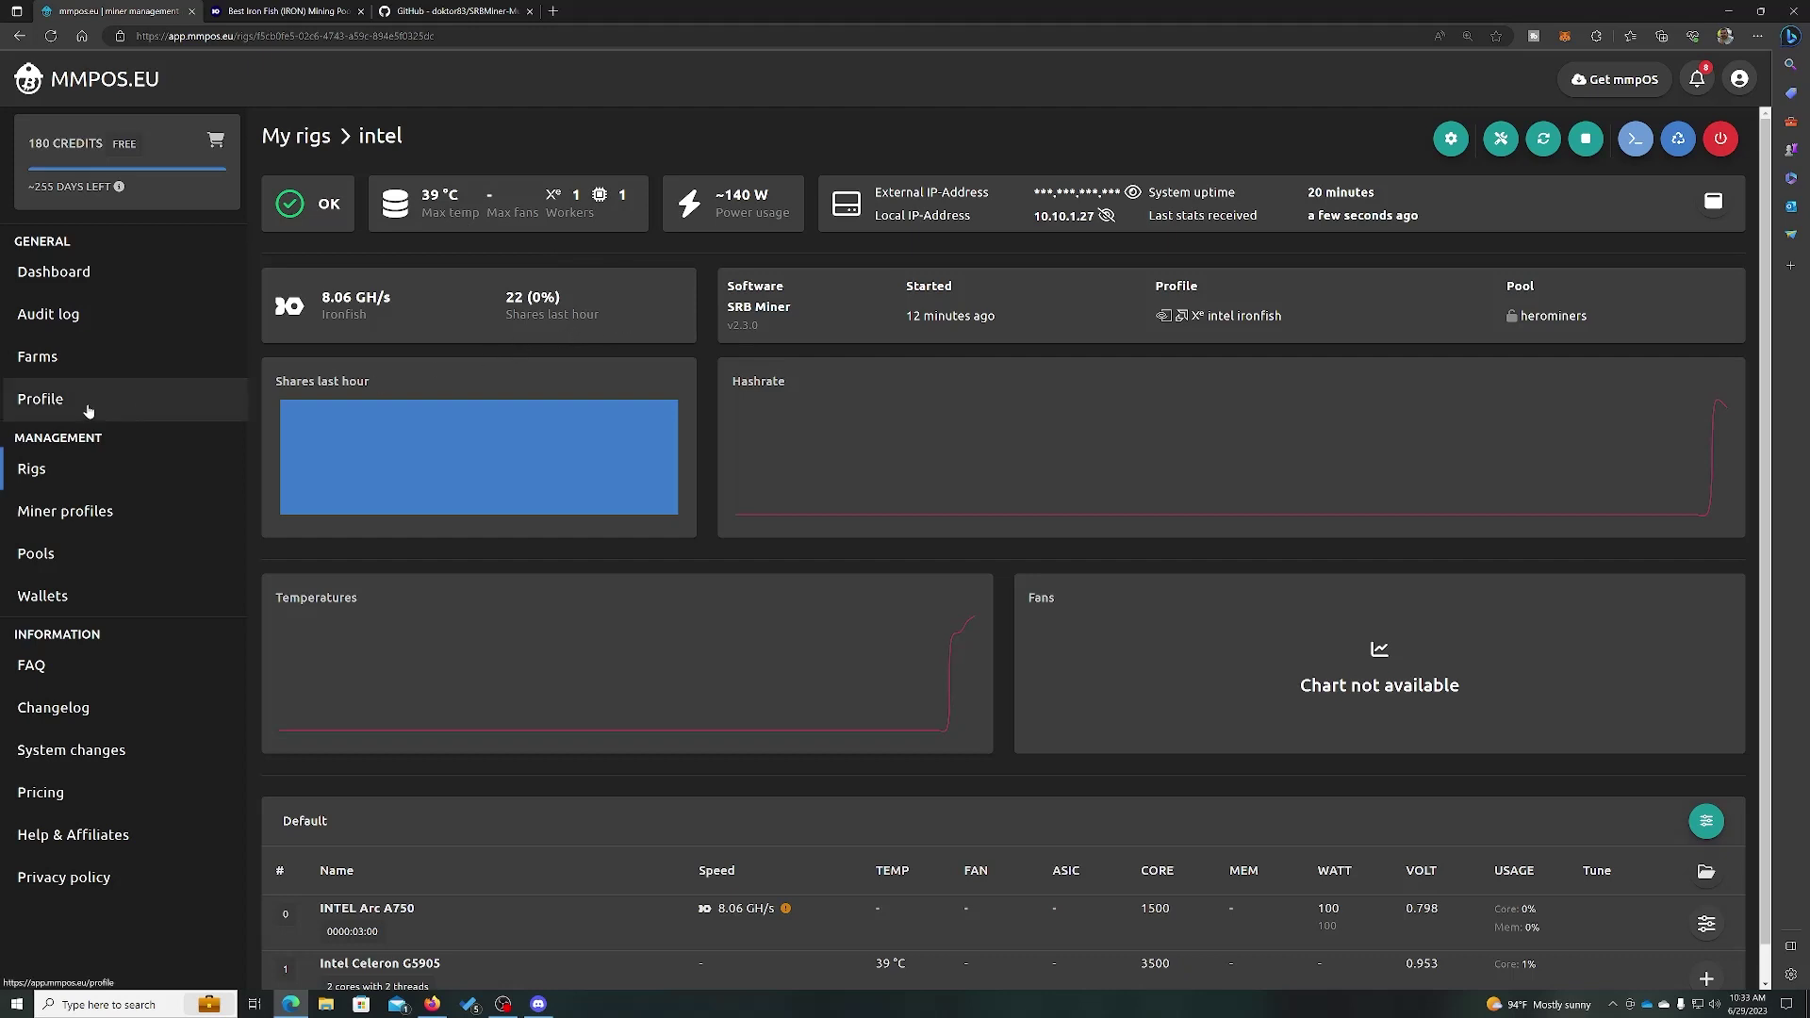
- Create a new miner profile named 'intel ergo' with Ergo as its coin
{"action": "left_click", "coordinate": [94, 521]}
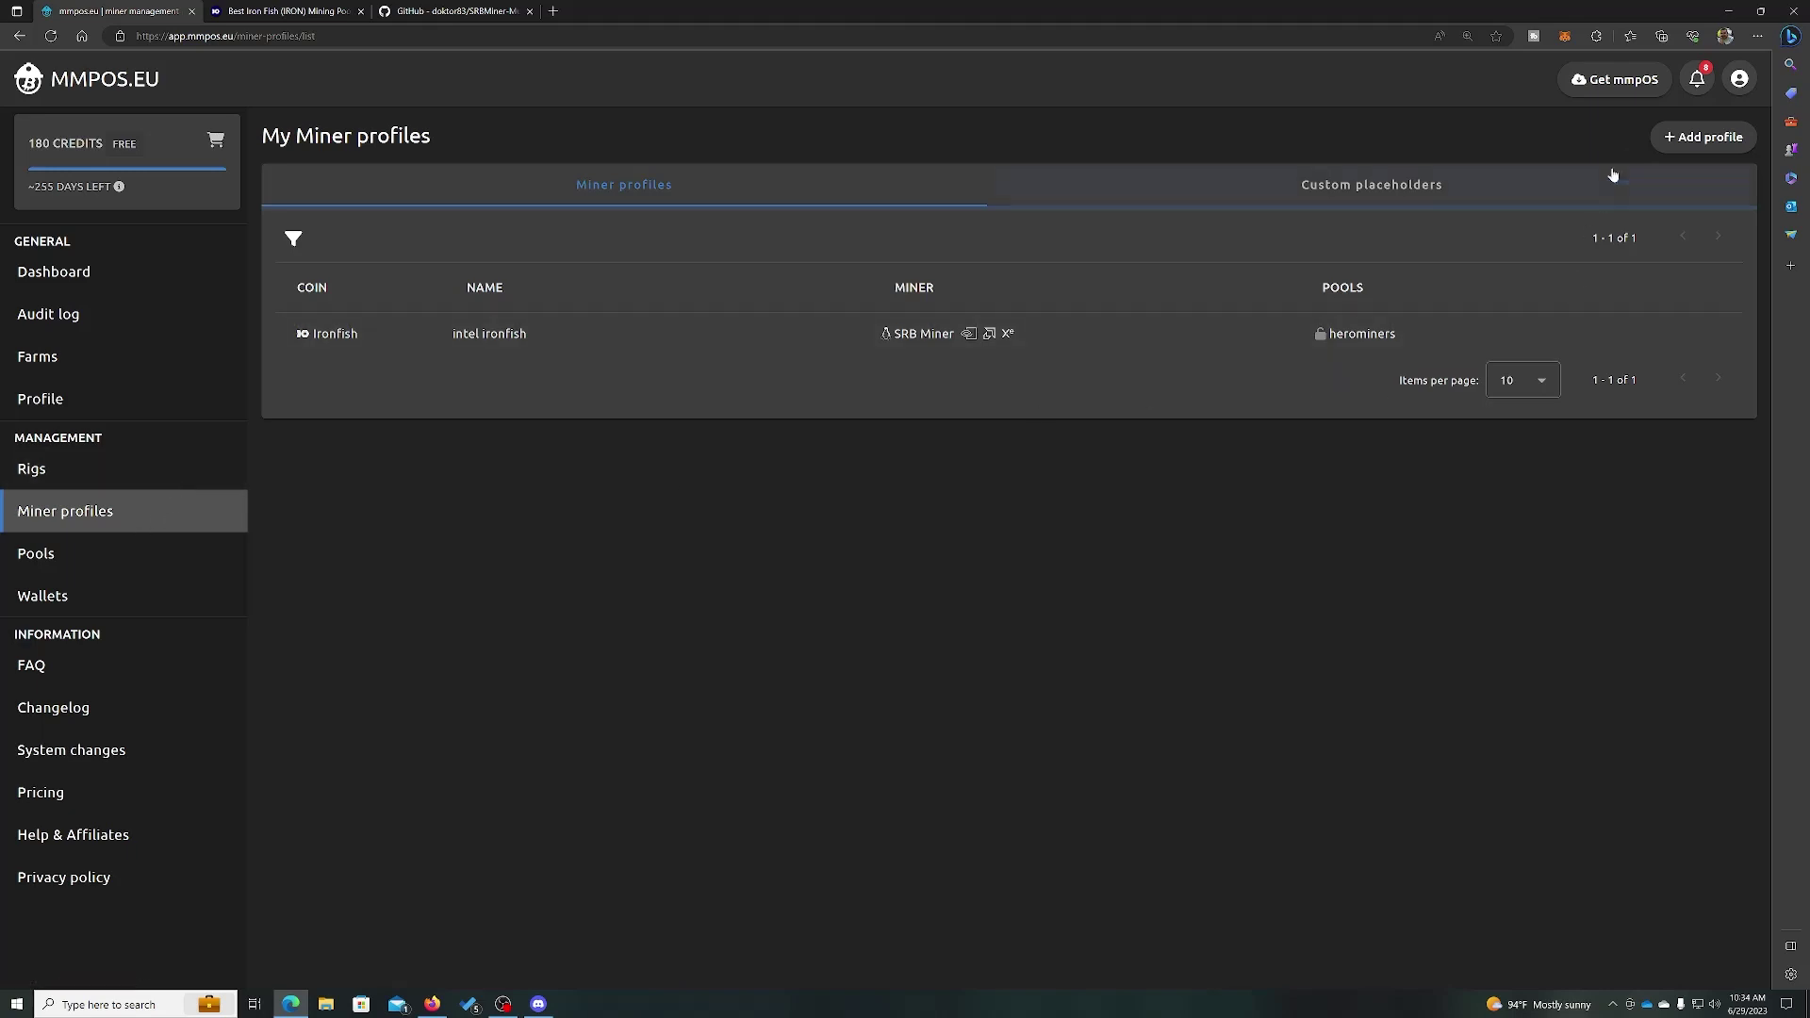
{"action": "left_click", "coordinate": [1702, 137]}
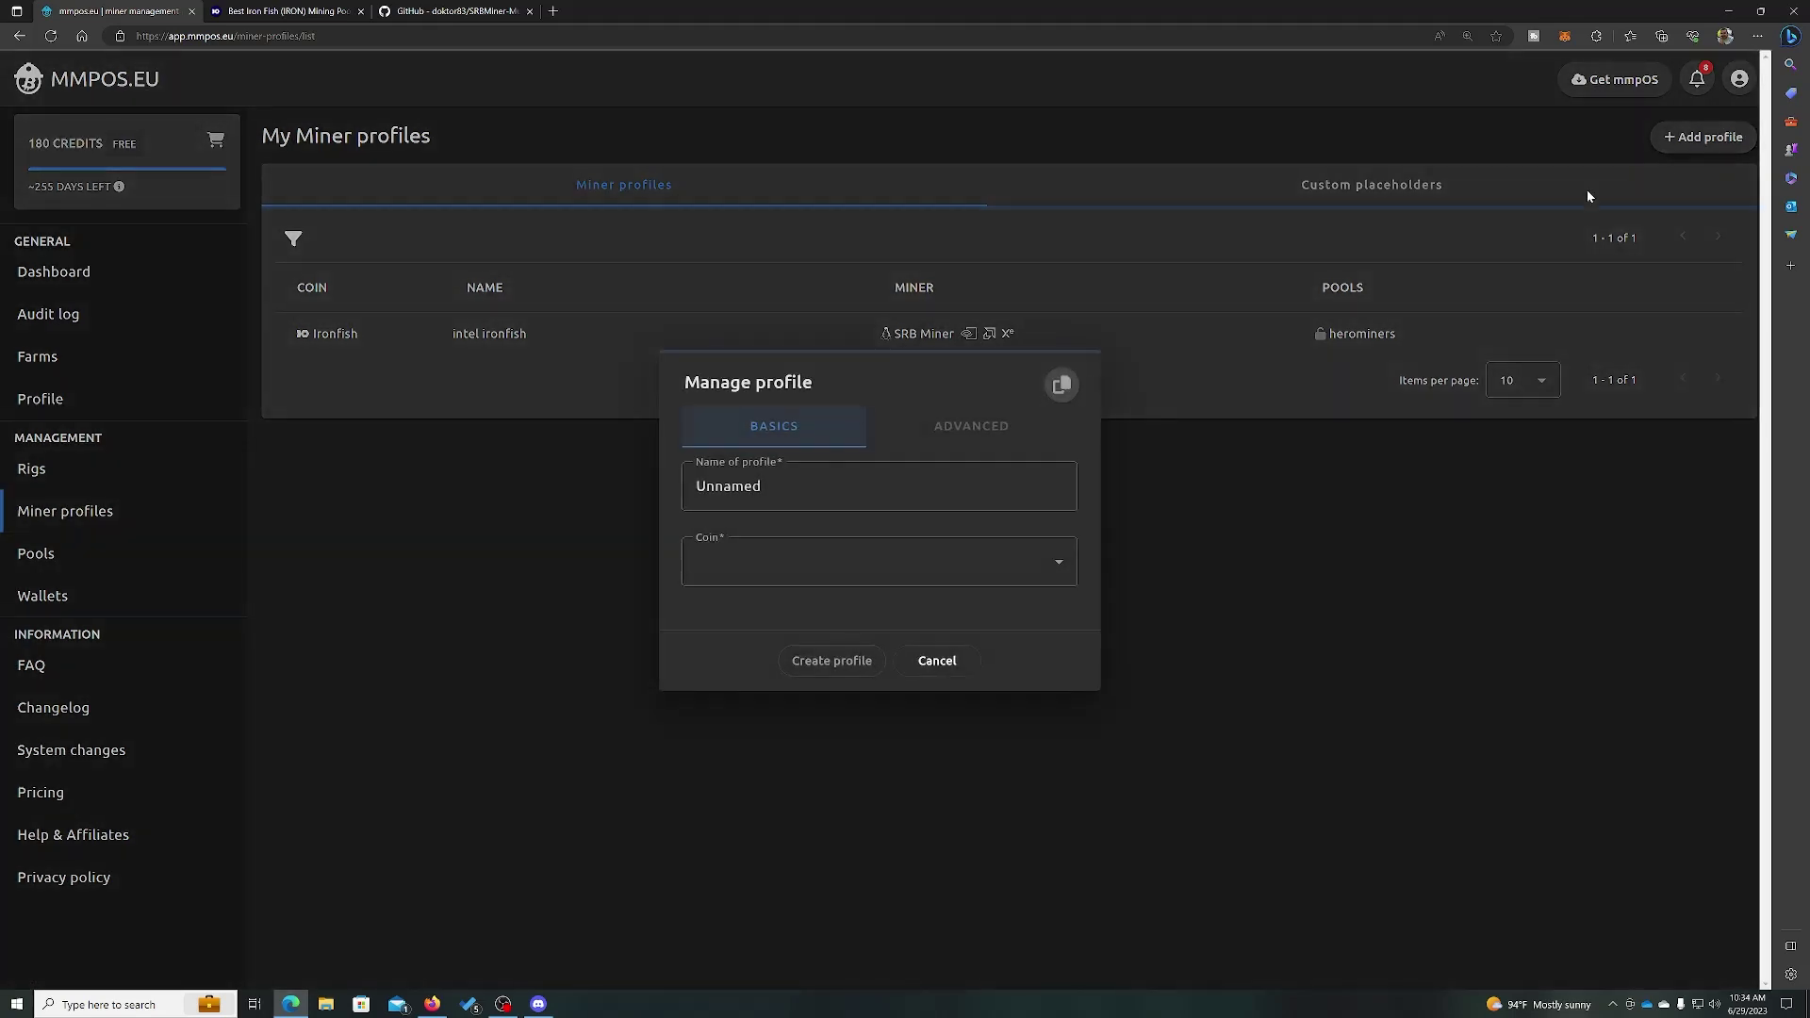
{"action": "left_click", "coordinate": [767, 565]}
{"action": "left_click", "coordinate": [854, 472]}
{"action": "key", "text": "shift+Tab"}
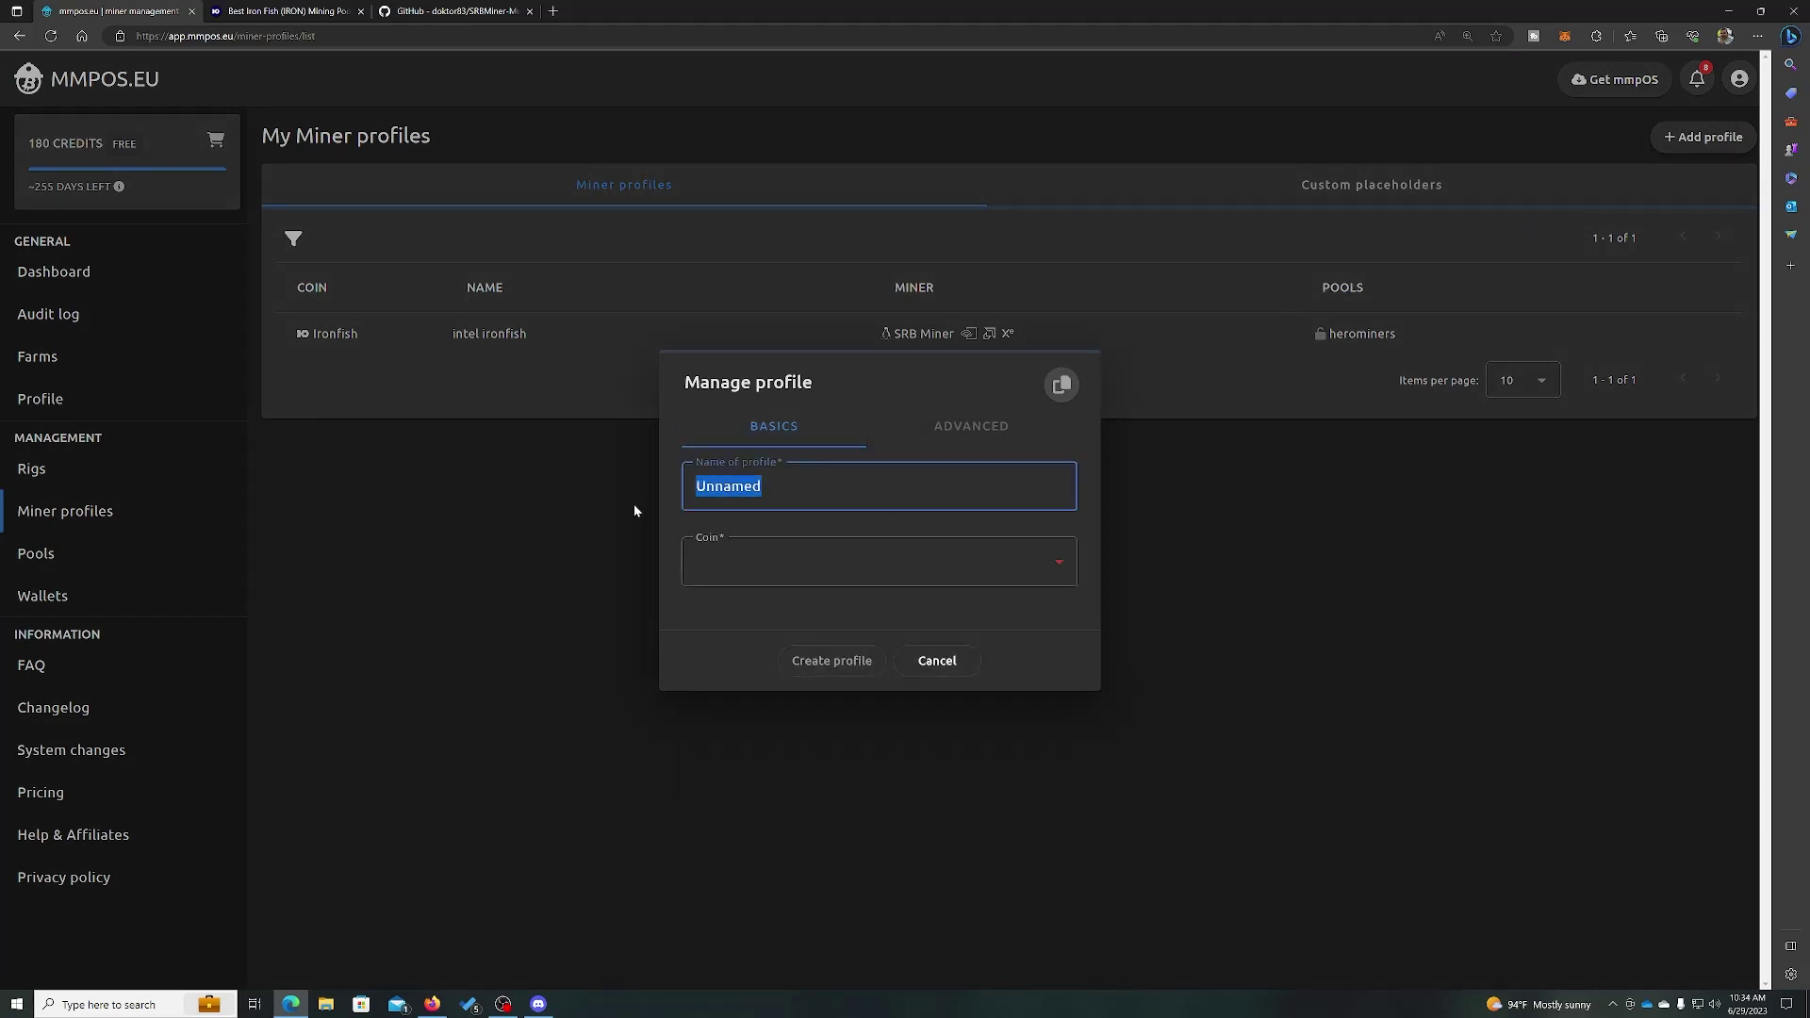
{"action": "type", "text": "intel ergo"}
{"action": "left_click", "coordinate": [882, 566]}
{"action": "scroll", "coordinate": [821, 675], "scroll_direction": "down", "scroll_amount": 1}
{"action": "scroll", "coordinate": [821, 675], "scroll_direction": "down", "scroll_amount": 10}
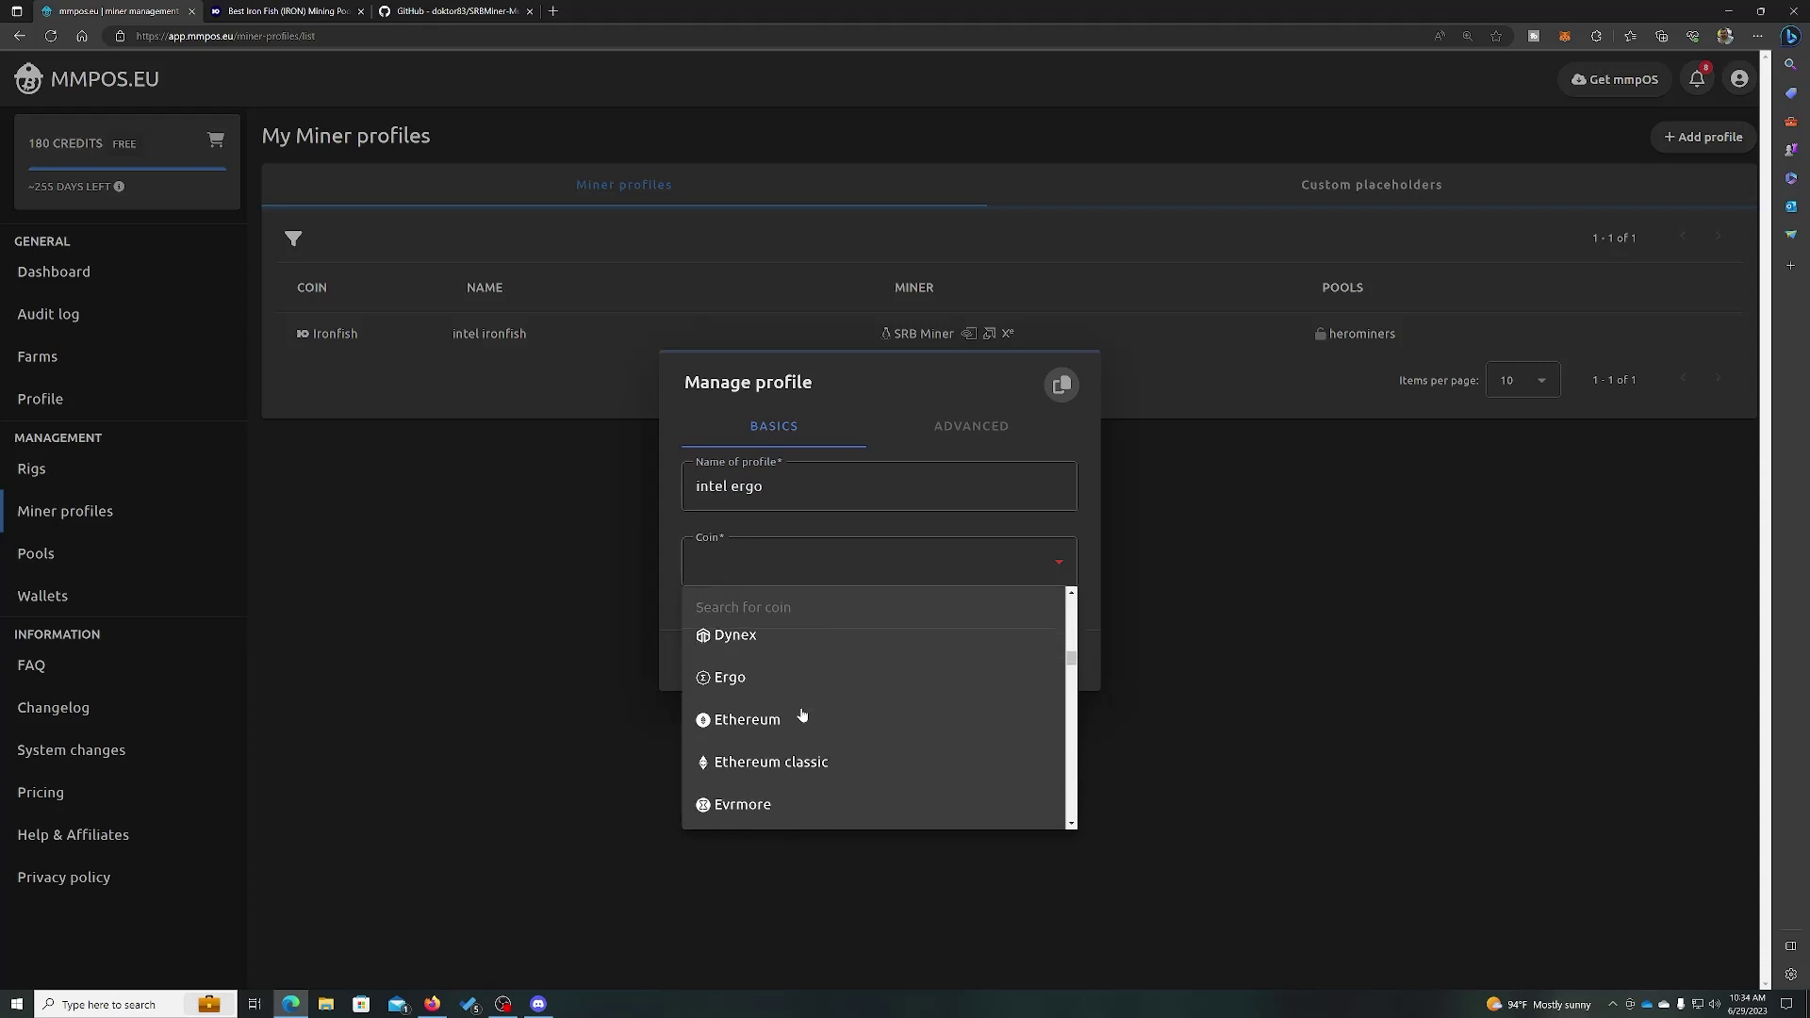
{"action": "left_click", "coordinate": [731, 677]}
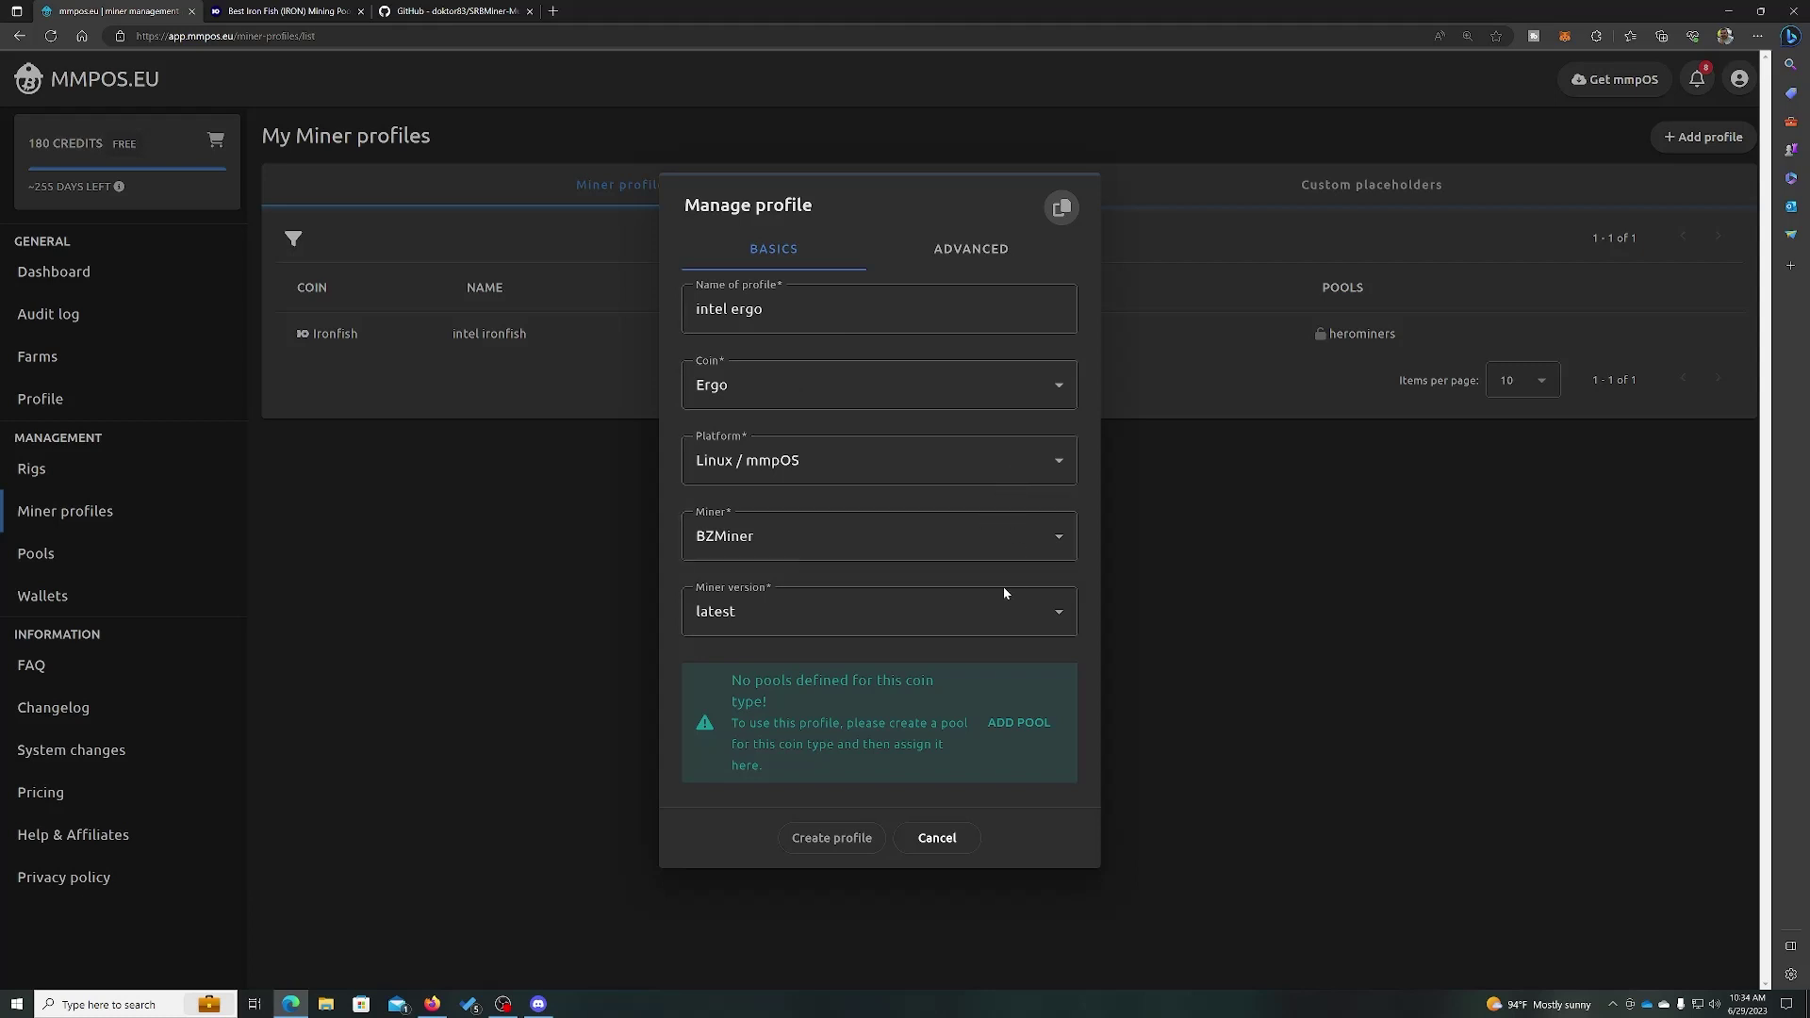
- Add an Ergo pool named '2miners' and move on to its hostname
{"action": "left_click", "coordinate": [1025, 723]}
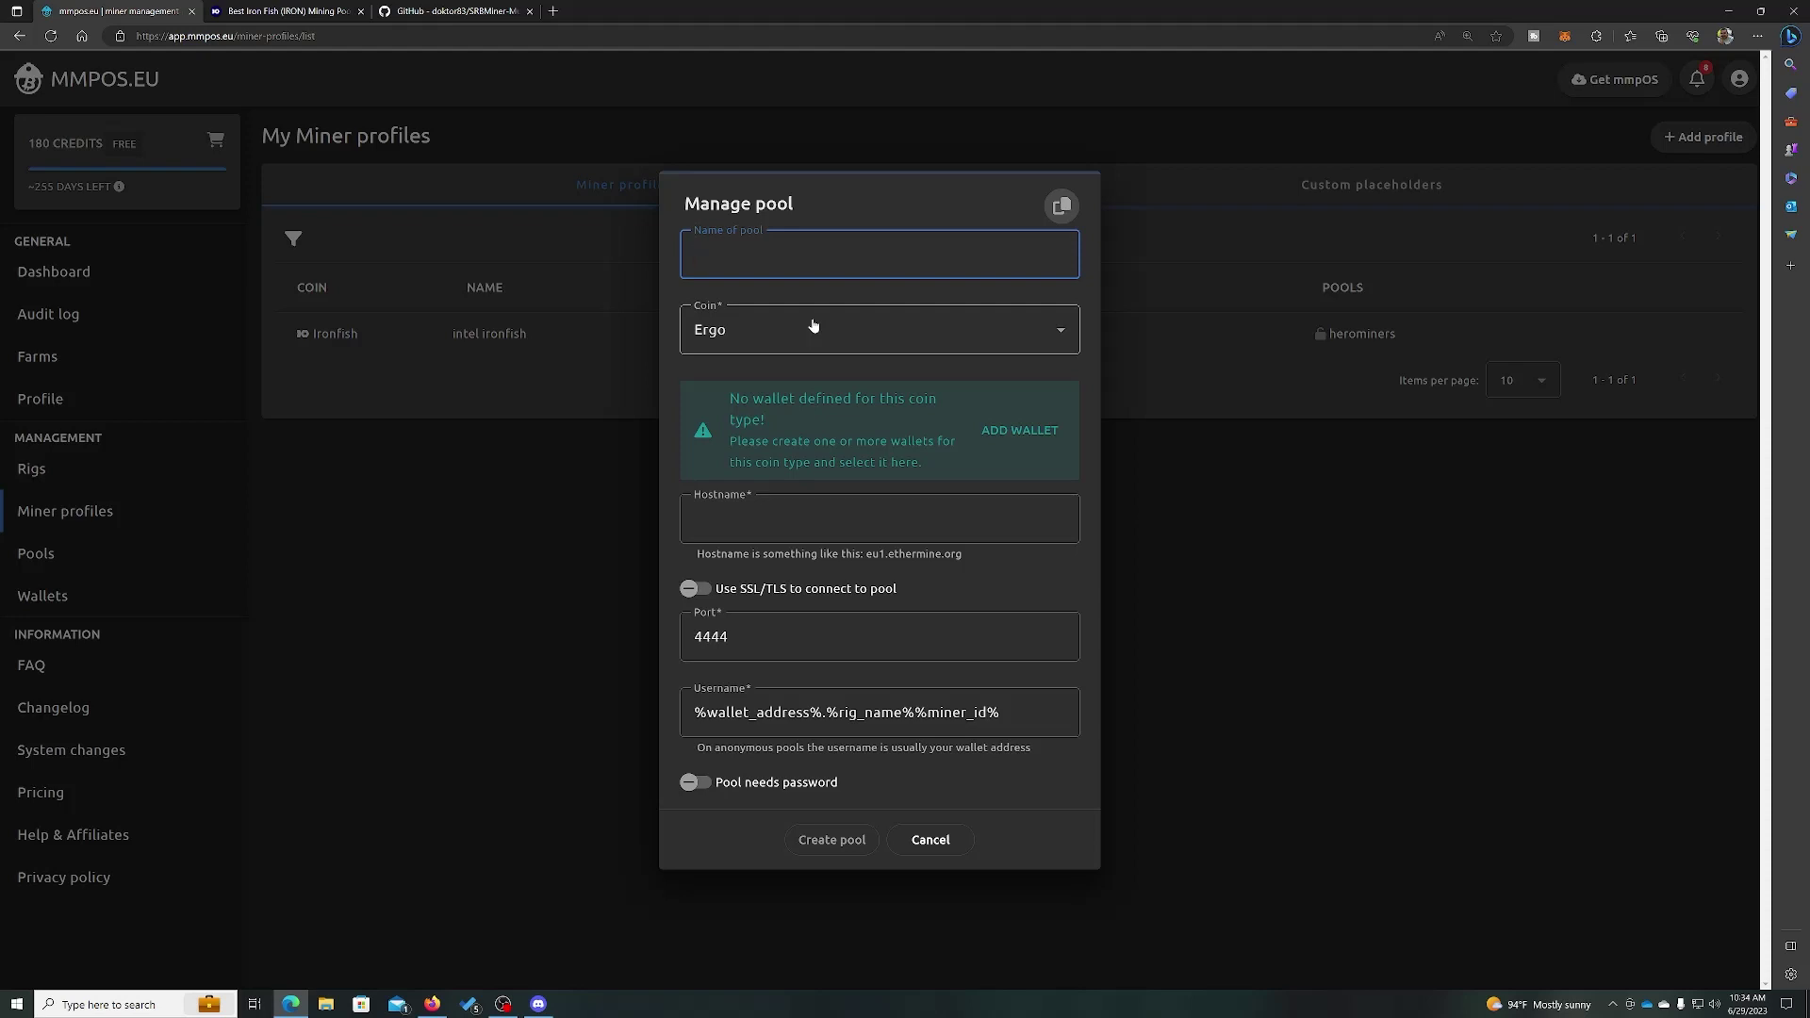
{"action": "type", "text": "2miners"}
{"action": "left_click", "coordinate": [812, 325]}
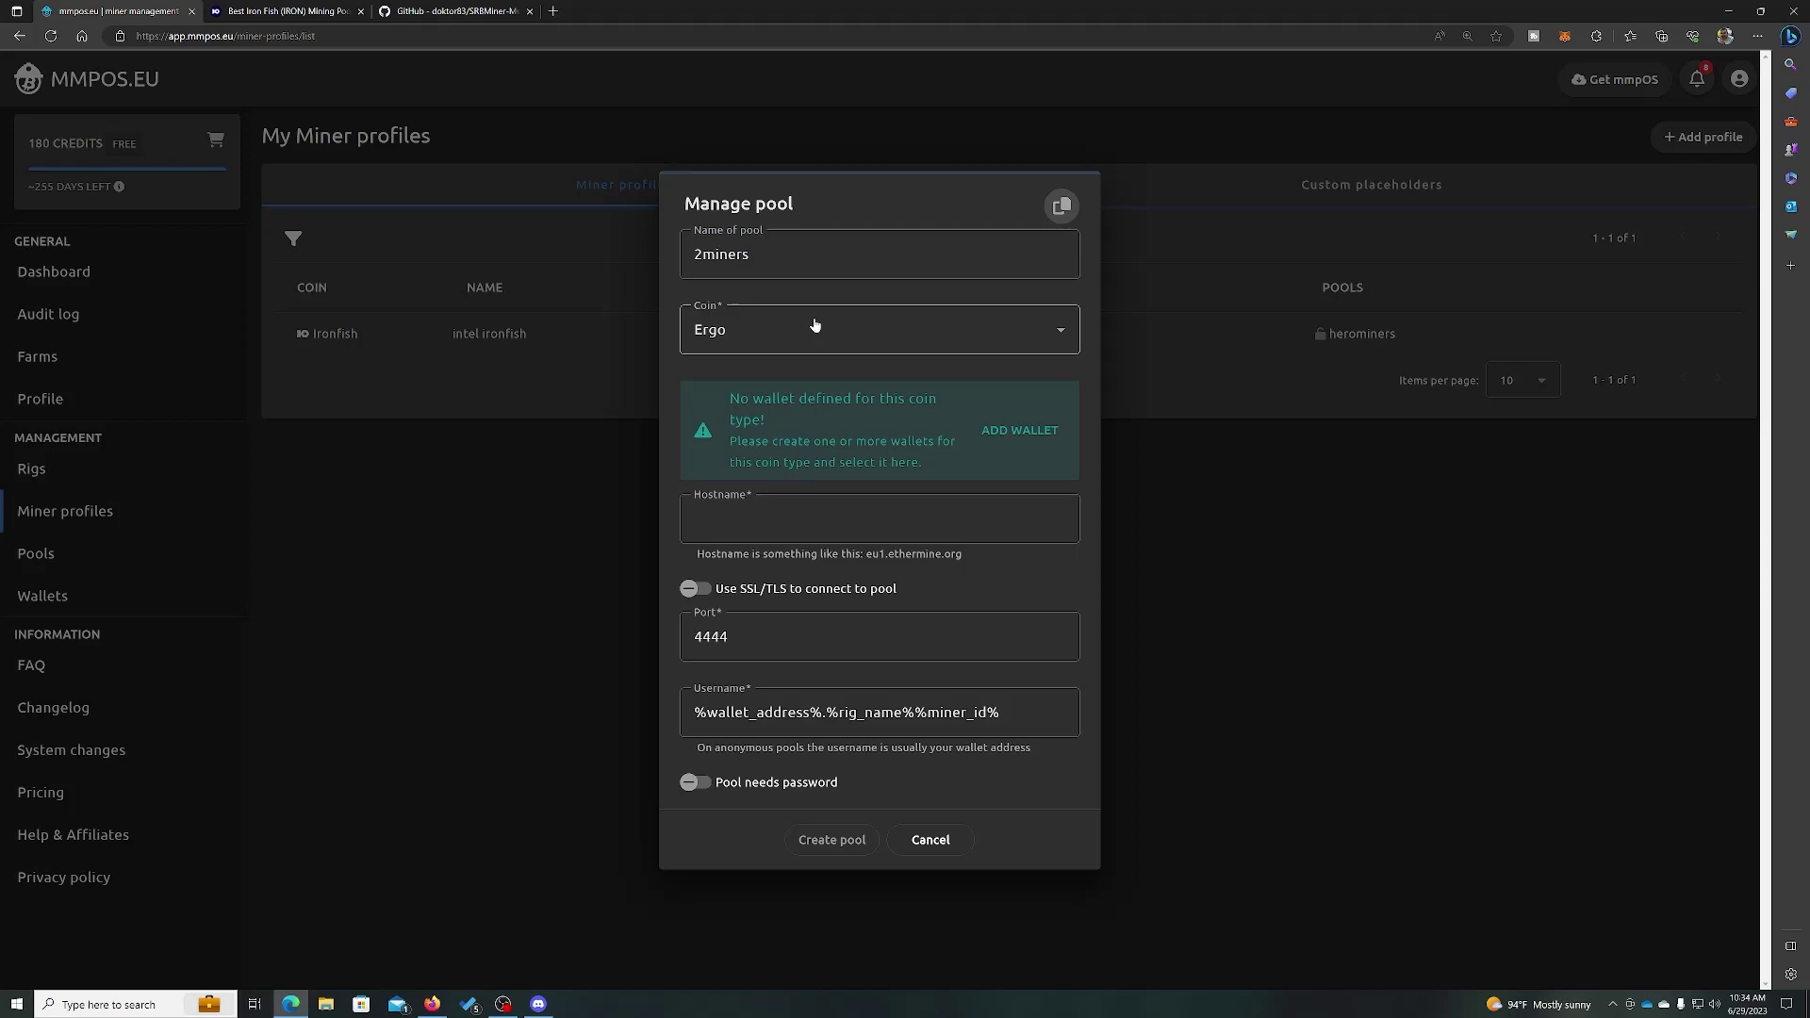
{"action": "left_click", "coordinate": [817, 532]}
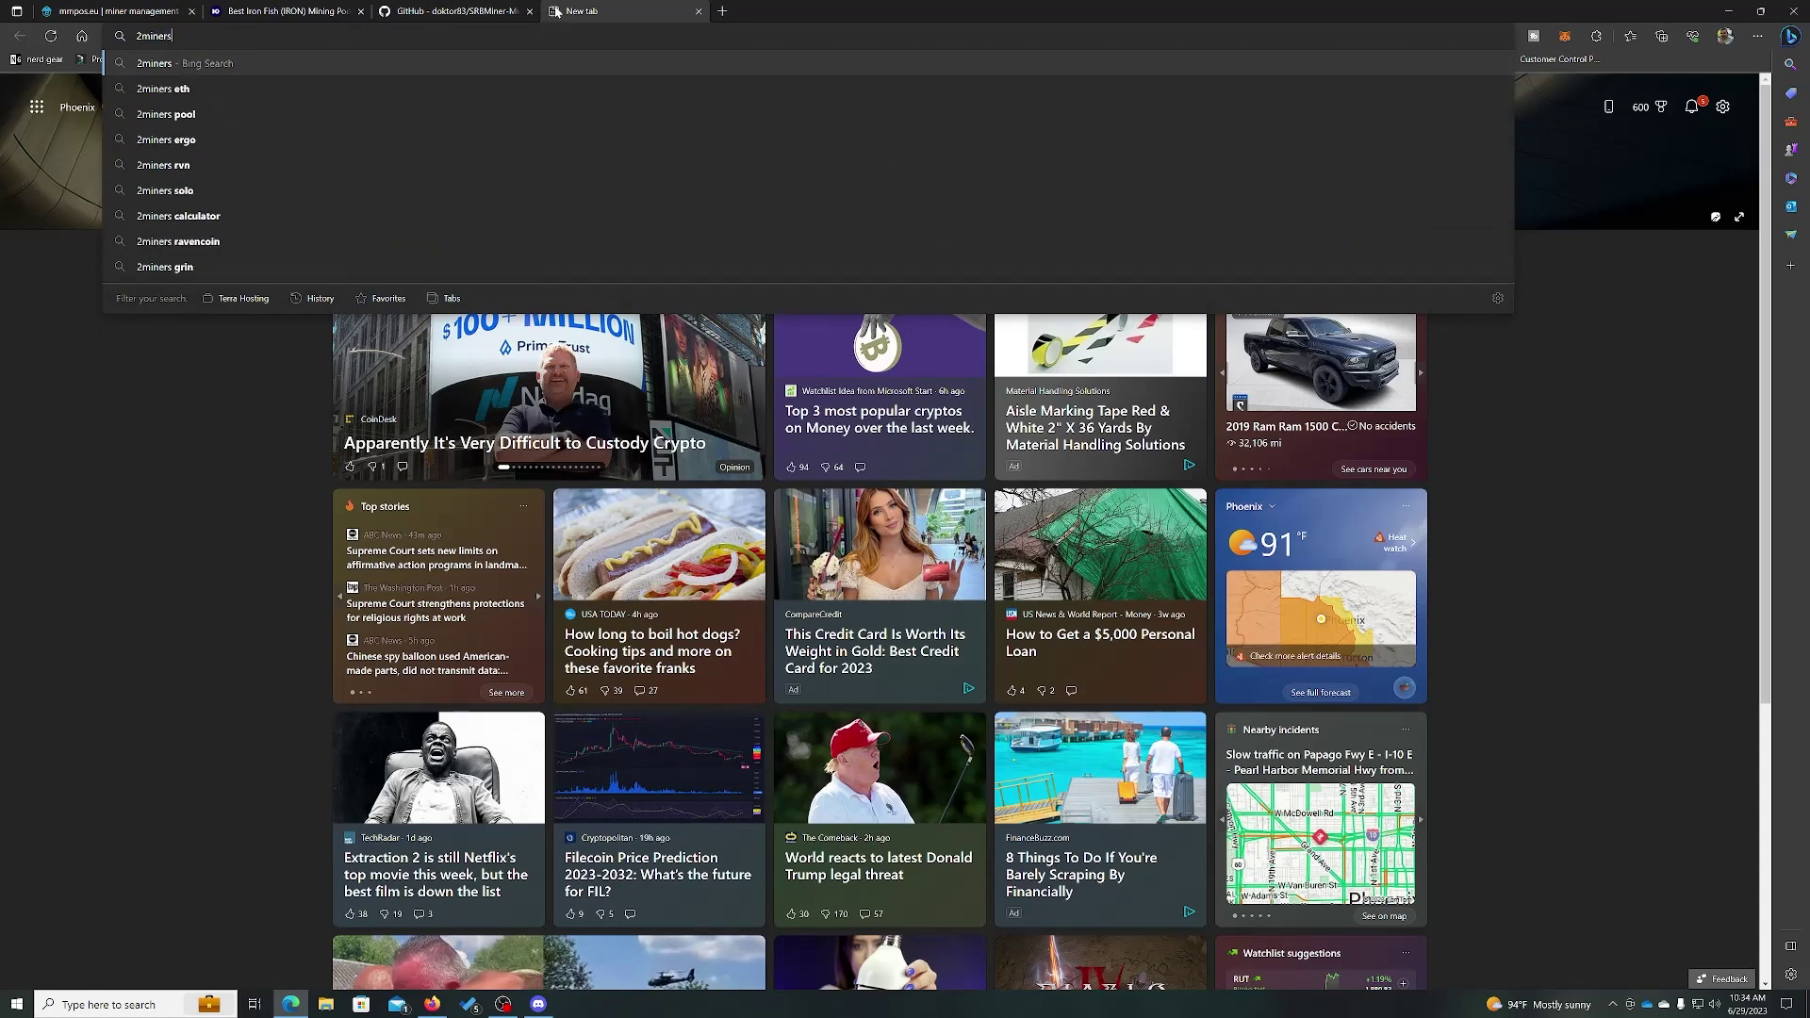
- Copy the USA server us-erg.2miners.com:8888 from 2miners' Ergo quick-start page
{"action": "key", "text": "Return"}
{"action": "left_click", "coordinate": [356, 180]}
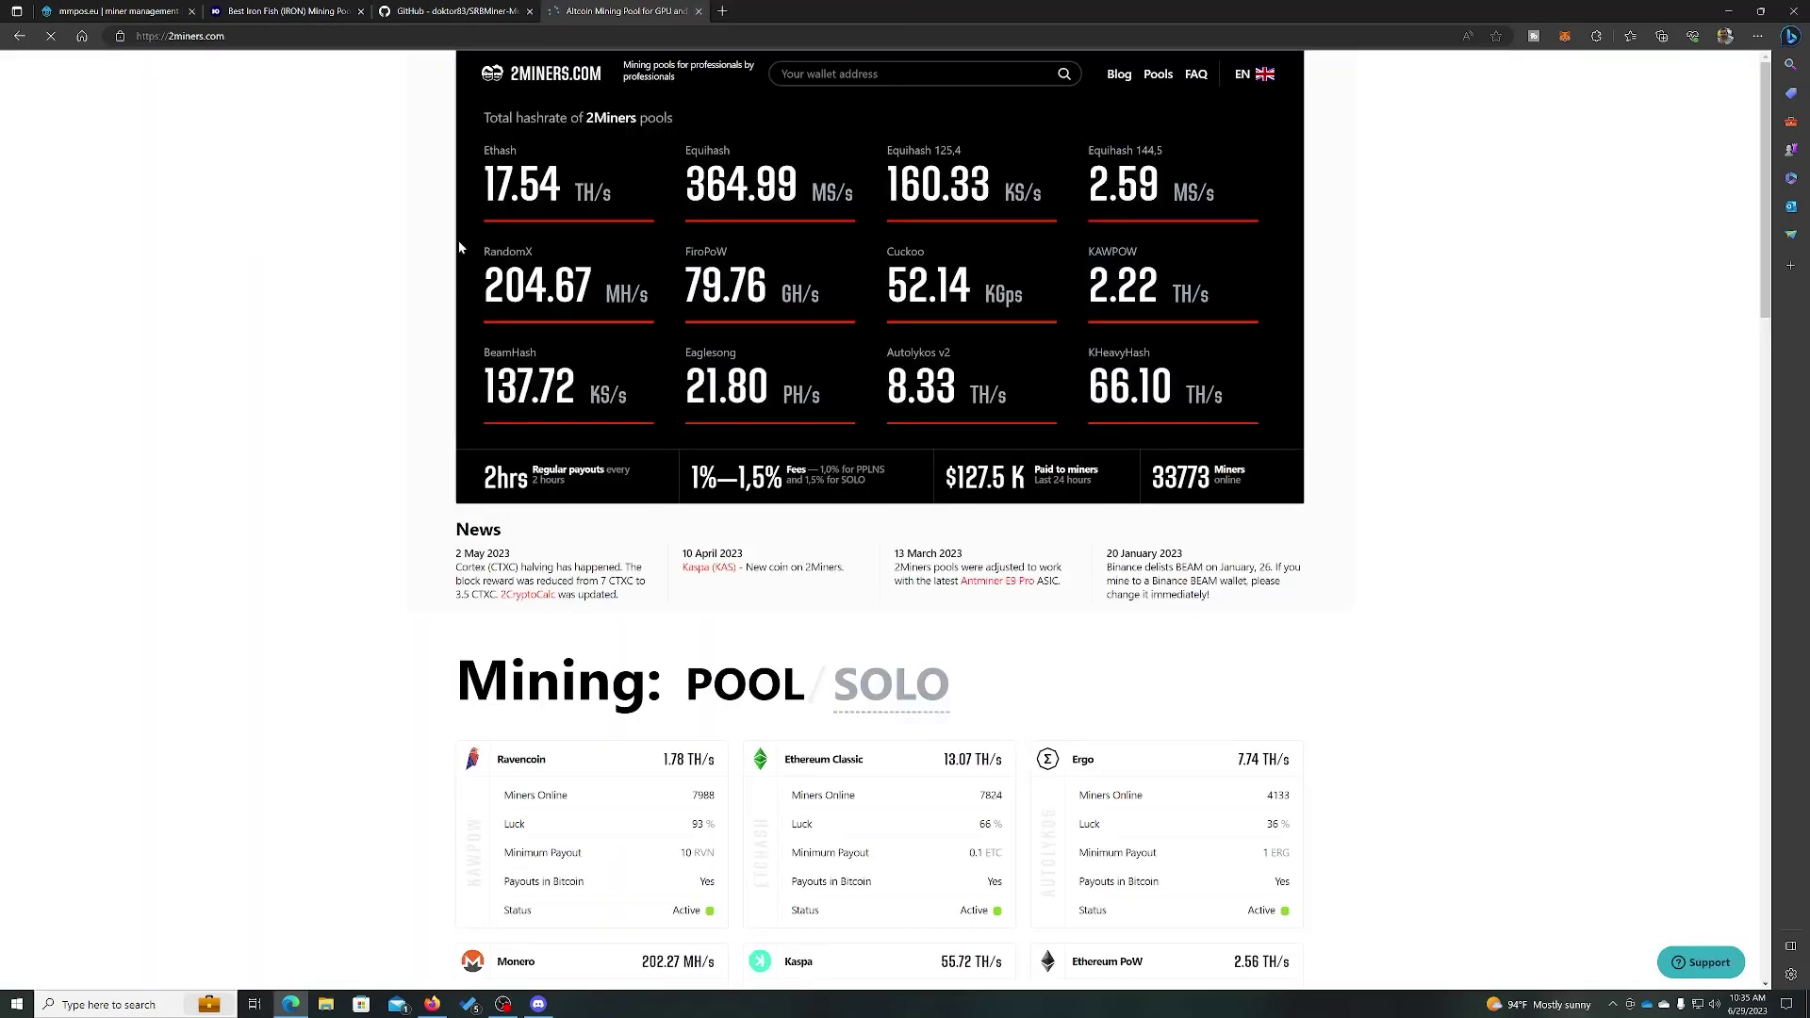
{"action": "scroll", "coordinate": [487, 432], "scroll_direction": "down", "scroll_amount": 6}
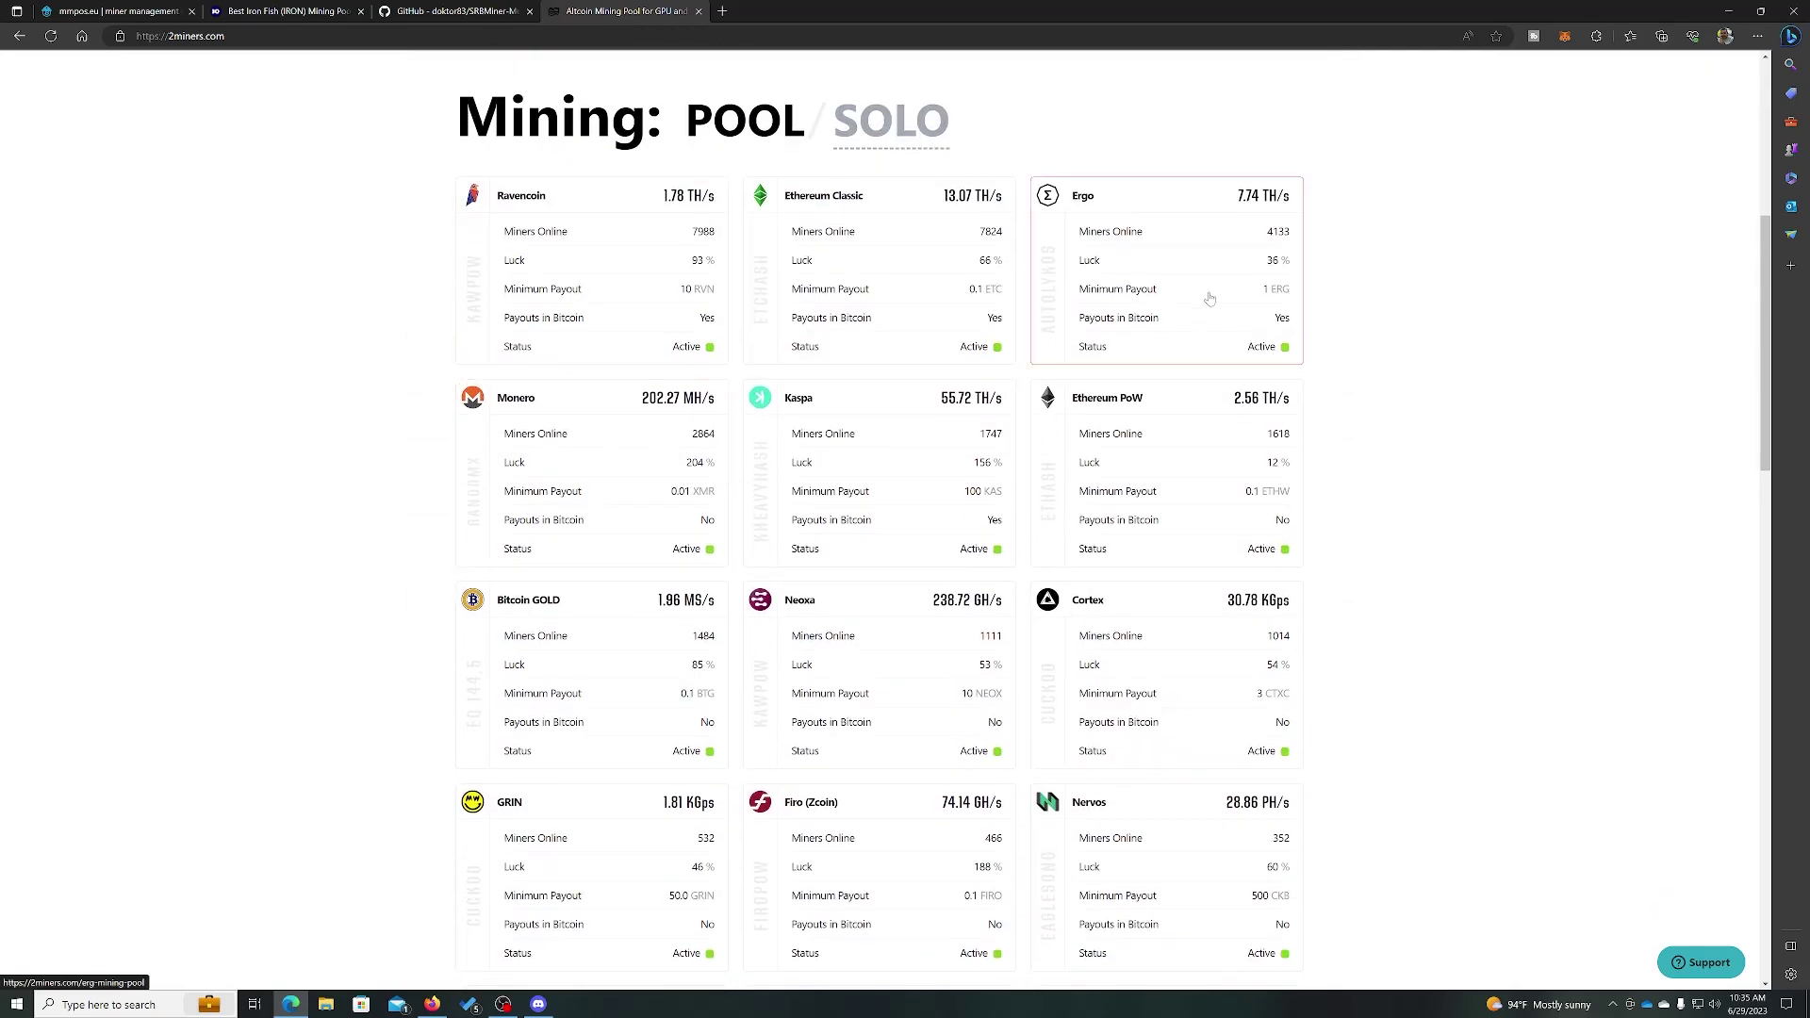
{"action": "left_click", "coordinate": [1182, 277]}
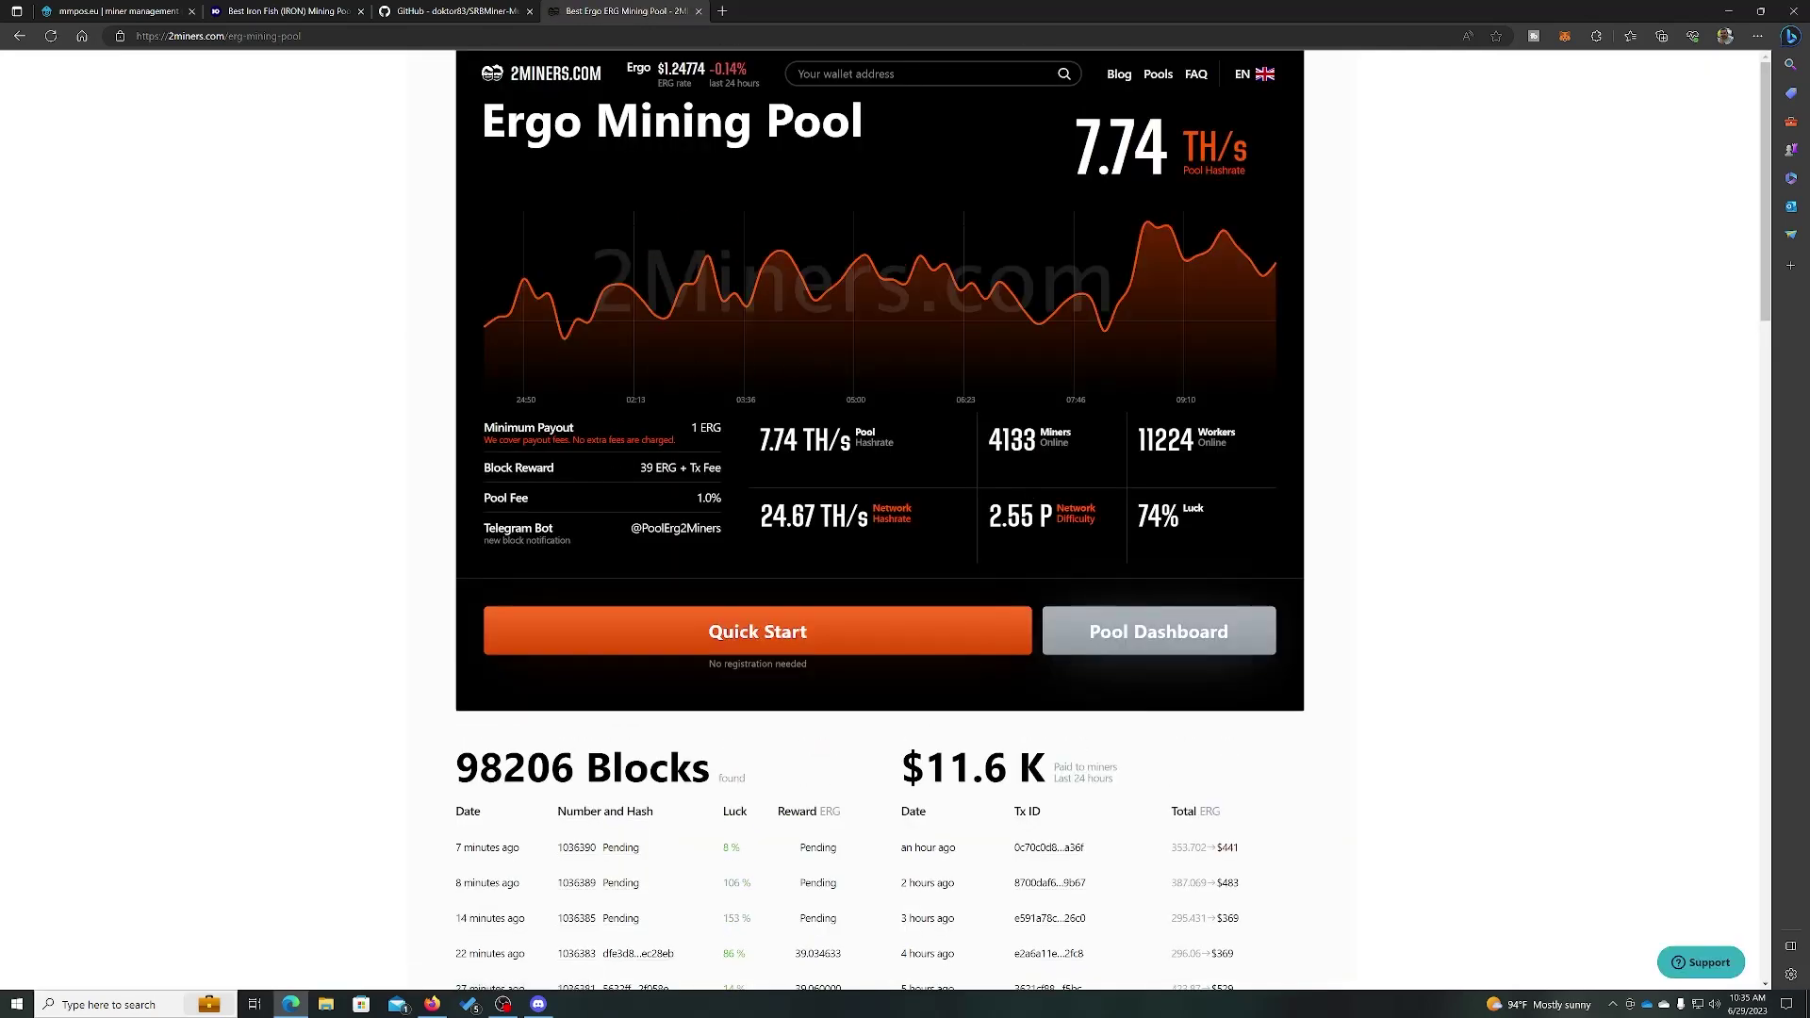
{"action": "left_click", "coordinate": [709, 632]}
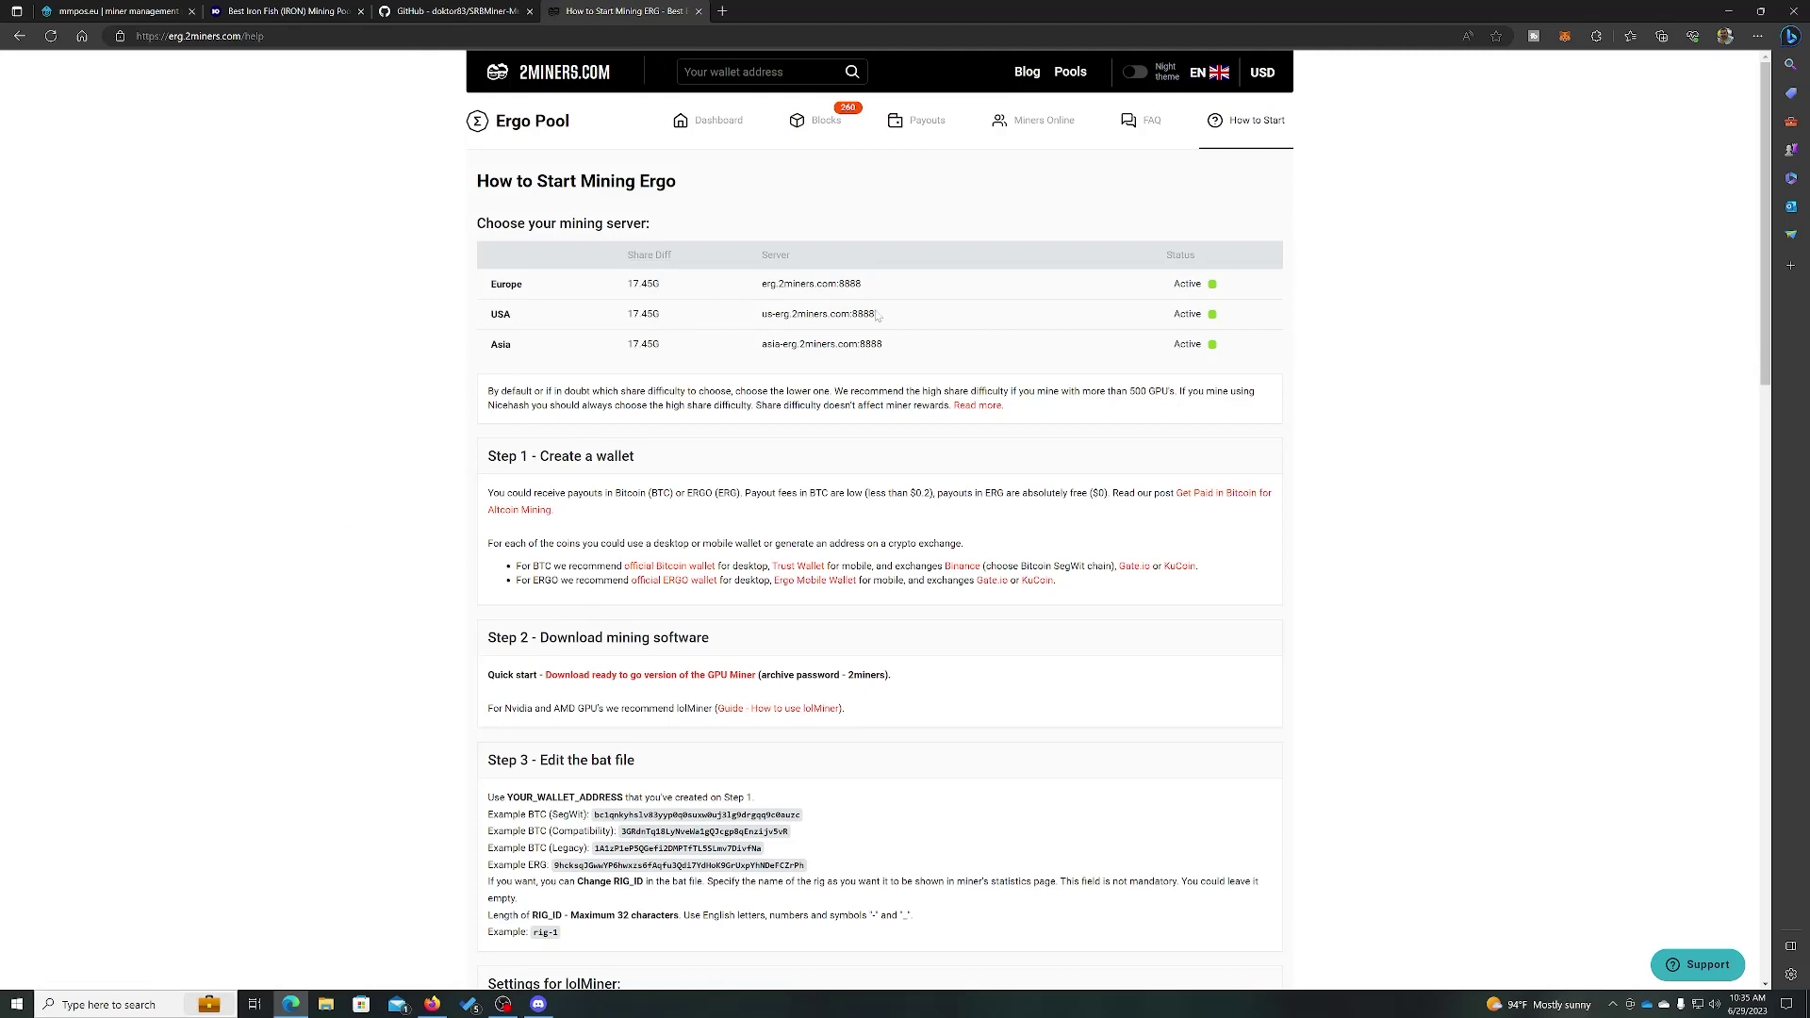
{"action": "left_click_drag", "start_coordinate": [882, 316], "coordinate": [757, 323]}
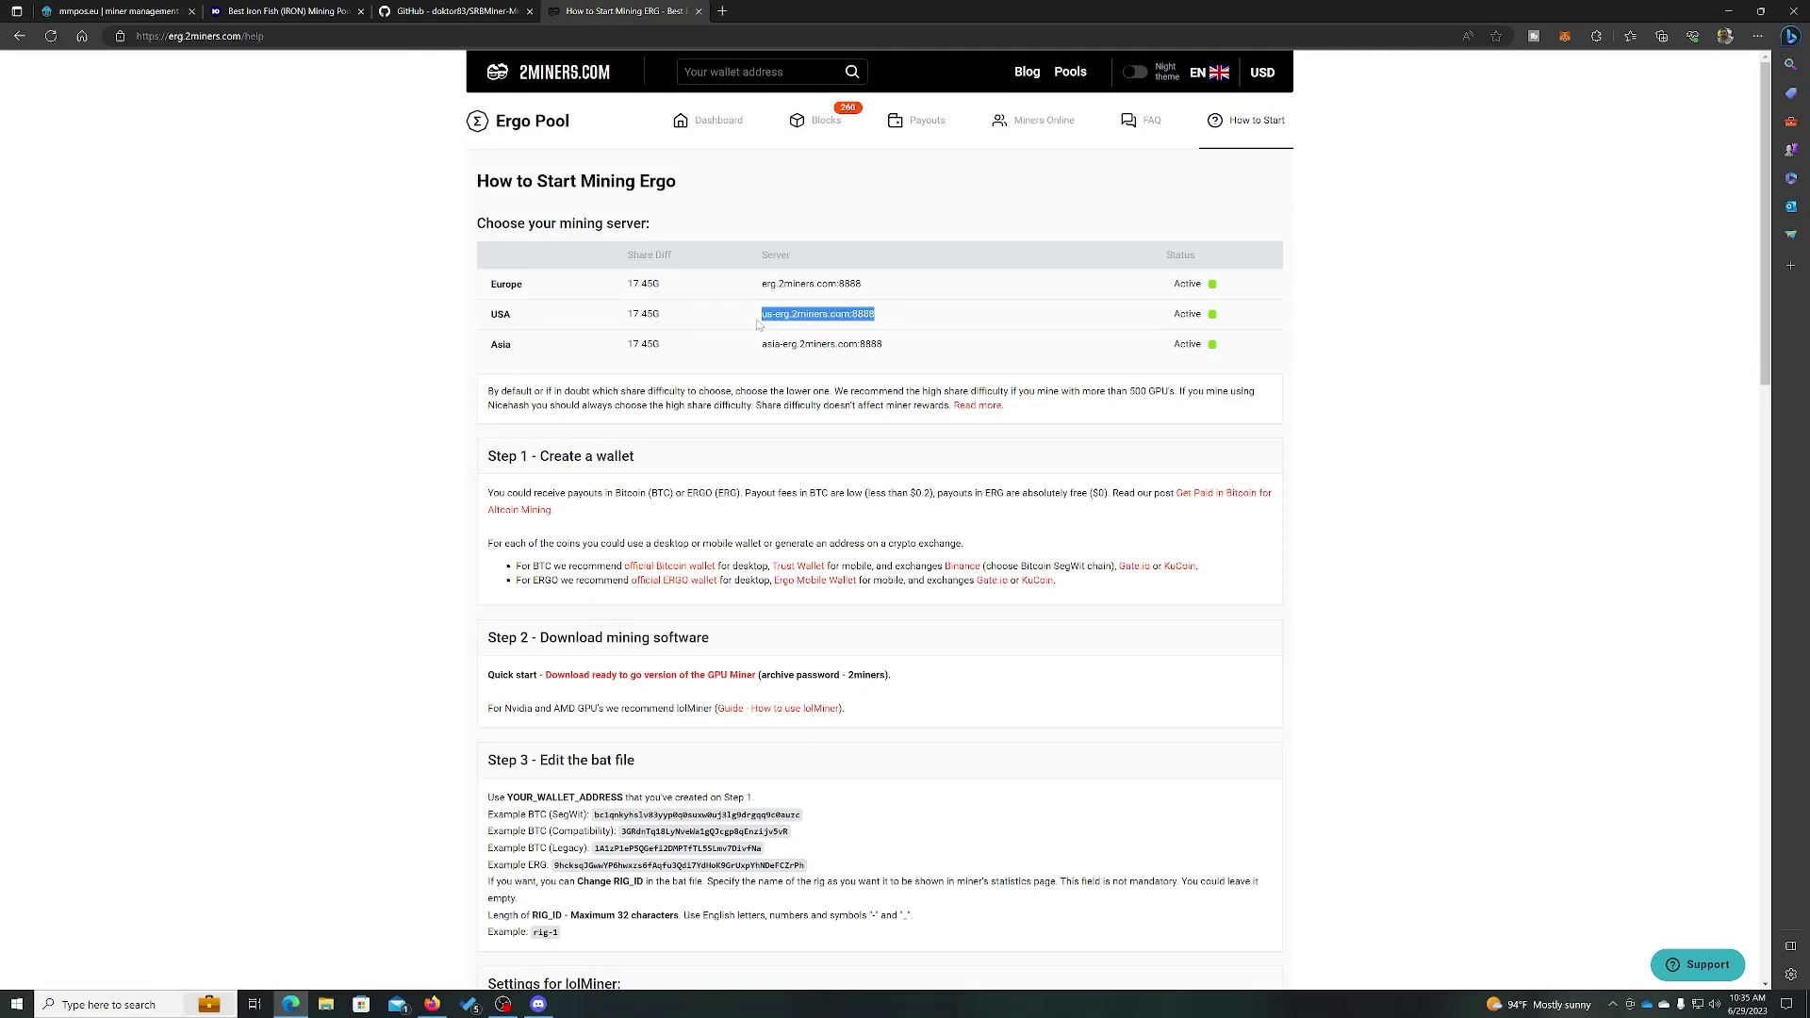
{"action": "right_click", "coordinate": [768, 318]}
{"action": "left_click", "coordinate": [801, 332]}
{"action": "left_click", "coordinate": [123, 11]}
- Set the pool hostname to us-erg.2miners.com and the port to 8888
{"action": "left_click", "coordinate": [740, 509]}
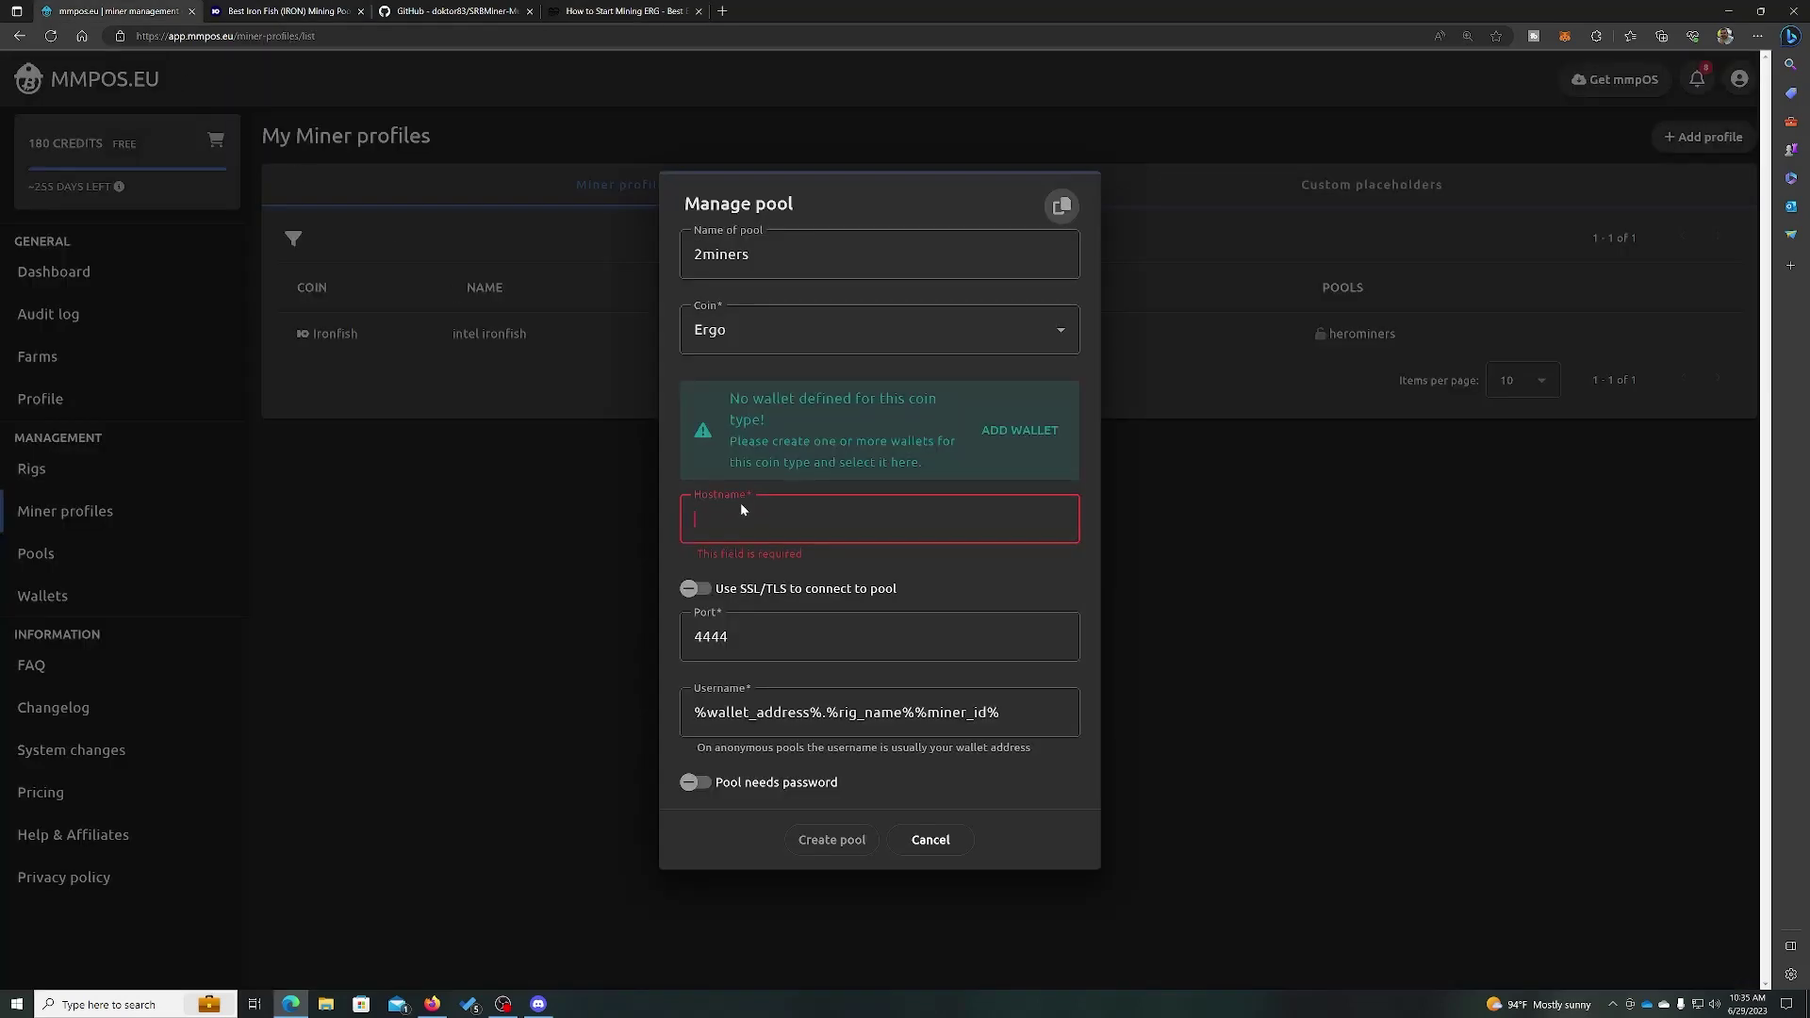
{"action": "key", "text": "ctrl+v"}
{"action": "key", "text": "Tab"}
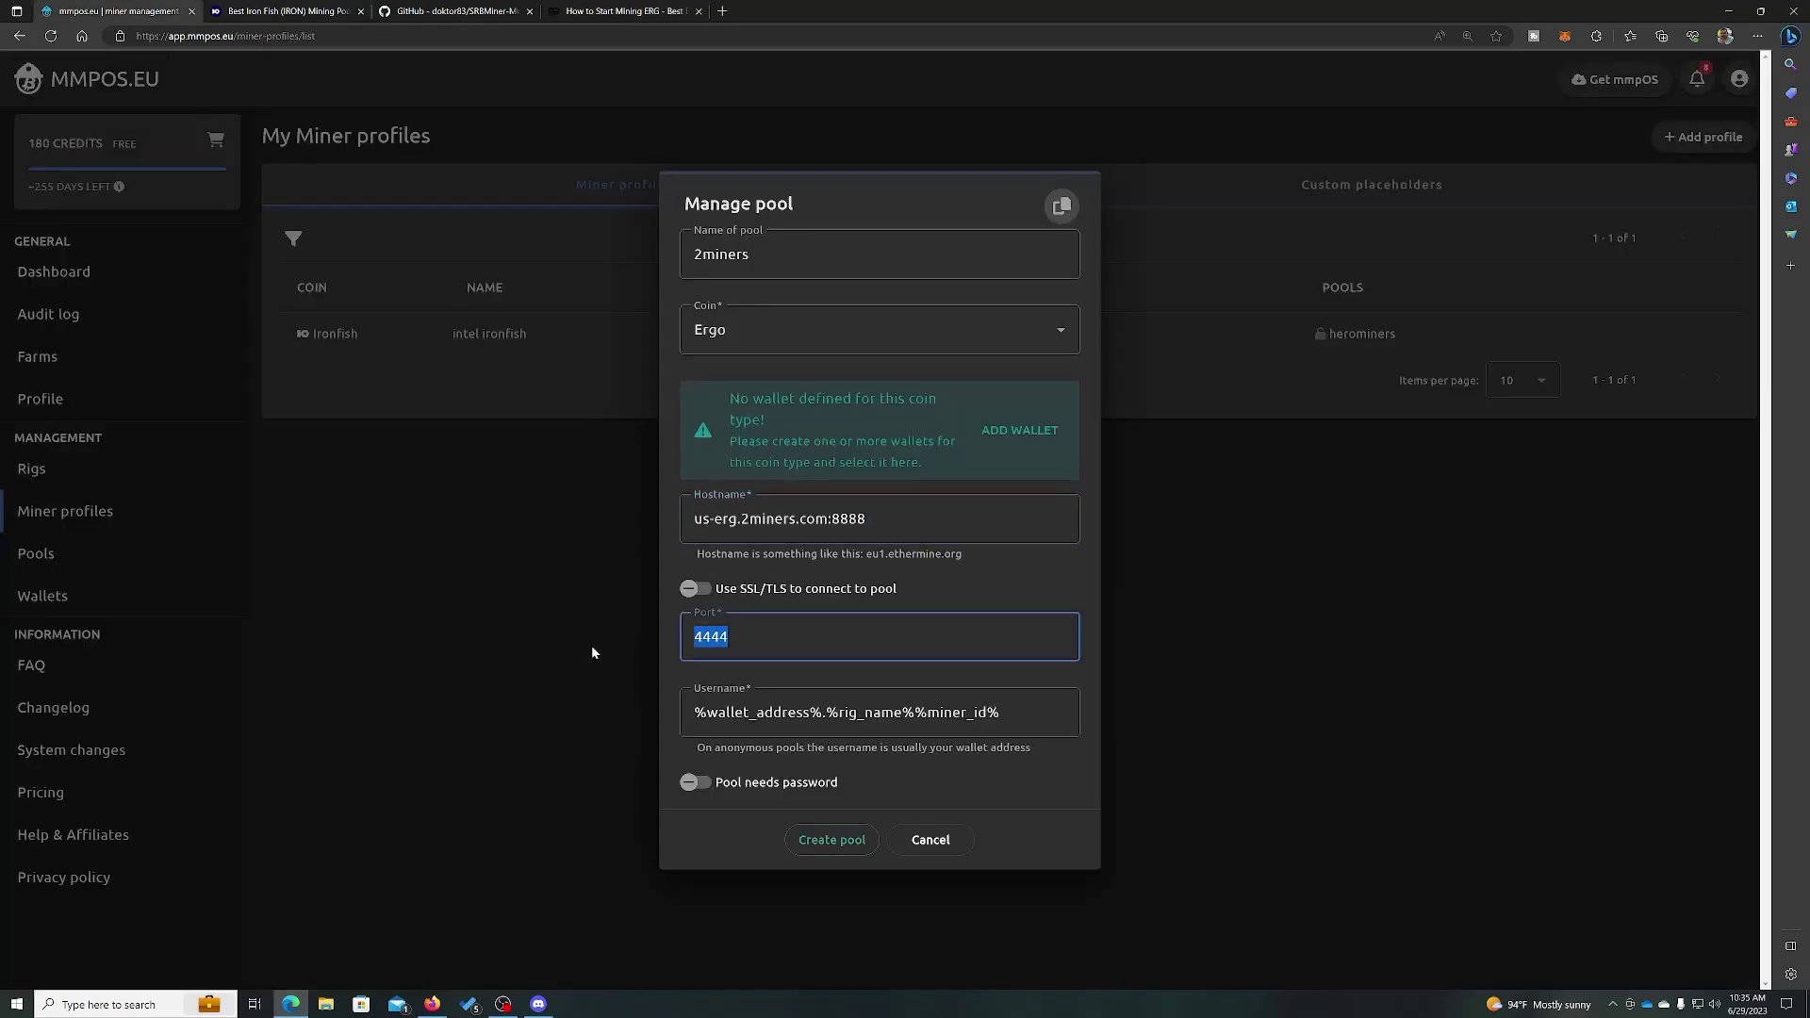
{"action": "key", "text": "ctrl+v"}
{"action": "left_click_drag", "start_coordinate": [831, 637], "coordinate": [665, 643]}
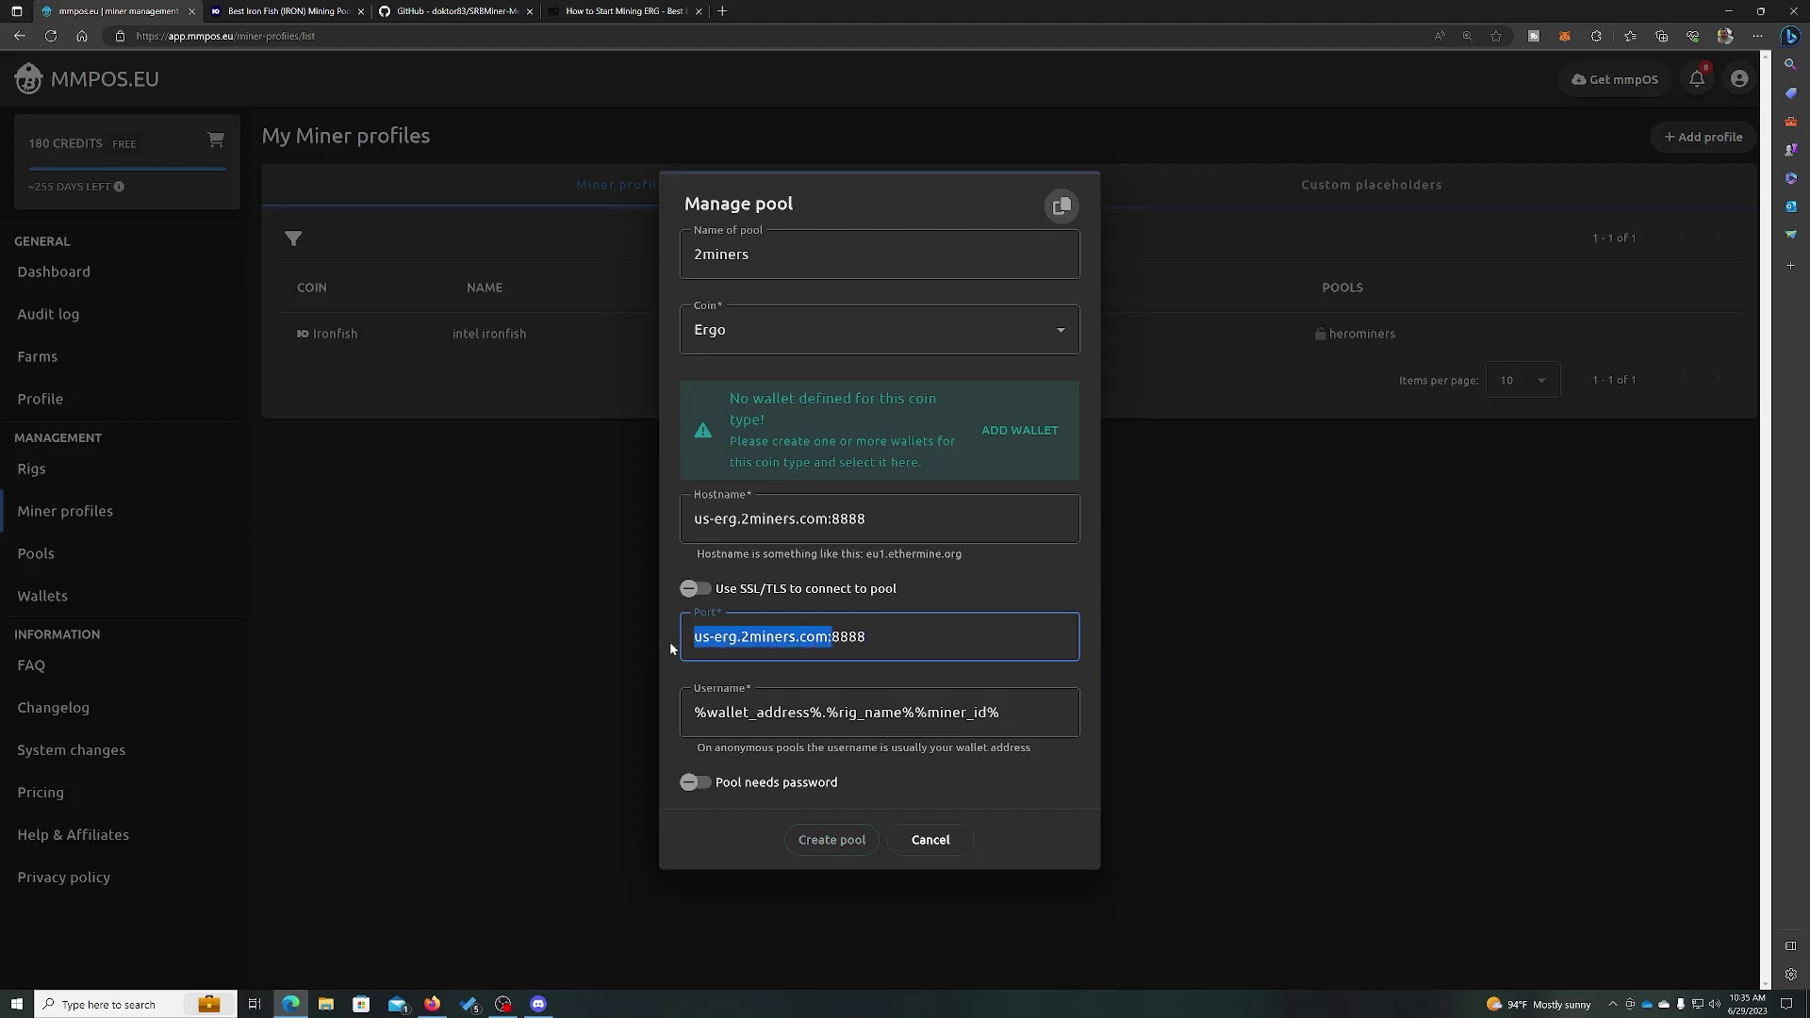
{"action": "key", "text": "BackSpace"}
{"action": "left_click", "coordinate": [866, 520]}
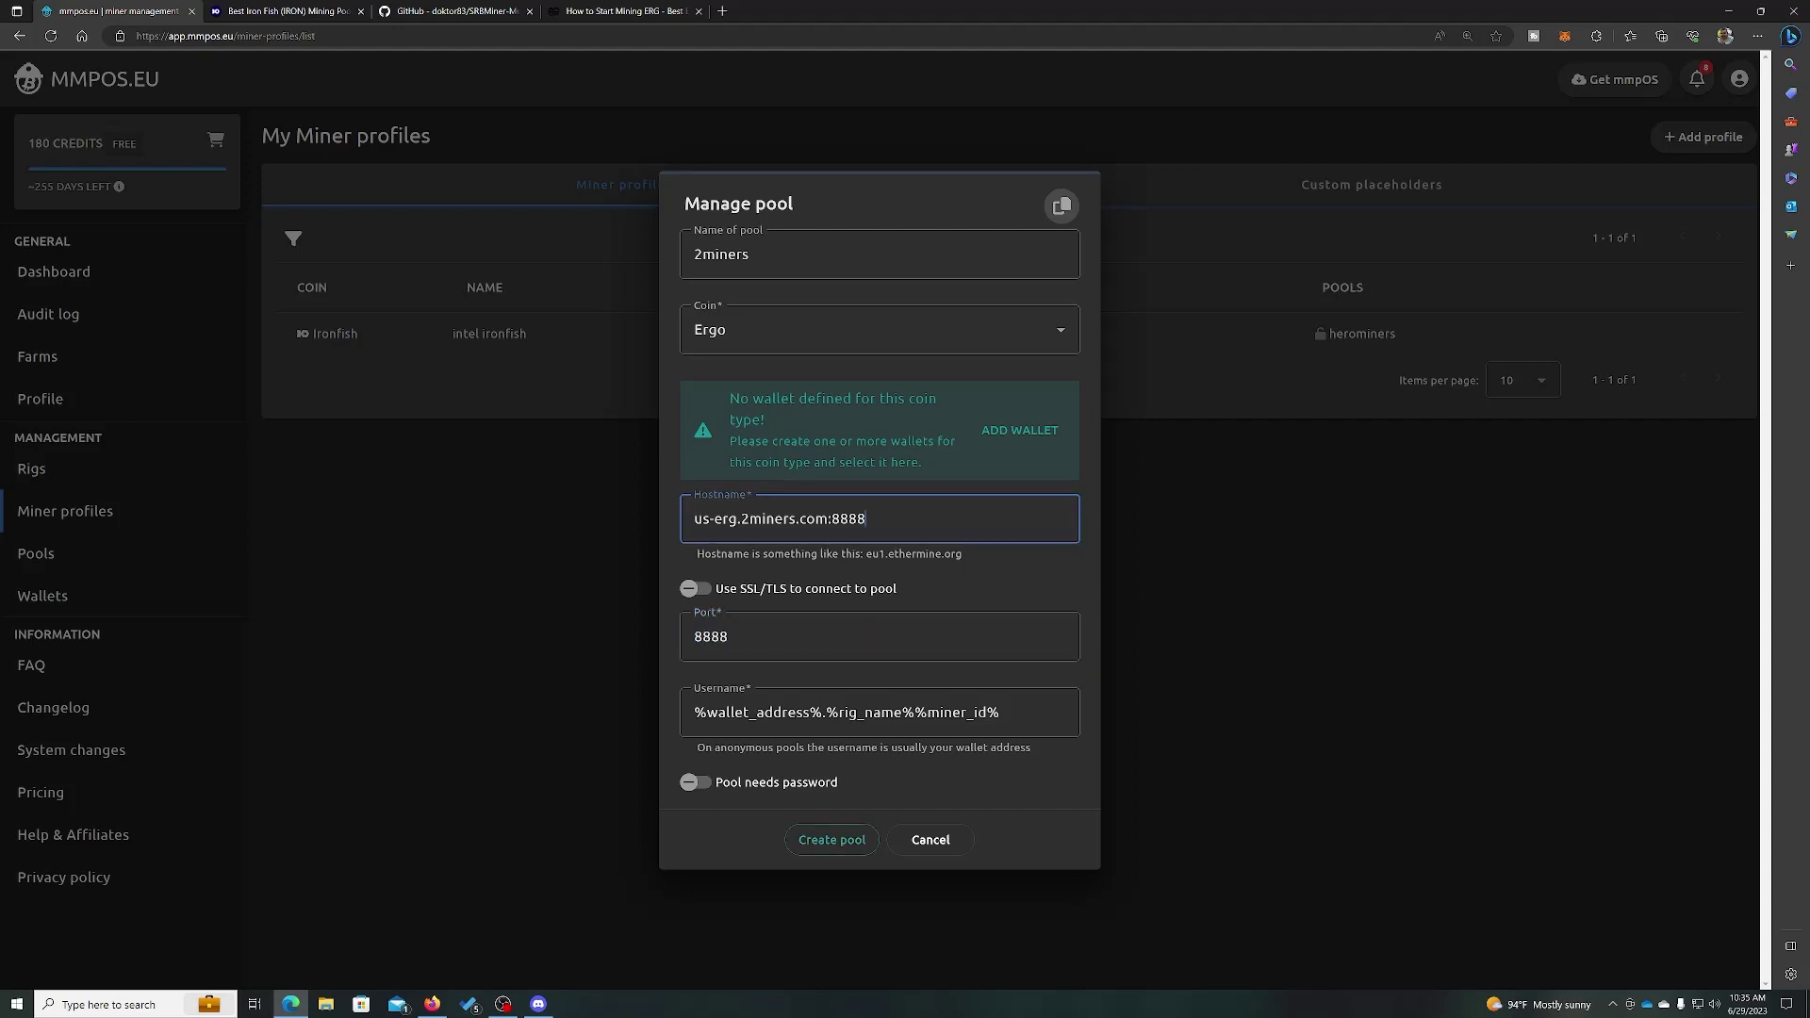
{"action": "key", "text": "BackSpace"}
{"action": "key", "text": "BackSpace"}
{"action": "key", "text": "BackSpace"}
{"action": "key", "text": "BackSpace"}
{"action": "key", "text": "BackSpace"}
- Create a 'Zelcore Ergo' wallet with the pasted Ergo address
{"action": "left_click", "coordinate": [1031, 443]}
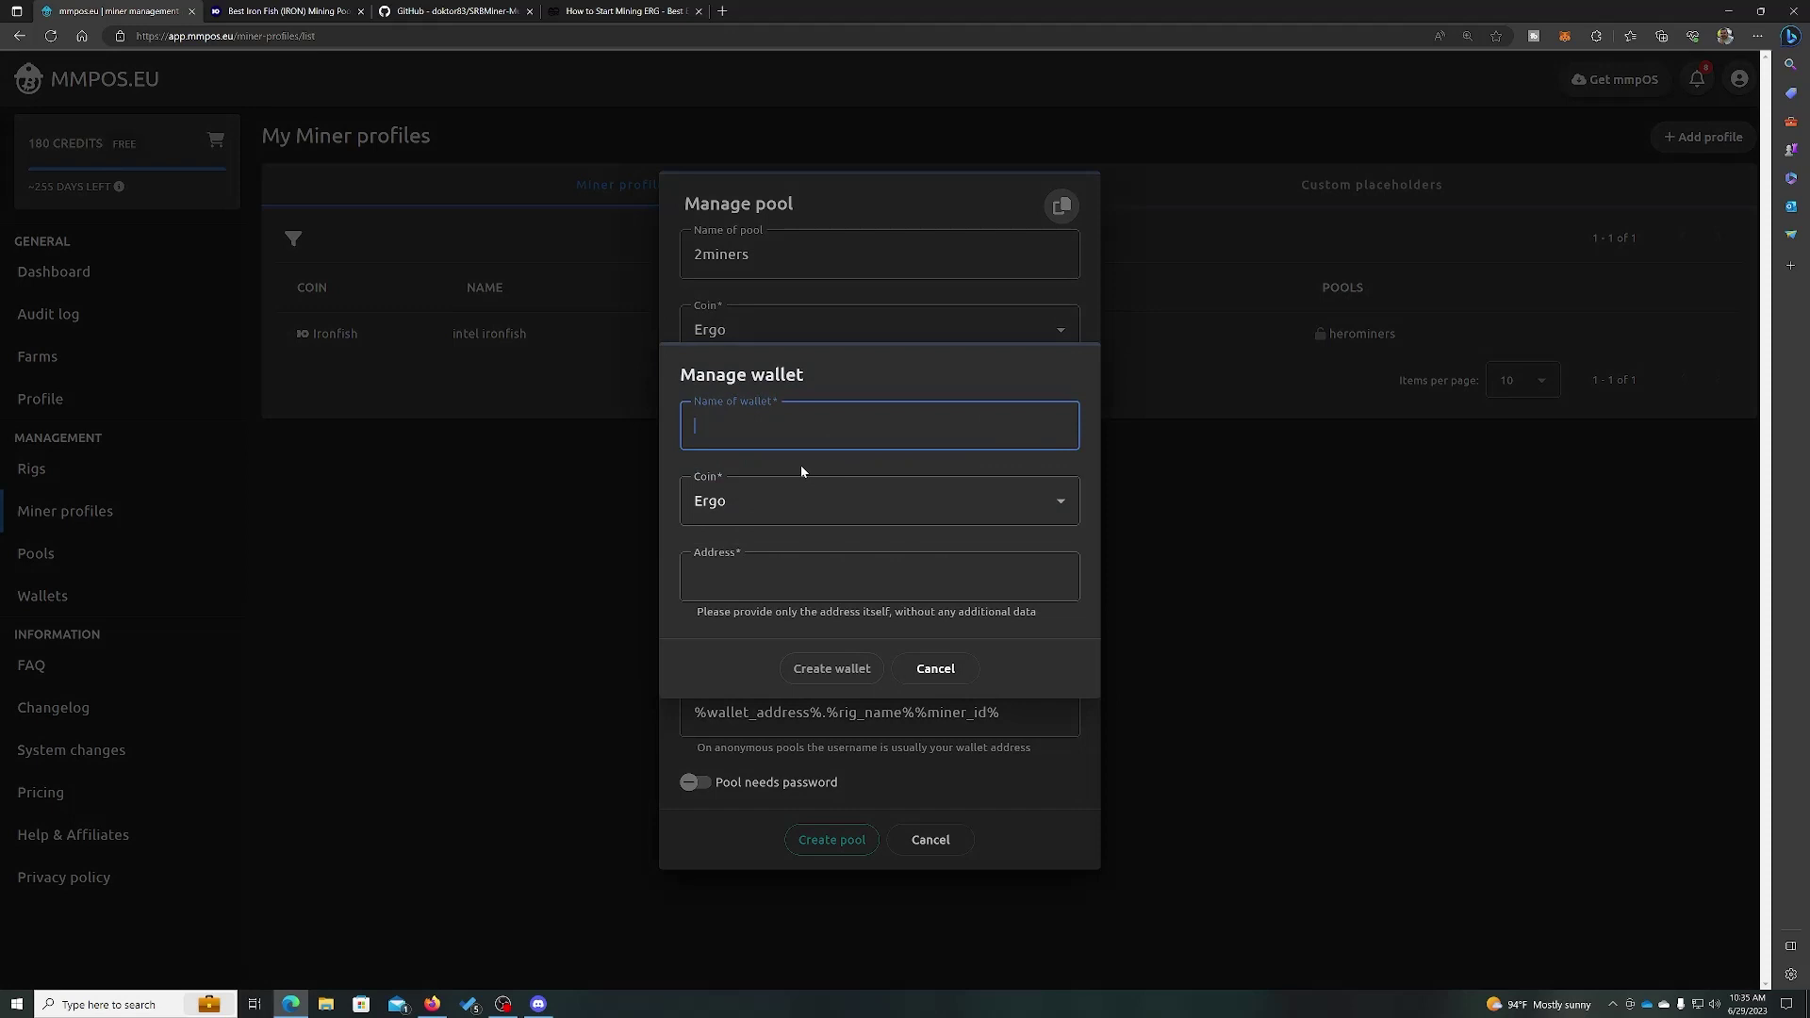
{"action": "type", "text": "Zelcore Ergo"}
{"action": "key", "text": "Tab"}
{"action": "right_click", "coordinate": [736, 589]}
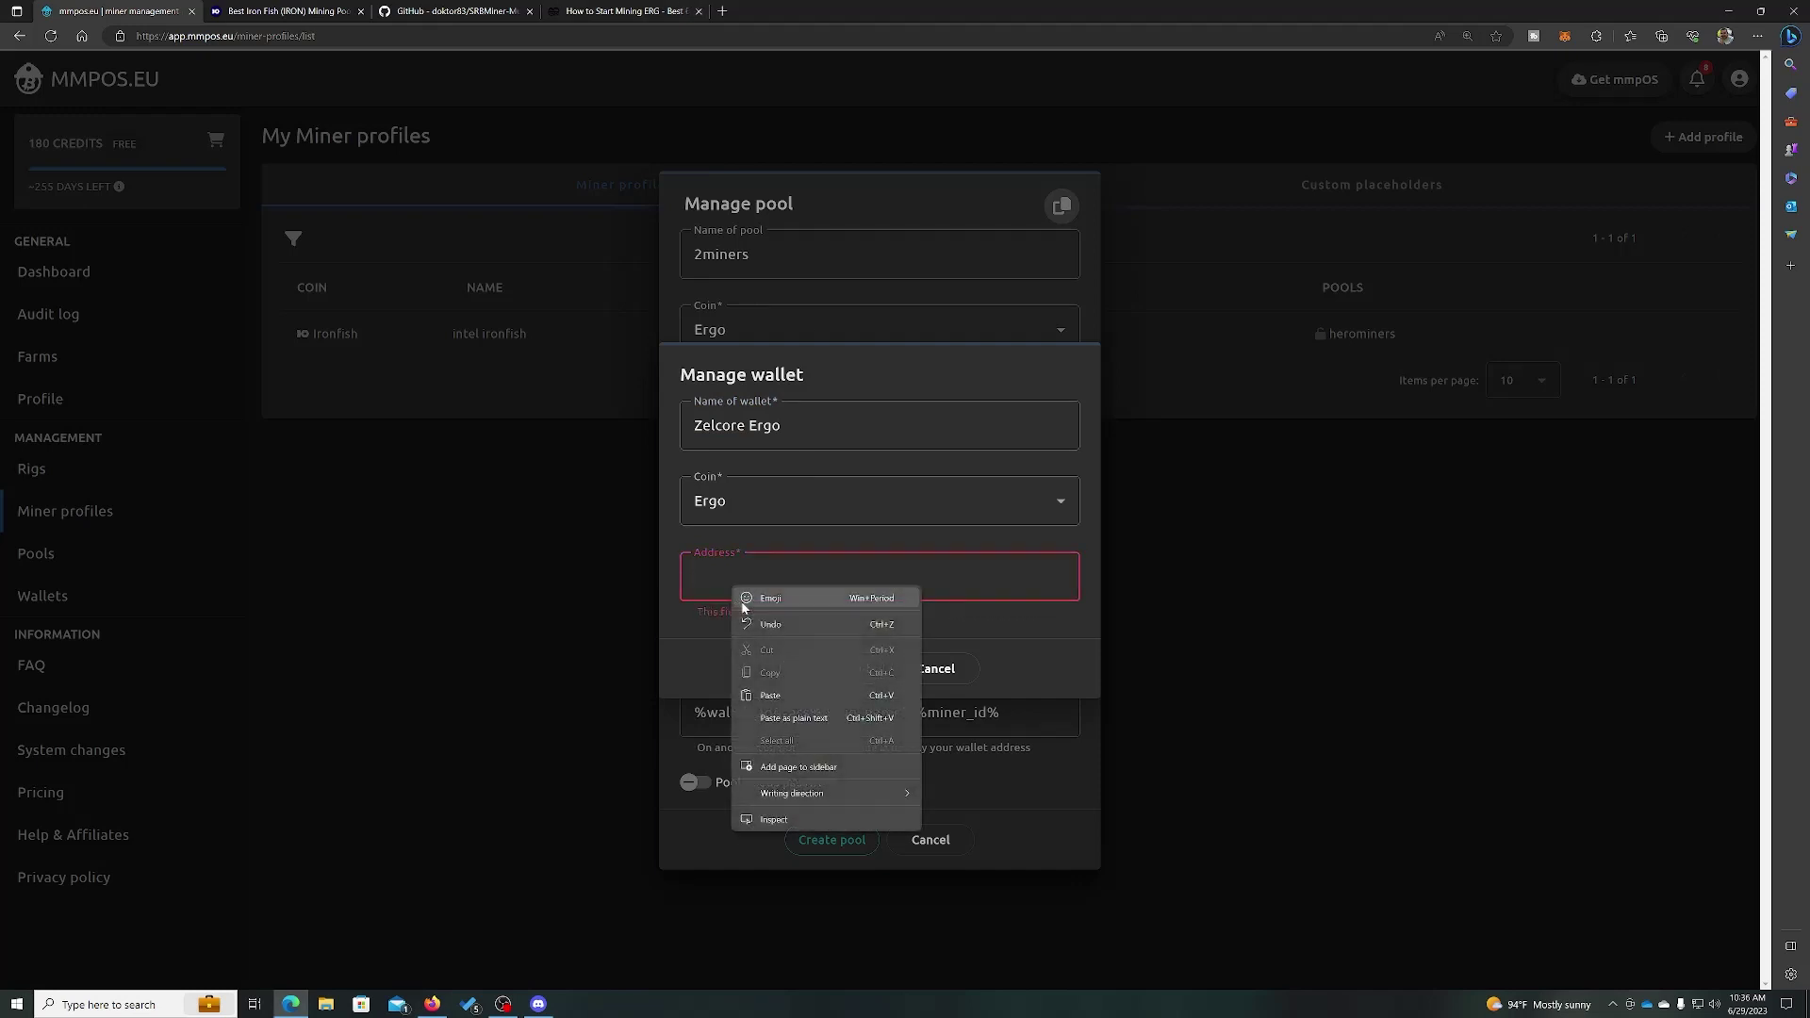
{"action": "left_click", "coordinate": [789, 694]}
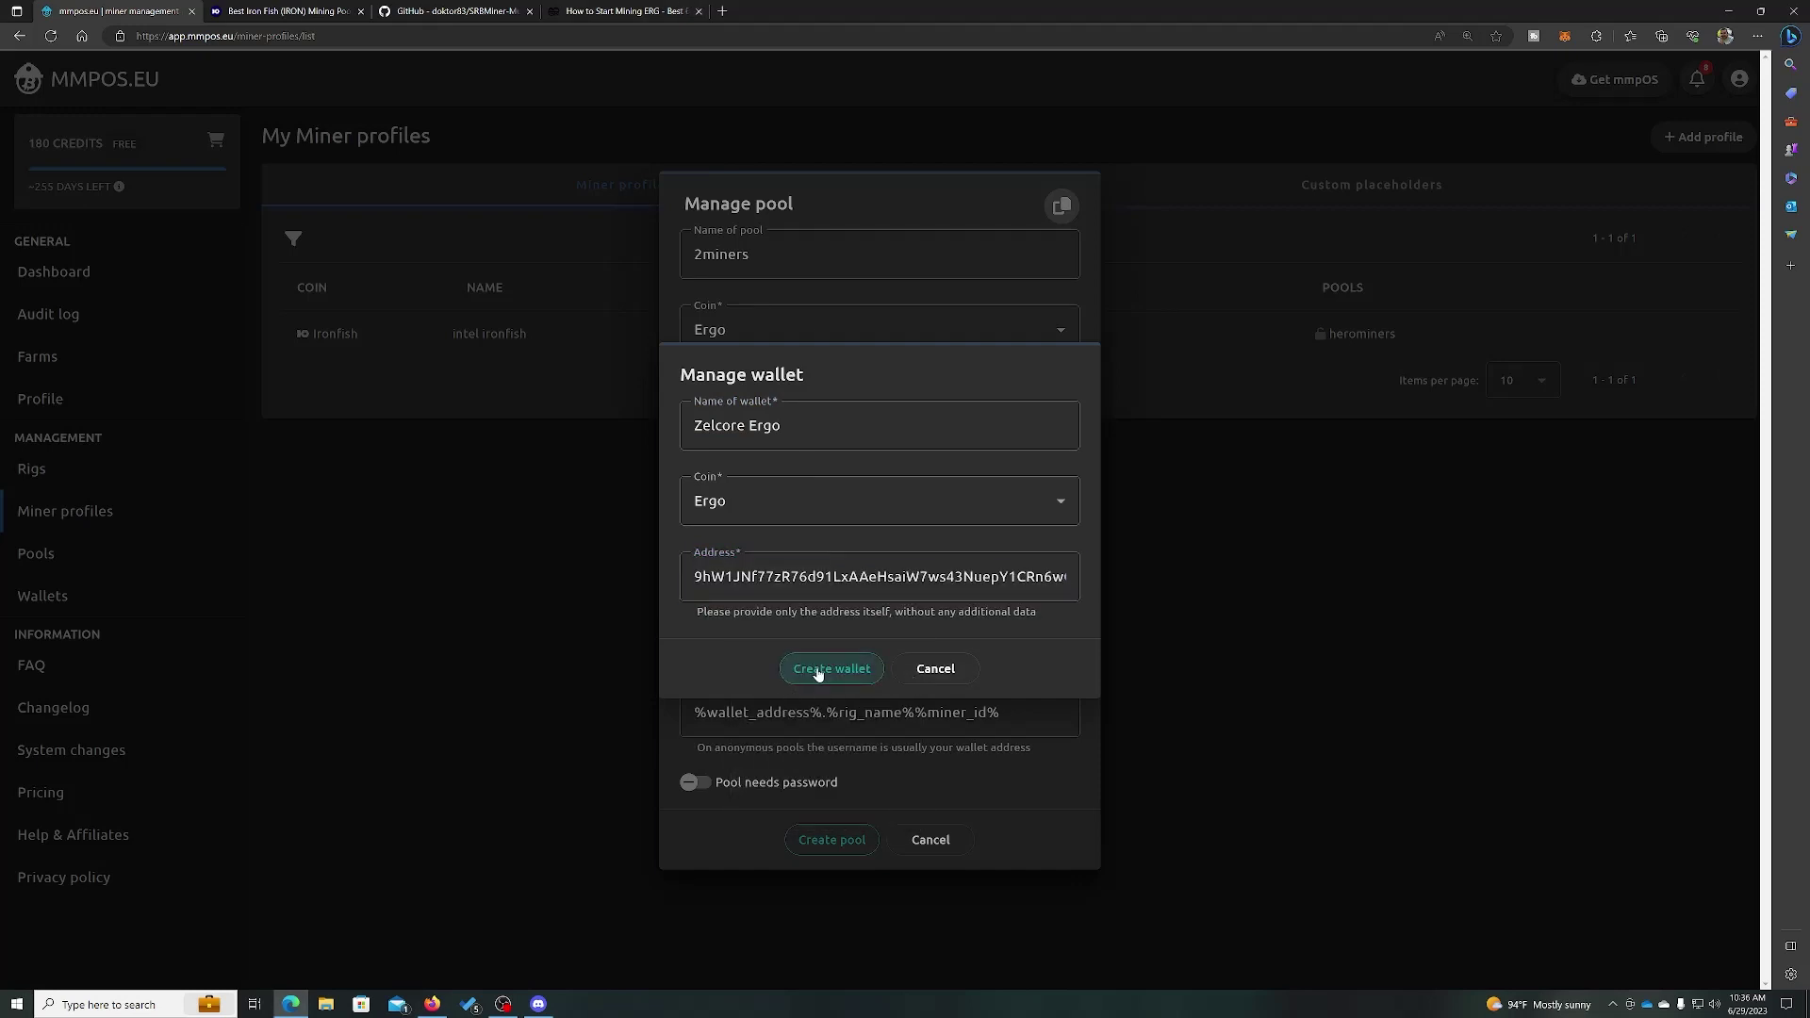
{"action": "left_click", "coordinate": [817, 671]}
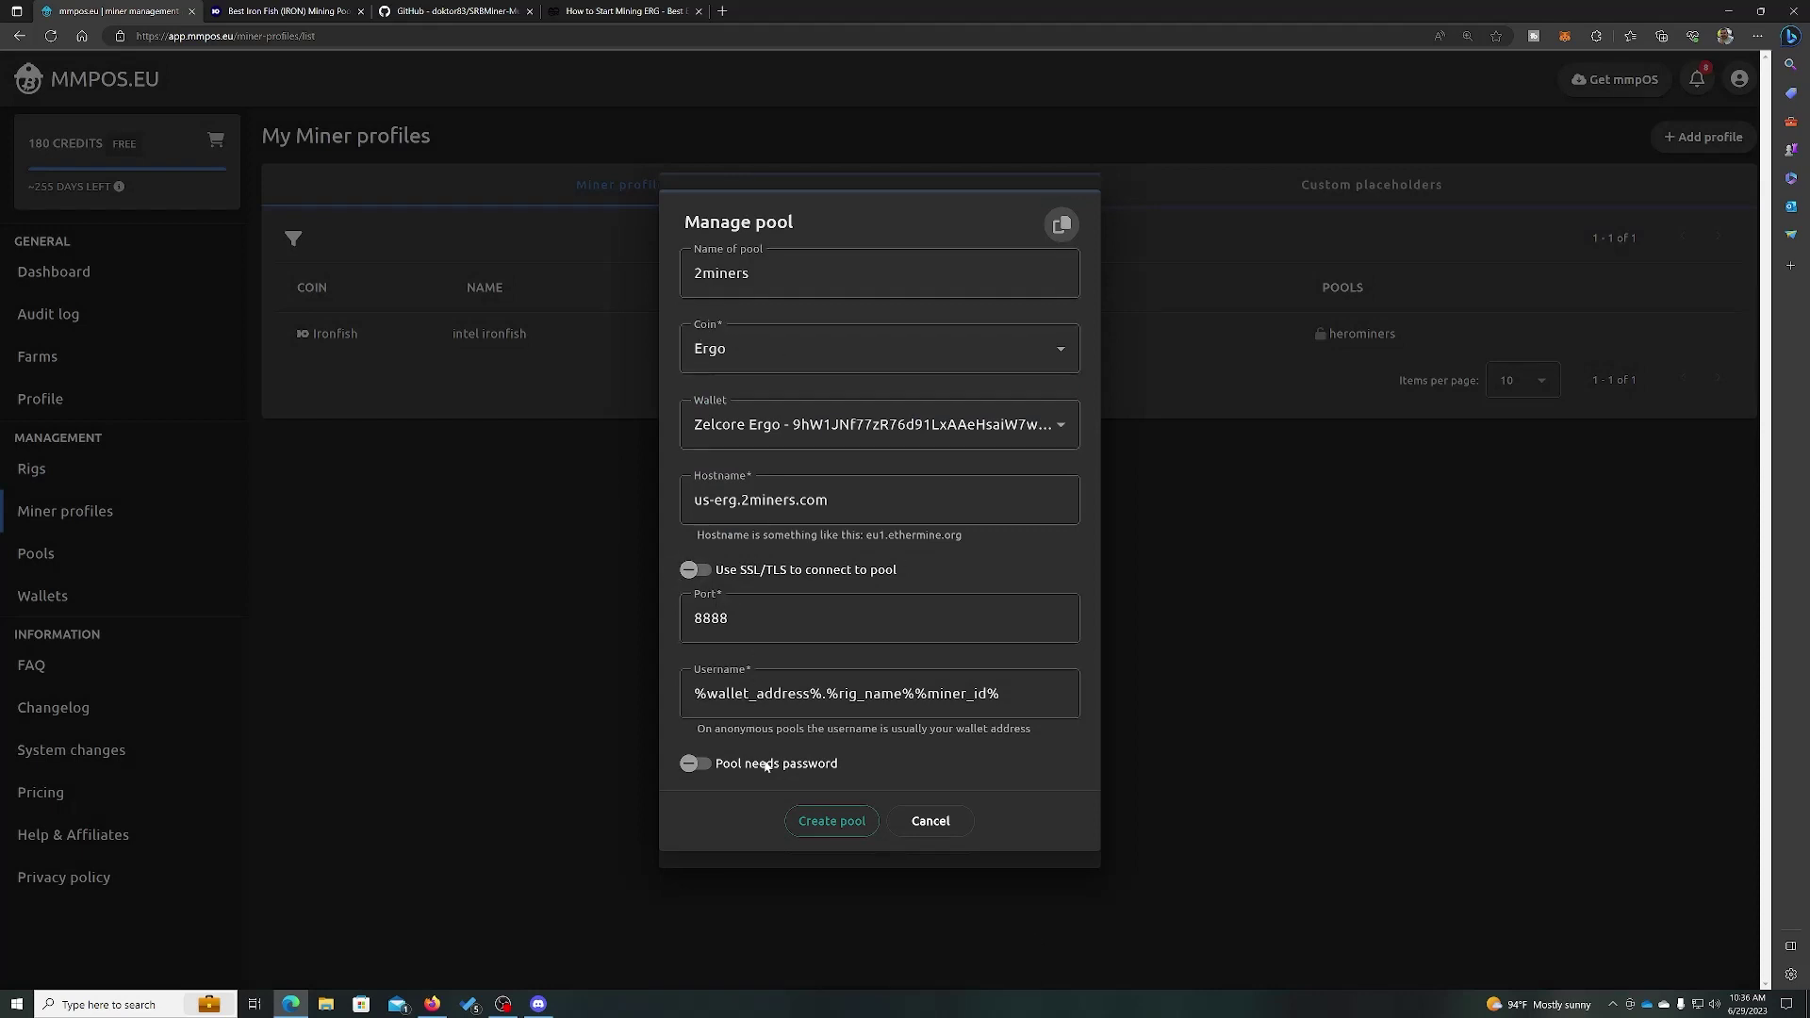
- Save the 2miners pool and choose SRB Miner for the intel ergo profile
{"action": "left_click", "coordinate": [831, 820]}
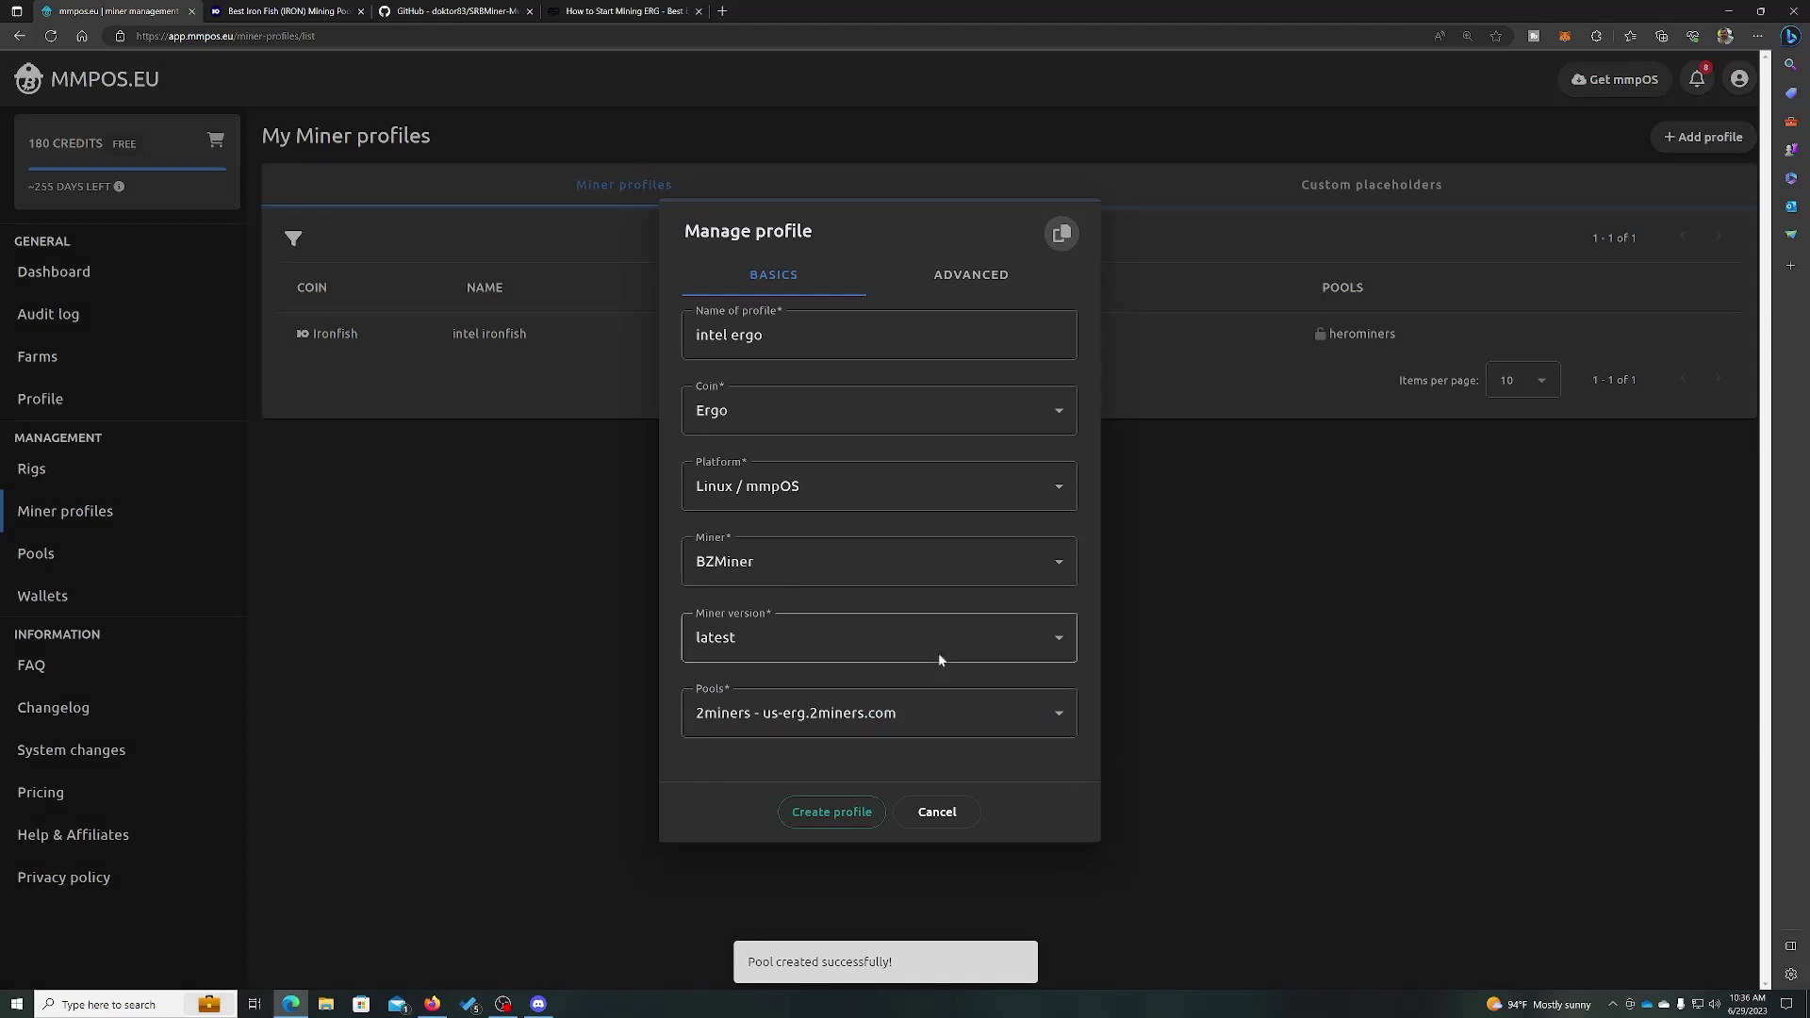
{"action": "left_click", "coordinate": [868, 568]}
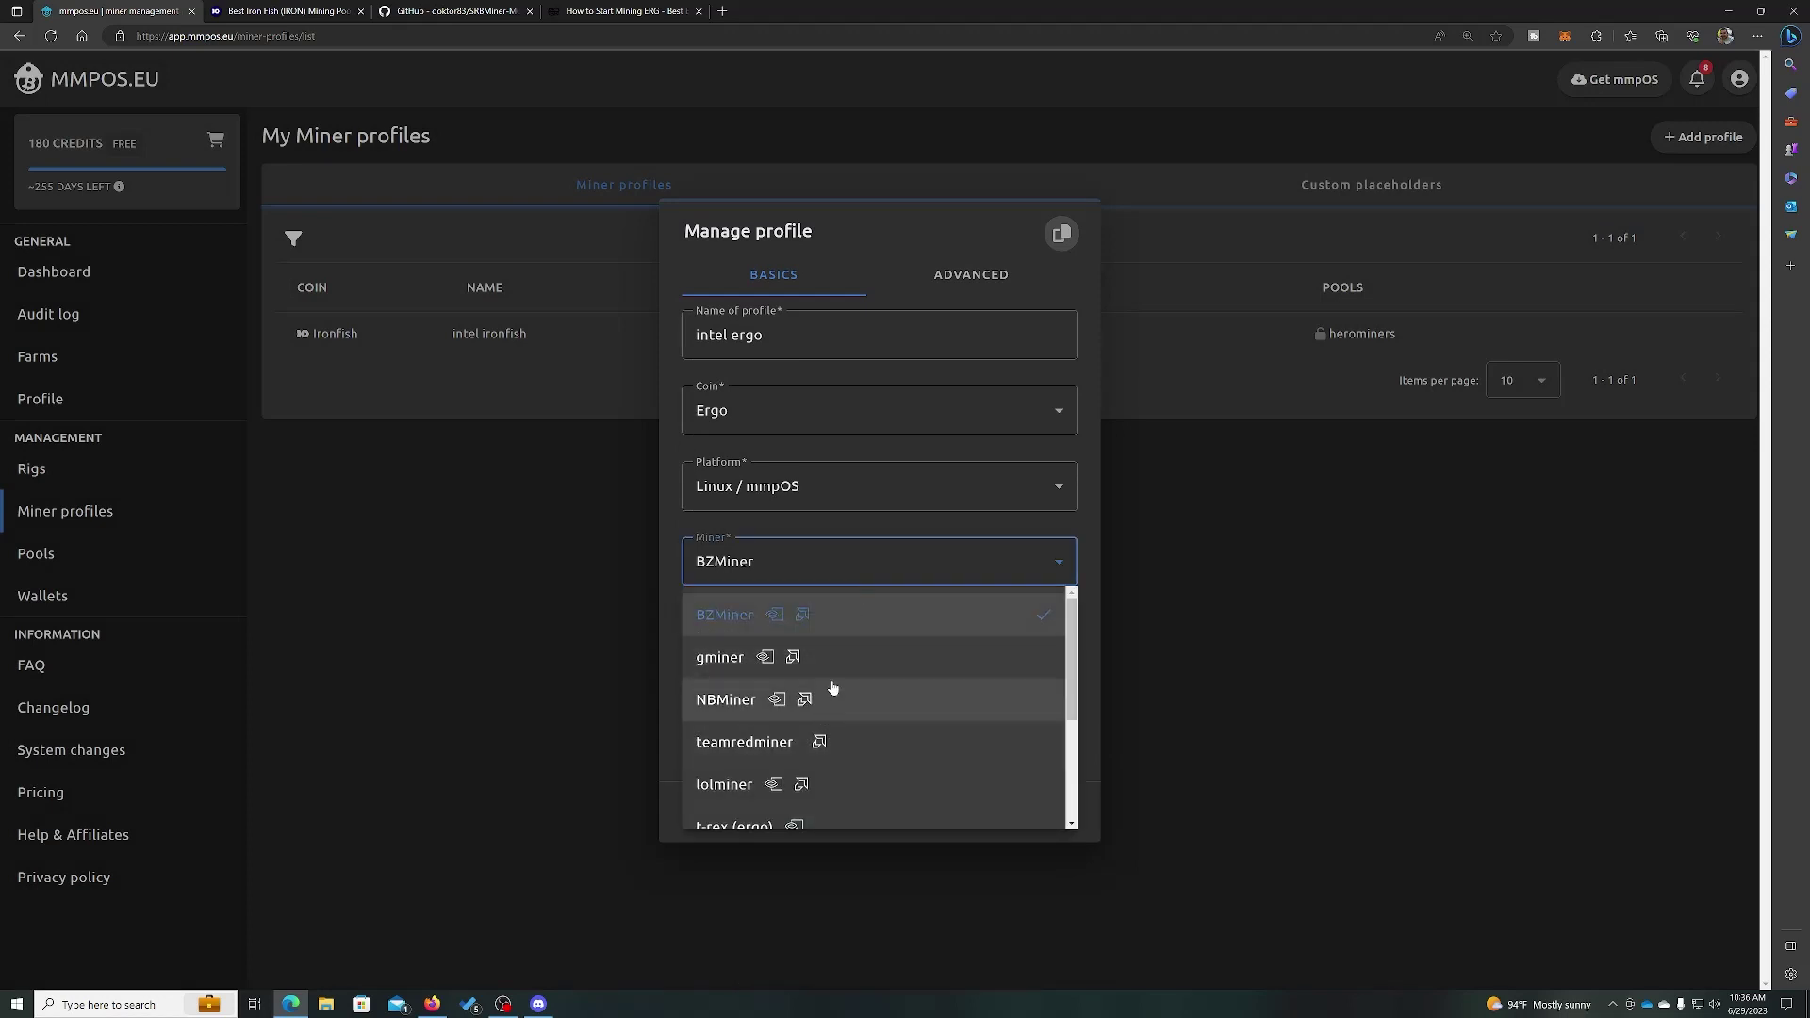
{"action": "scroll", "coordinate": [833, 688], "scroll_direction": "down", "scroll_amount": 3}
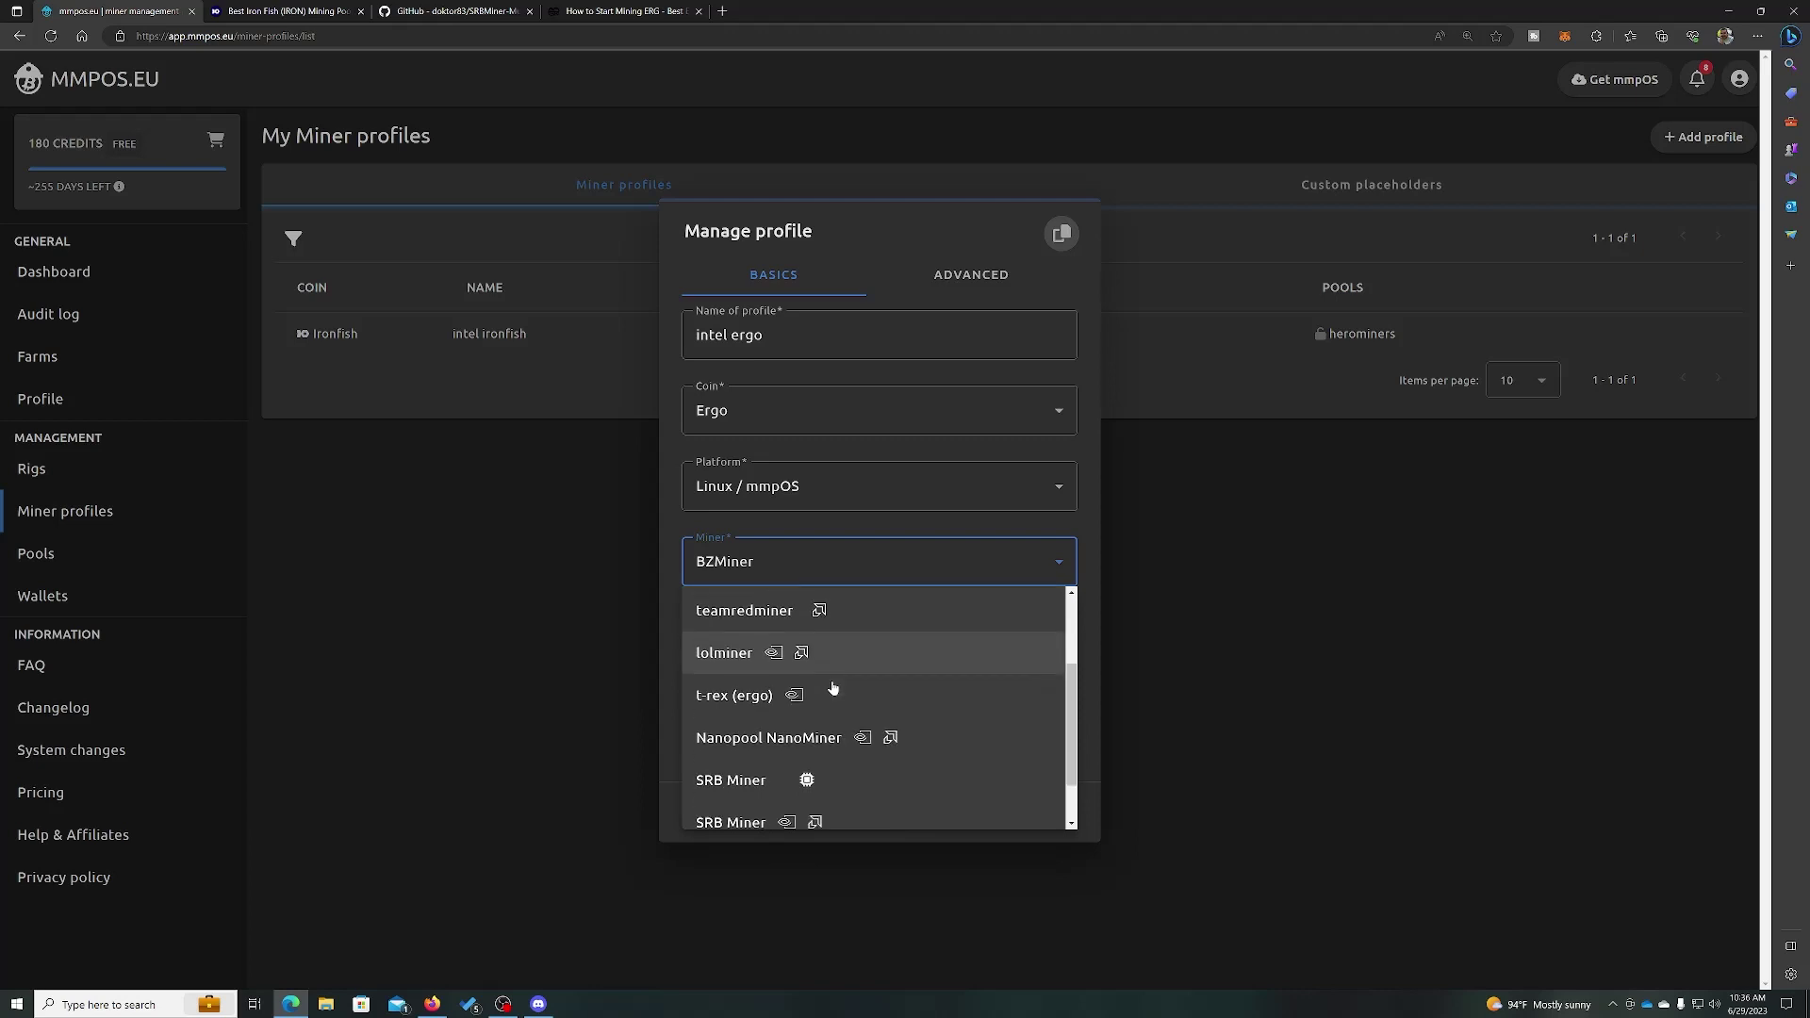
{"action": "scroll", "coordinate": [833, 688], "scroll_direction": "down", "scroll_amount": 1}
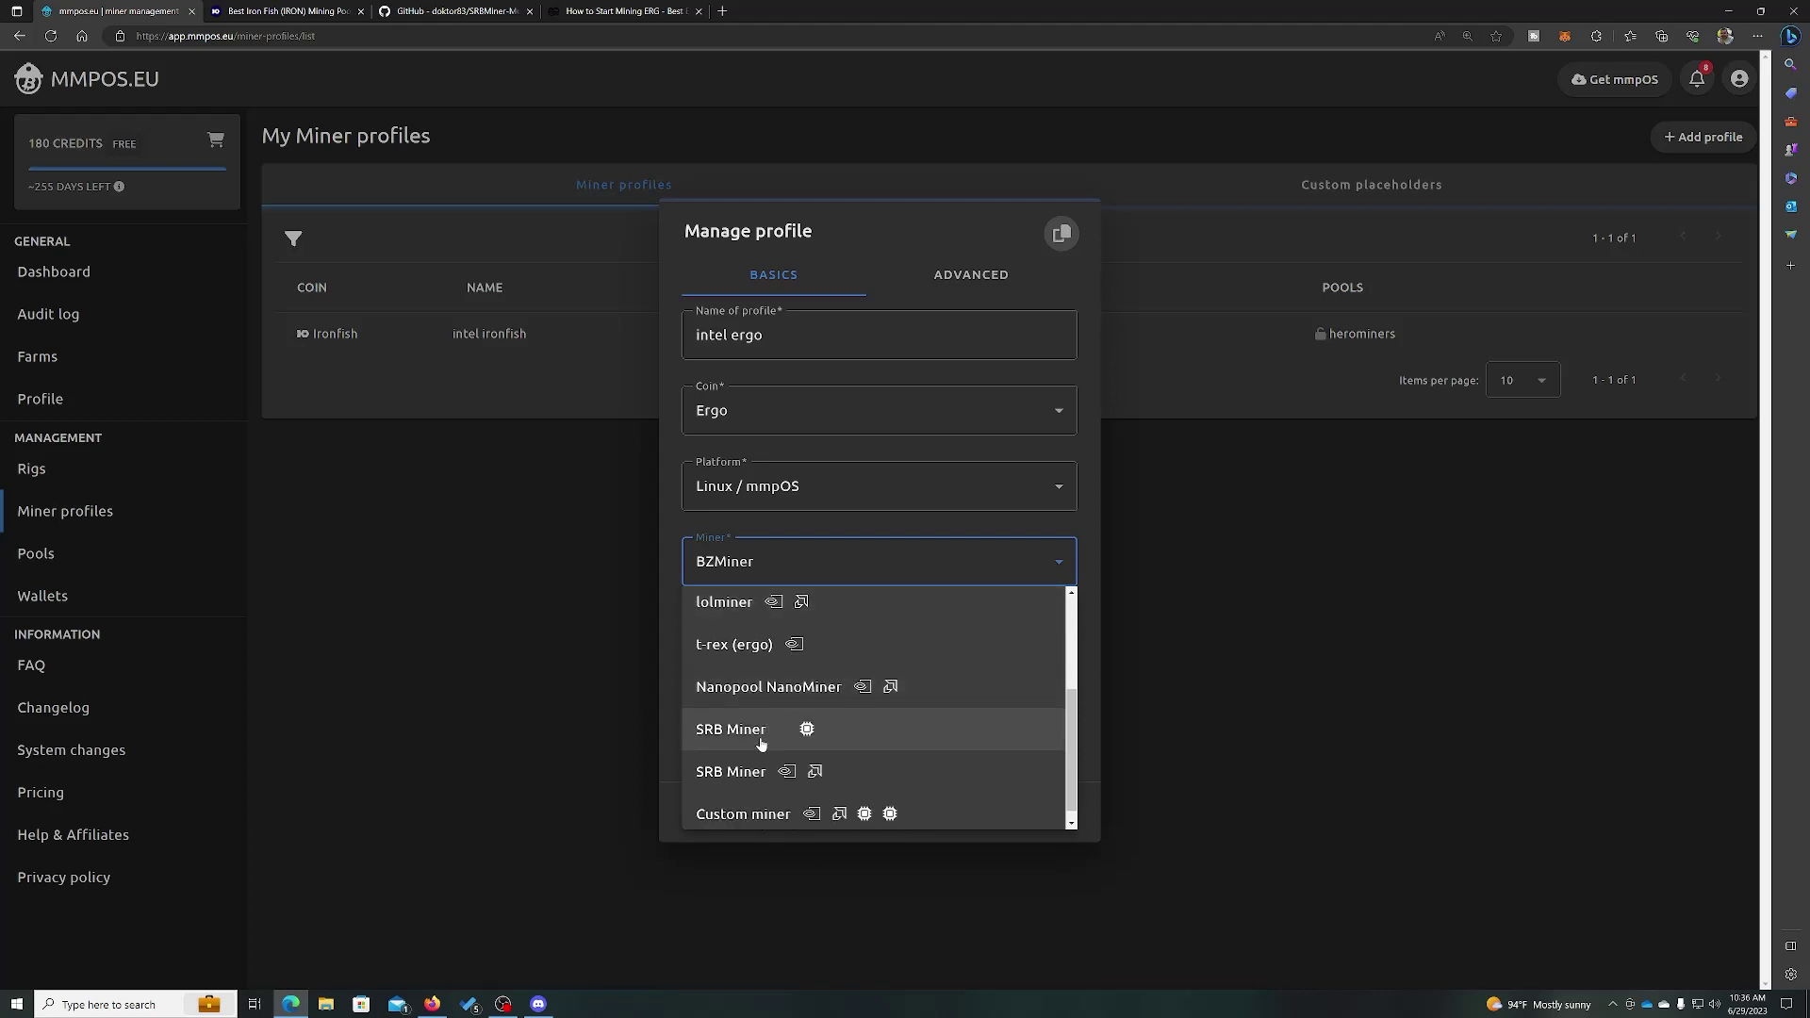
{"action": "scroll", "coordinate": [763, 735], "scroll_direction": "down", "scroll_amount": 1}
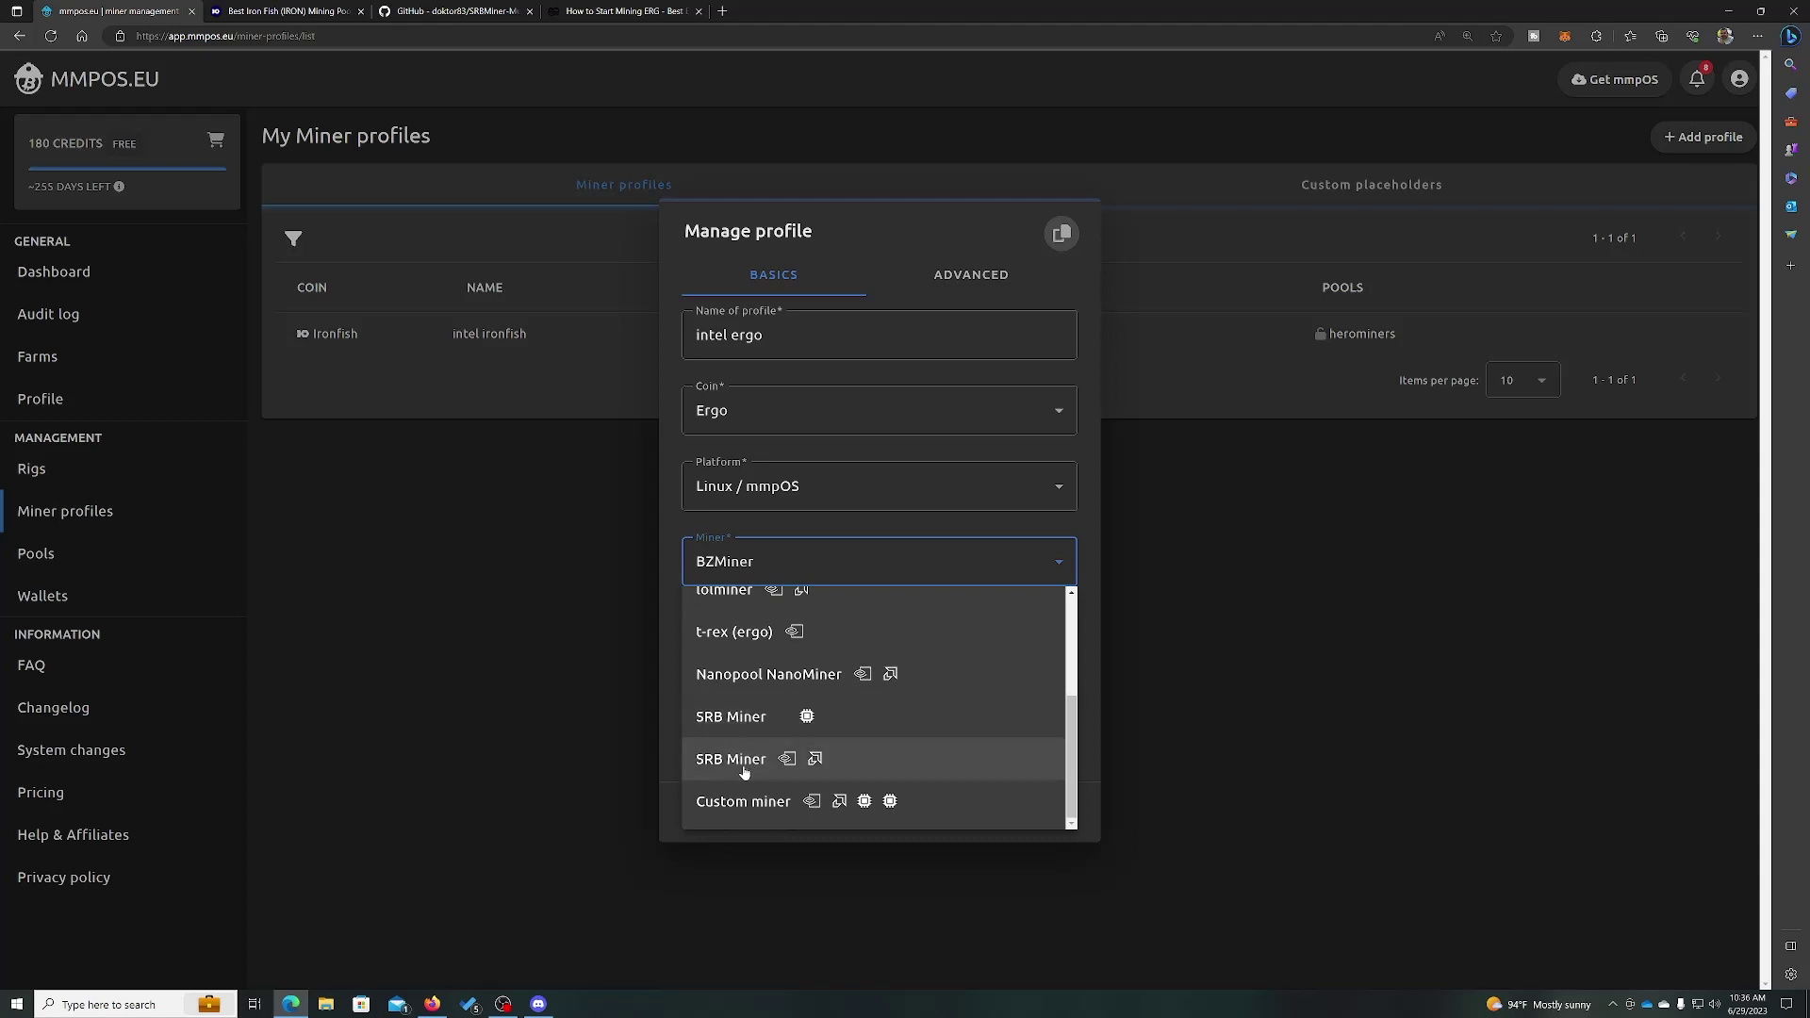
{"action": "left_click", "coordinate": [743, 761]}
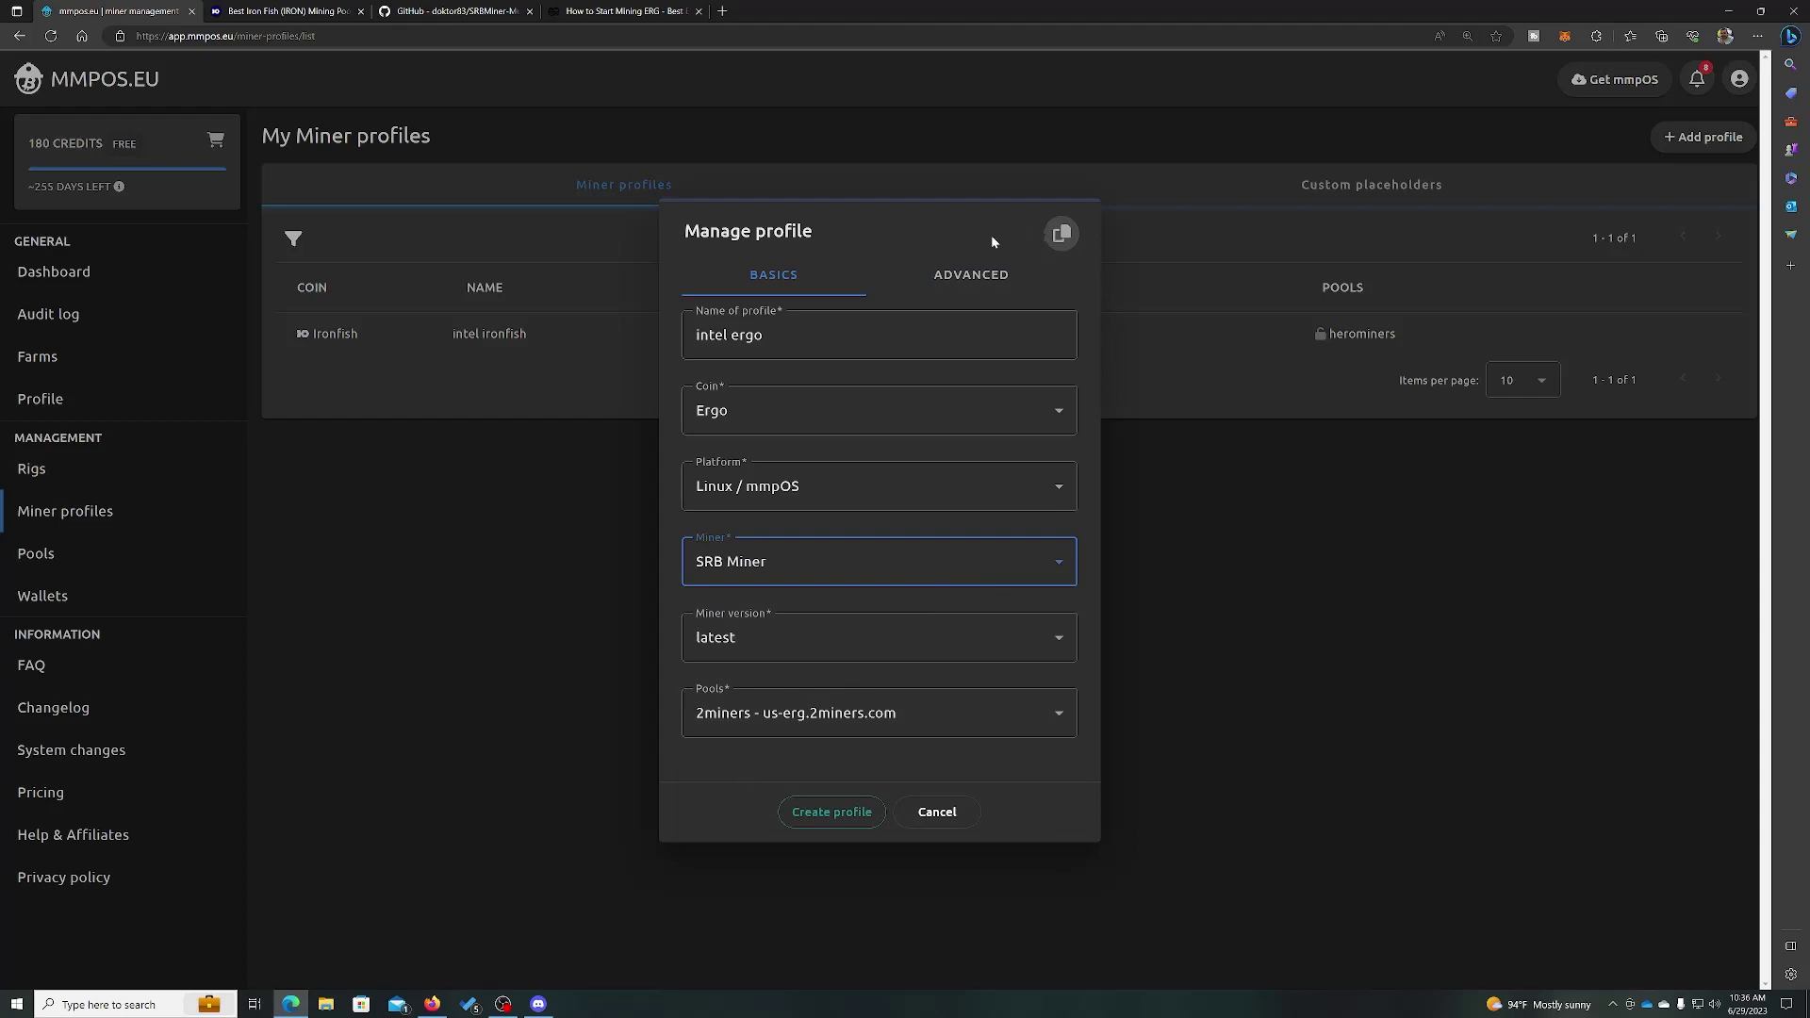
- Review the profile's Advanced settings and secondary coin options, then return to Basics
{"action": "left_click", "coordinate": [956, 278]}
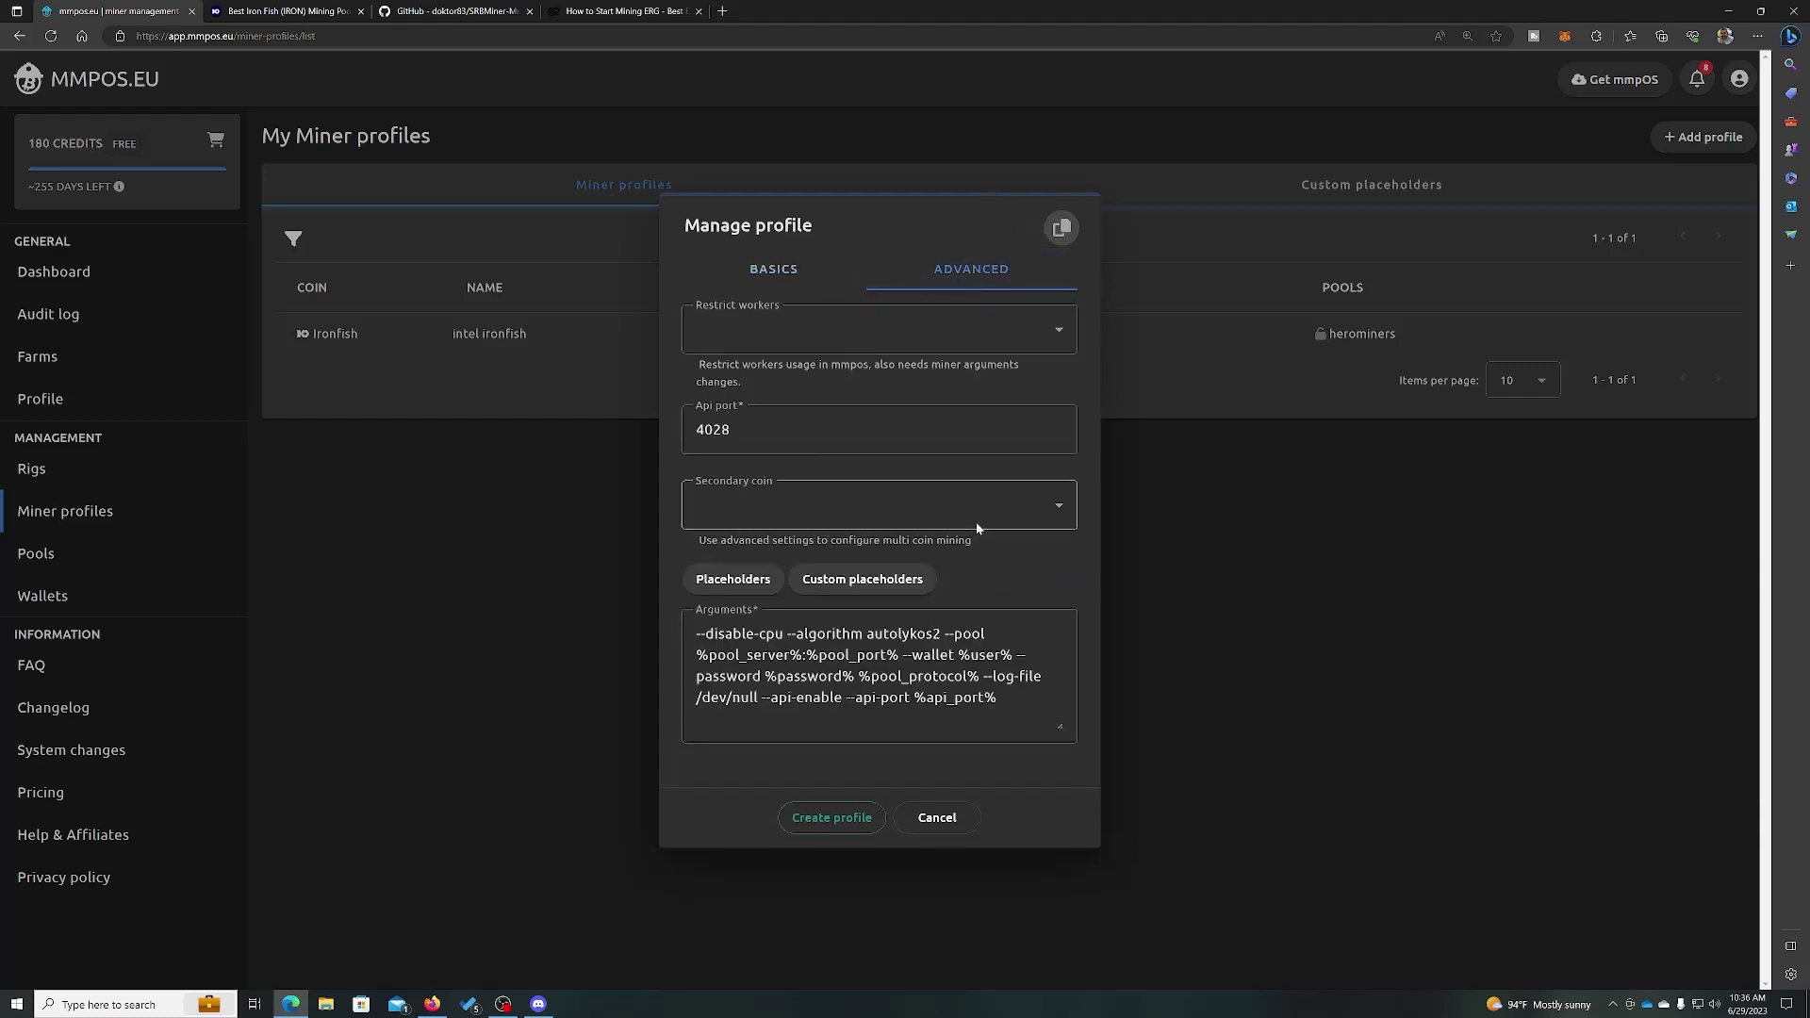
{"action": "left_click", "coordinate": [1037, 519]}
{"action": "left_click", "coordinate": [1038, 519]}
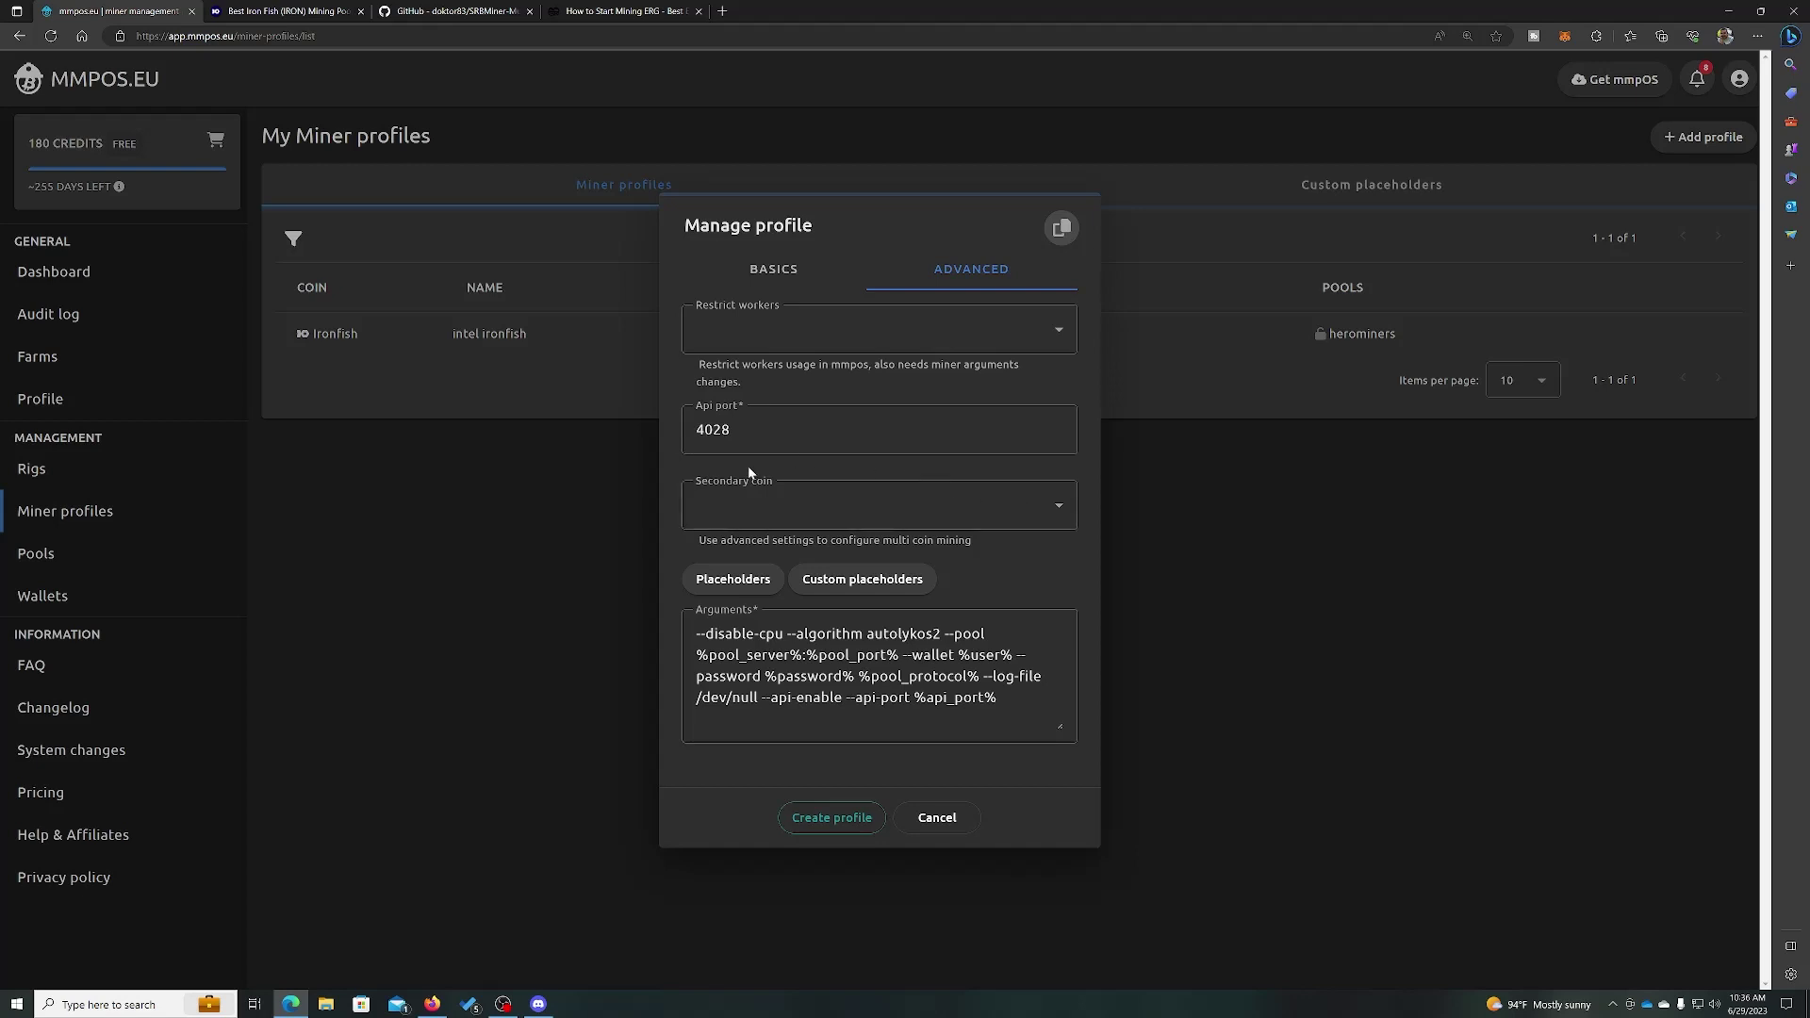
{"action": "left_click", "coordinate": [774, 273]}
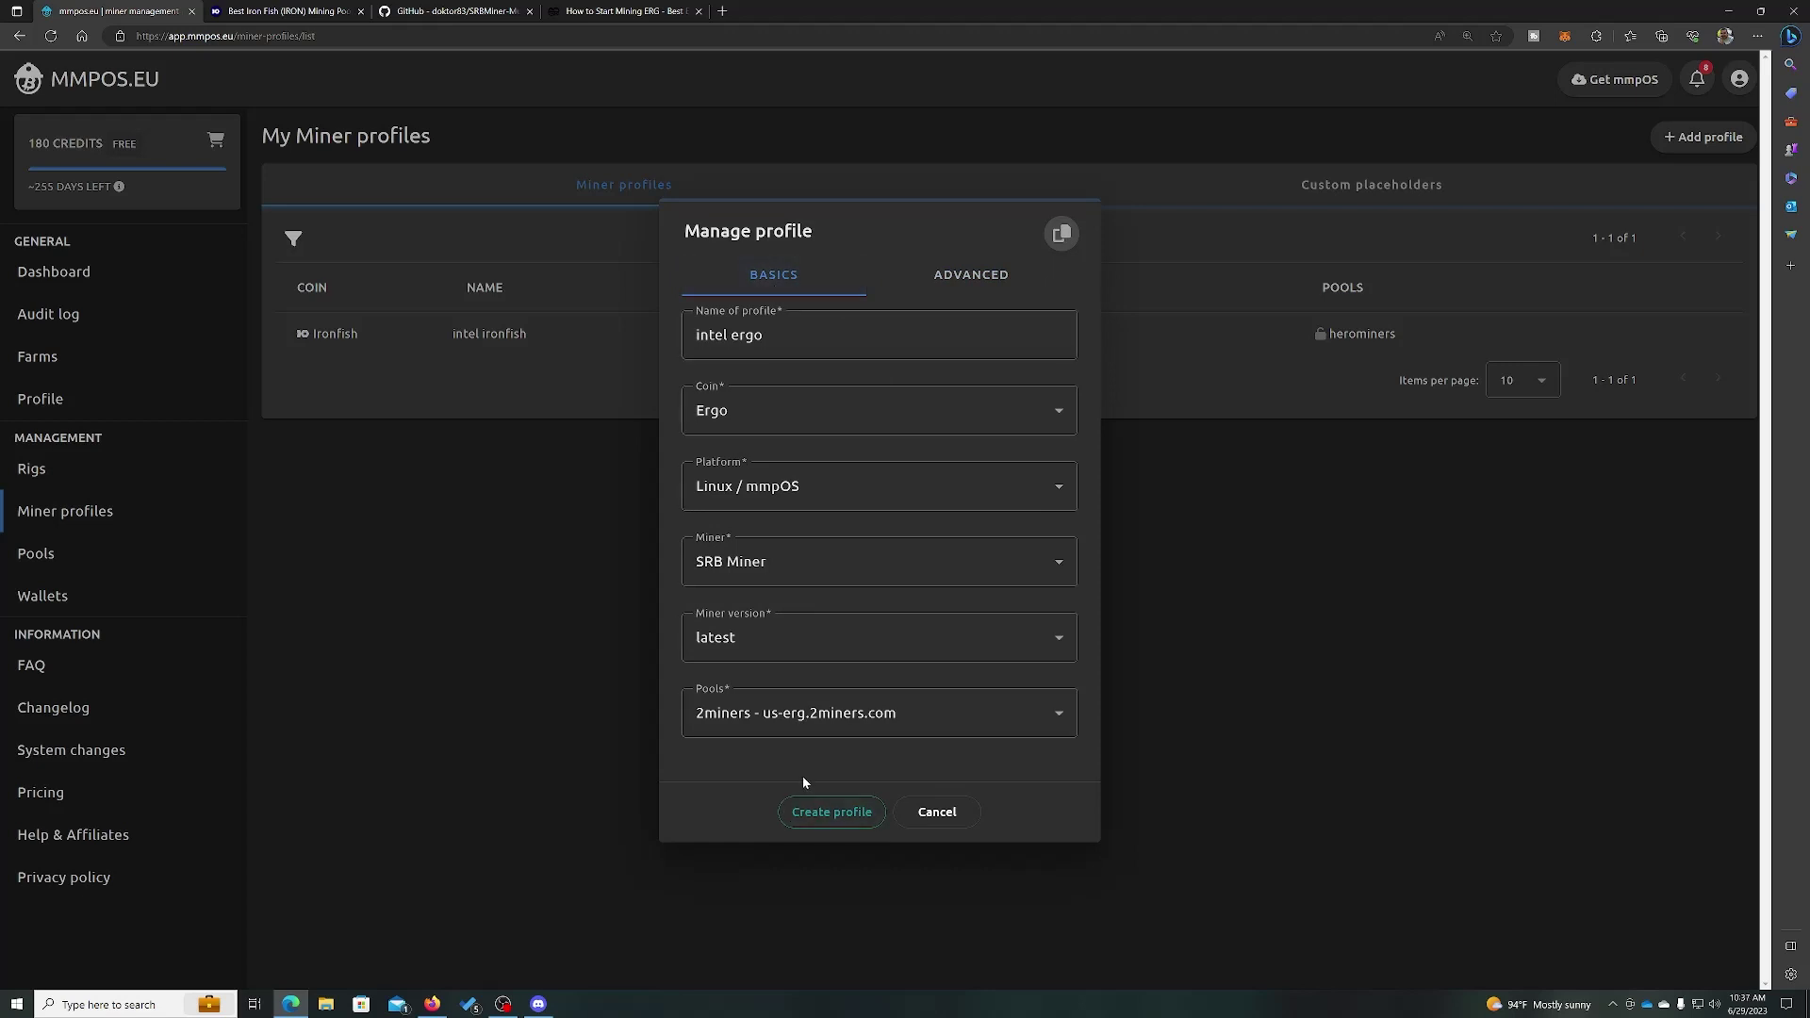
- Save the intel ergo profile, then open the intel rig and cancel its Arc A750 config
{"action": "left_click", "coordinate": [834, 813]}
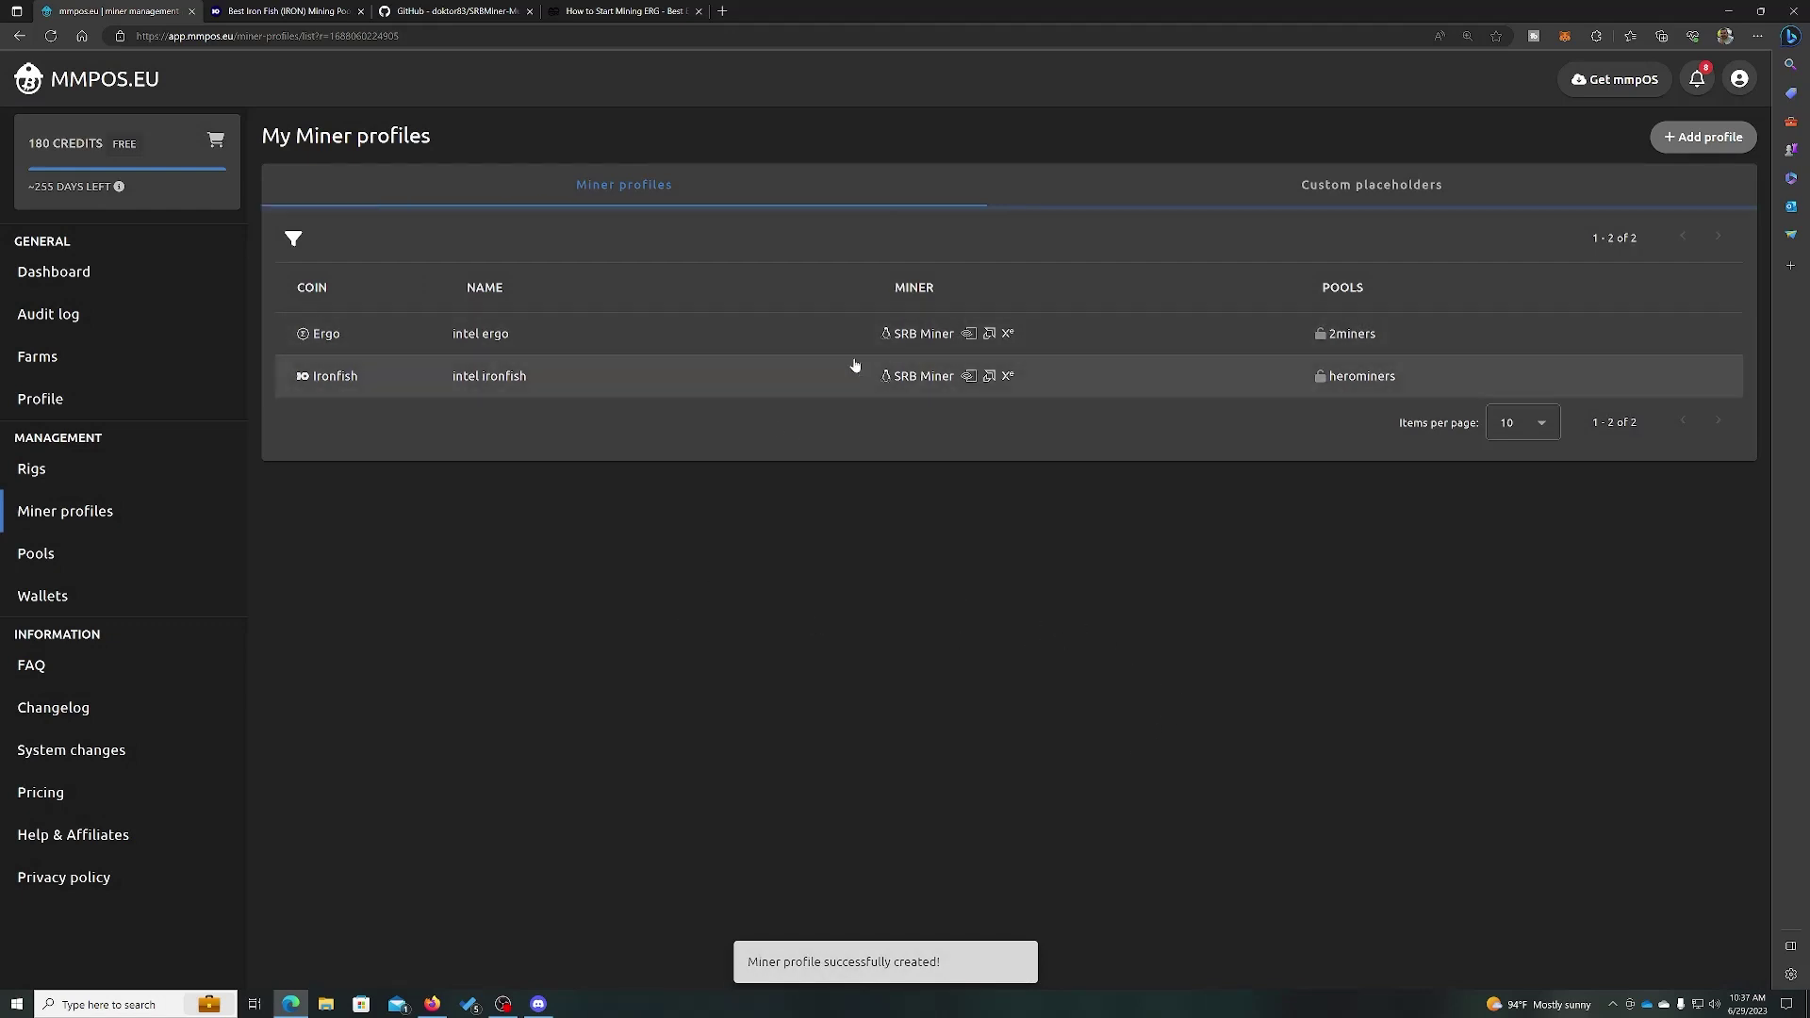
{"action": "left_click", "coordinate": [93, 481]}
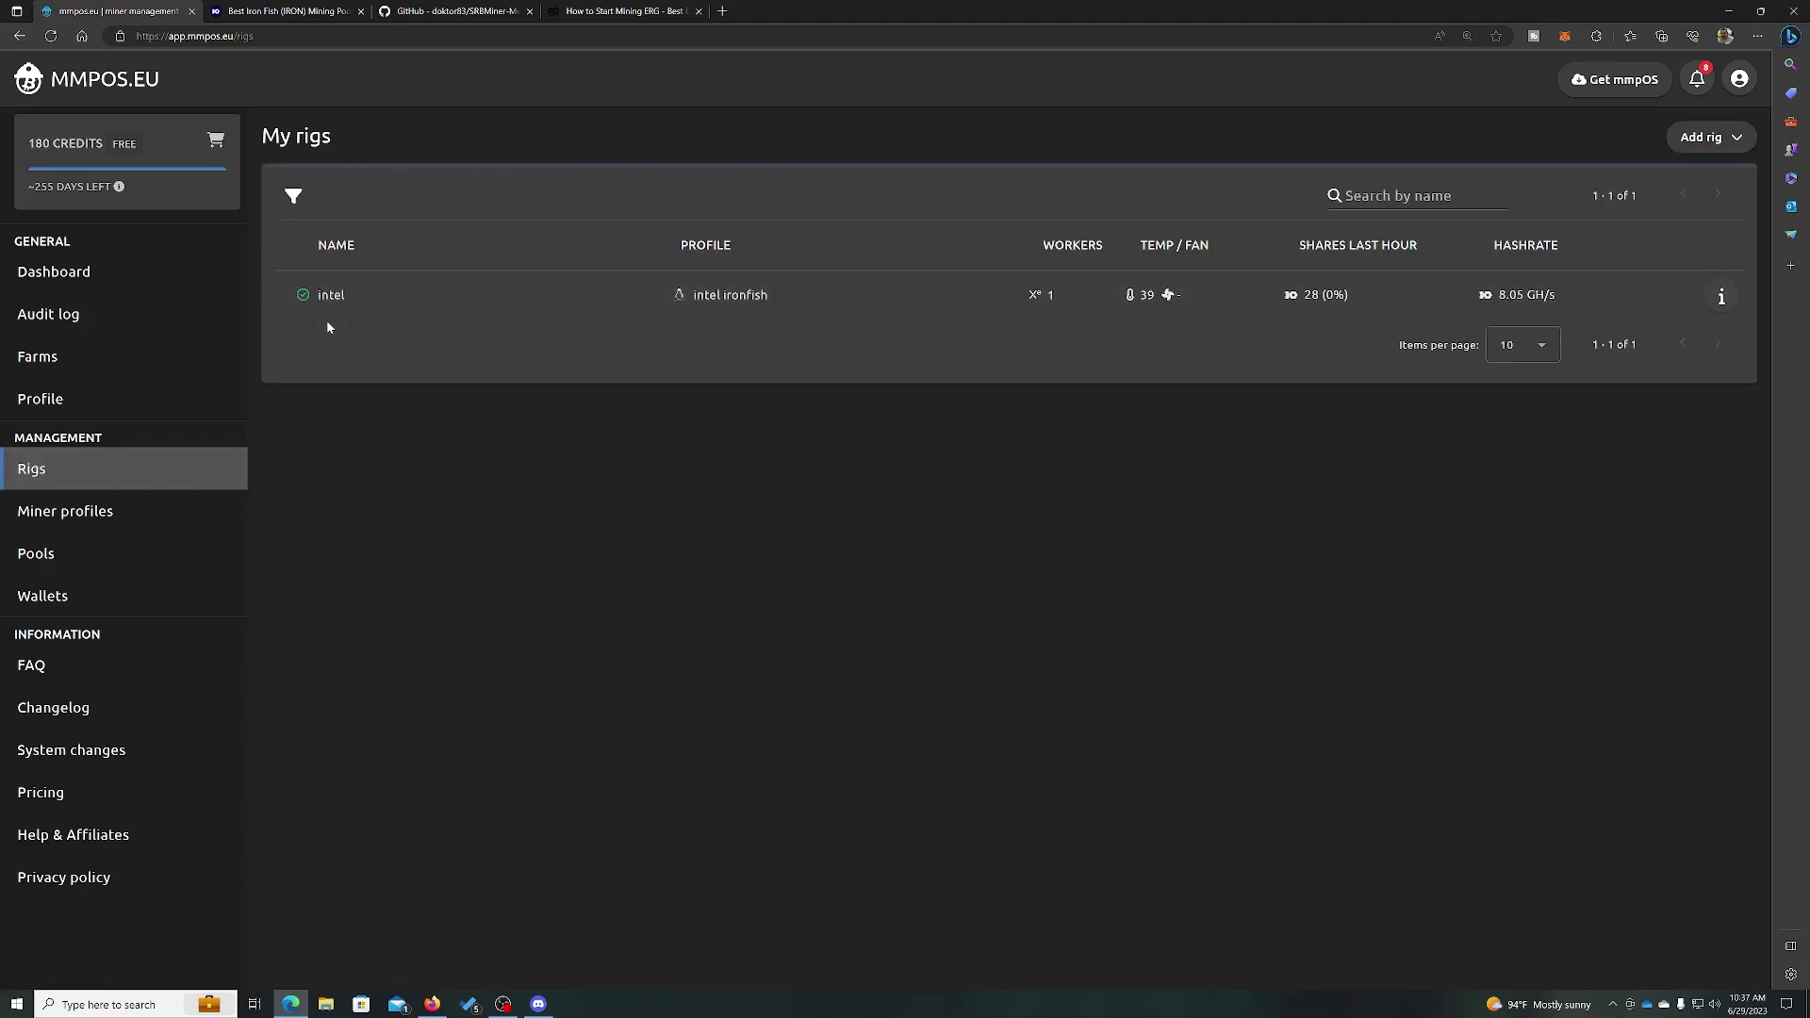
{"action": "left_click", "coordinate": [348, 305]}
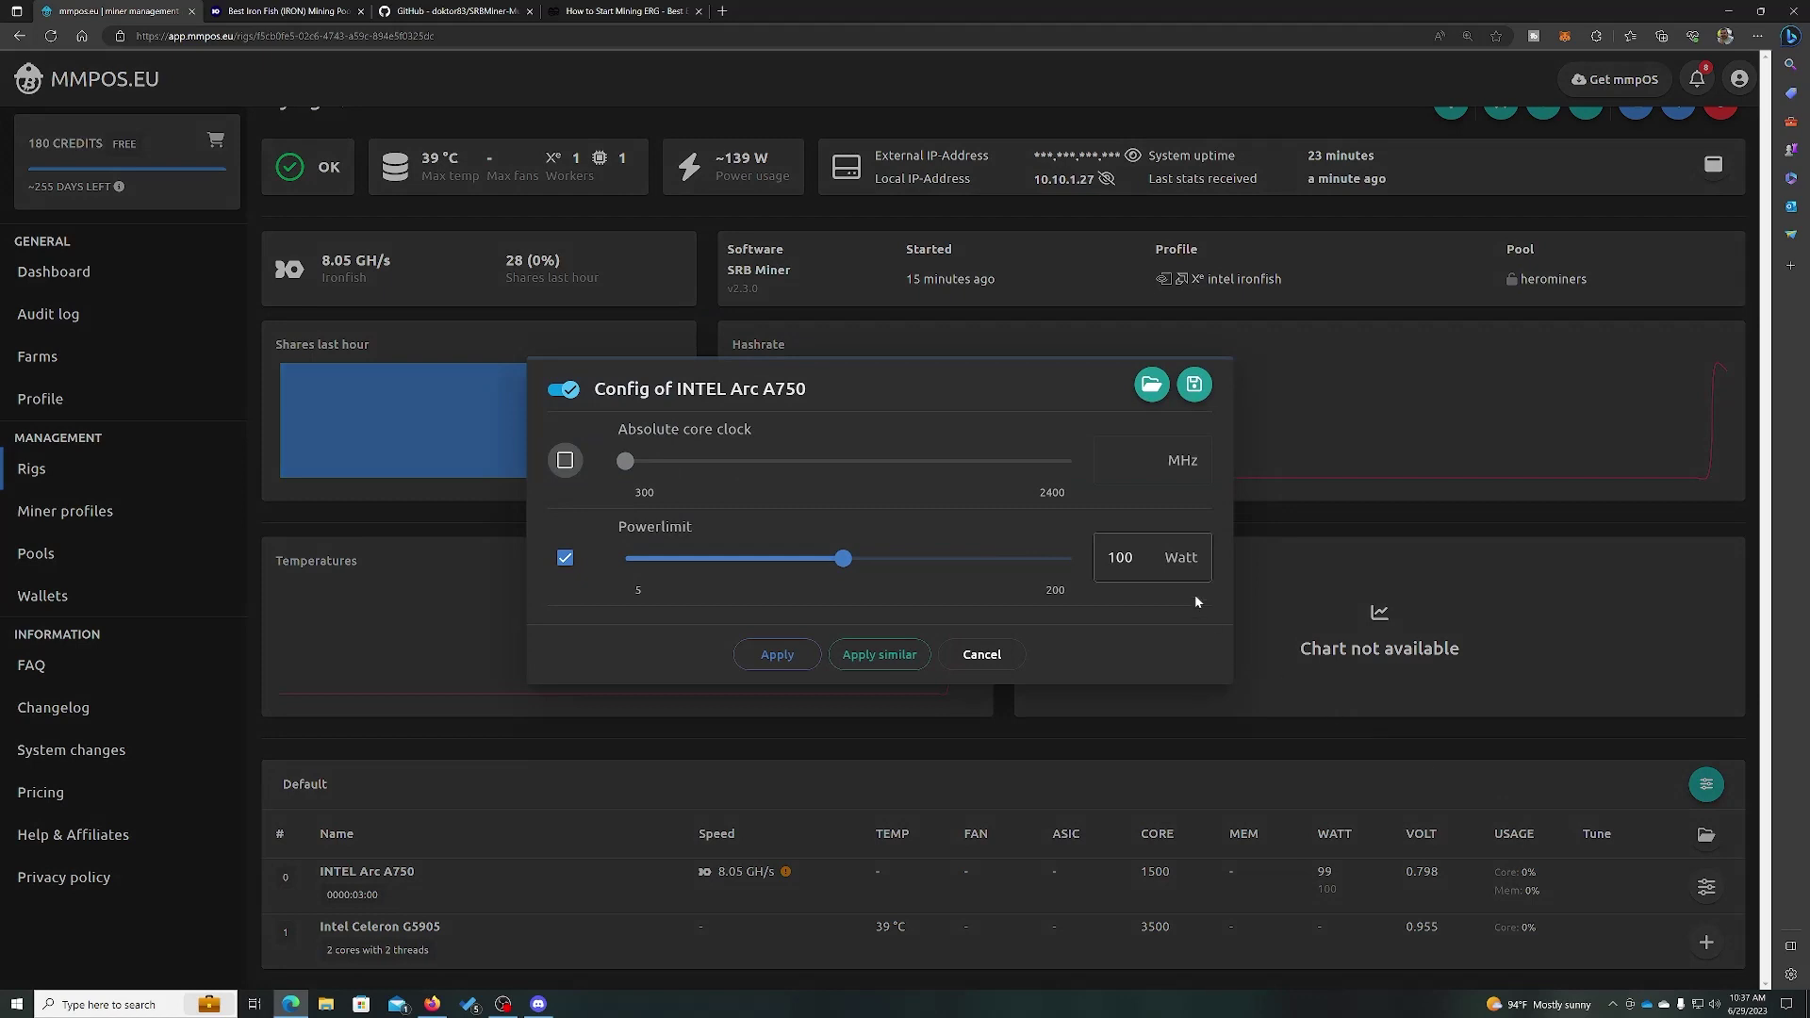
{"action": "left_click", "coordinate": [981, 654]}
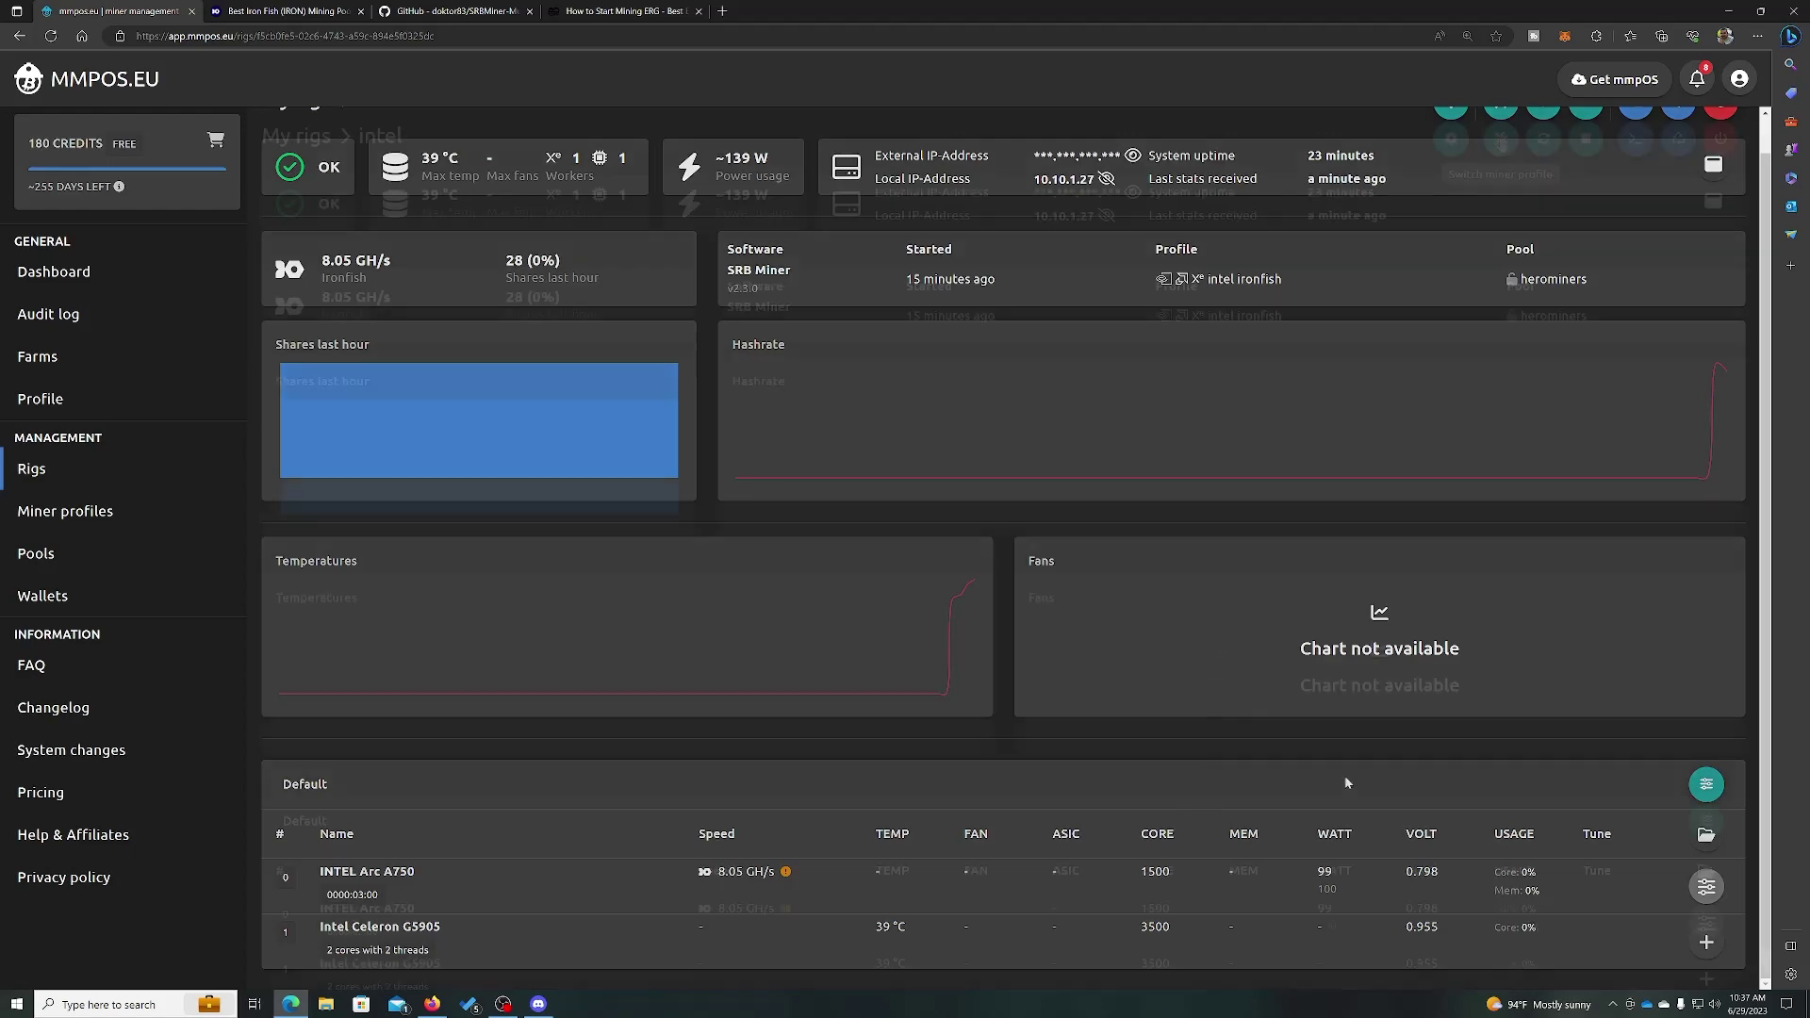
{"action": "scroll", "coordinate": [1348, 603], "scroll_direction": "up", "scroll_amount": 1}
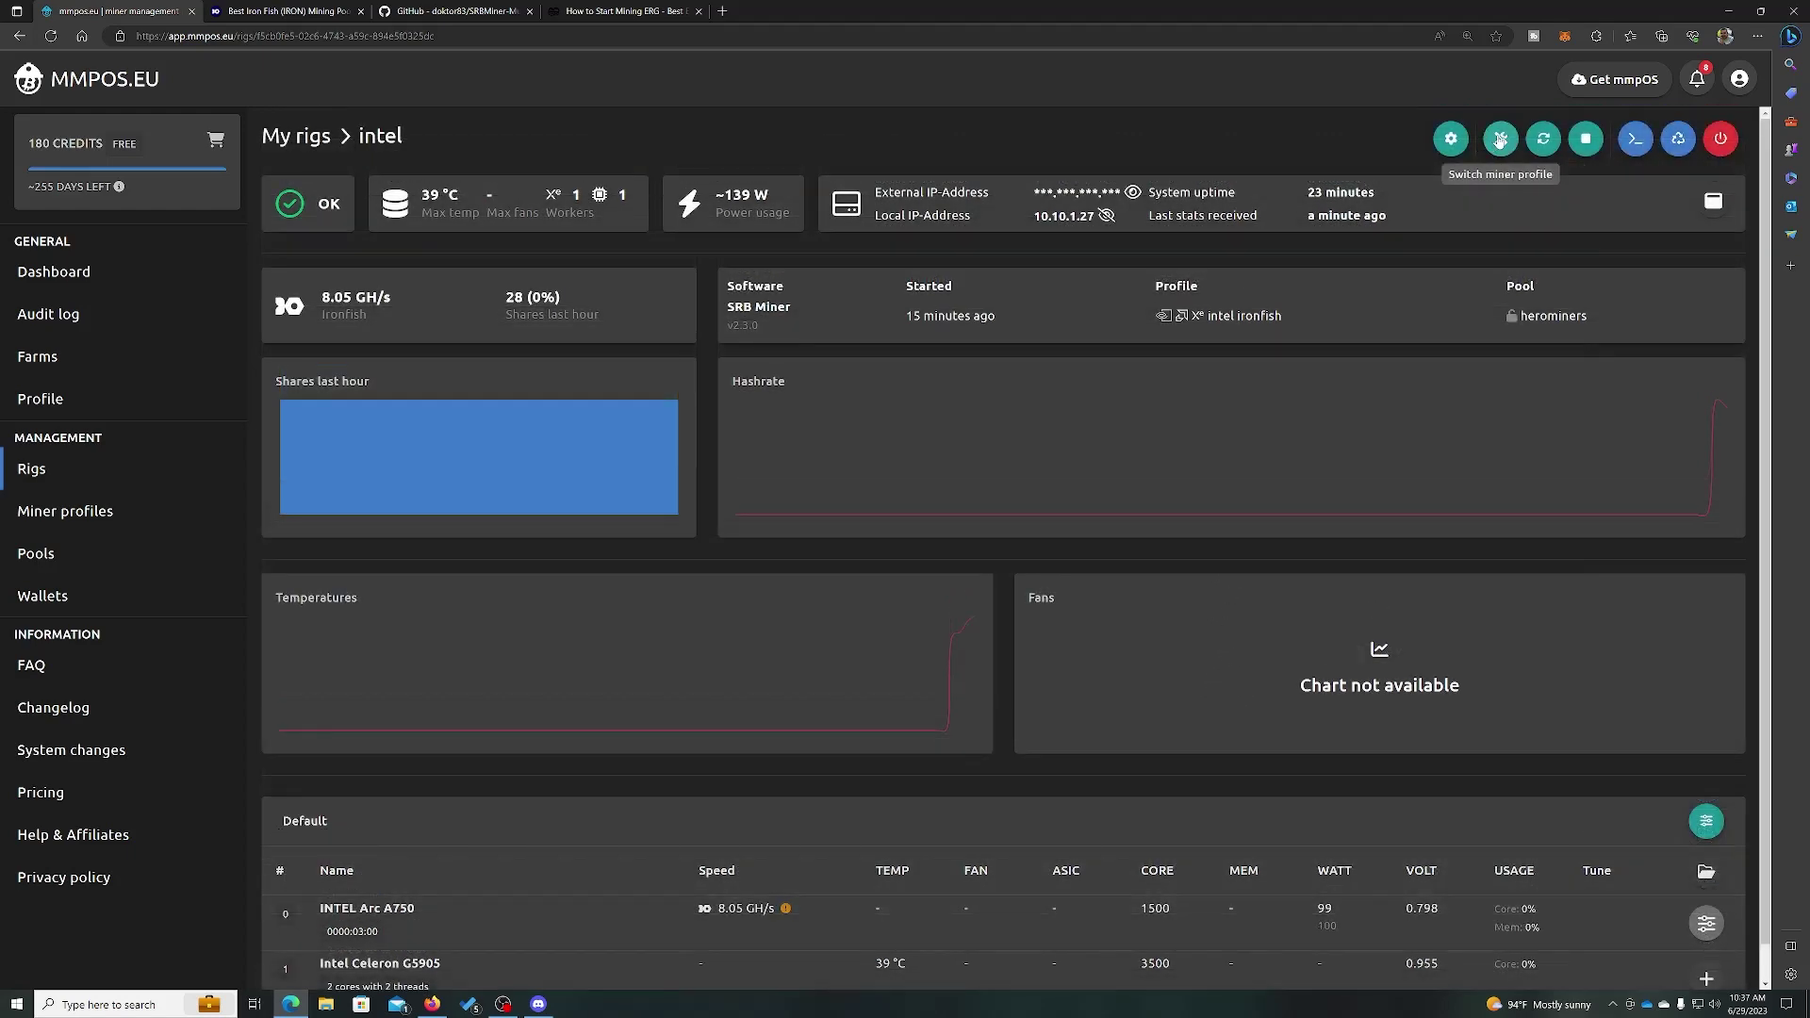
{"action": "left_click", "coordinate": [1499, 141]}
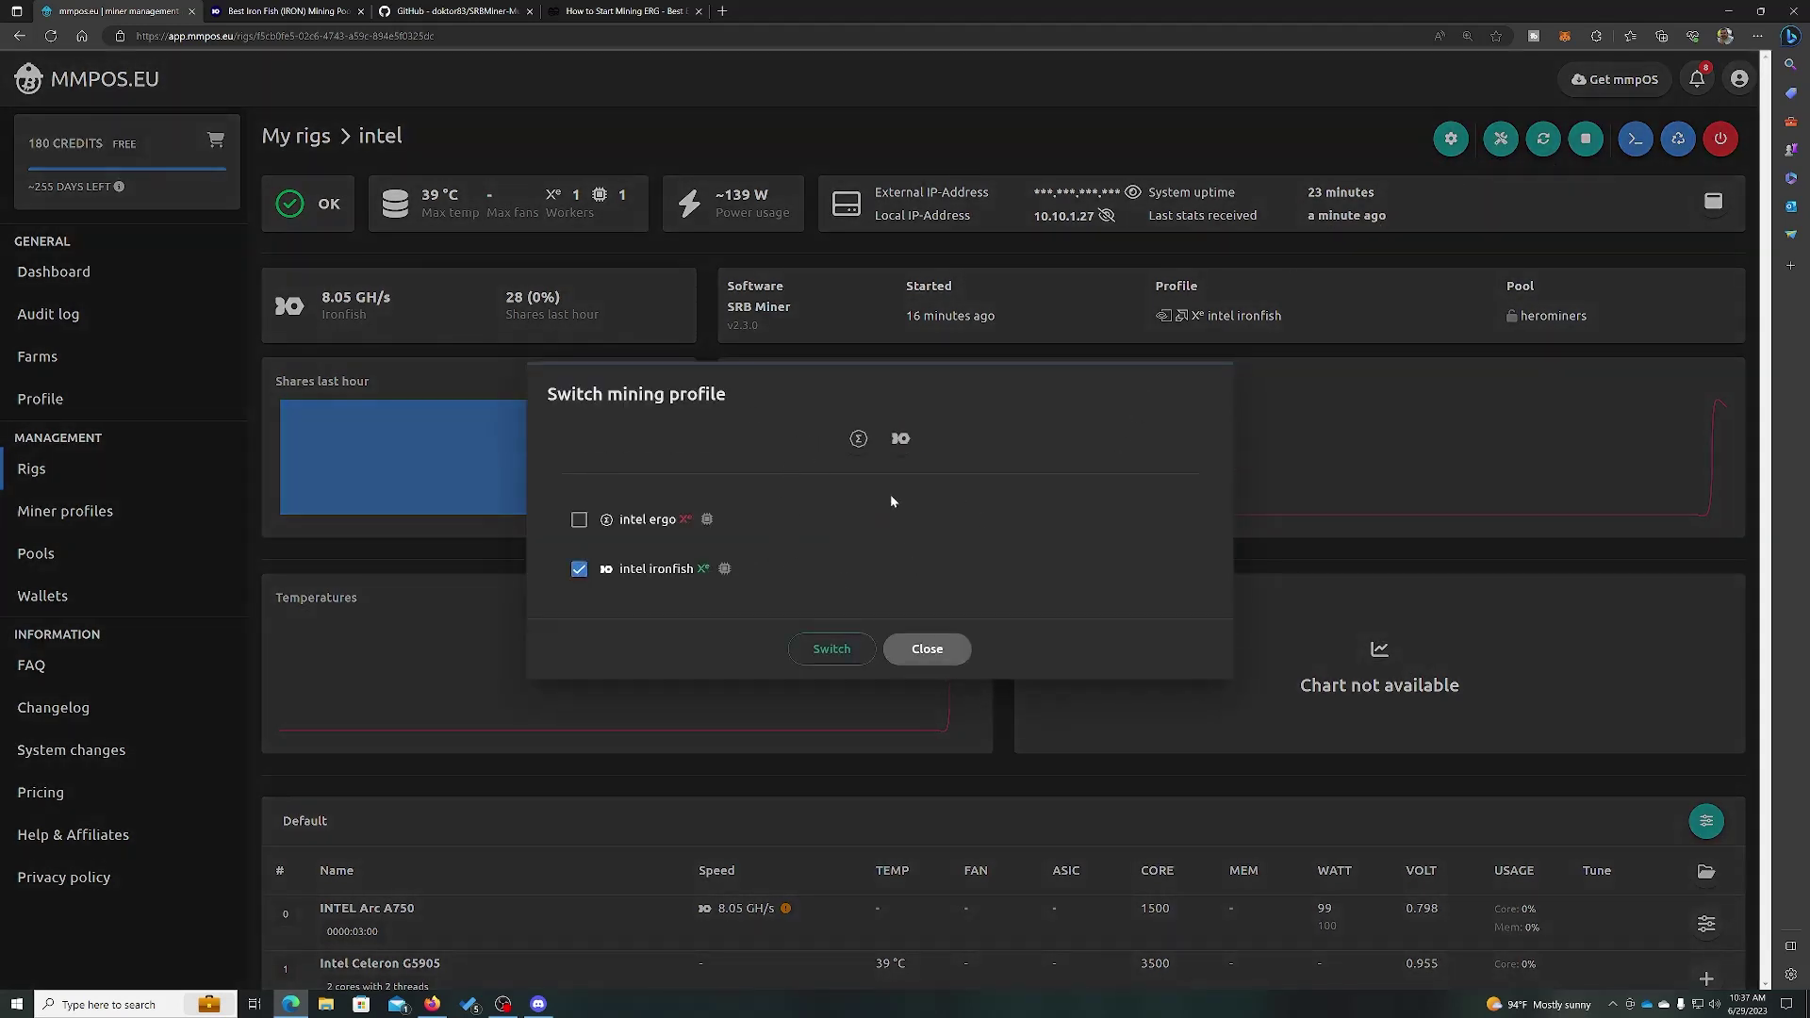
{"action": "left_click", "coordinate": [946, 650]}
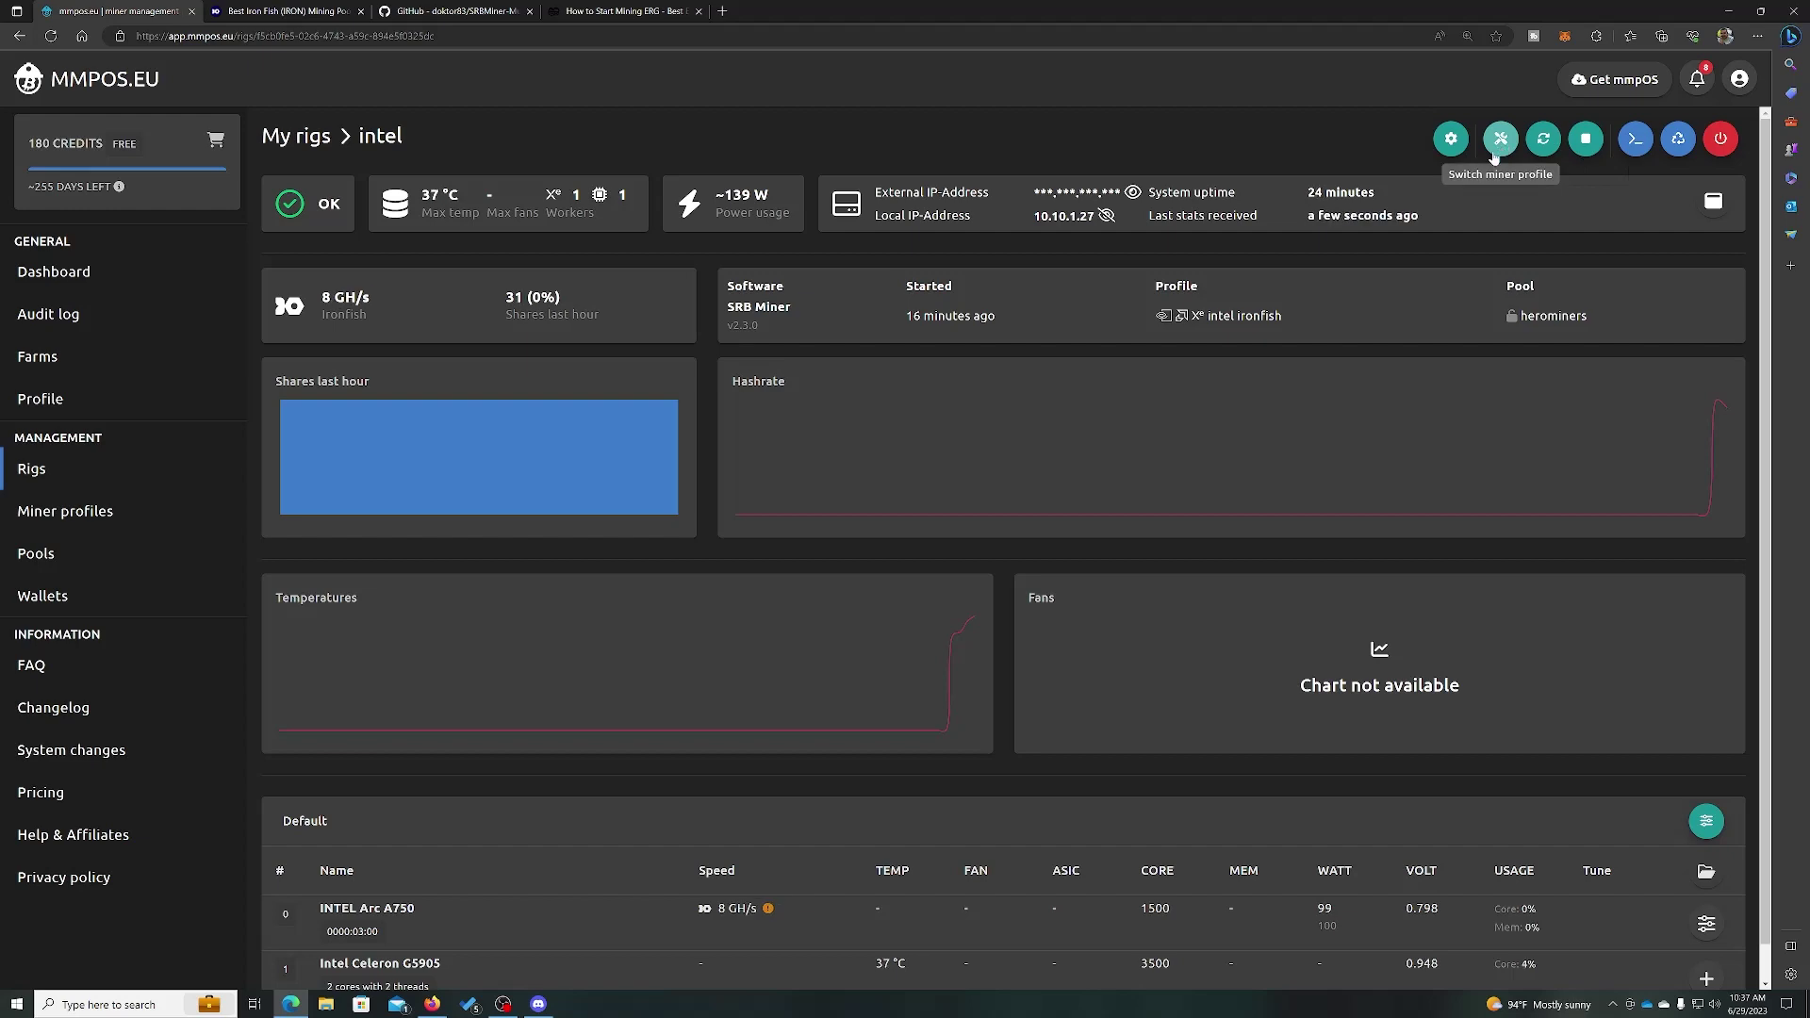
{"action": "left_click", "coordinate": [1448, 142]}
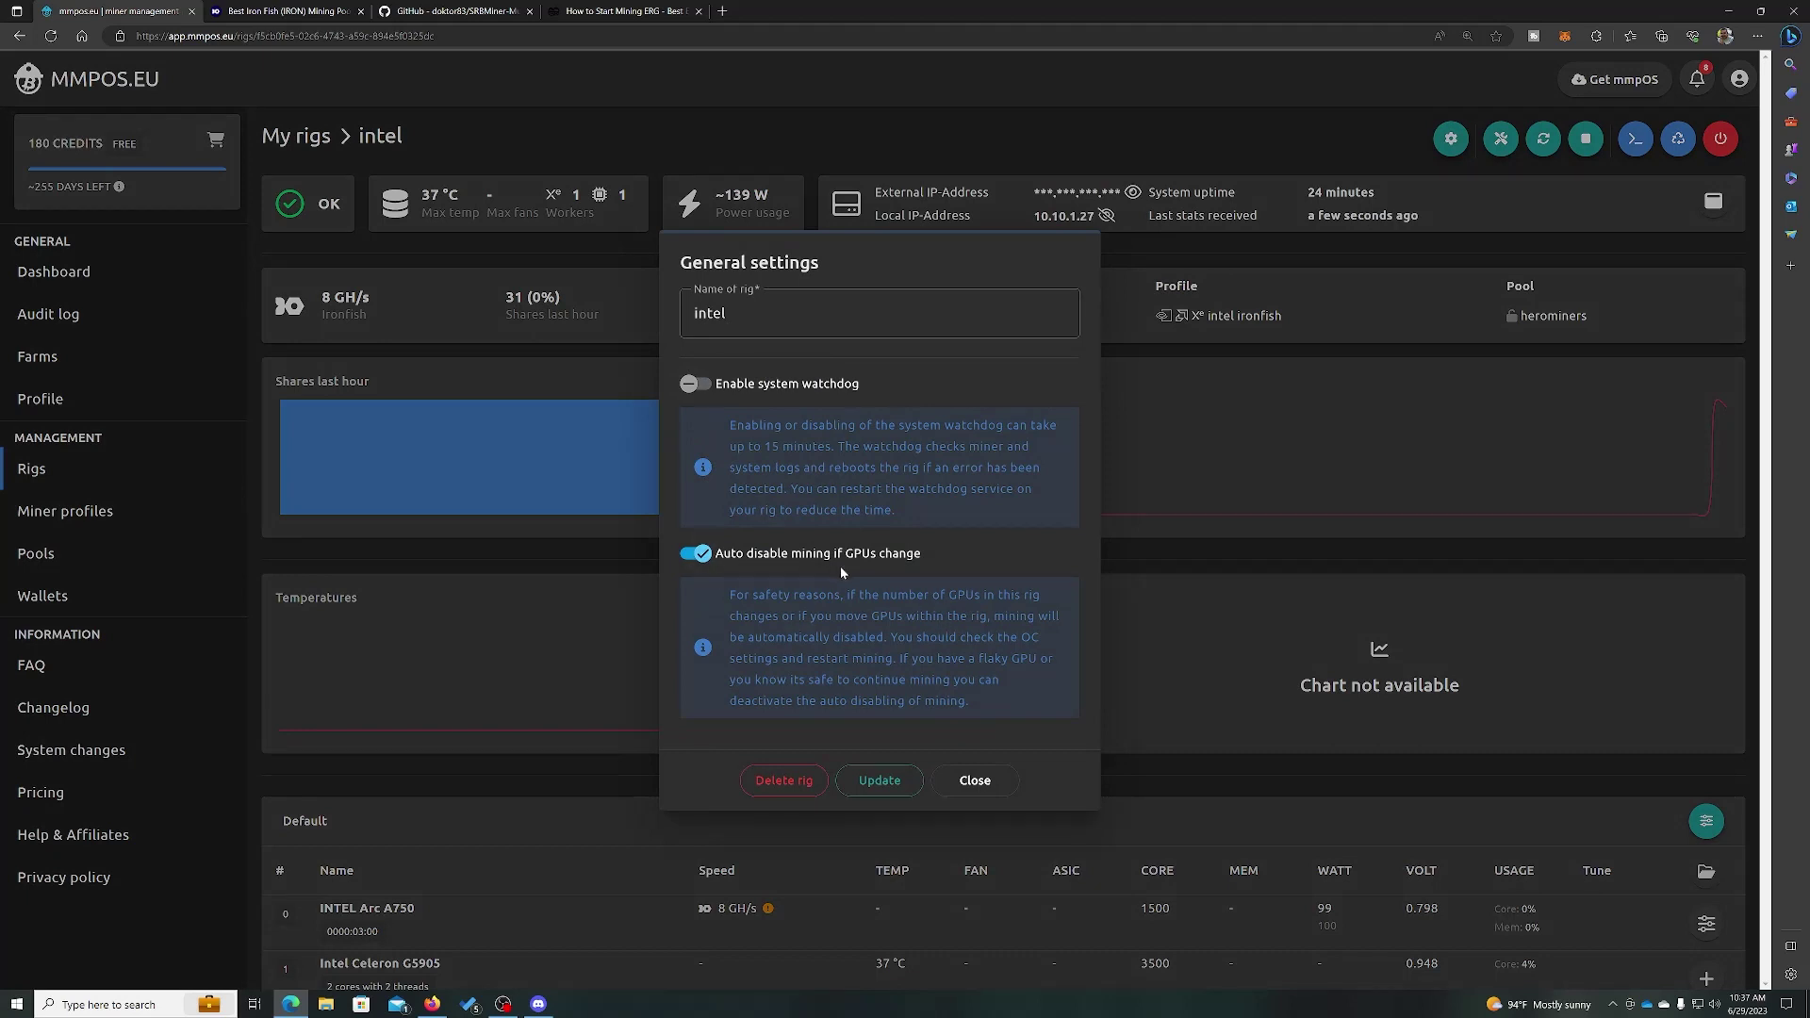
{"action": "left_click", "coordinate": [977, 792]}
{"action": "scroll", "coordinate": [1029, 762], "scroll_direction": "down", "scroll_amount": 1}
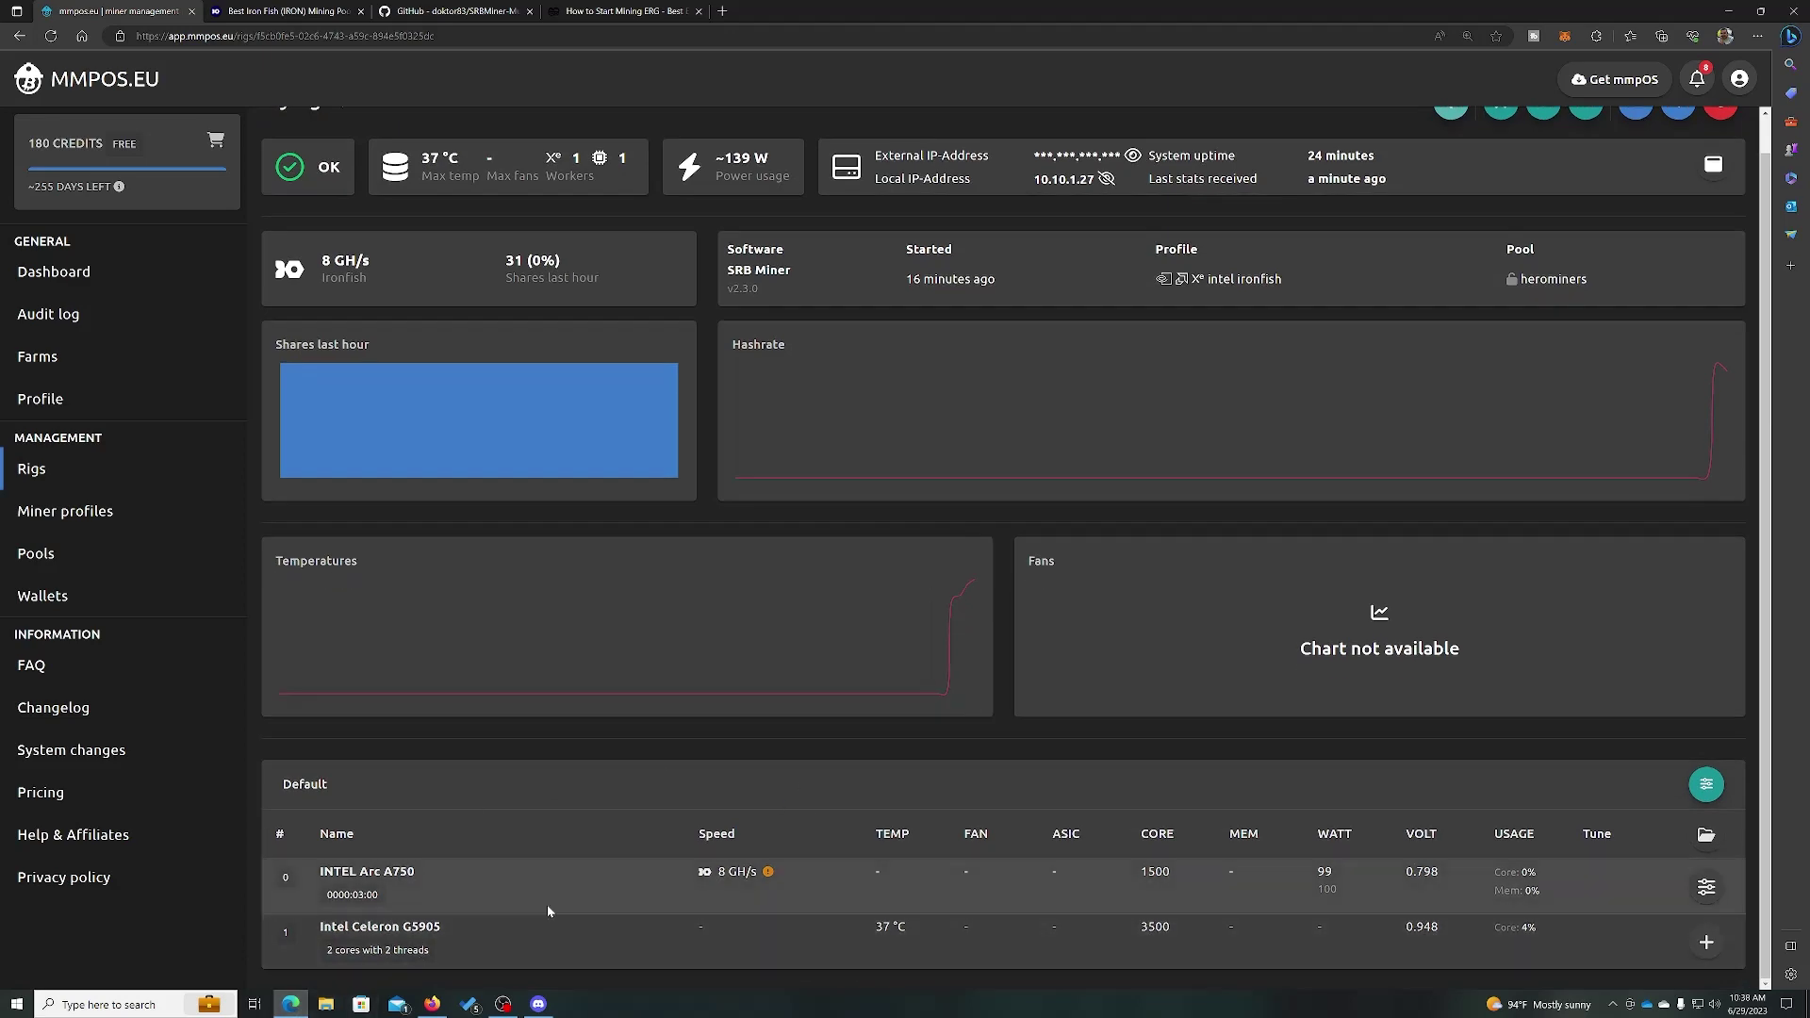
{"action": "scroll", "coordinate": [537, 440], "scroll_direction": "up", "scroll_amount": 1}
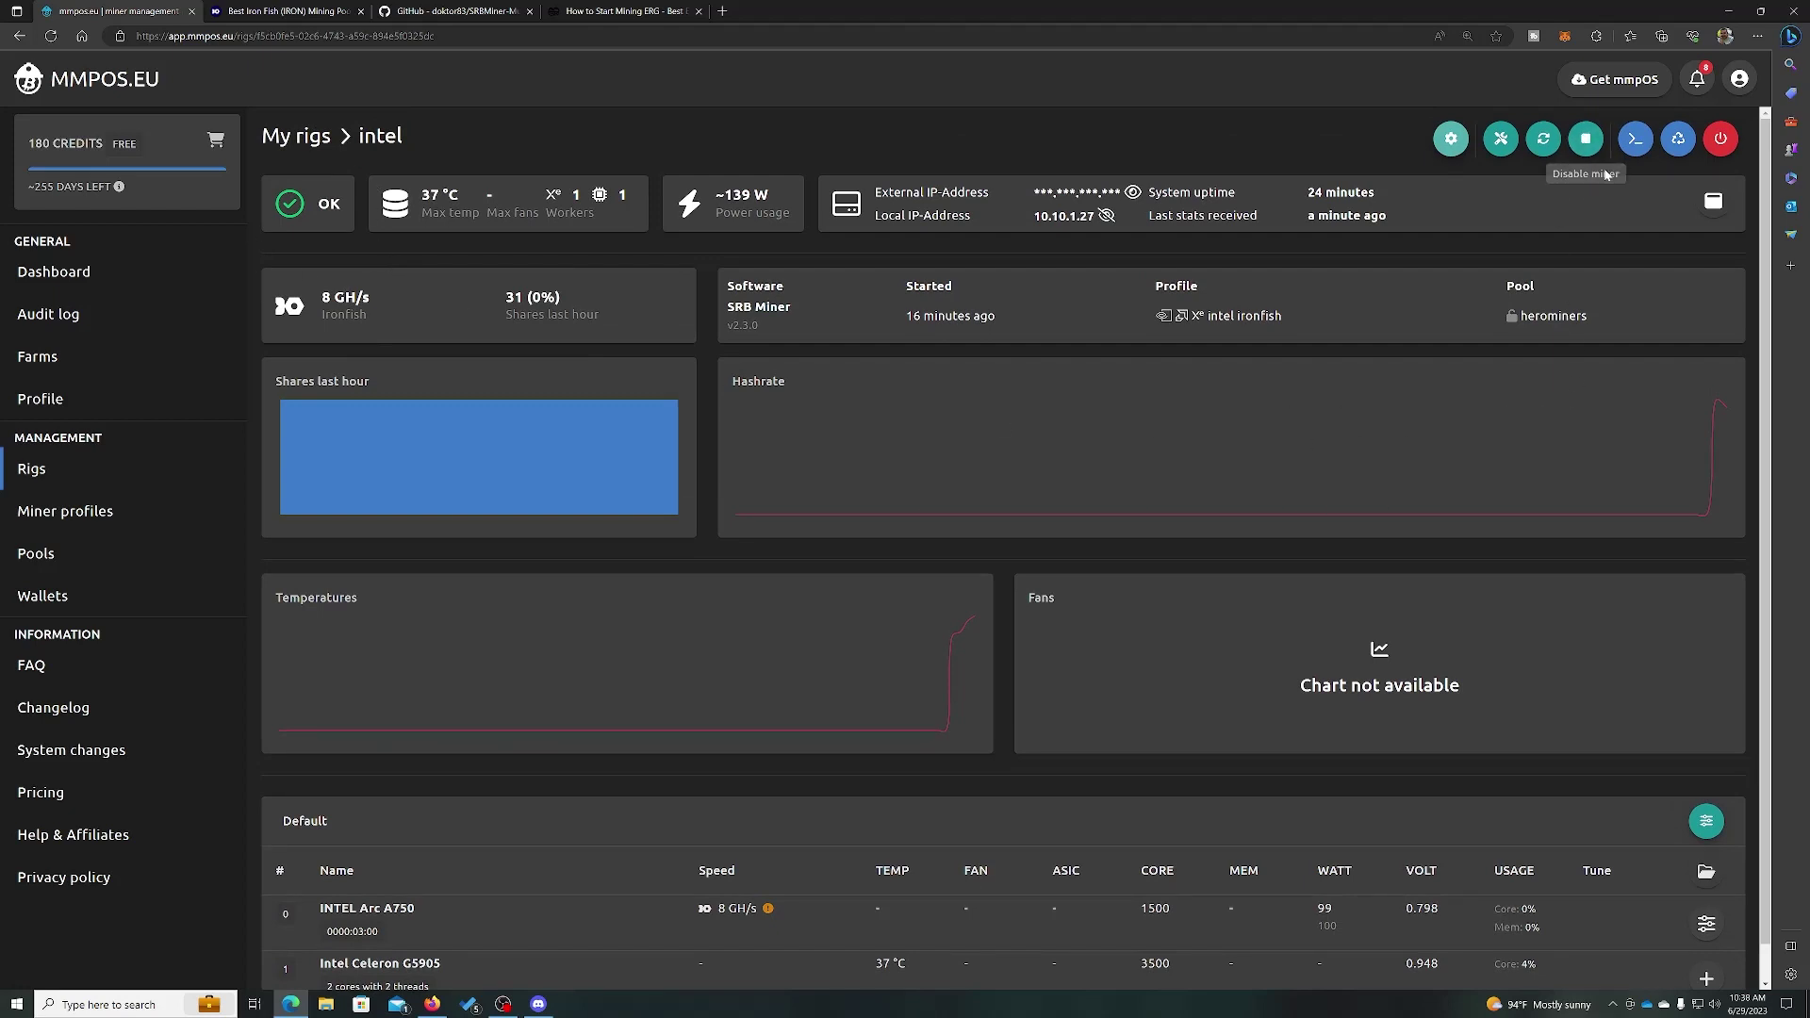
{"action": "scroll", "coordinate": [1416, 574], "scroll_direction": "down", "scroll_amount": 1}
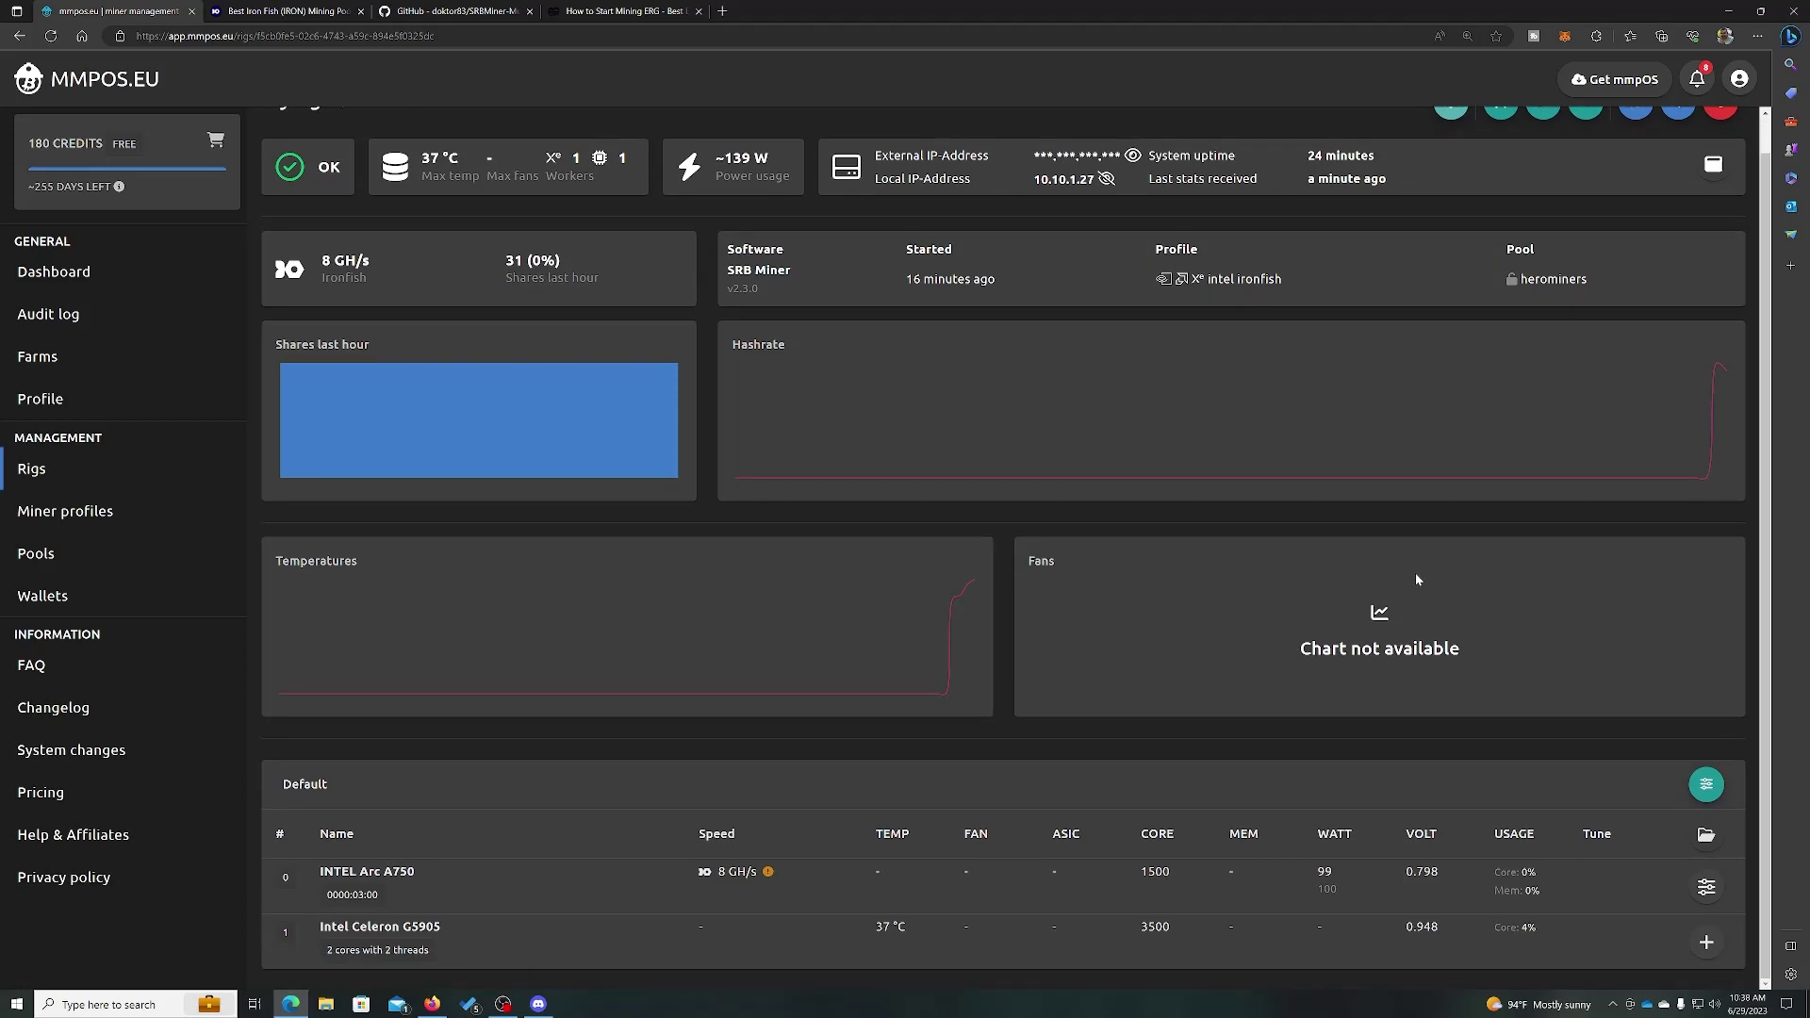
{"action": "scroll", "coordinate": [1416, 573], "scroll_direction": "up", "scroll_amount": 1}
{"action": "mouse_move", "coordinate": [1437, 507]}
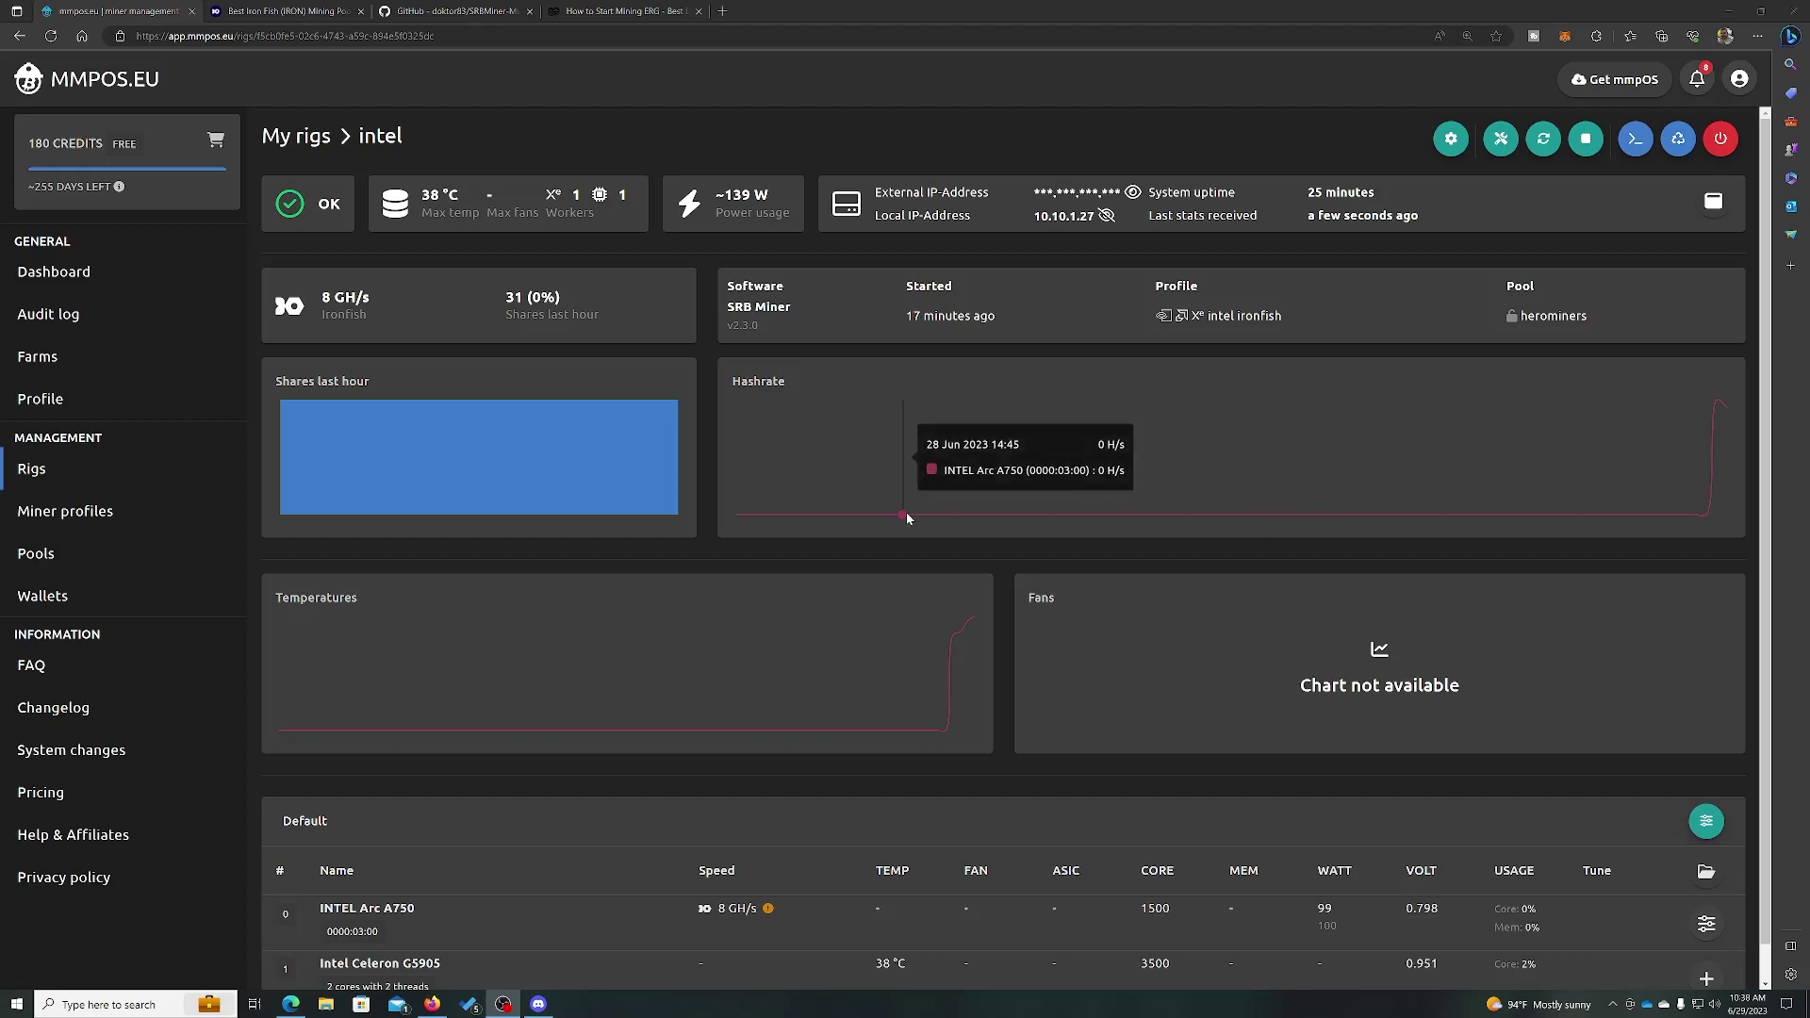
{"action": "mouse_move", "coordinate": [554, 451]}
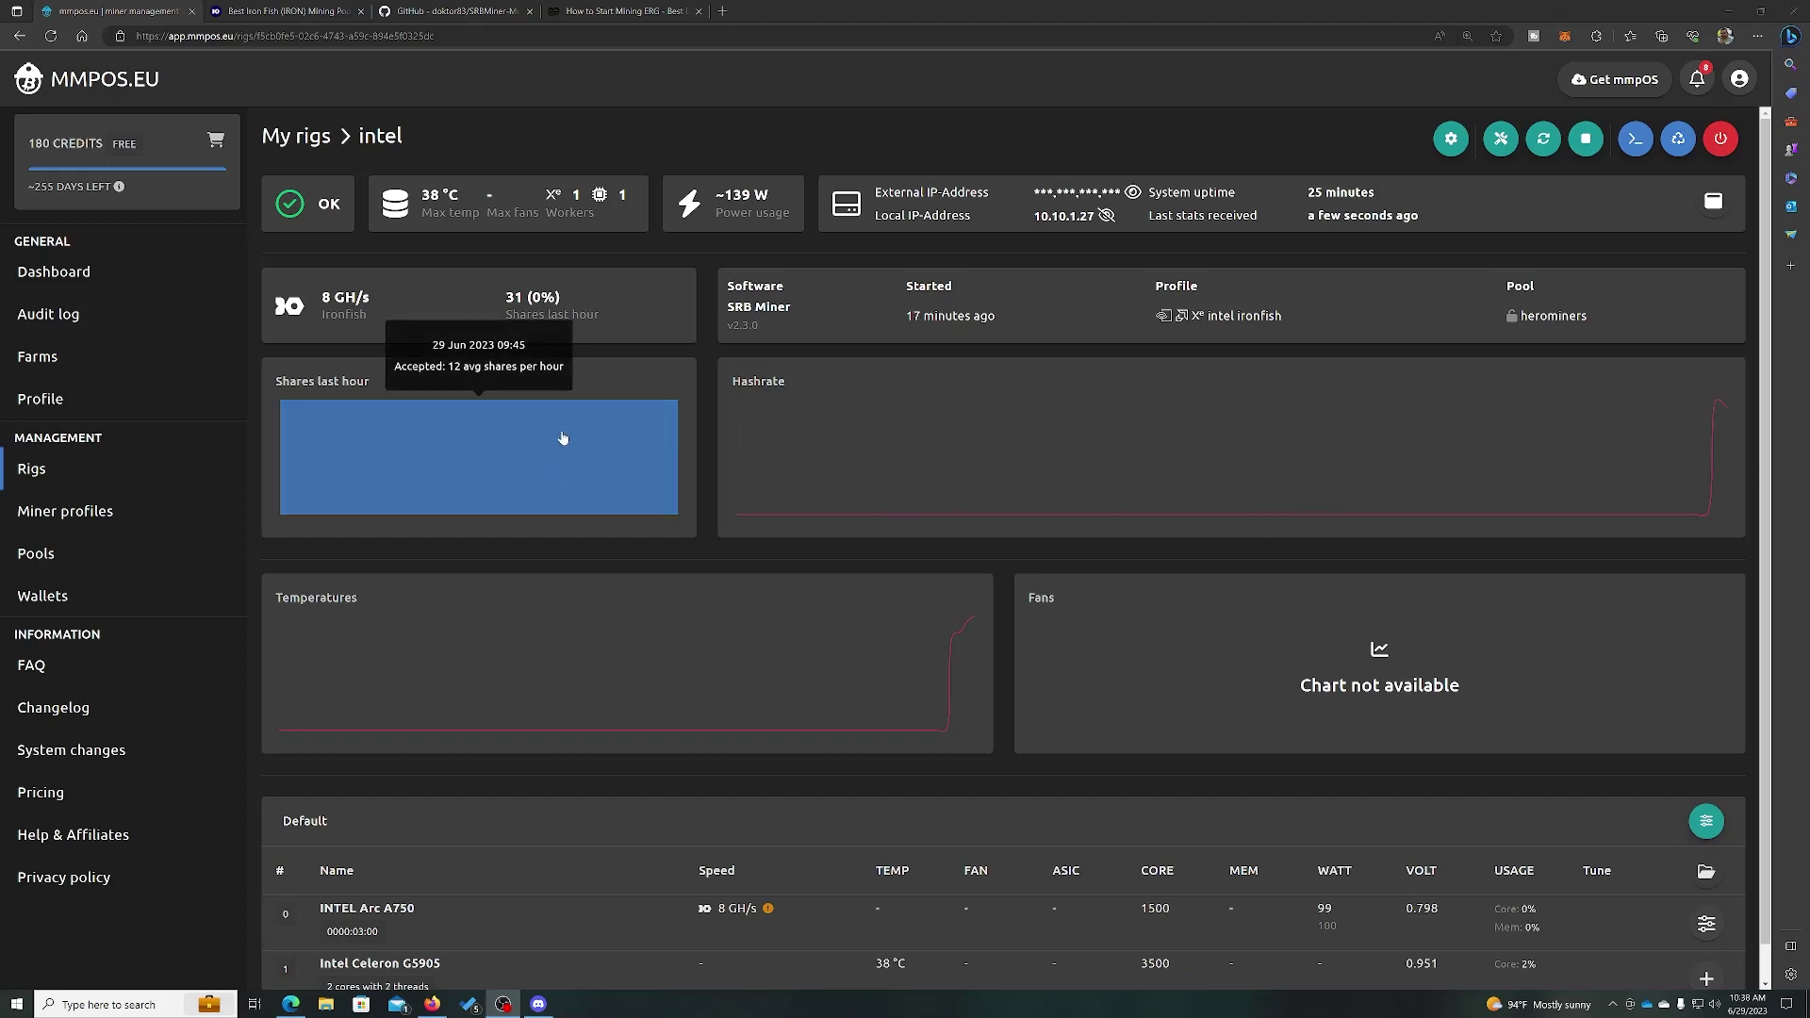
{"action": "scroll", "coordinate": [1029, 356], "scroll_direction": "down", "scroll_amount": 1}
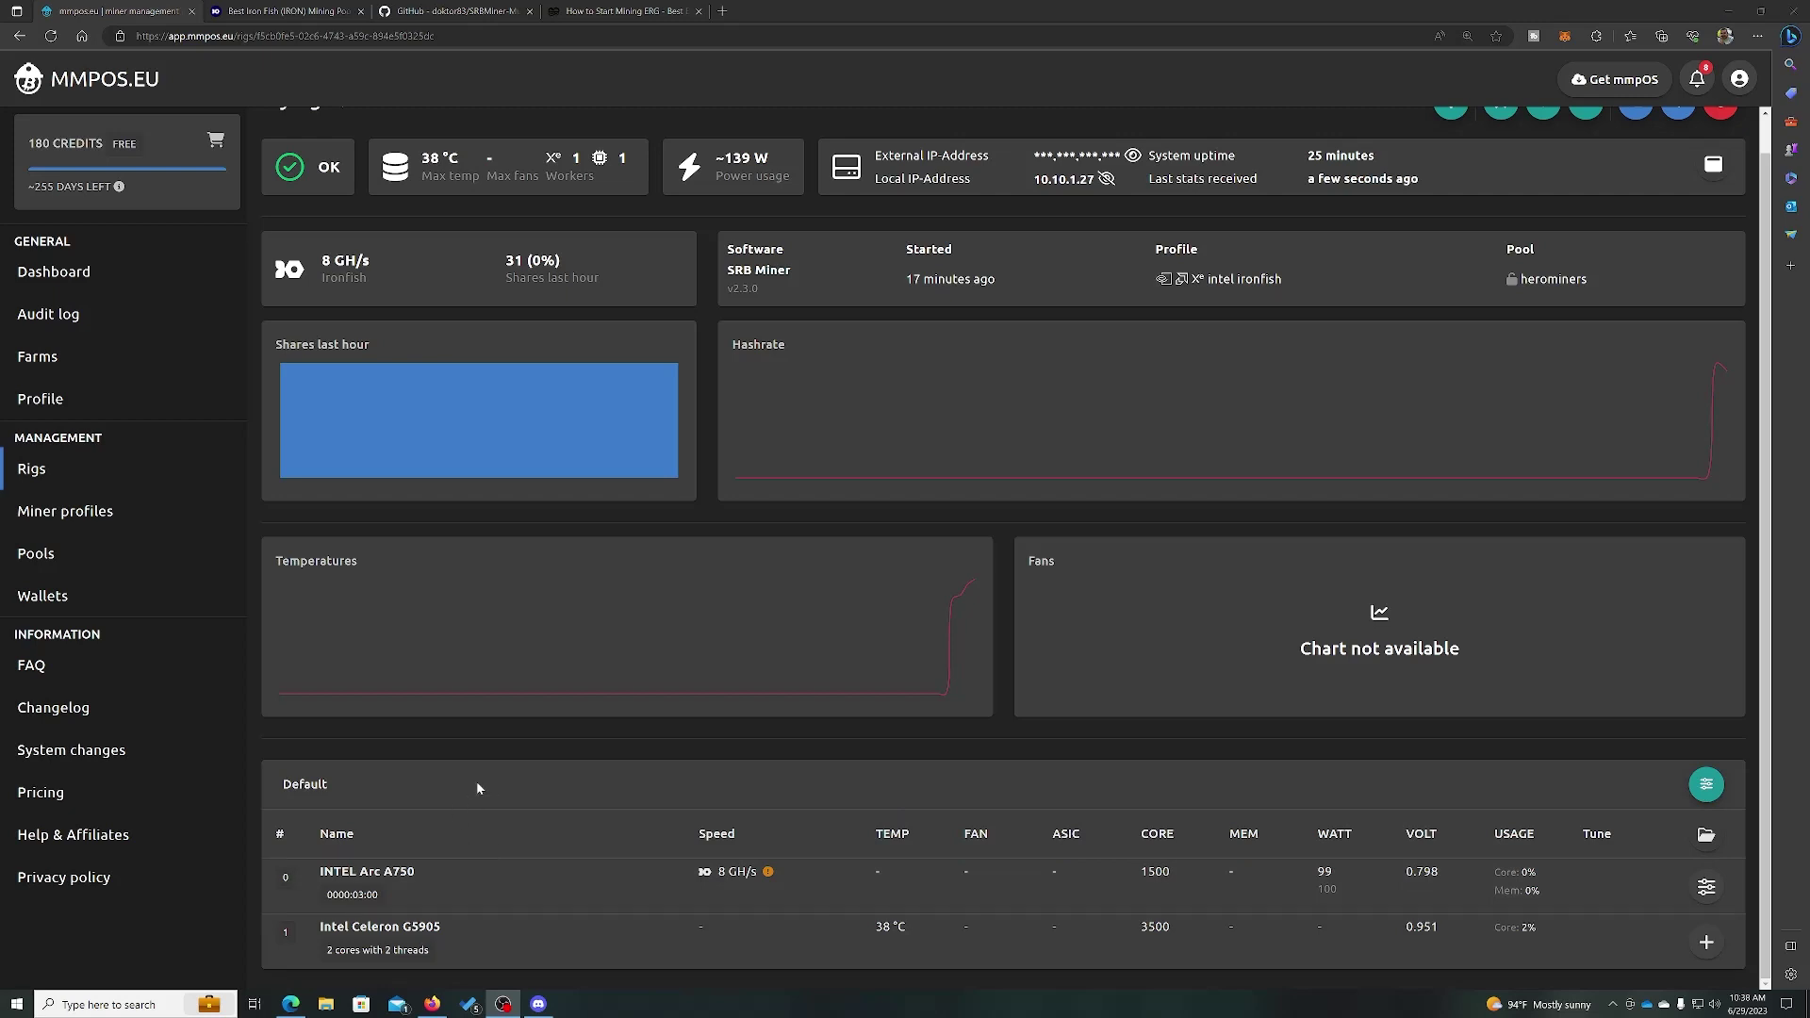
- Browse the Pools, Wallets, Miner profiles and Dashboard pages
{"action": "left_click", "coordinate": [102, 558]}
{"action": "left_click", "coordinate": [94, 595]}
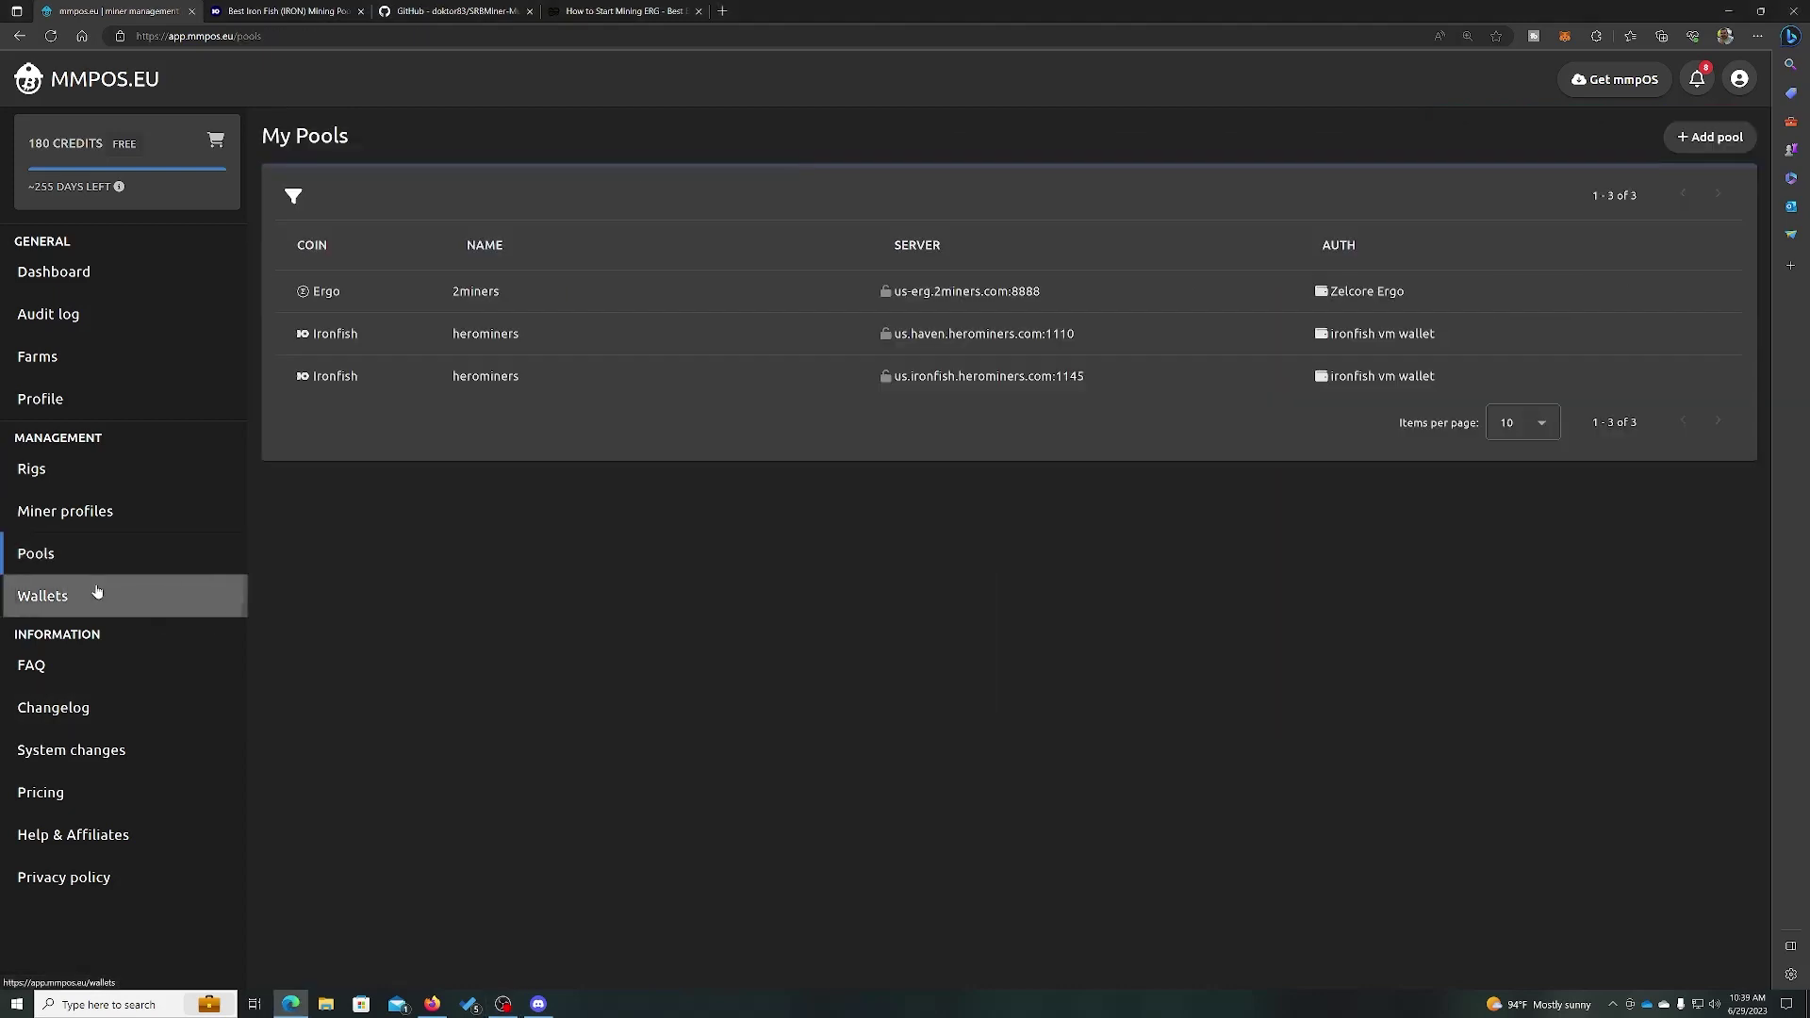
{"action": "left_click", "coordinate": [87, 516]}
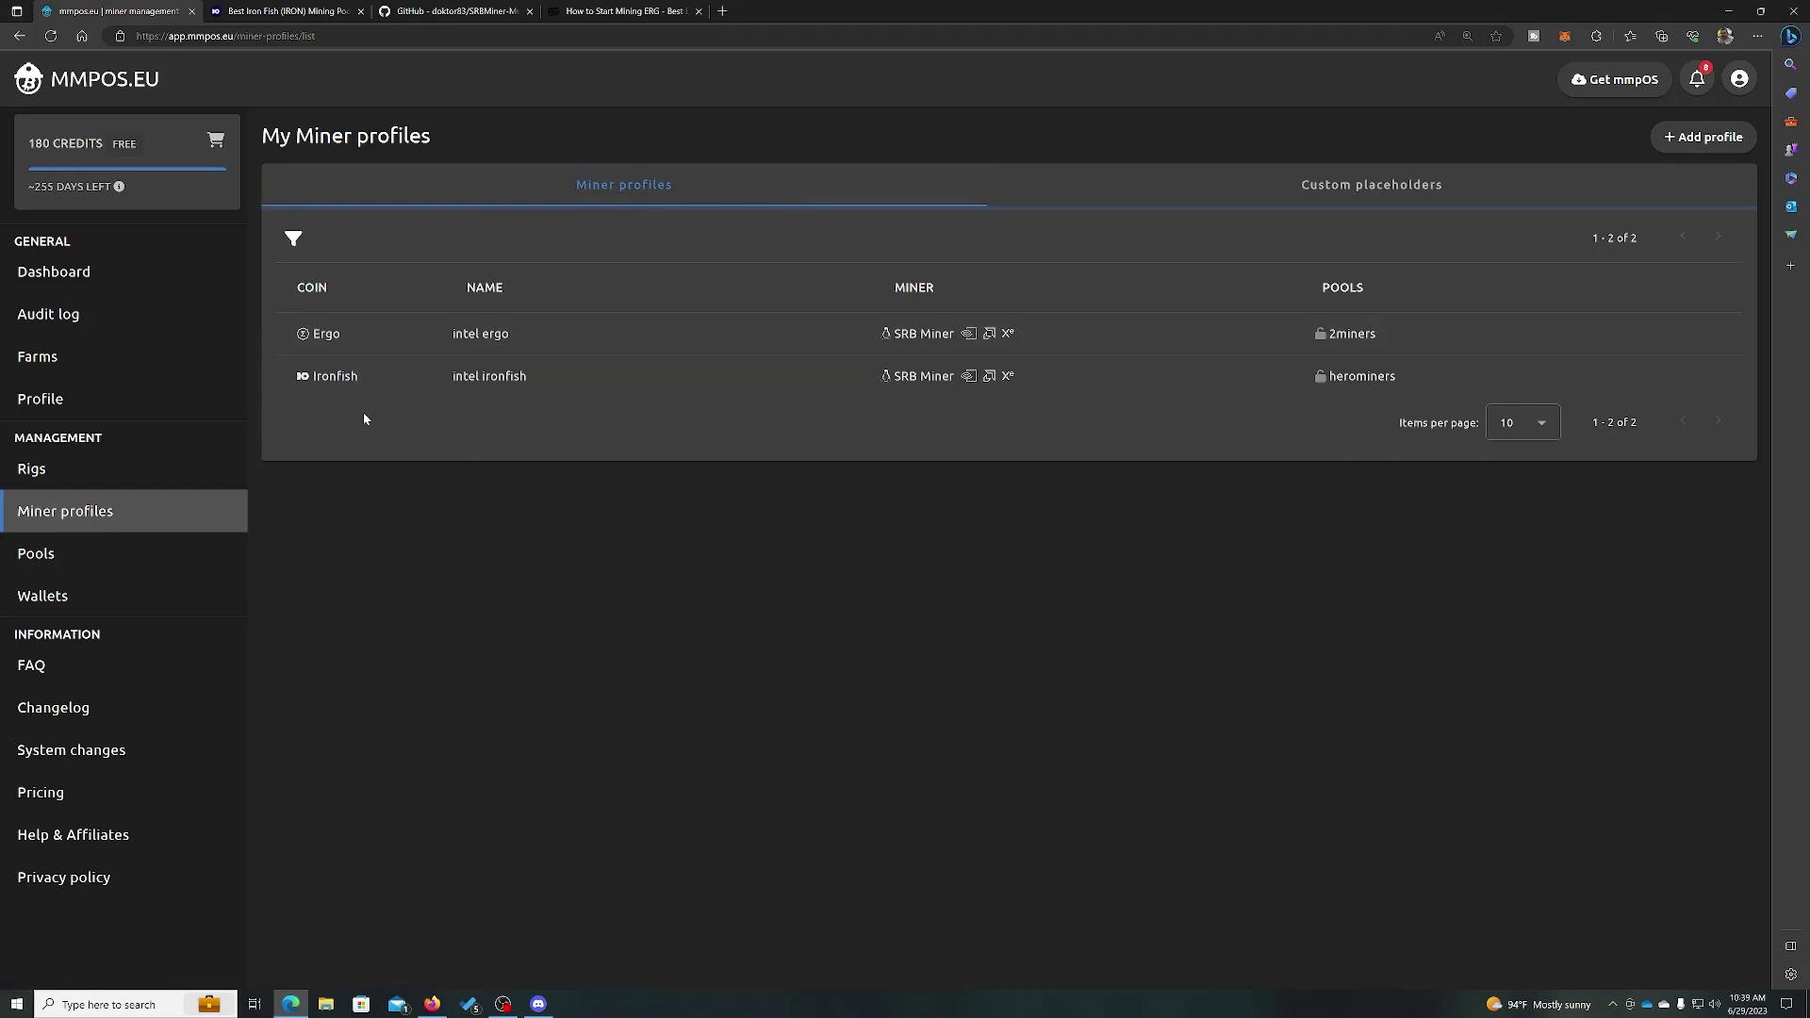
{"action": "left_click", "coordinate": [129, 326]}
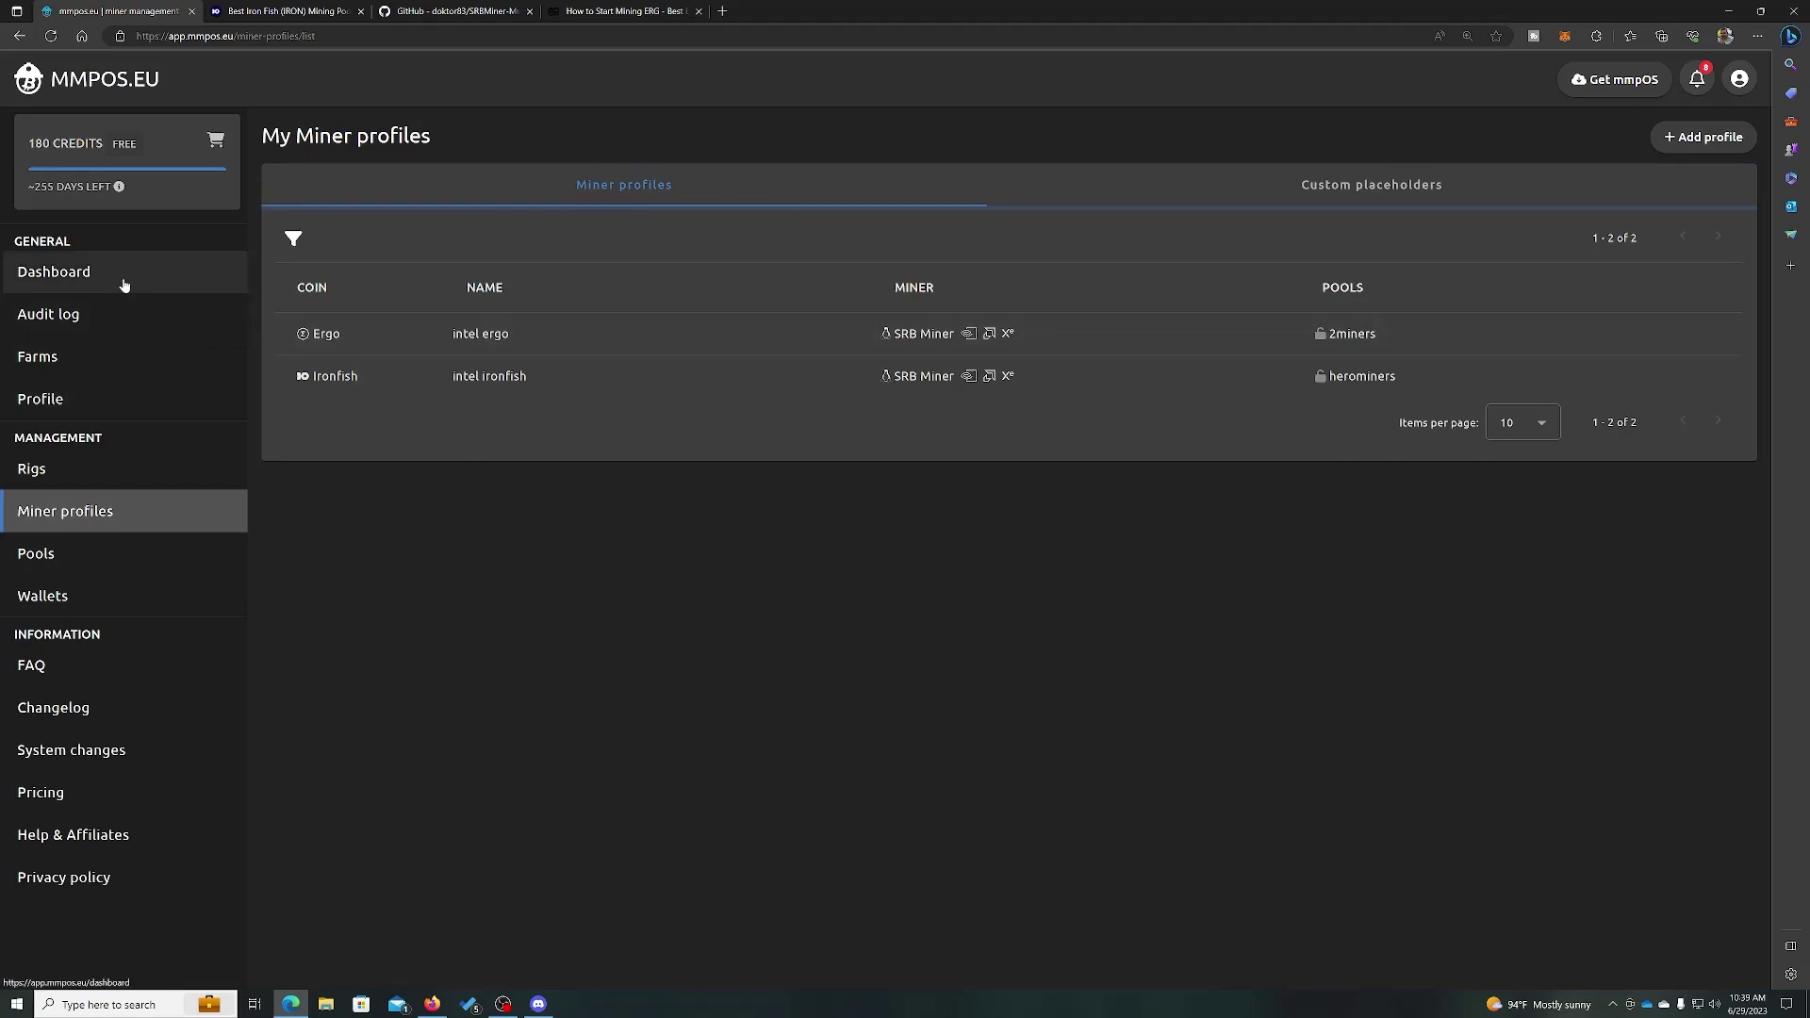
- Review the audit log of recent changes, then open Help & Affiliates
{"action": "left_click", "coordinate": [122, 283]}
{"action": "left_click", "coordinate": [121, 304]}
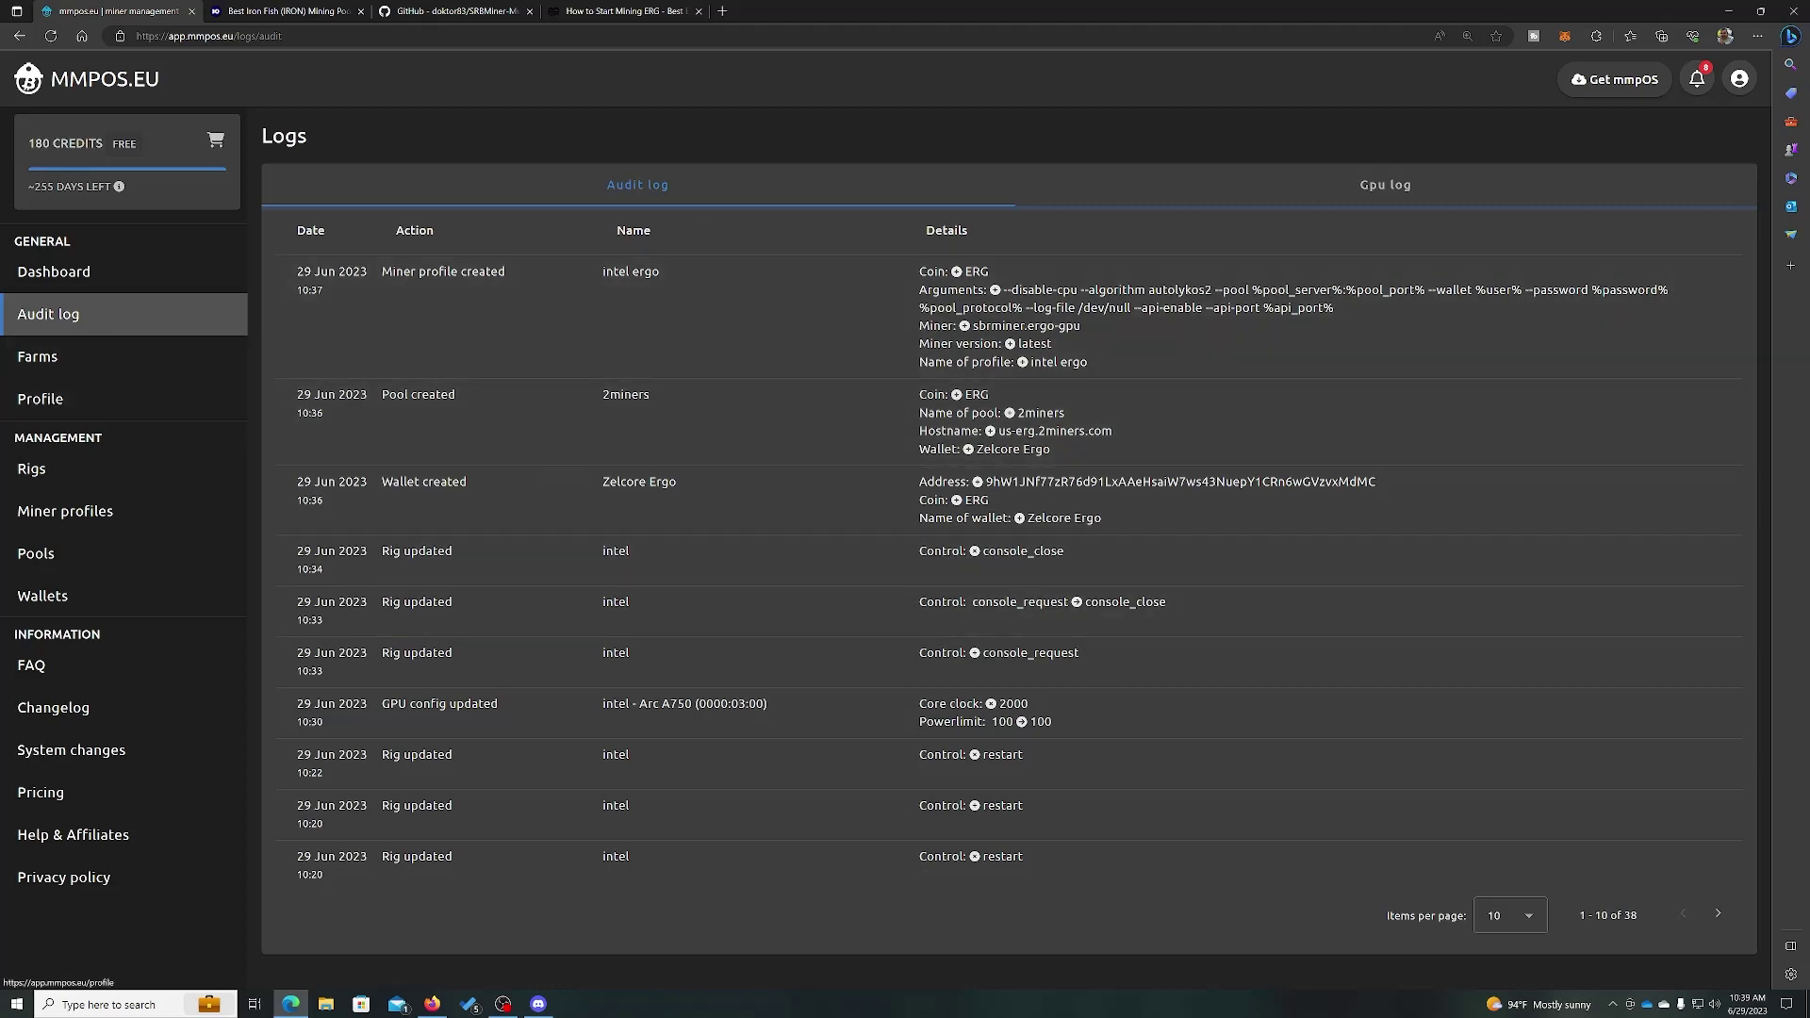
{"action": "left_click", "coordinate": [94, 834]}
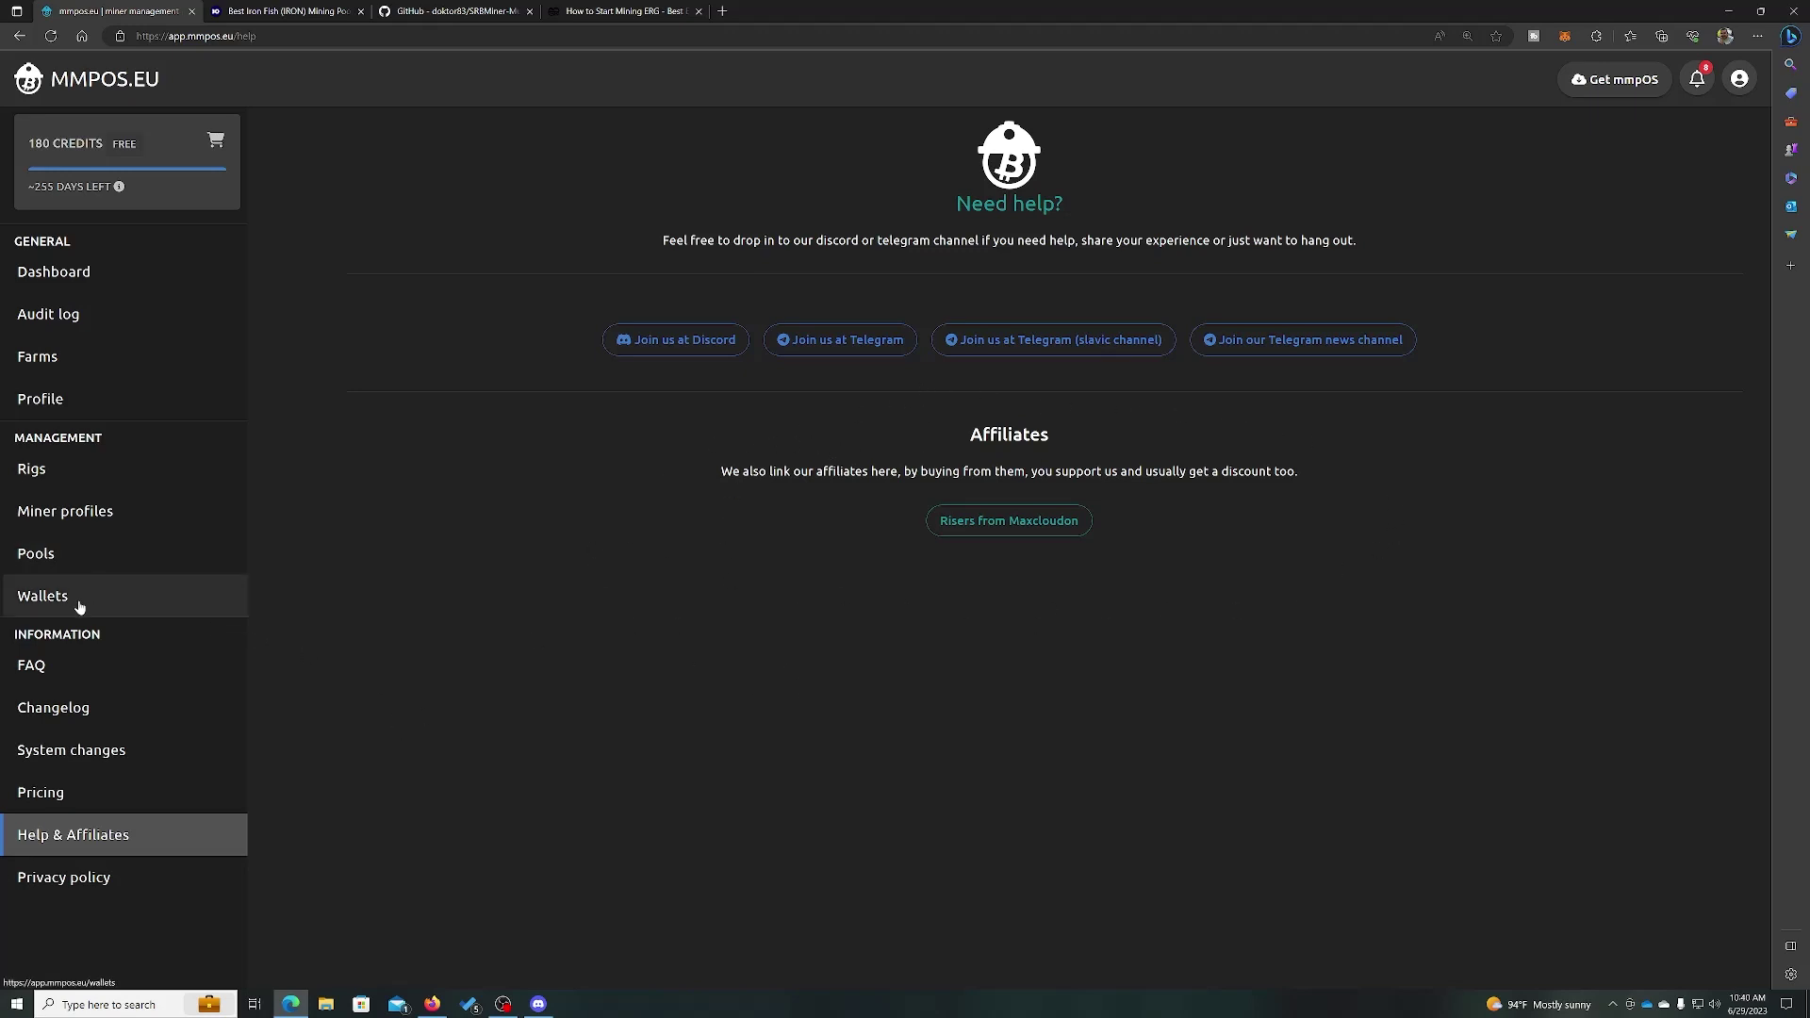
- Move between Dashboard and Rigs, then open the intel rig showing 8.03 GH/s on Ironfish
{"action": "left_click", "coordinate": [79, 278]}
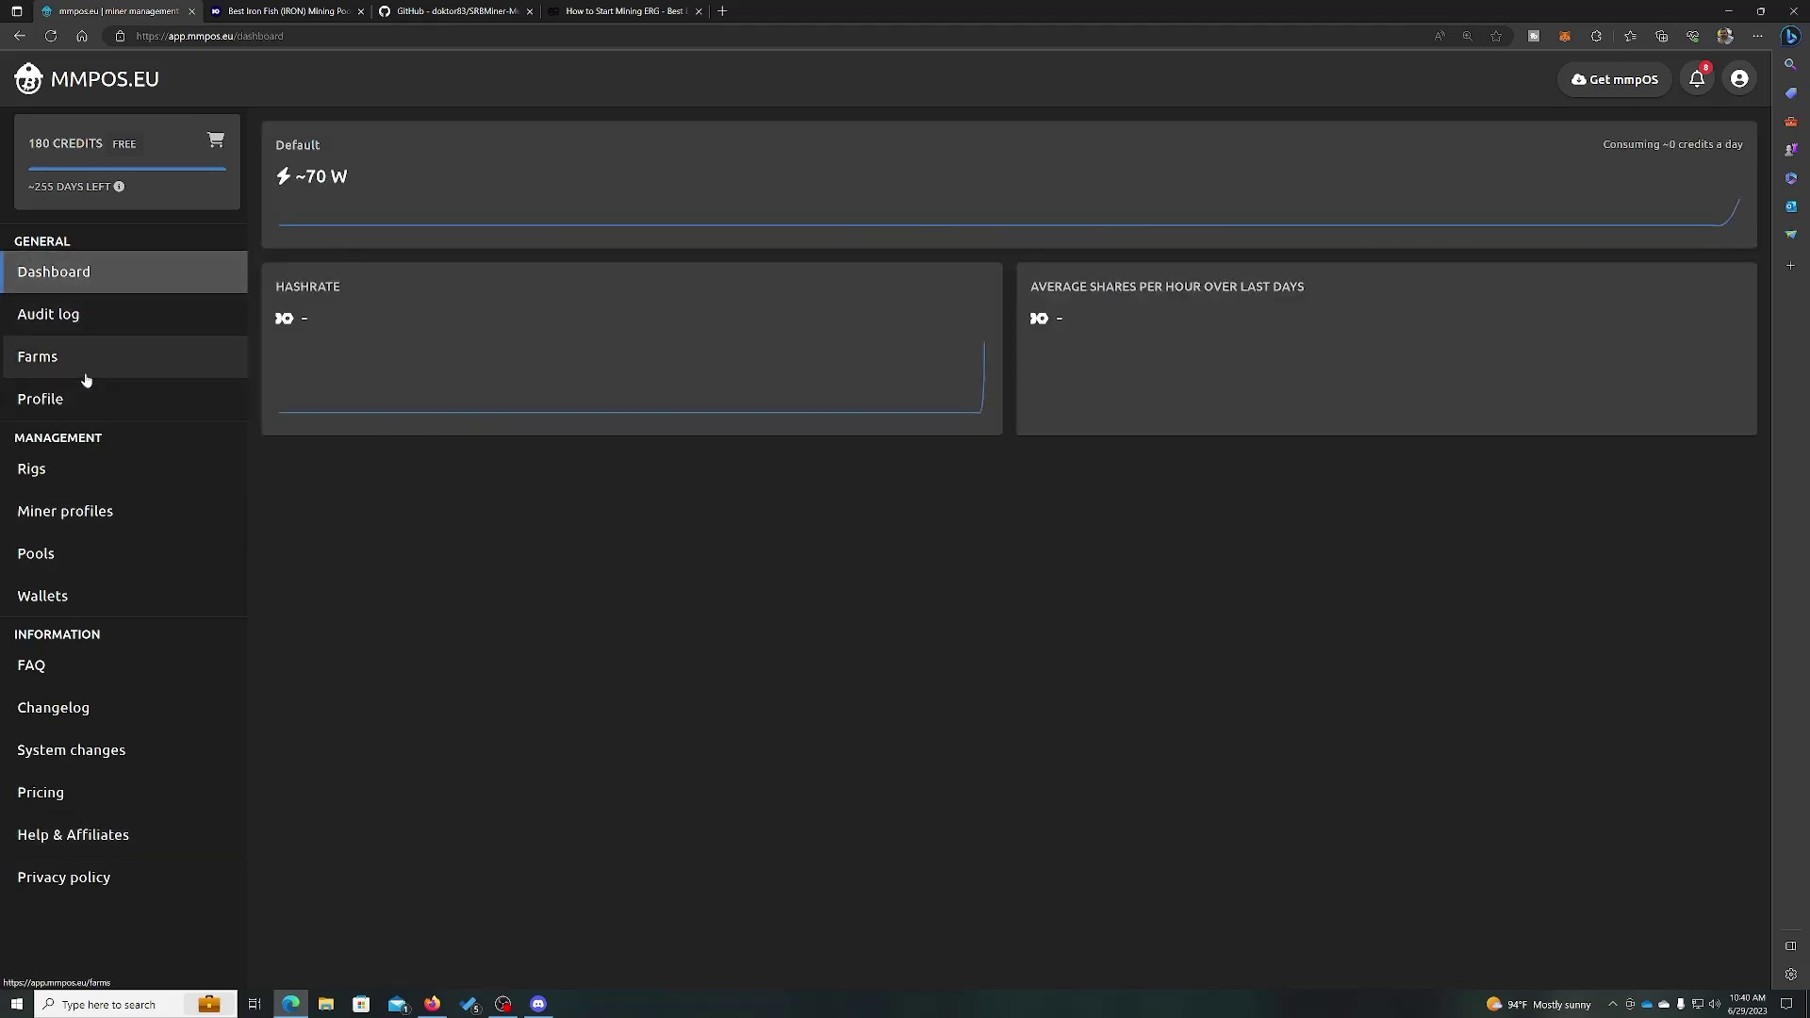
{"action": "left_click", "coordinate": [95, 480]}
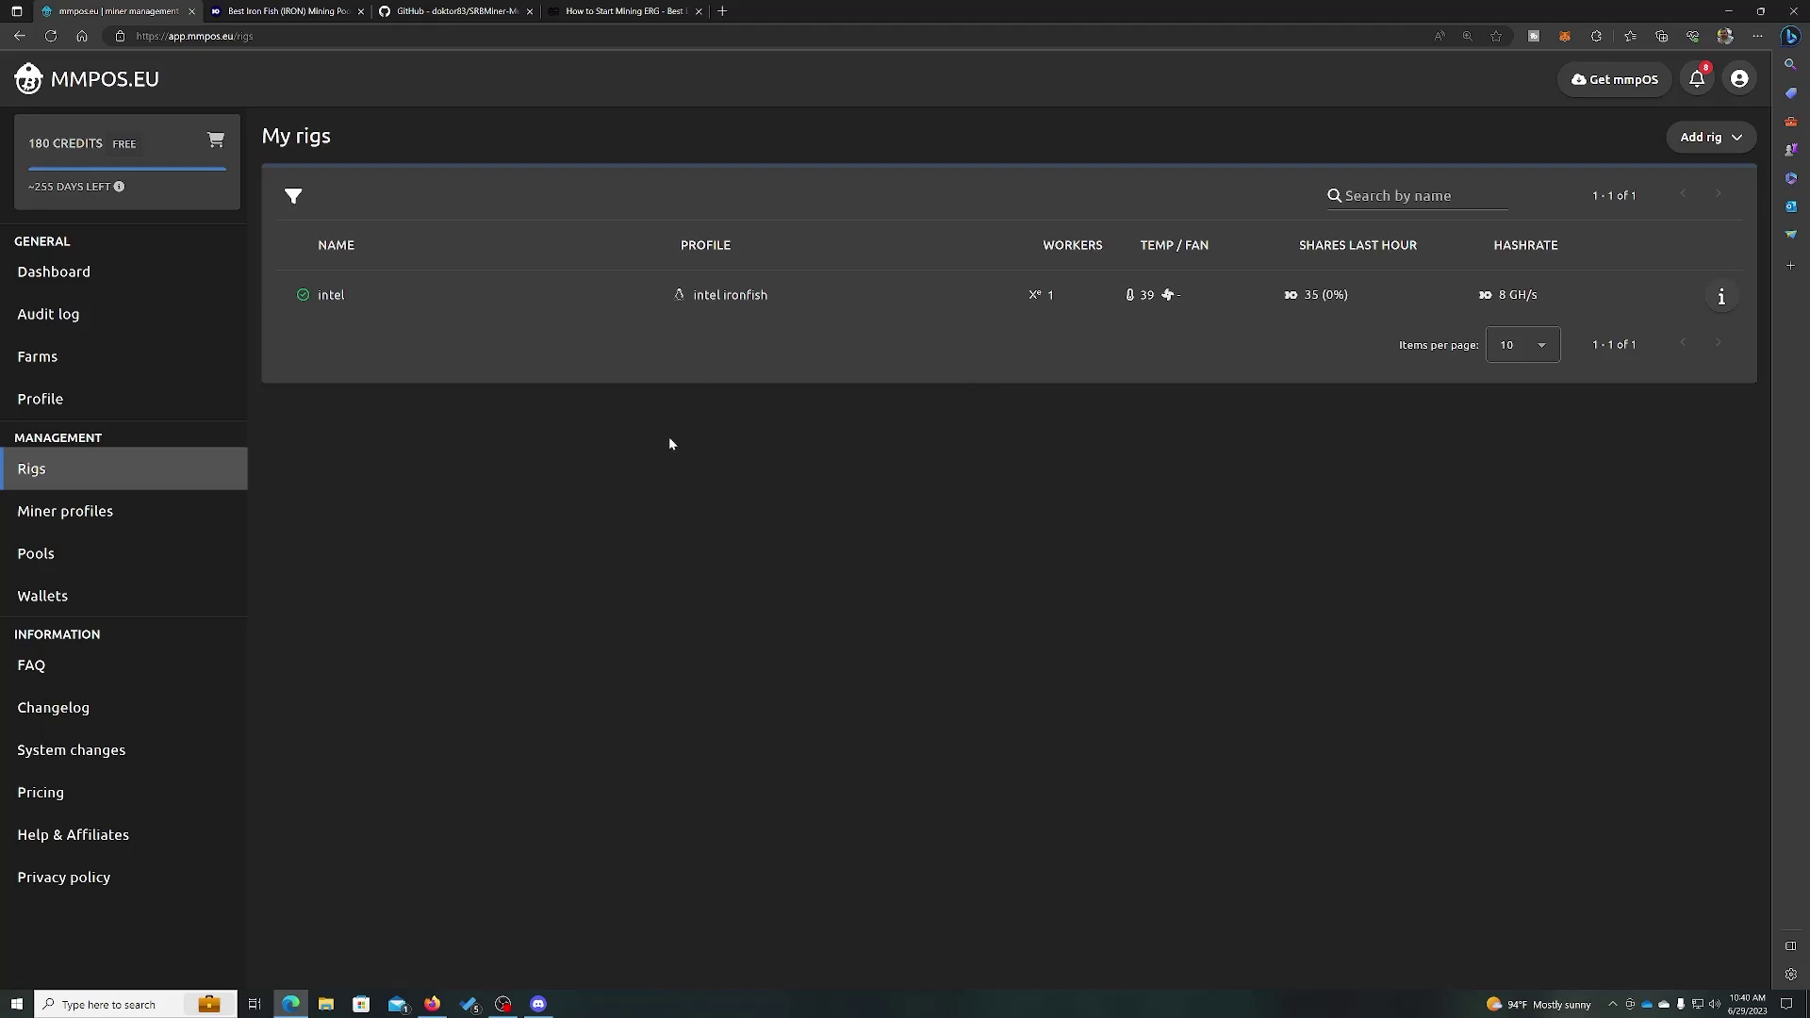
{"action": "left_click", "coordinate": [108, 277]}
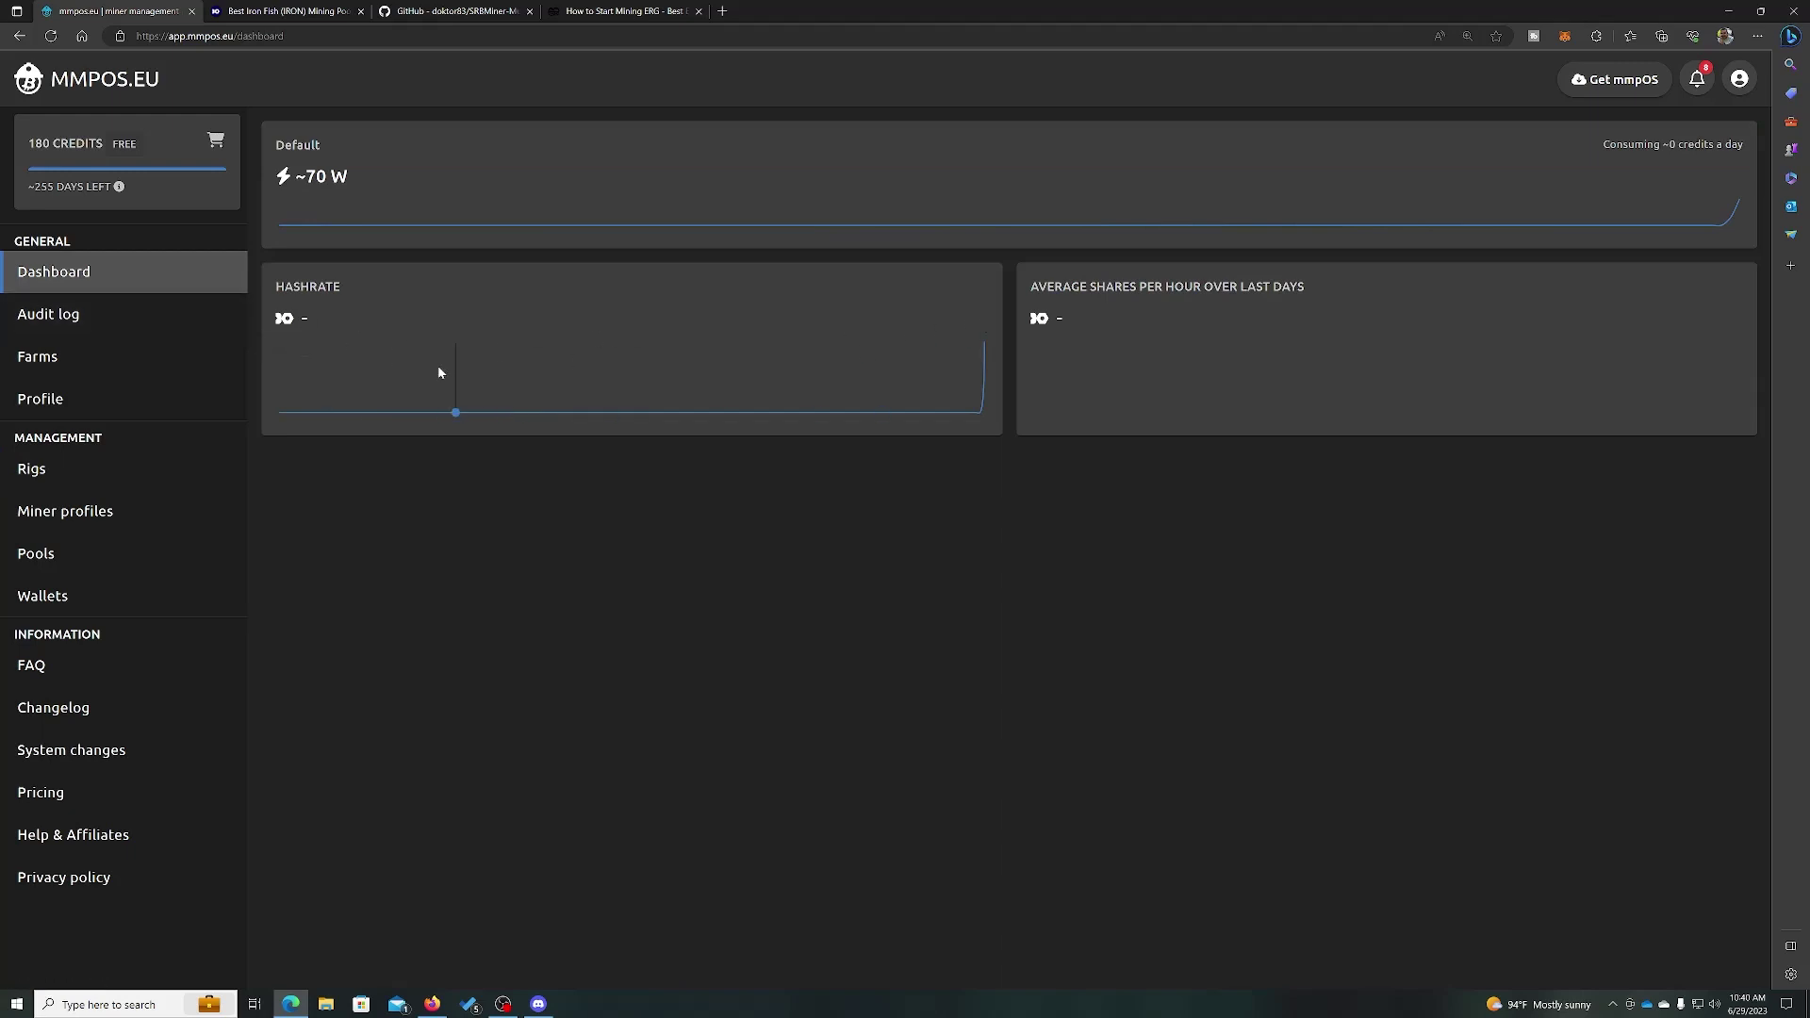
{"action": "left_click", "coordinate": [99, 467]}
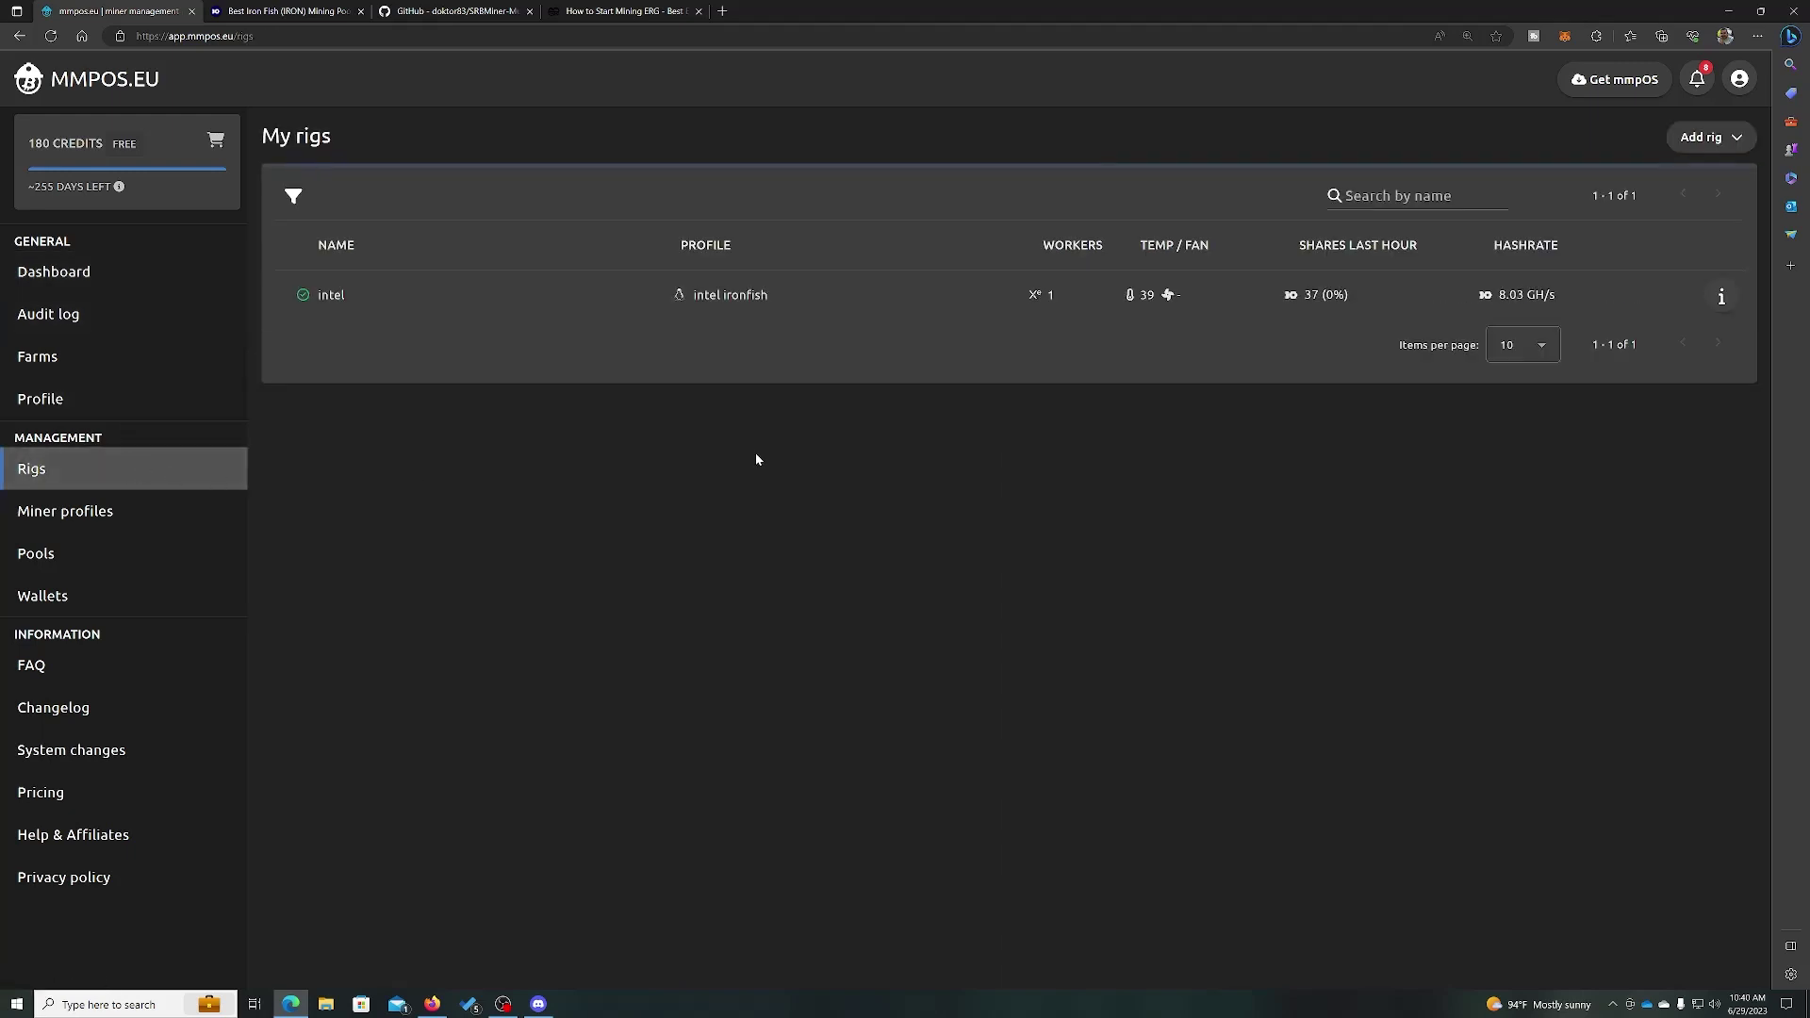
{"action": "left_click", "coordinate": [402, 299]}
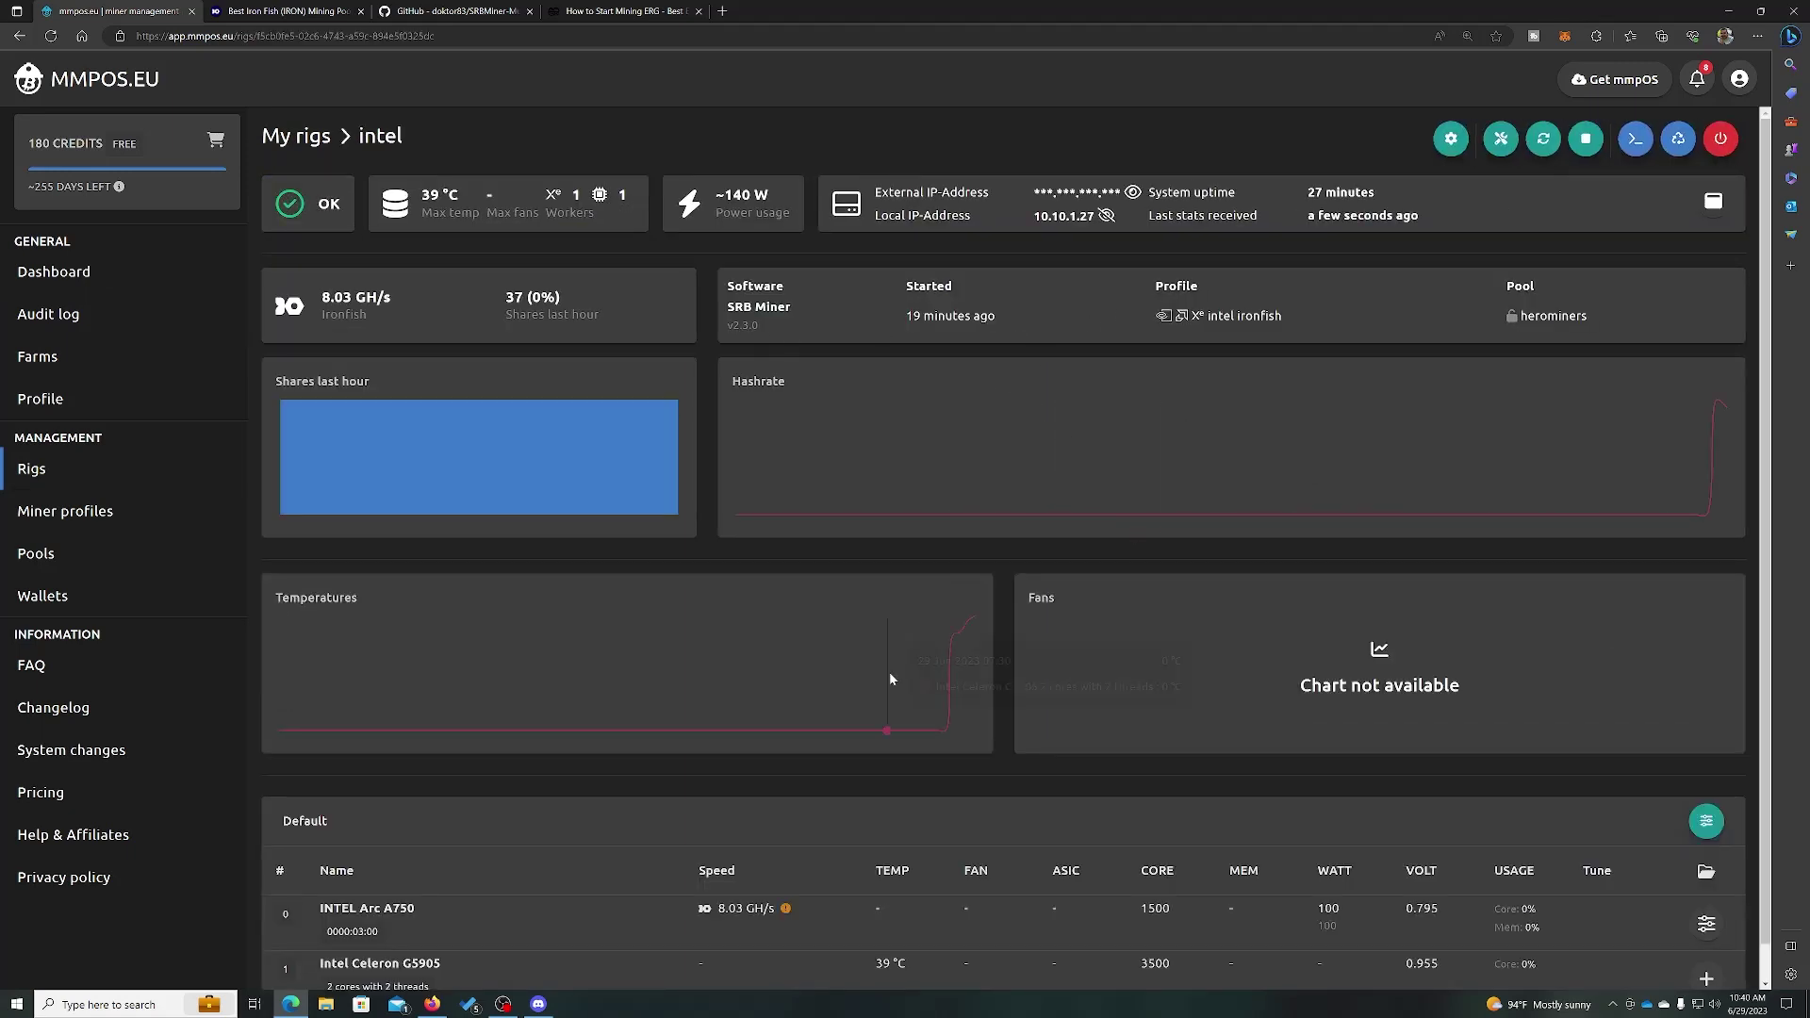
{"action": "mouse_move", "coordinate": [956, 705]}
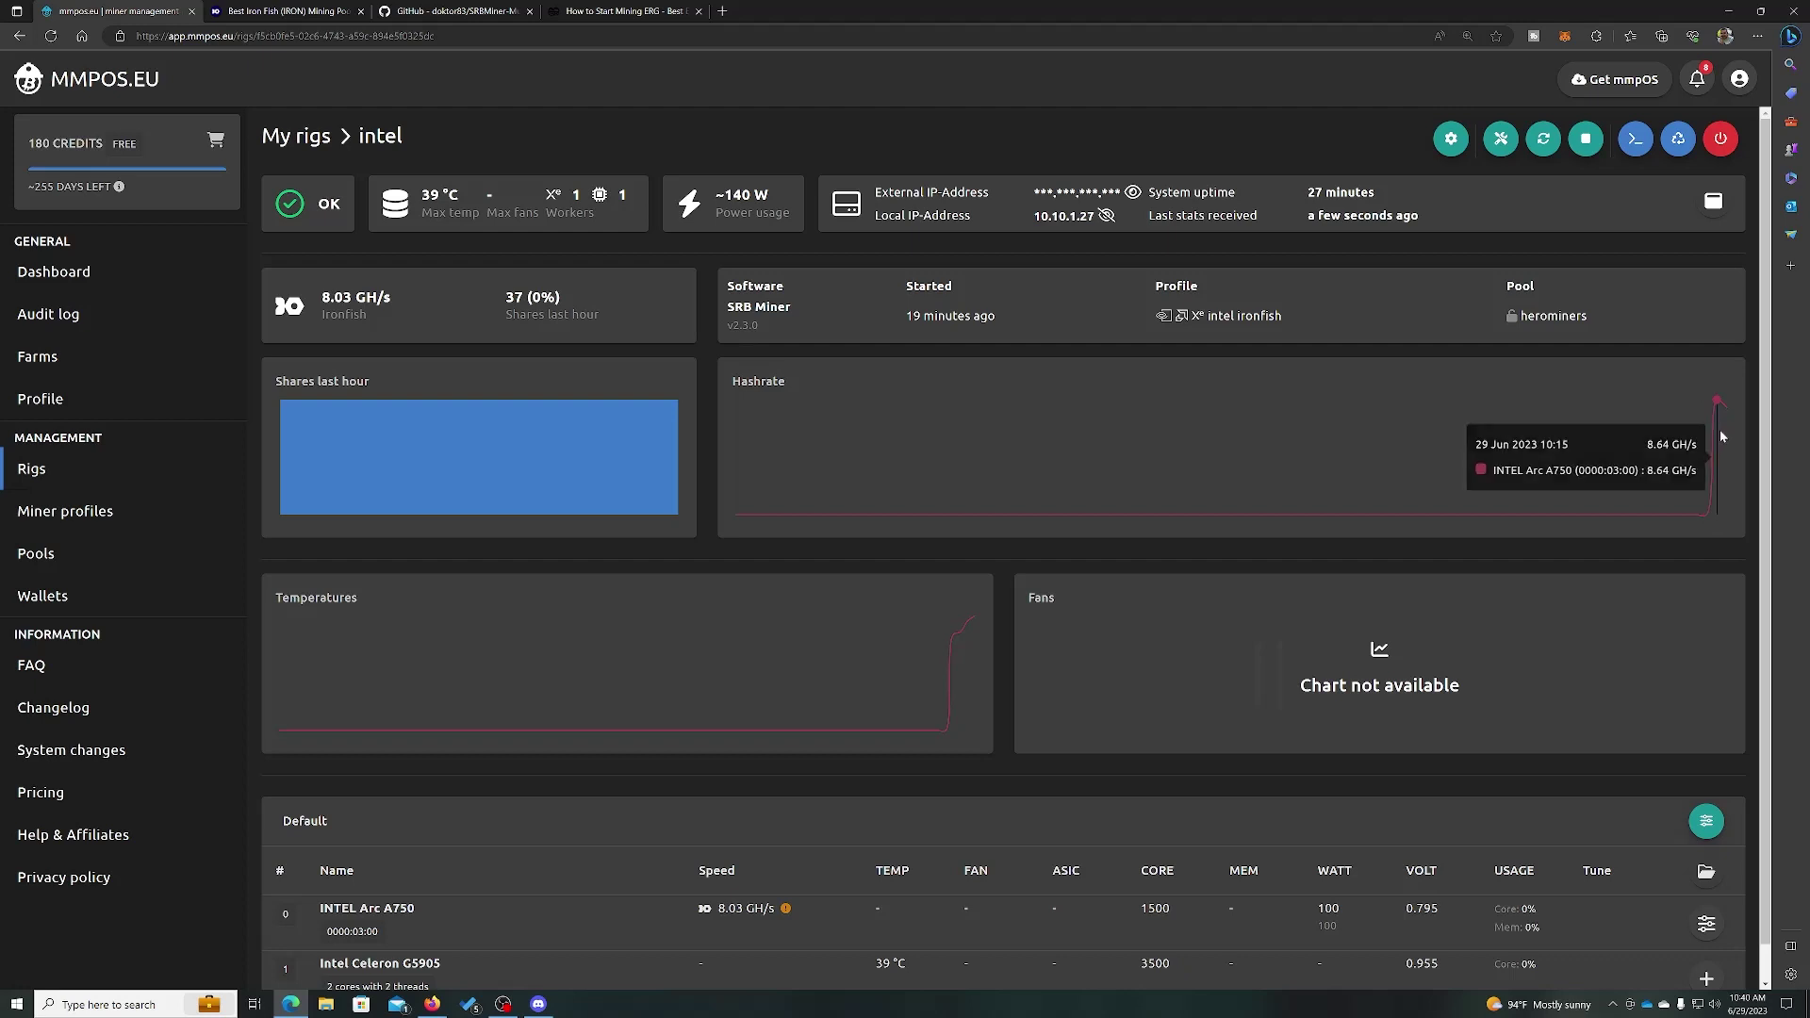
{"action": "mouse_move", "coordinate": [1671, 443]}
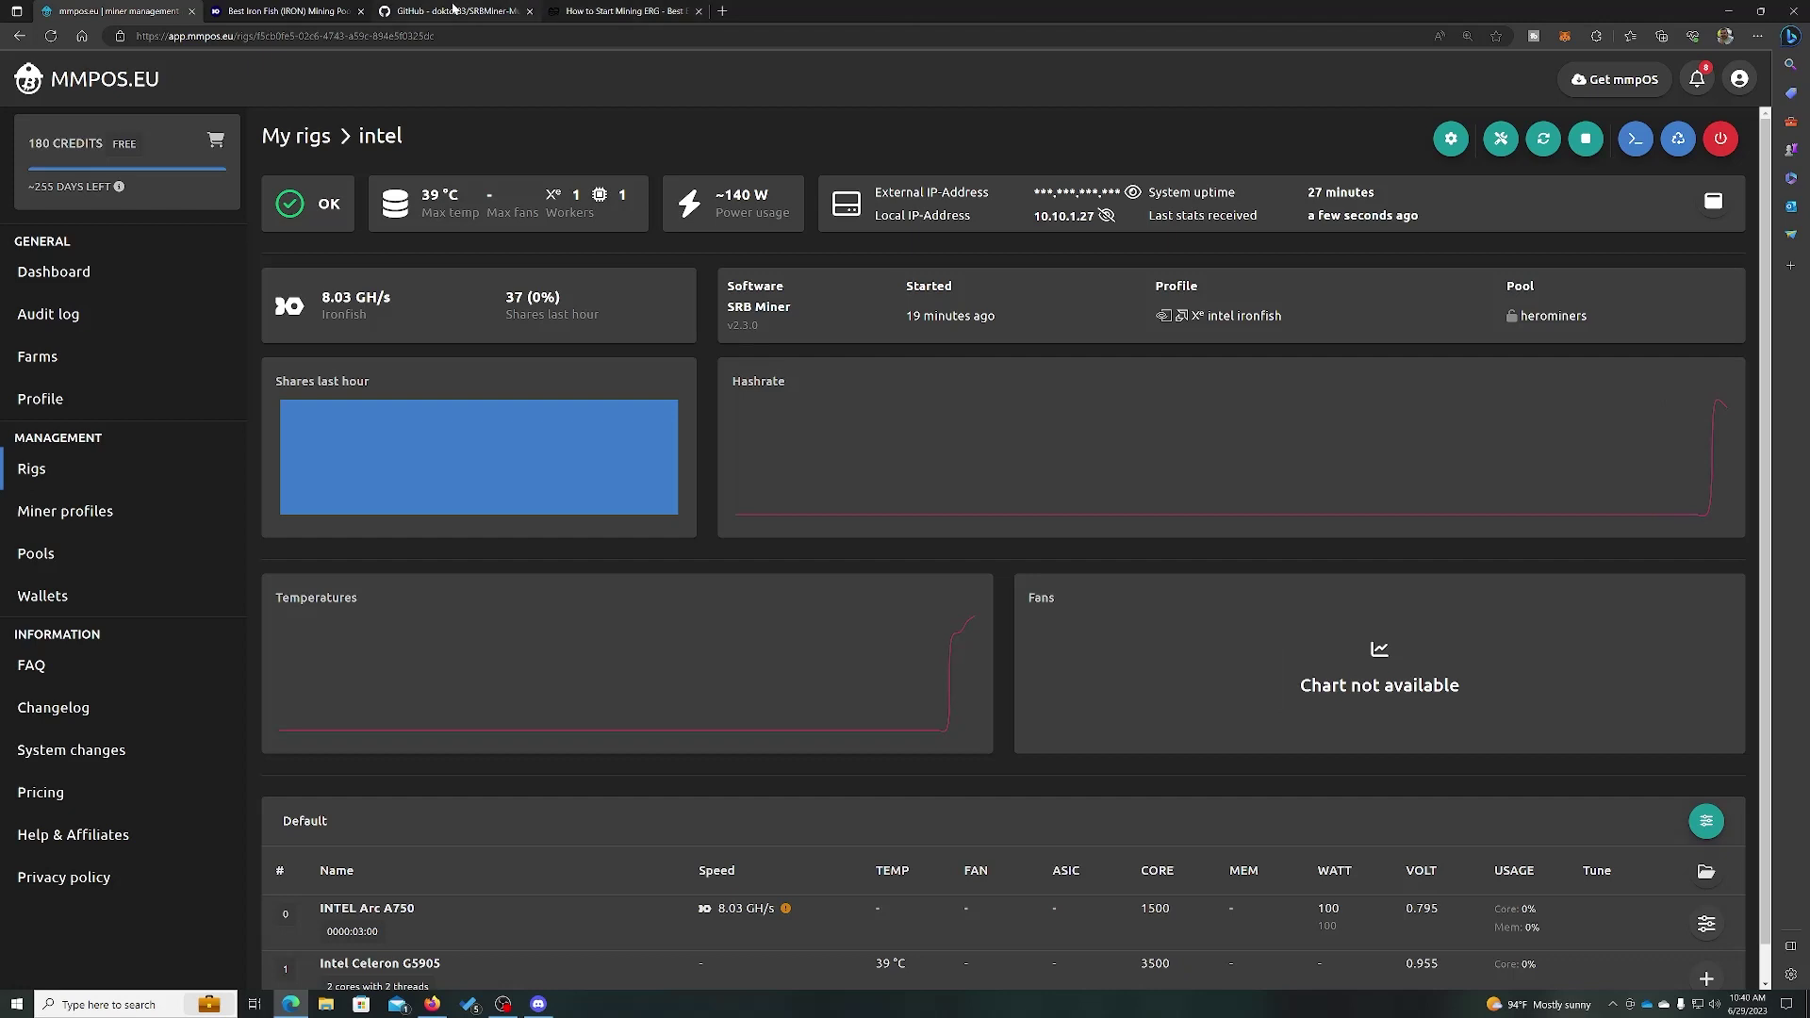
{"action": "mouse_move", "coordinate": [451, 9]}
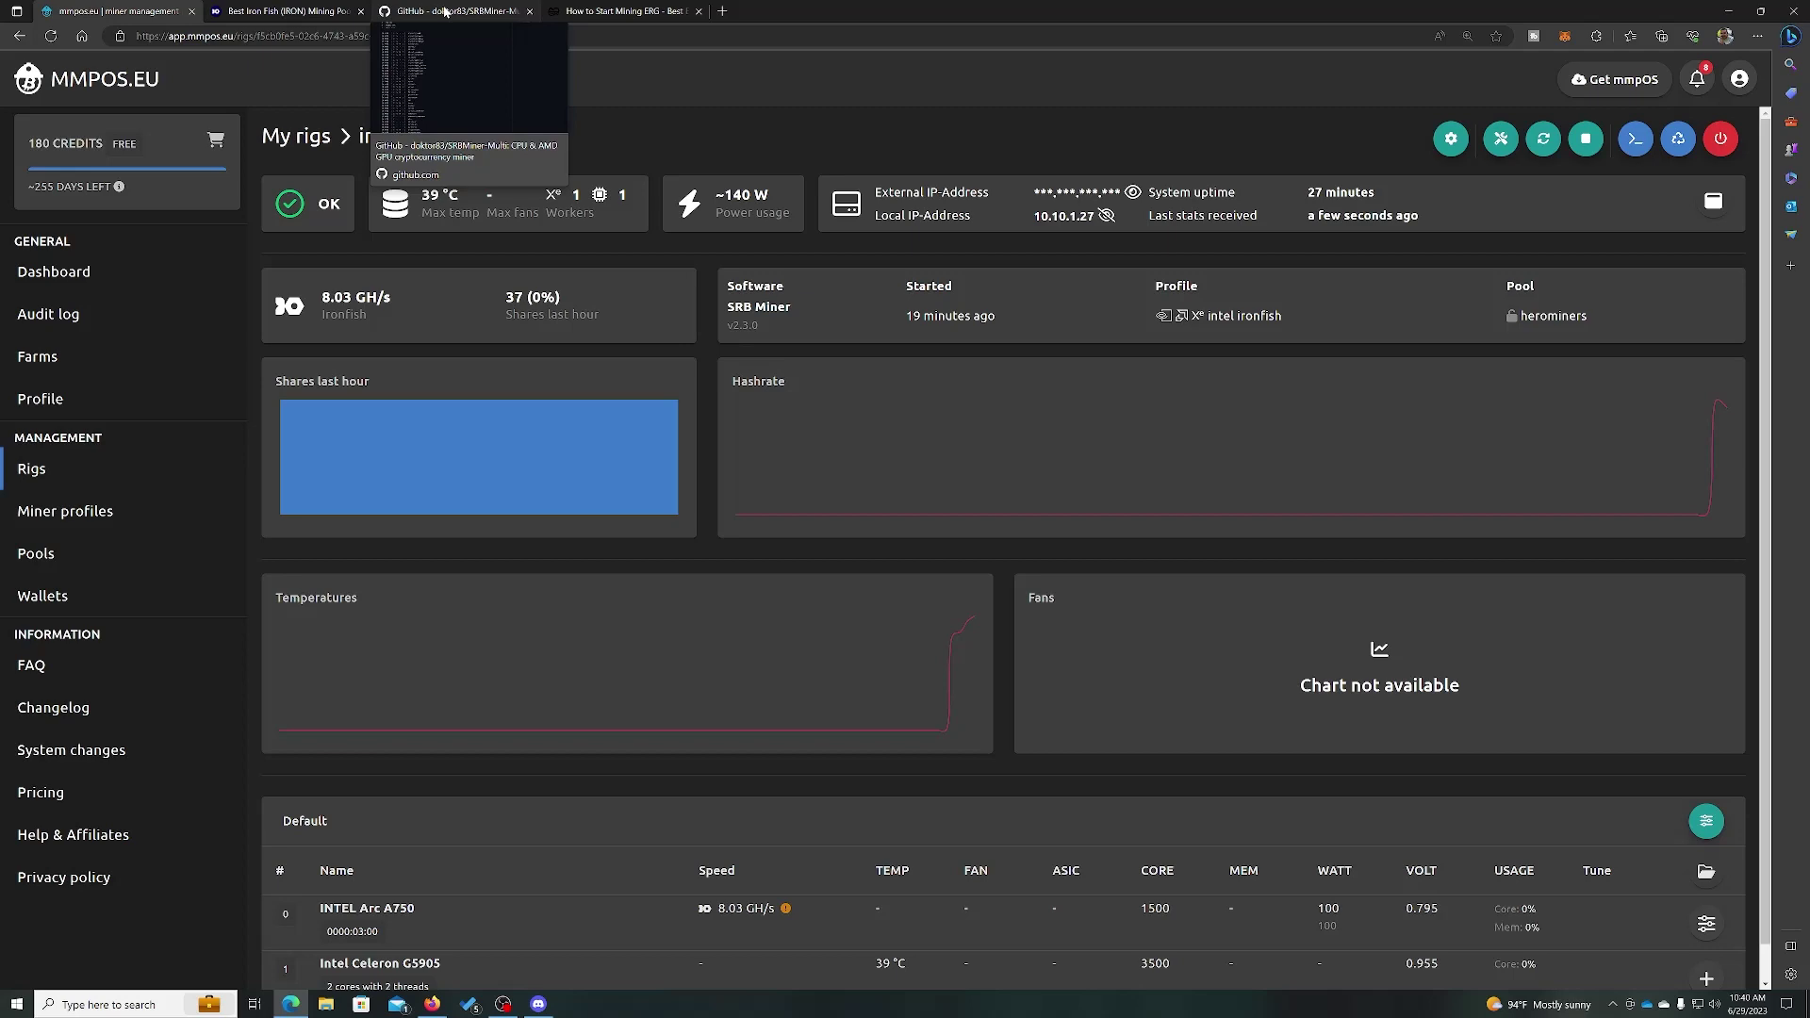
- Switch to the SRBMiner-Multi GitHub page and scroll down its Readme algorithm list
{"action": "left_click", "coordinate": [445, 11]}
{"action": "scroll", "coordinate": [509, 281], "scroll_direction": "up", "scroll_amount": 7}
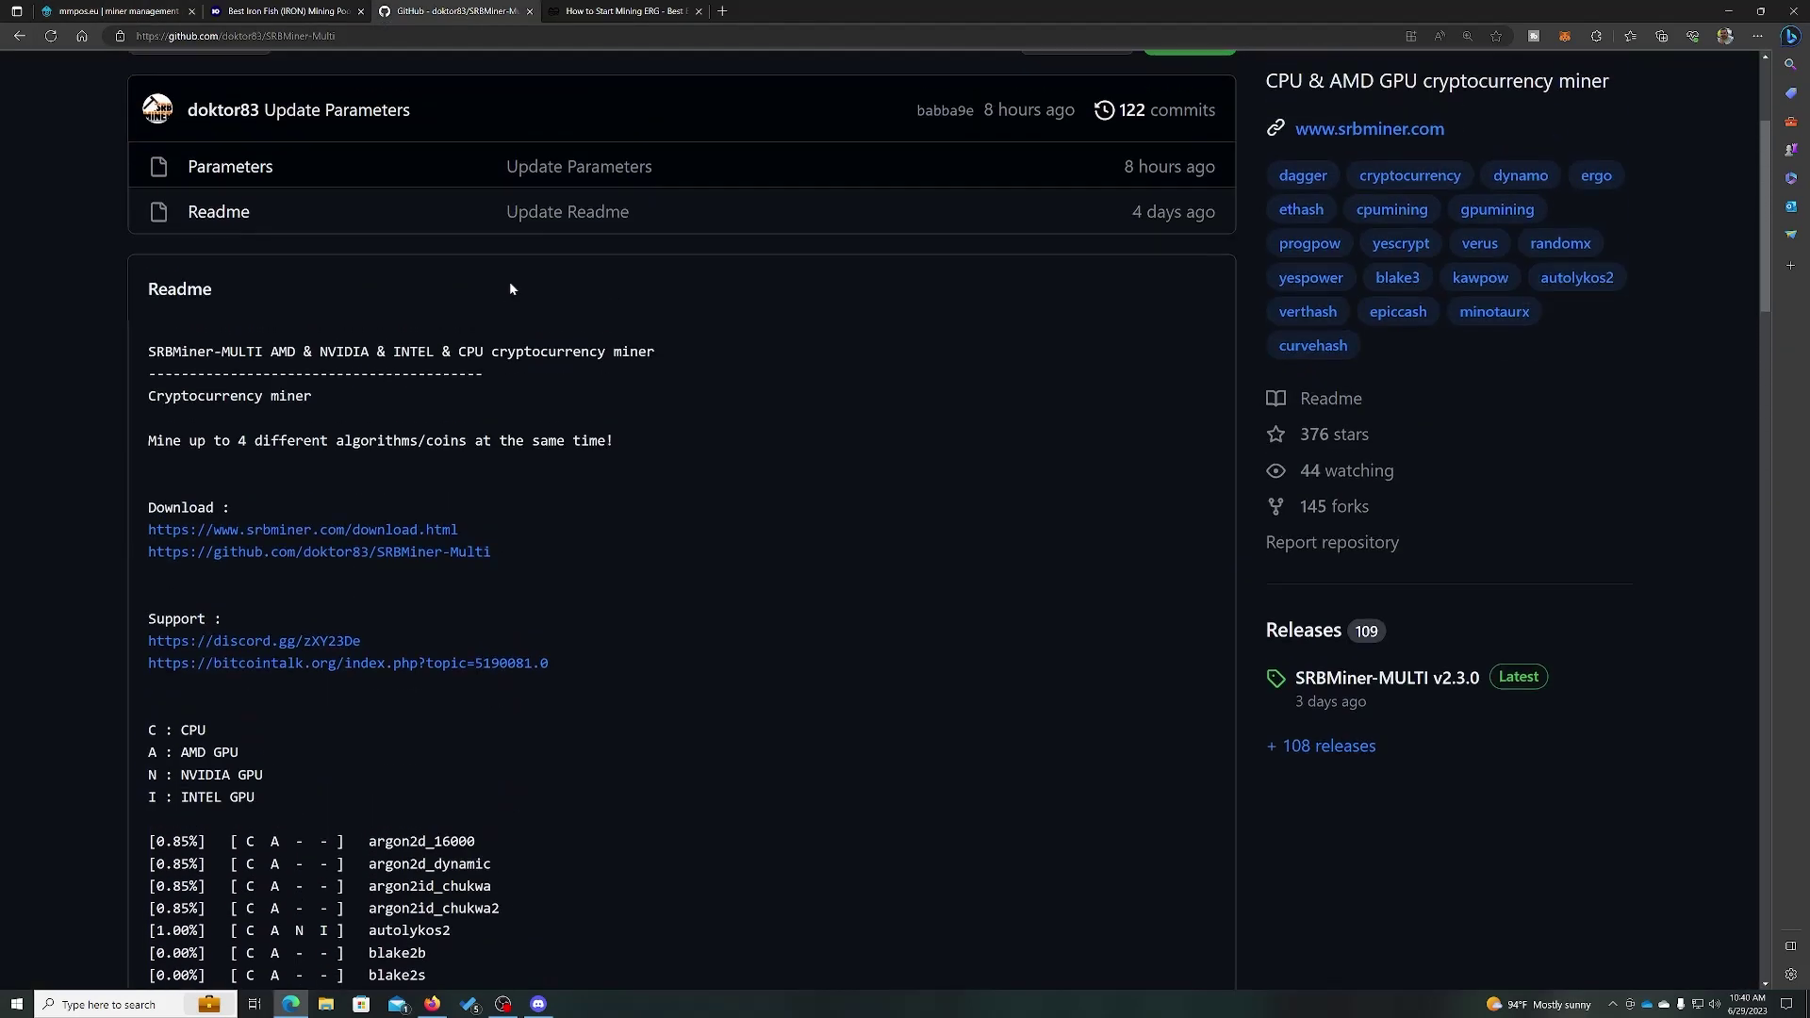
{"action": "scroll", "coordinate": [509, 281], "scroll_direction": "up", "scroll_amount": 3}
{"action": "scroll", "coordinate": [509, 281], "scroll_direction": "down", "scroll_amount": 3}
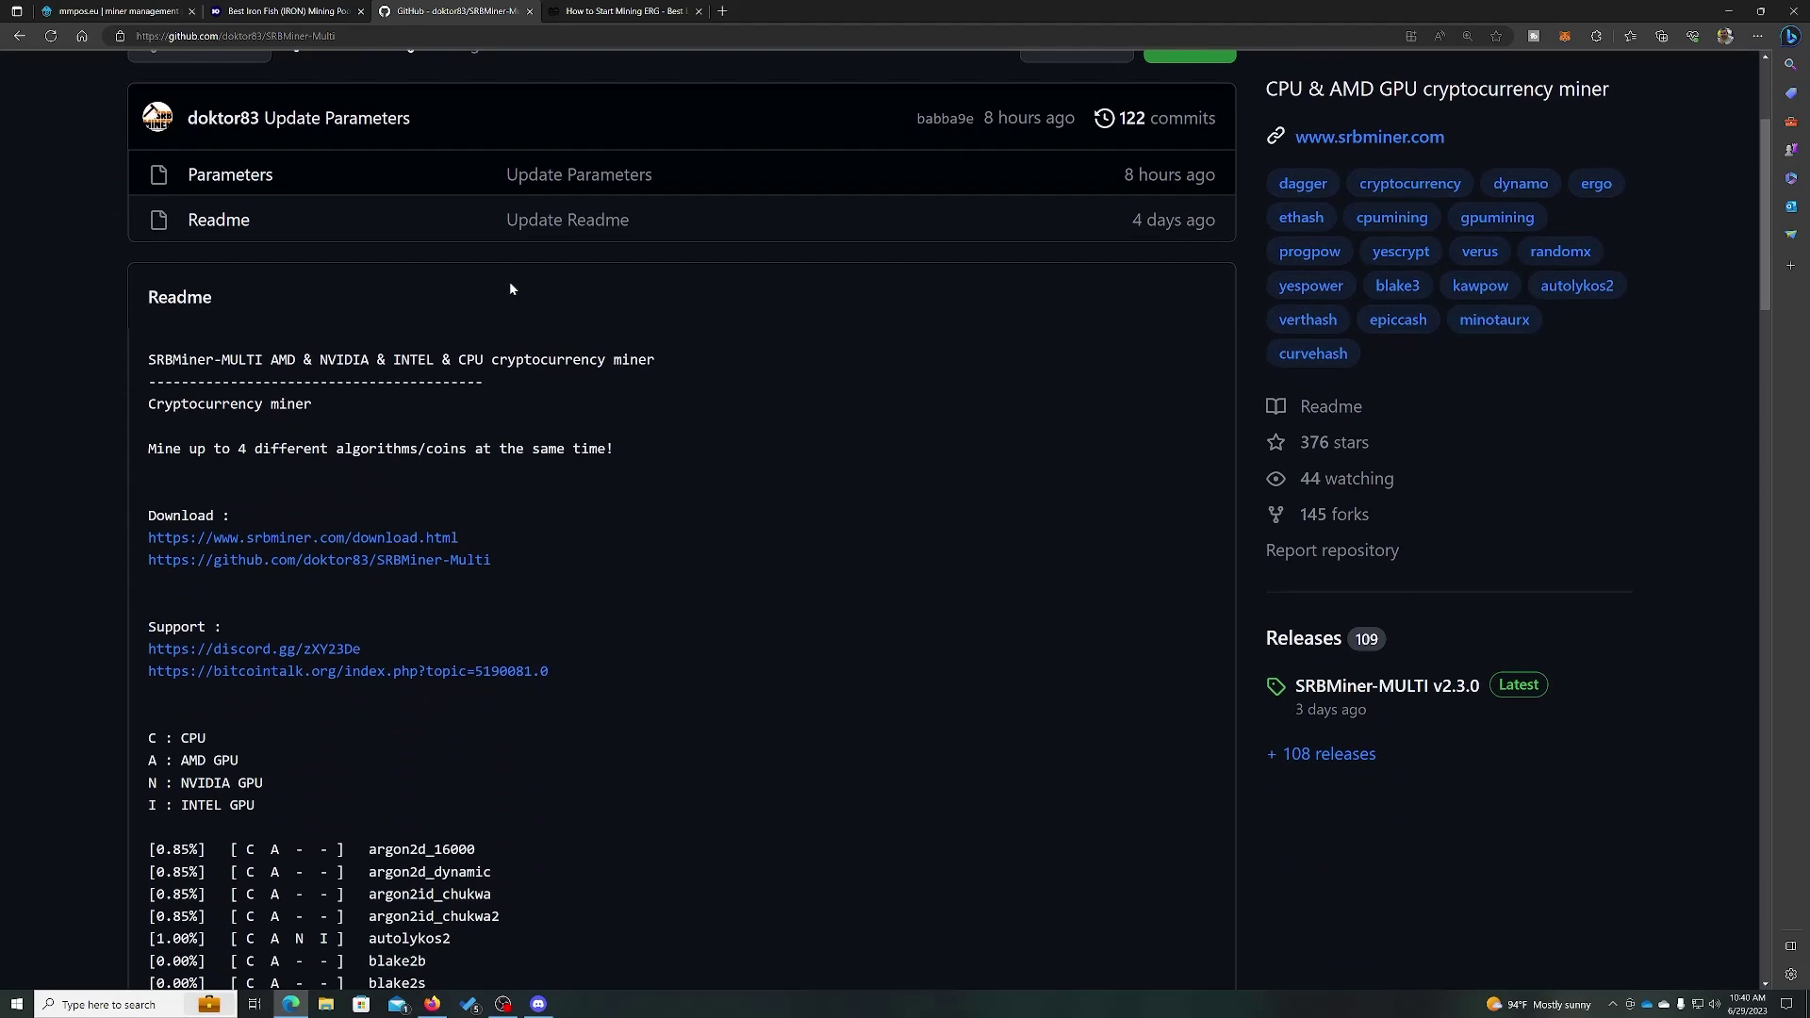
{"action": "scroll", "coordinate": [509, 281], "scroll_direction": "down", "scroll_amount": 3}
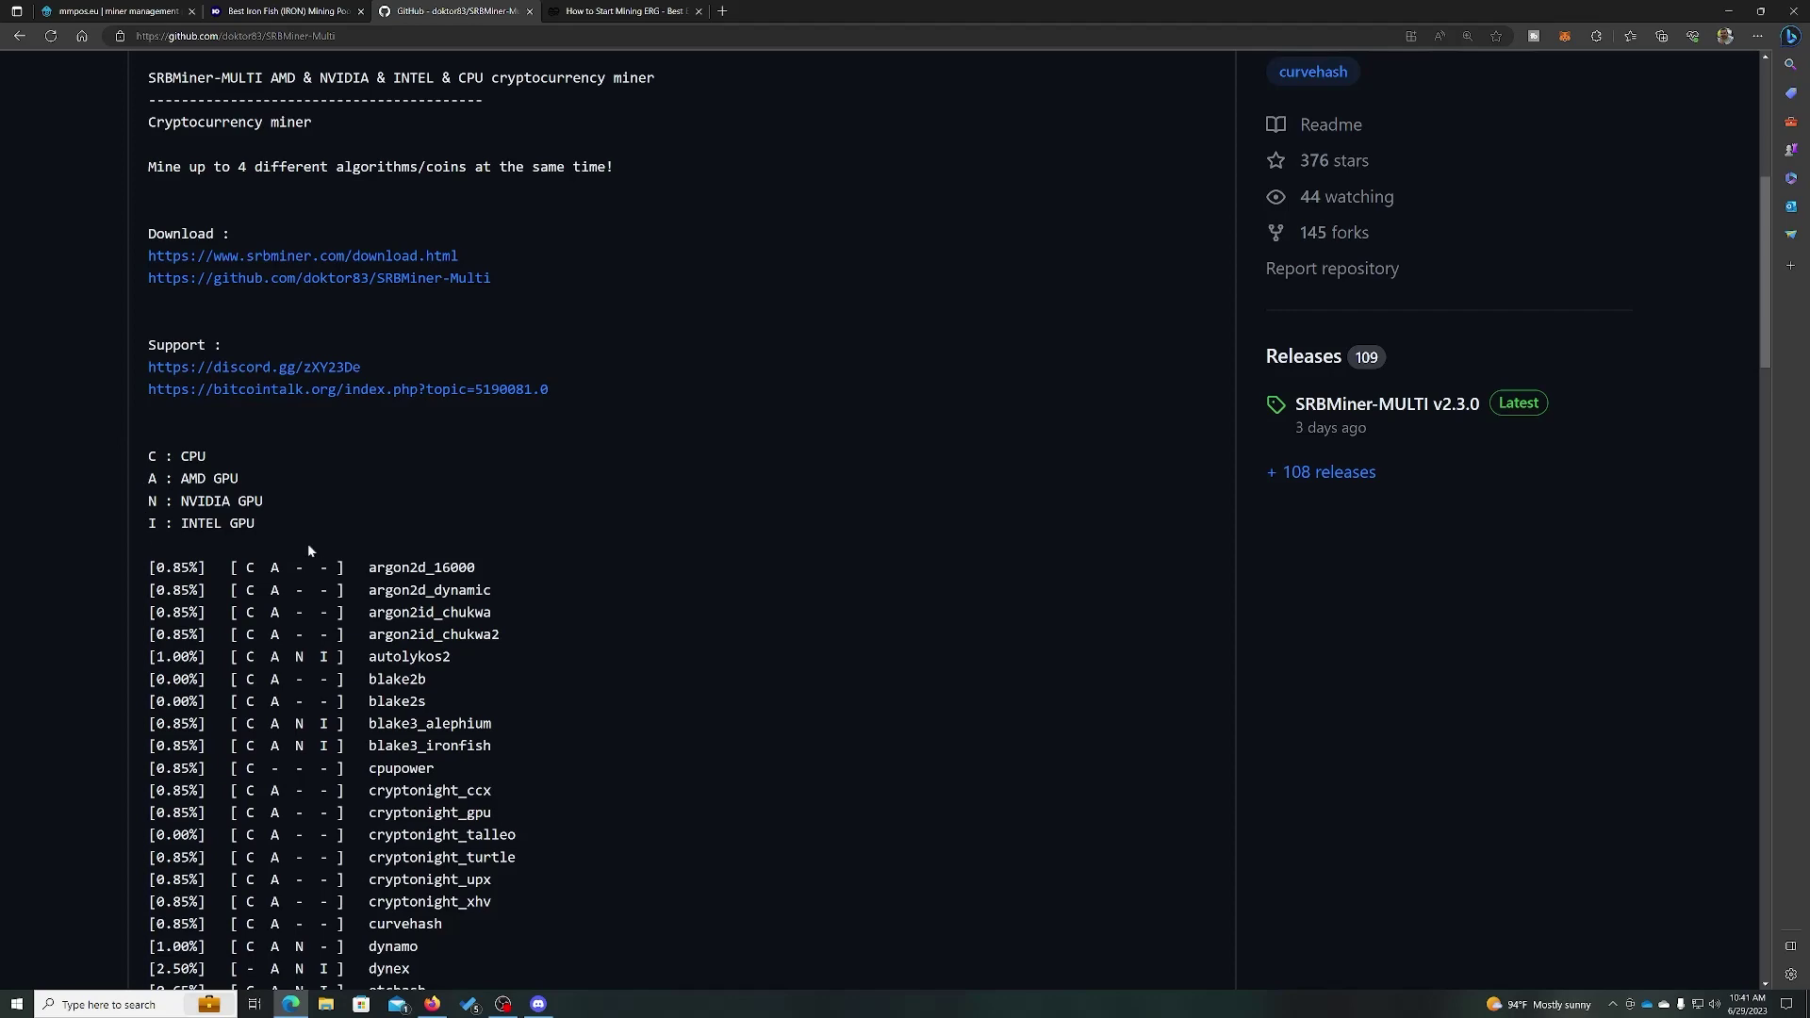
{"action": "scroll", "coordinate": [200, 550], "scroll_direction": "down", "scroll_amount": 3}
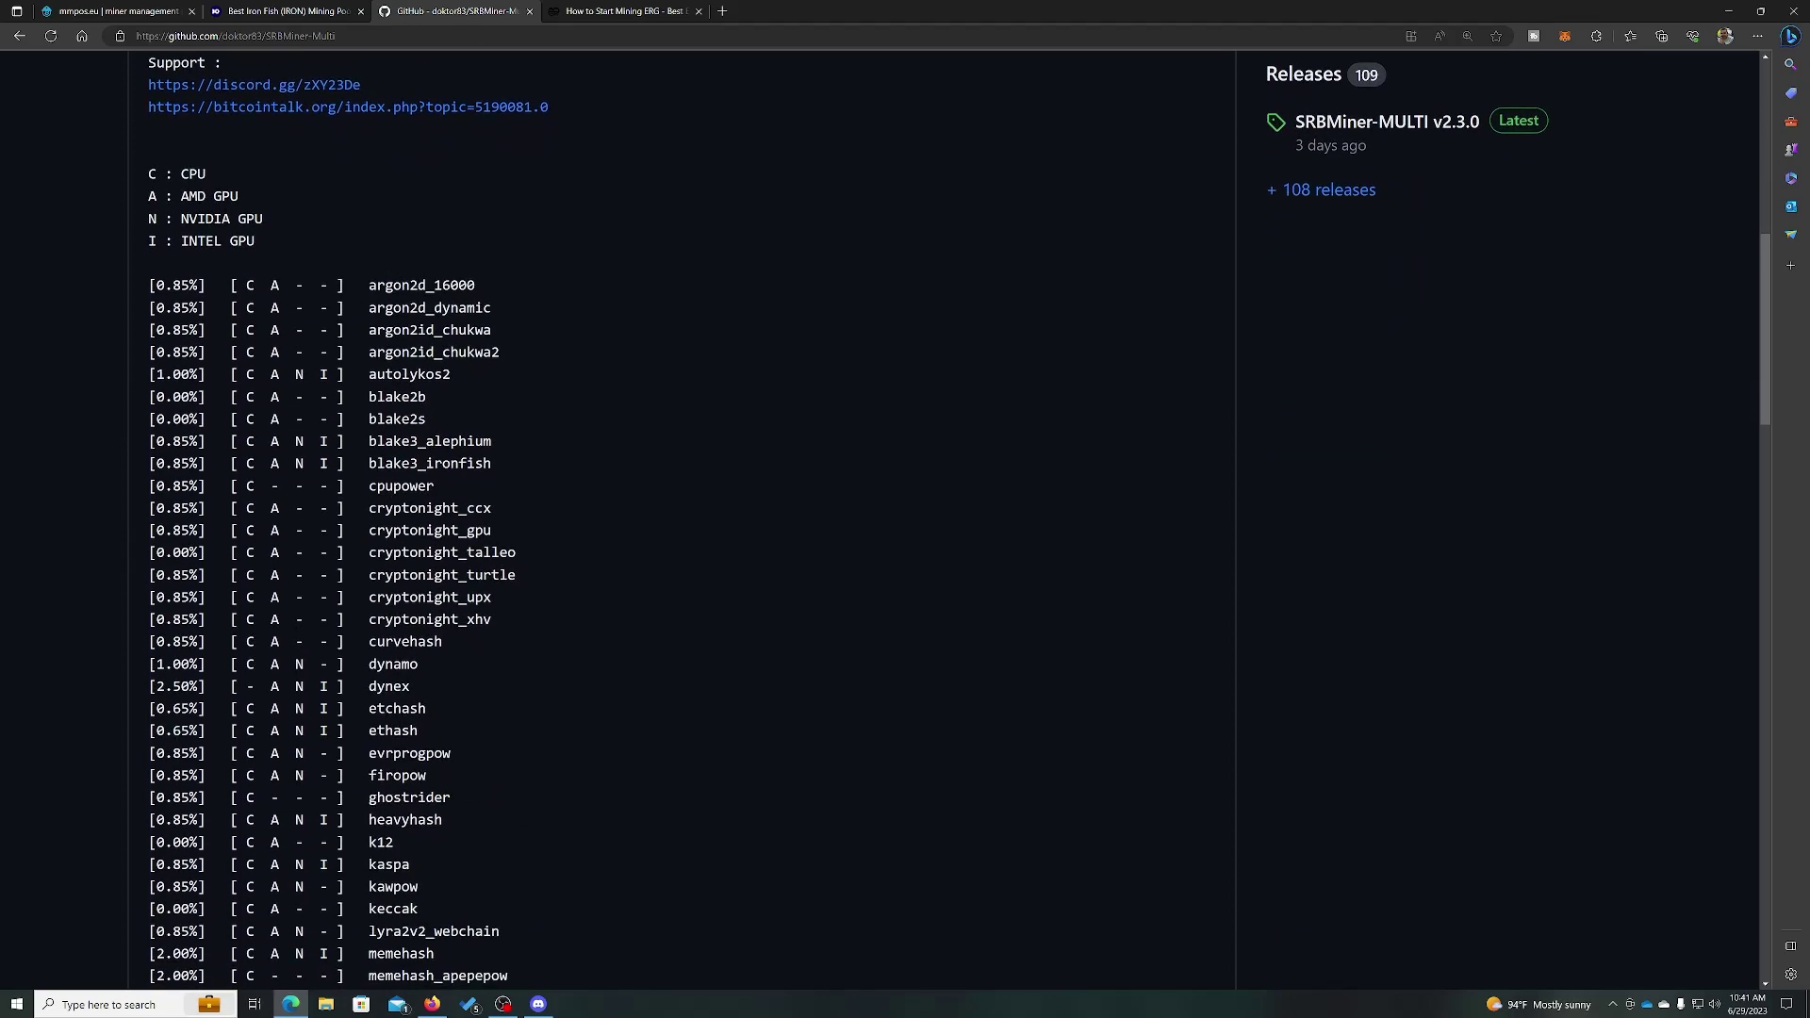
{"action": "scroll", "coordinate": [529, 535], "scroll_direction": "down", "scroll_amount": 2}
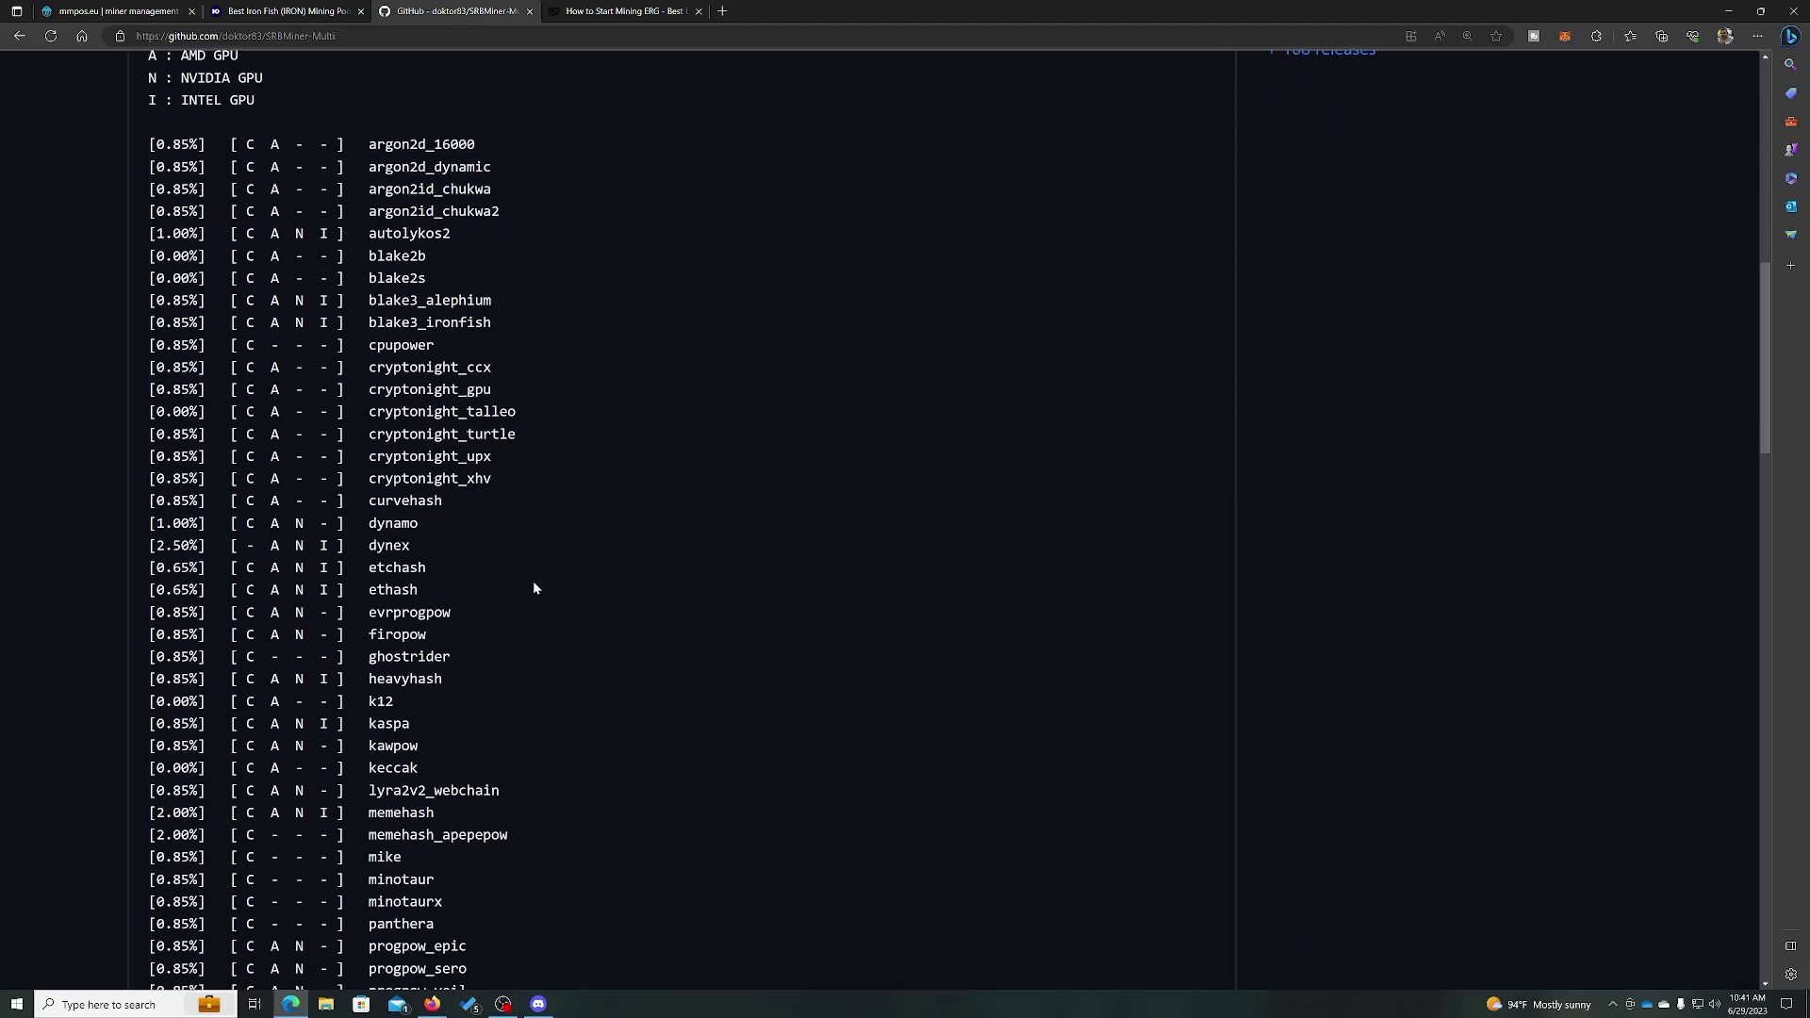
{"action": "scroll", "coordinate": [564, 562], "scroll_direction": "down", "scroll_amount": 2}
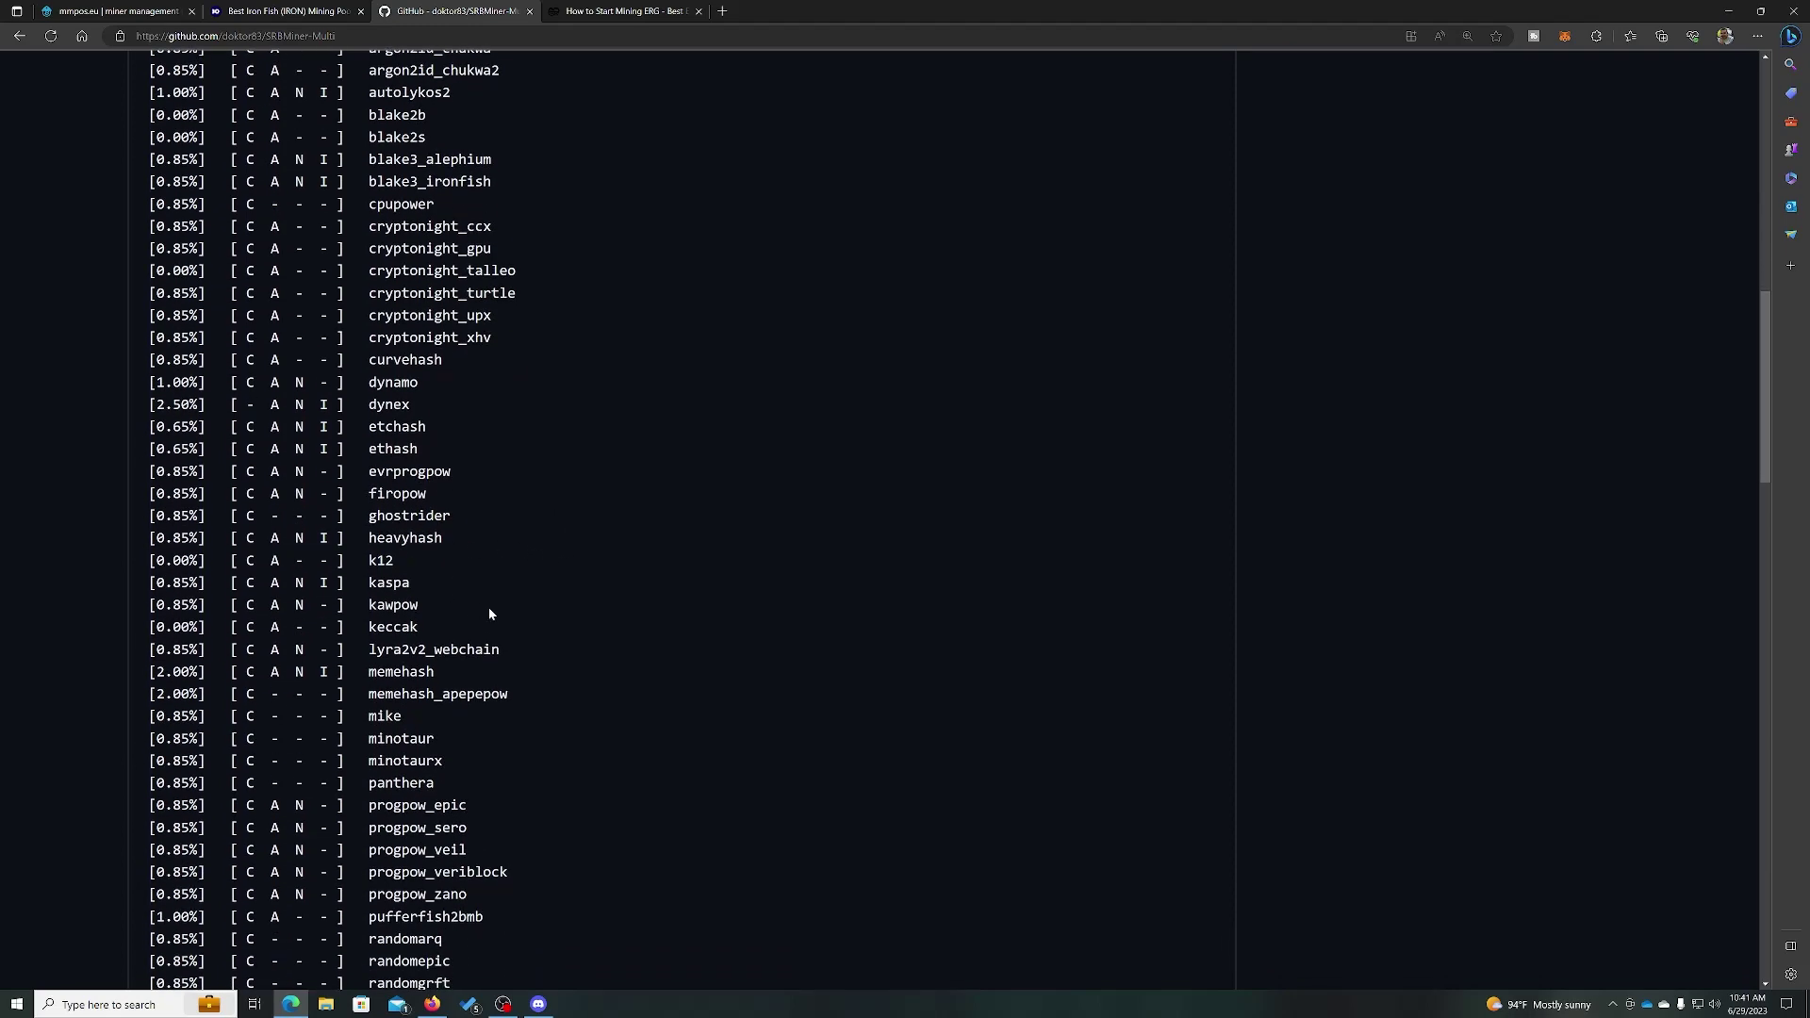
{"action": "scroll", "coordinate": [438, 666], "scroll_direction": "down", "scroll_amount": 7}
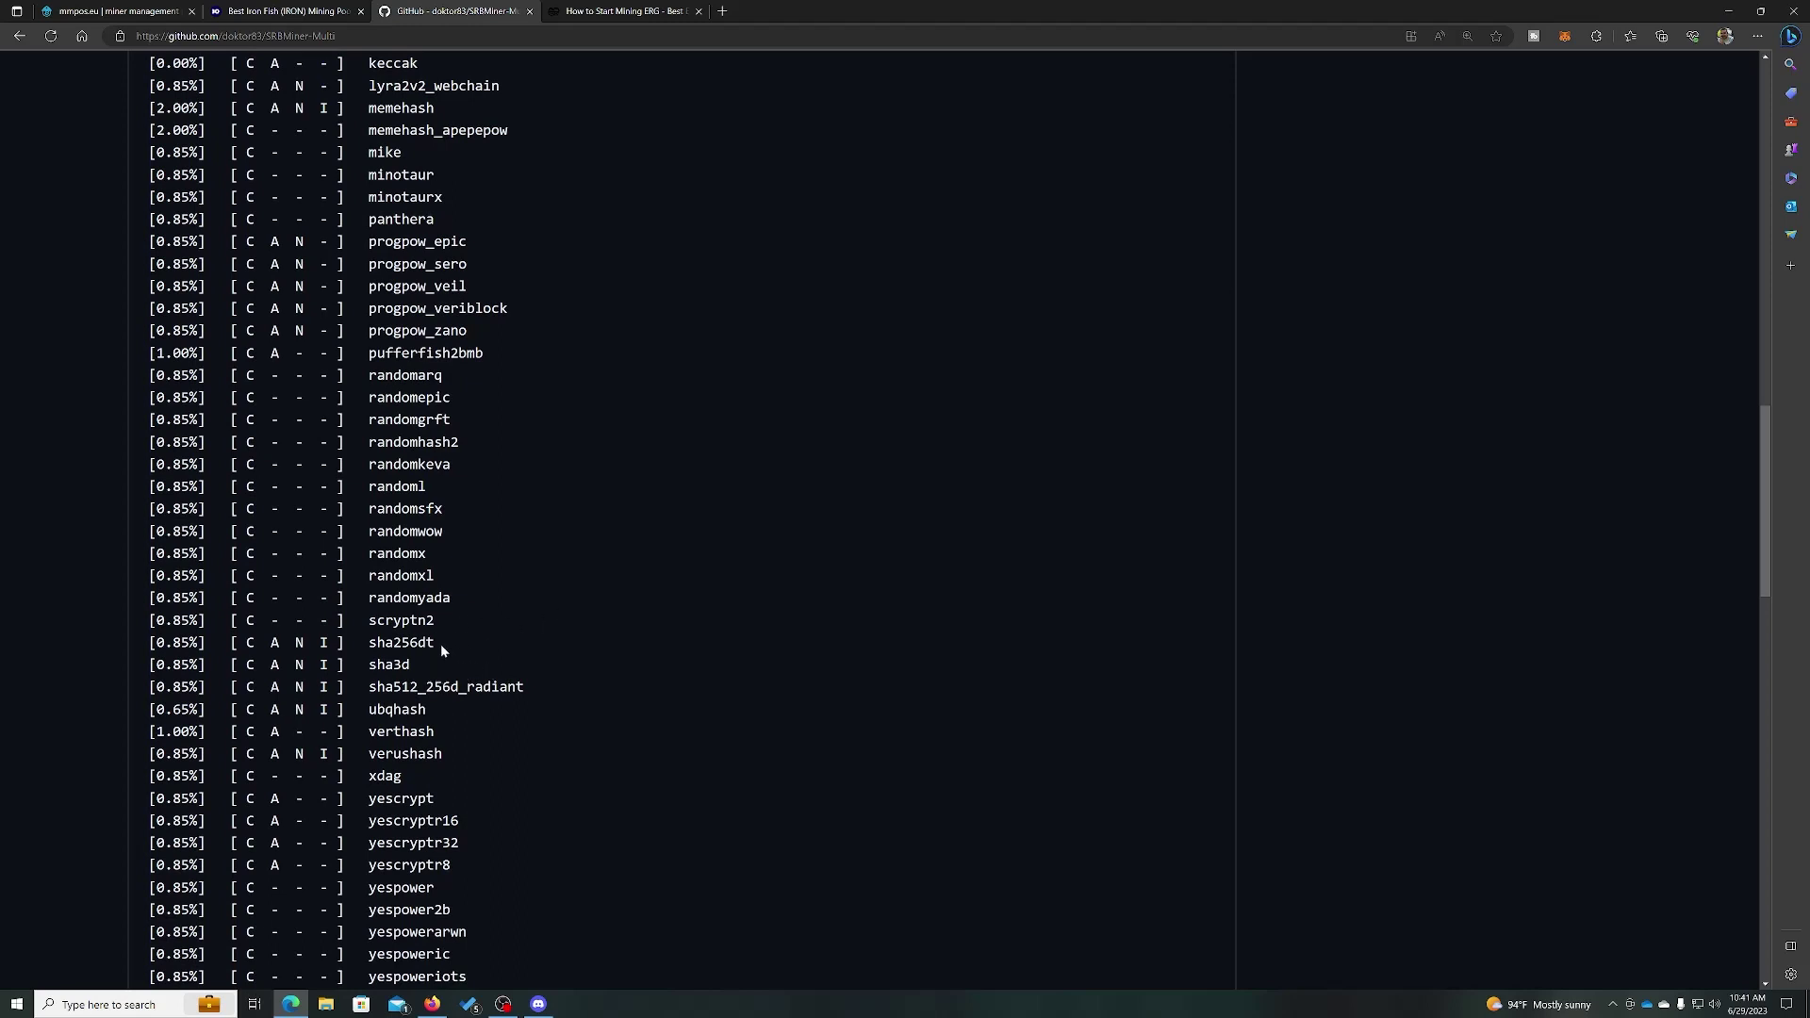
- Highlight sha256dt and check the autolykos2 (1.00%) and blake3_ironfish (0.85%) fees with Intel support
{"action": "left_click_drag", "start_coordinate": [439, 643], "coordinate": [367, 643]}
{"action": "scroll", "coordinate": [507, 620], "scroll_direction": "down", "scroll_amount": 2}
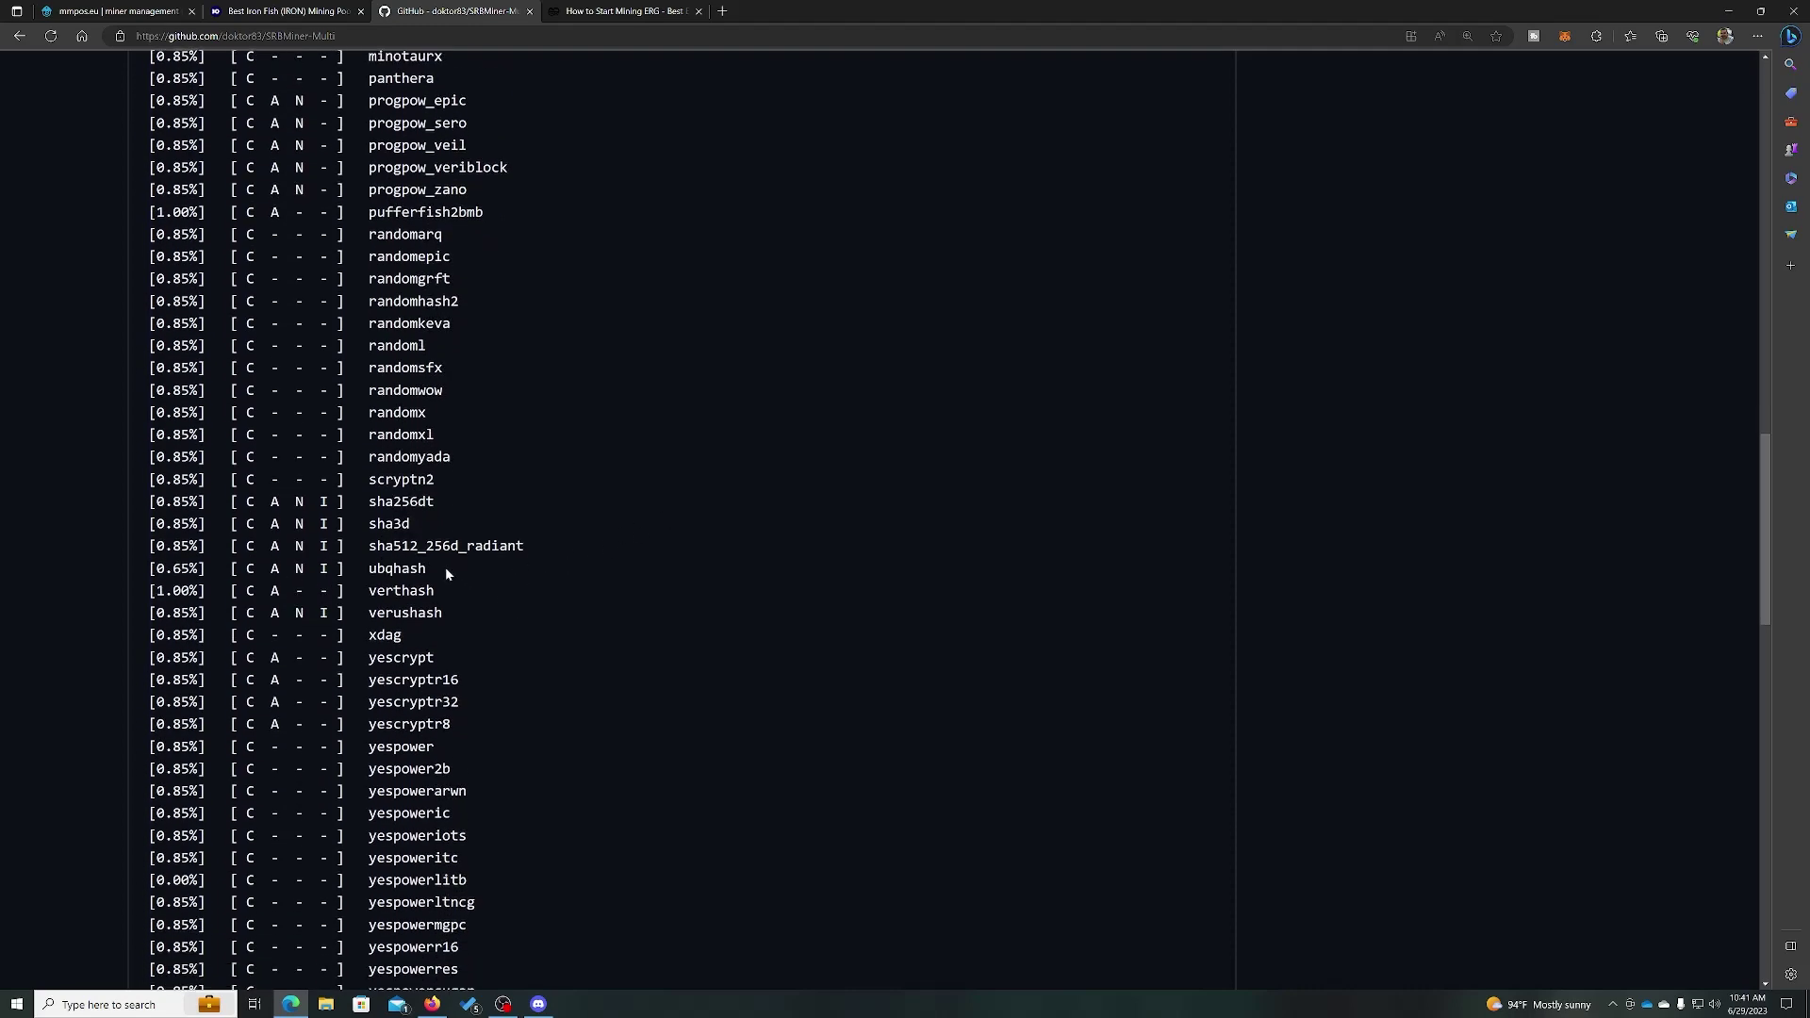
{"action": "scroll", "coordinate": [516, 585], "scroll_direction": "down", "scroll_amount": 2}
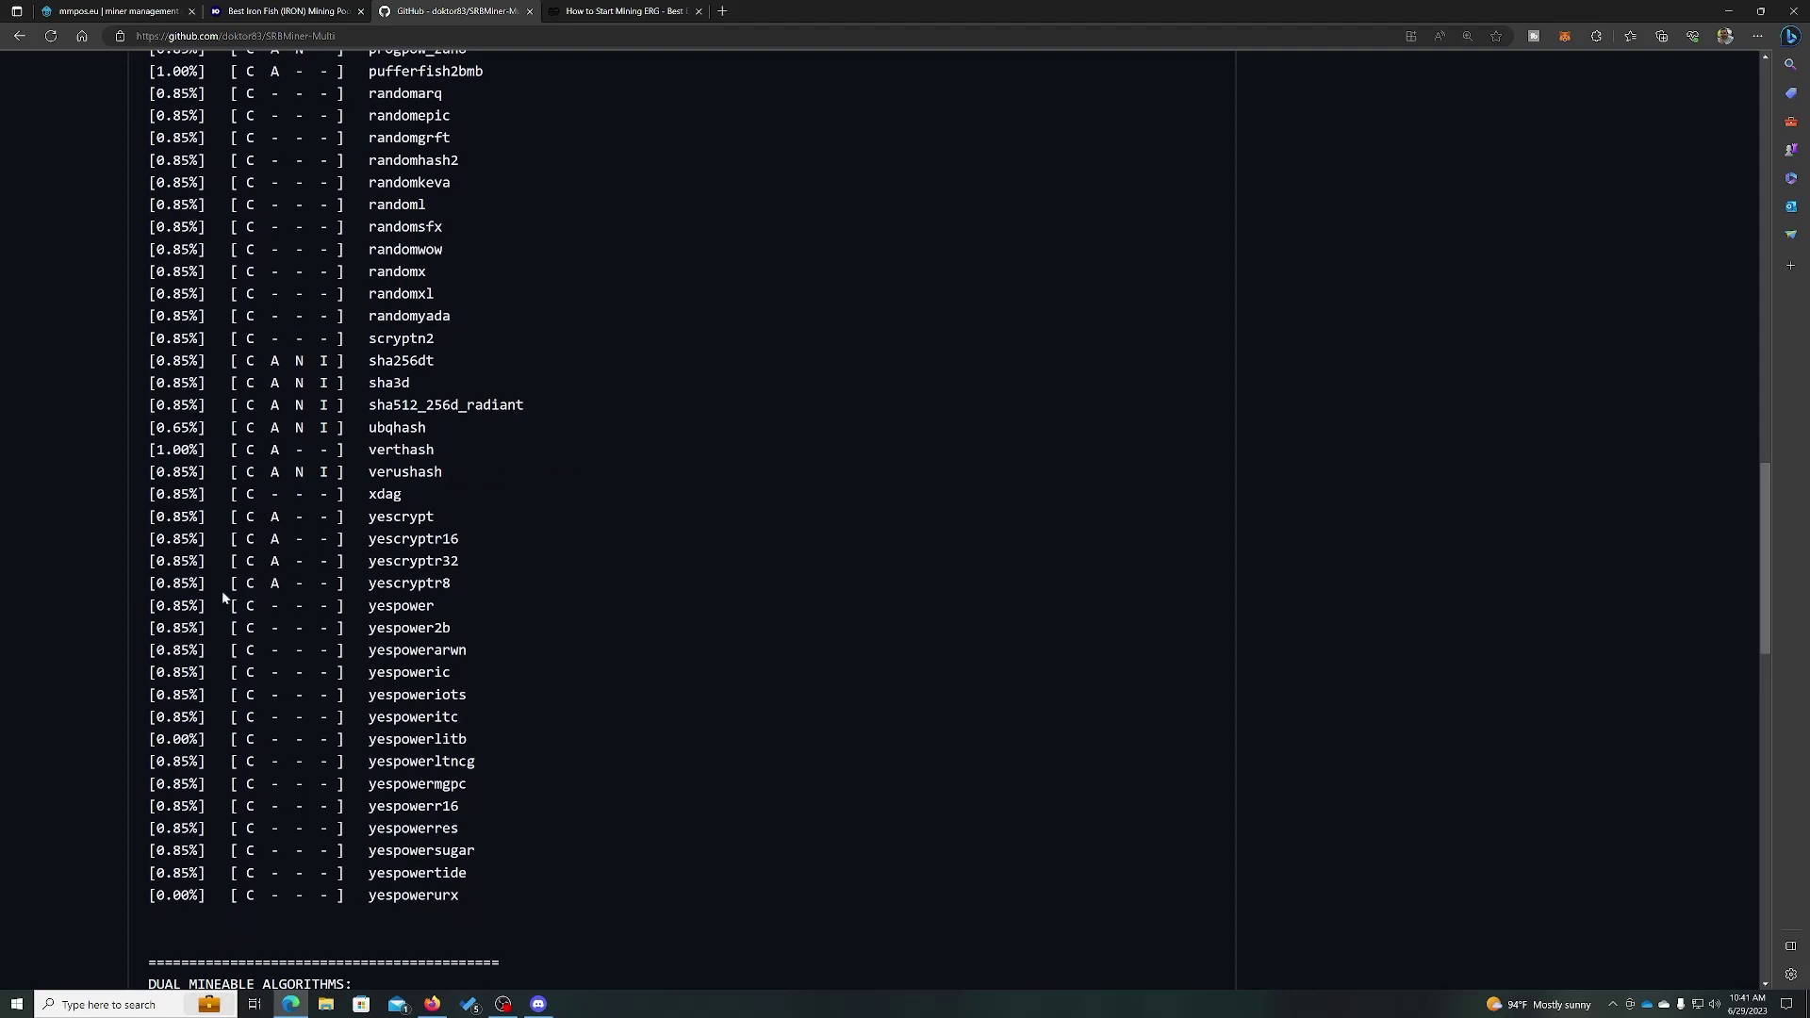
{"action": "scroll", "coordinate": [223, 596], "scroll_direction": "up", "scroll_amount": 12}
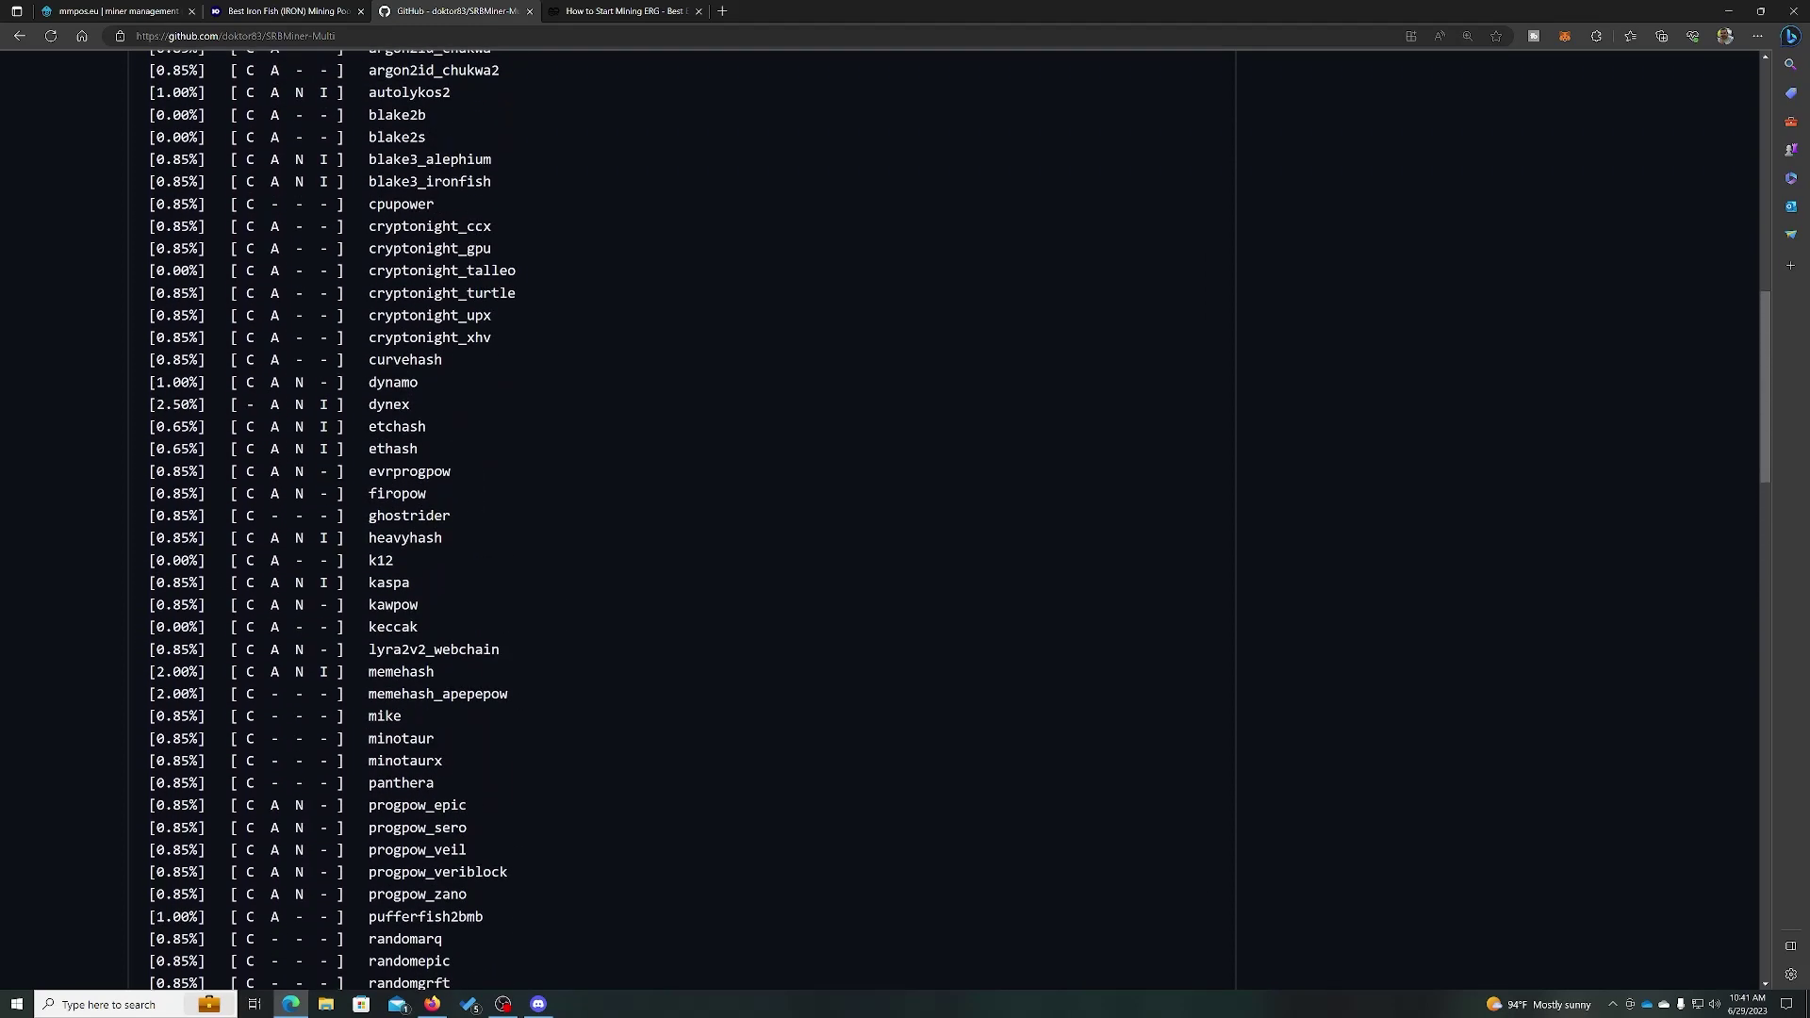
{"action": "scroll", "coordinate": [217, 569], "scroll_direction": "up", "scroll_amount": 2}
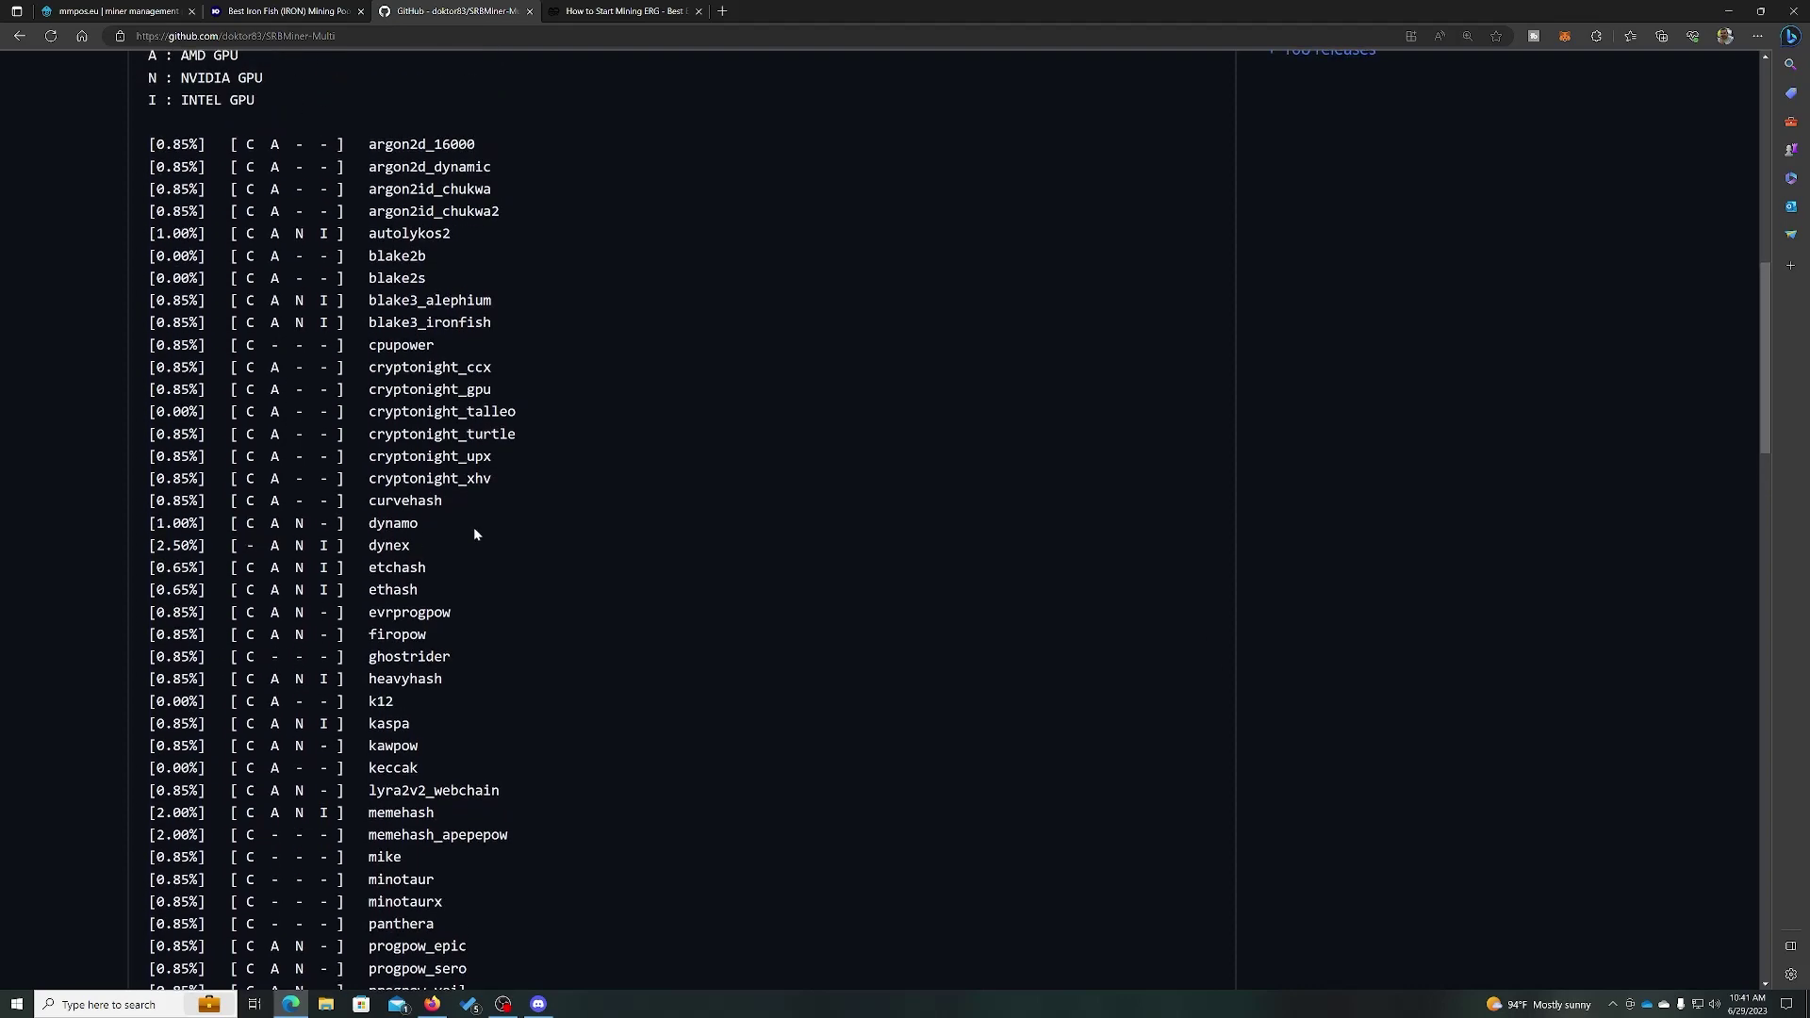
{"action": "scroll", "coordinate": [505, 517], "scroll_direction": "down", "scroll_amount": 4}
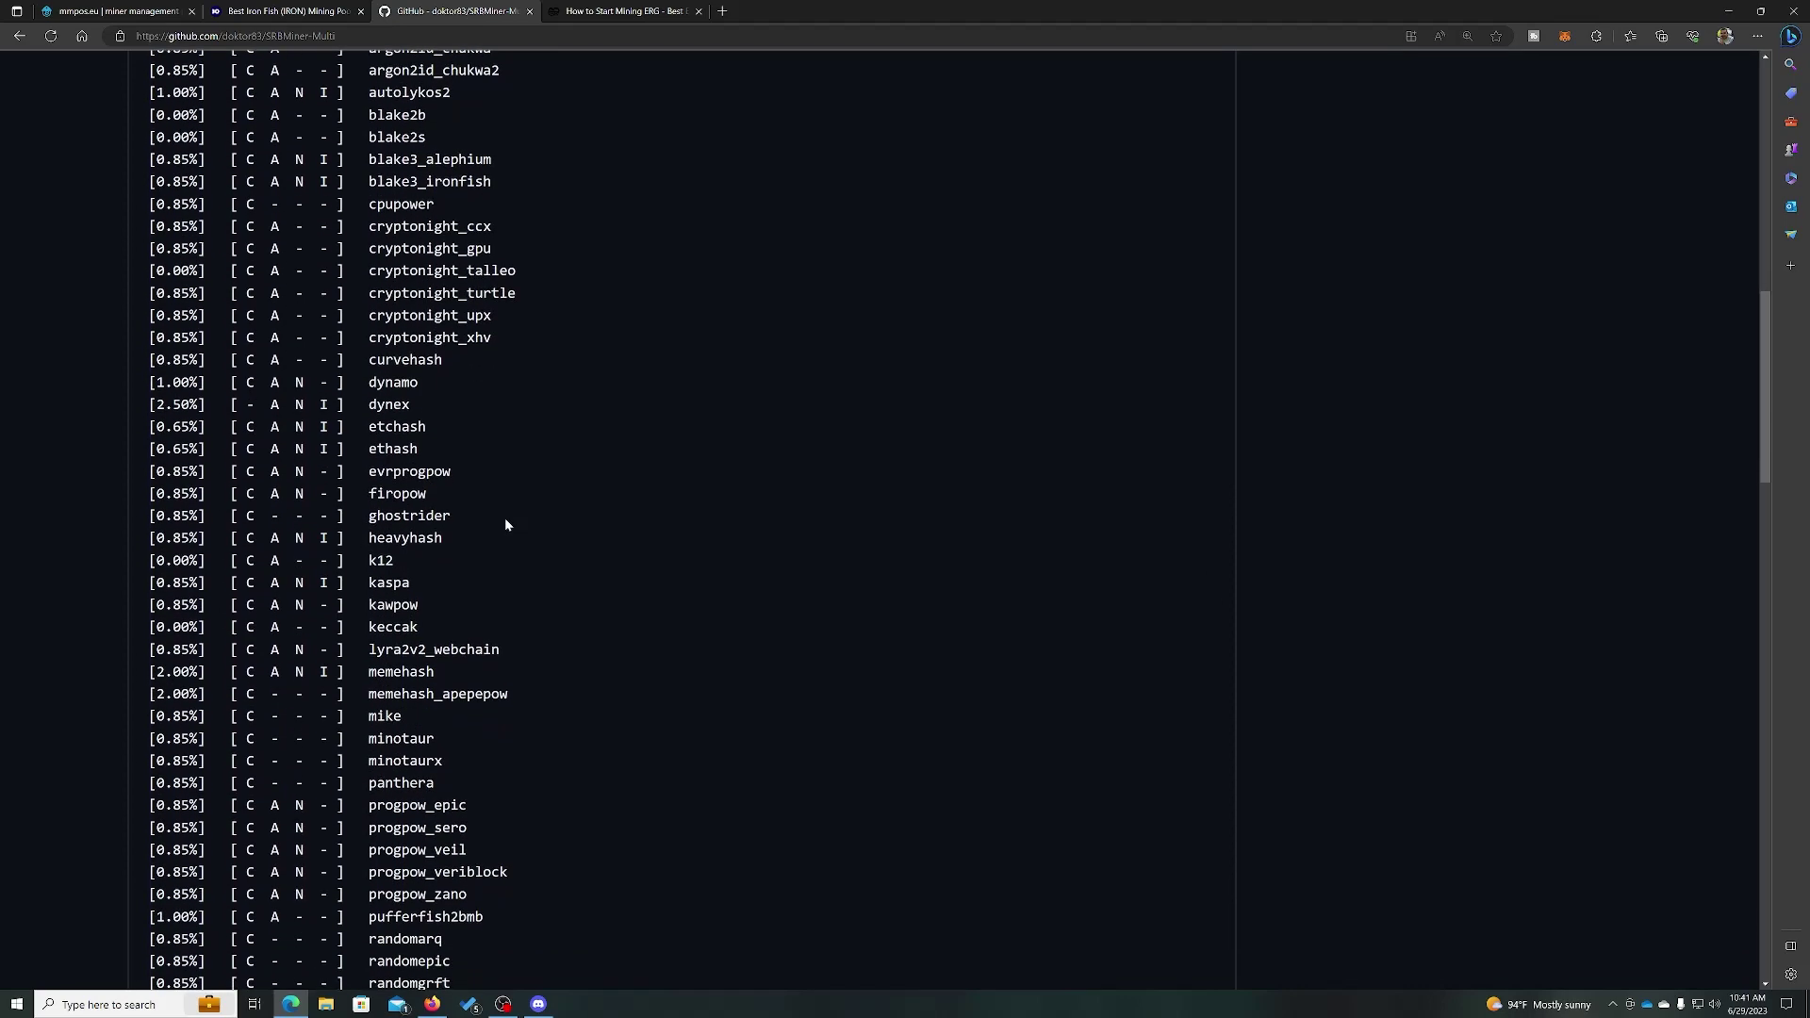
{"action": "scroll", "coordinate": [505, 517], "scroll_direction": "down", "scroll_amount": 8}
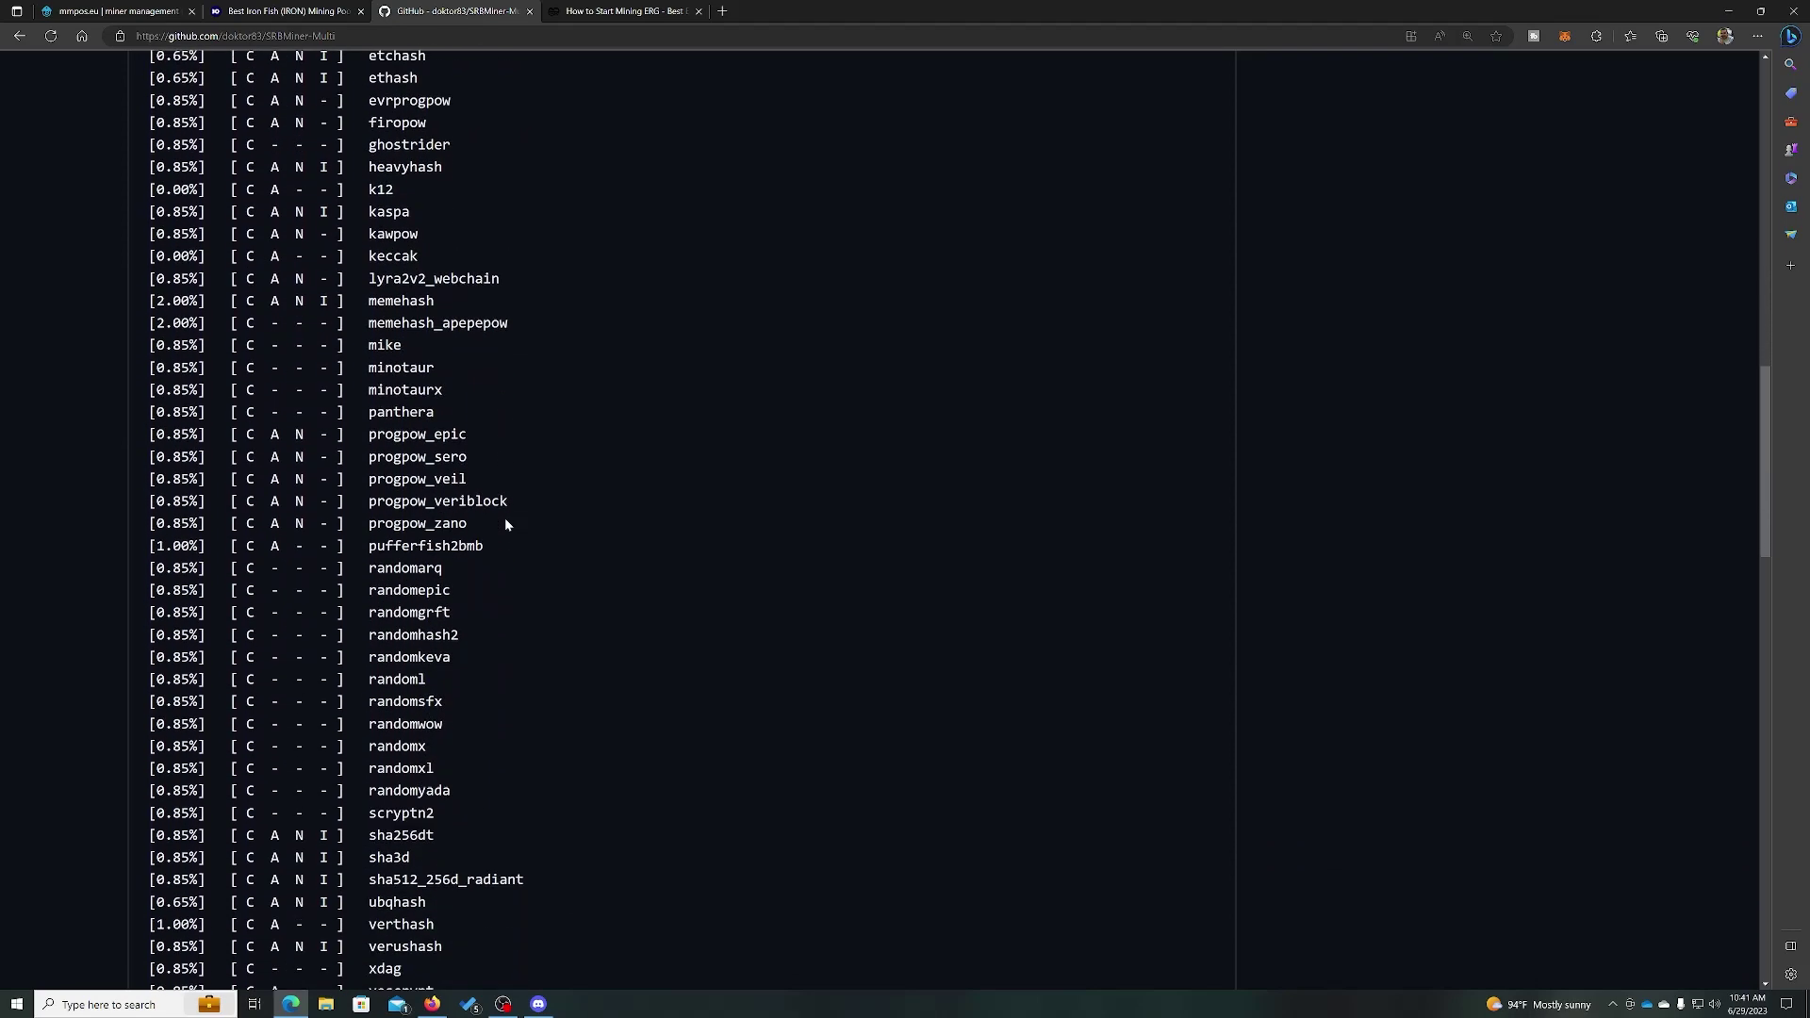
{"action": "scroll", "coordinate": [505, 521], "scroll_direction": "down", "scroll_amount": 3}
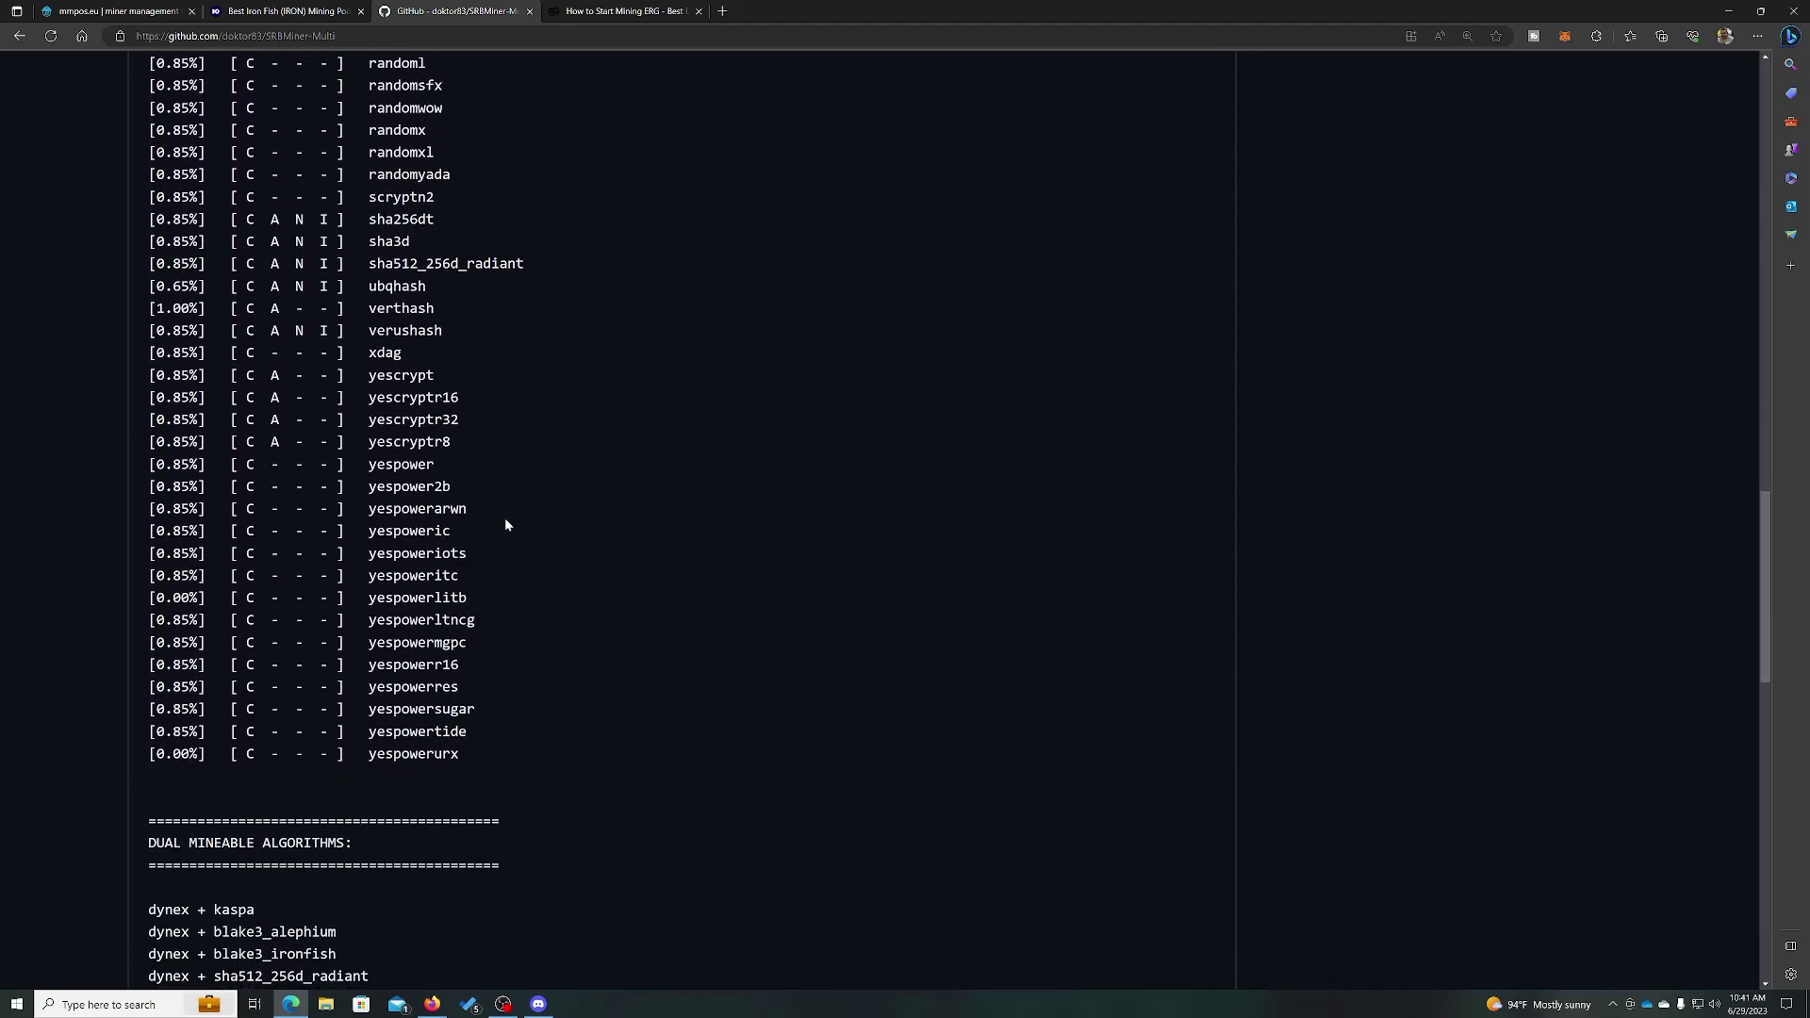
{"action": "scroll", "coordinate": [505, 521], "scroll_direction": "up", "scroll_amount": 7}
{"action": "scroll", "coordinate": [506, 518], "scroll_direction": "up", "scroll_amount": 15}
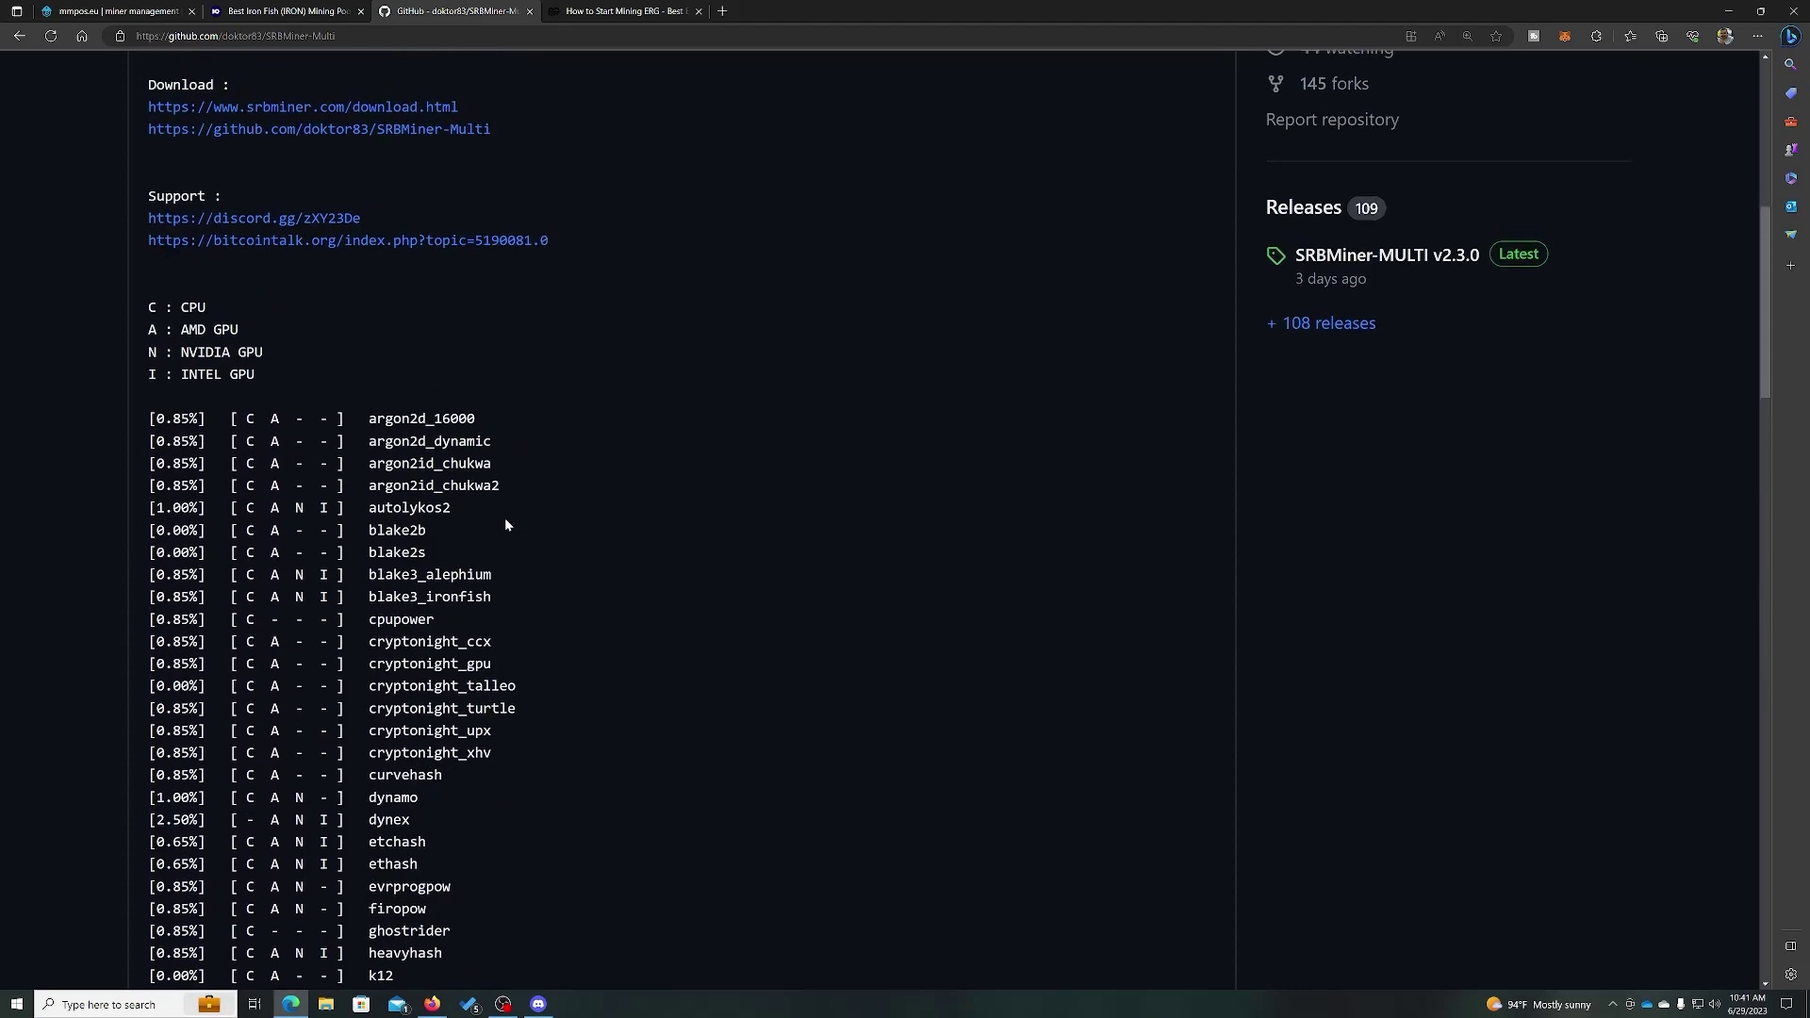